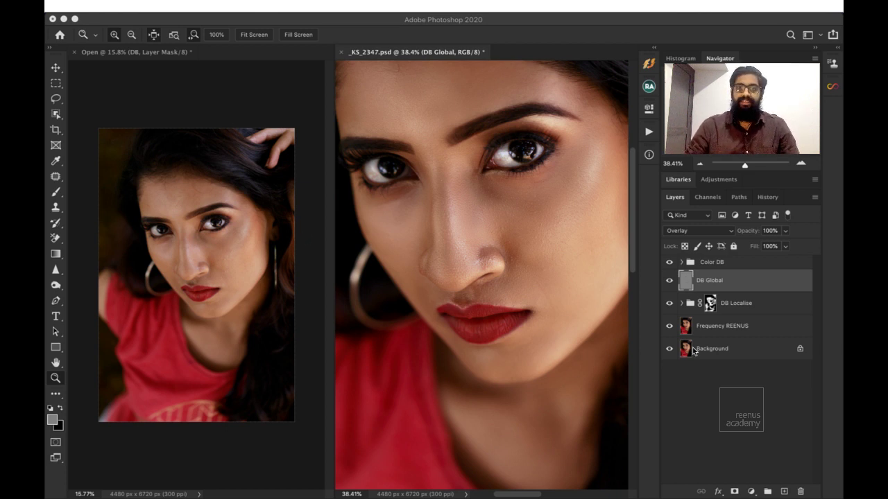
Compare the unretouched Background with the full retouch, briefly switching to Wirecast and back.
left_click(668, 350, "alt")
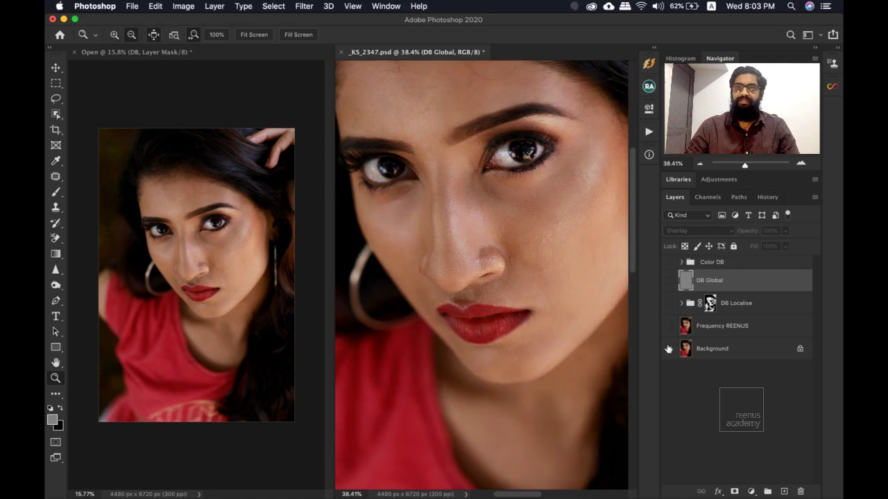
left_click(668, 349, "alt")
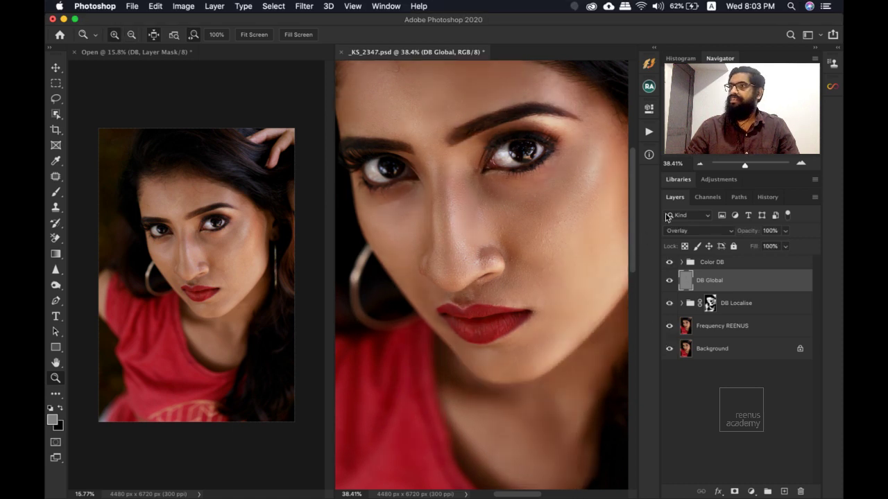
key("Tab")
key("super+Tab")
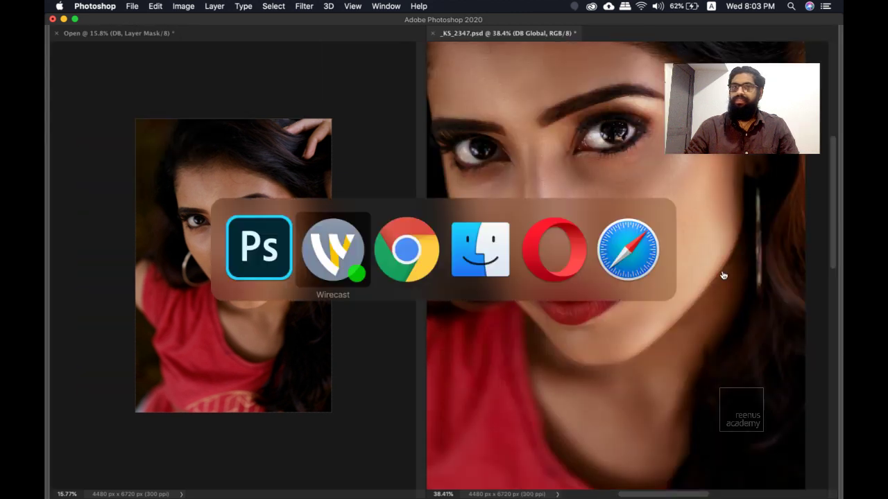
left_click(350, 262)
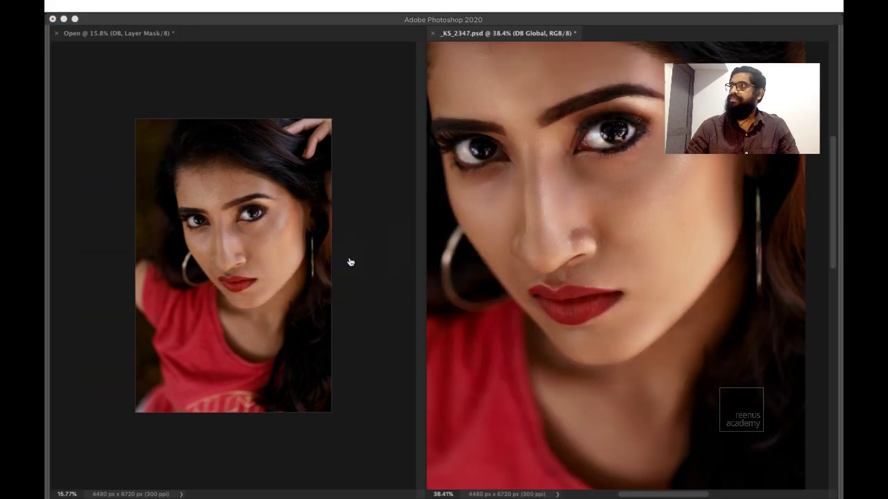
left_click(601, 219)
key("Tab")
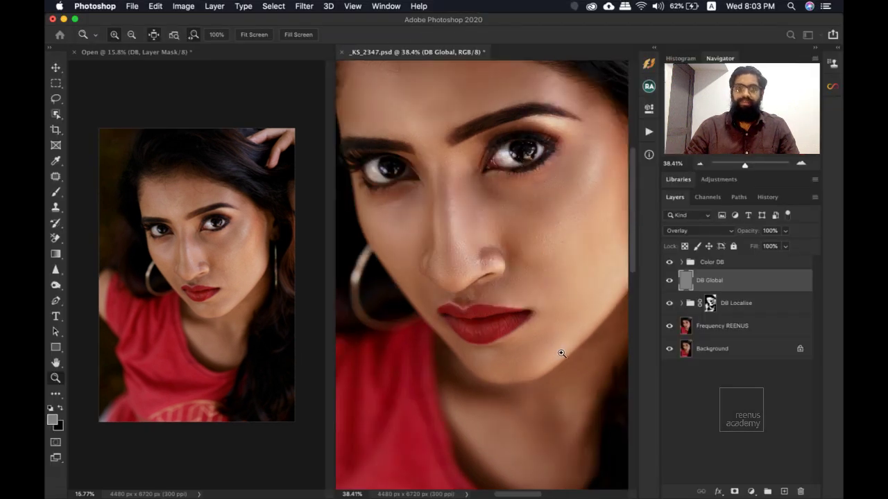
left_click(668, 348, "alt")
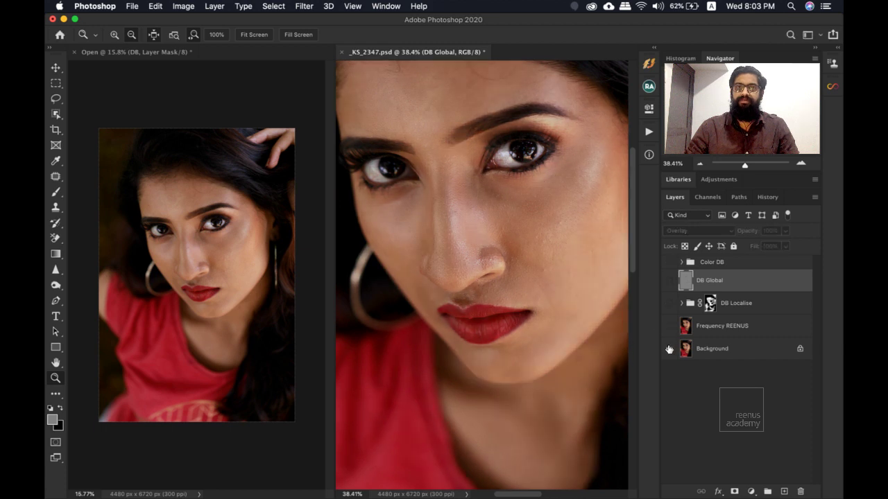
left_click(669, 349, "alt")
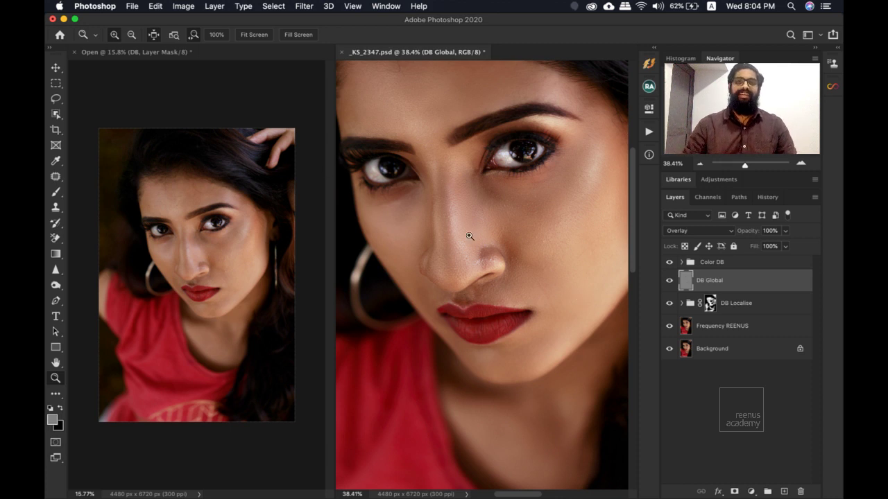
Close the Open document without saving its changes.
scroll(465, 240, "up", 2)
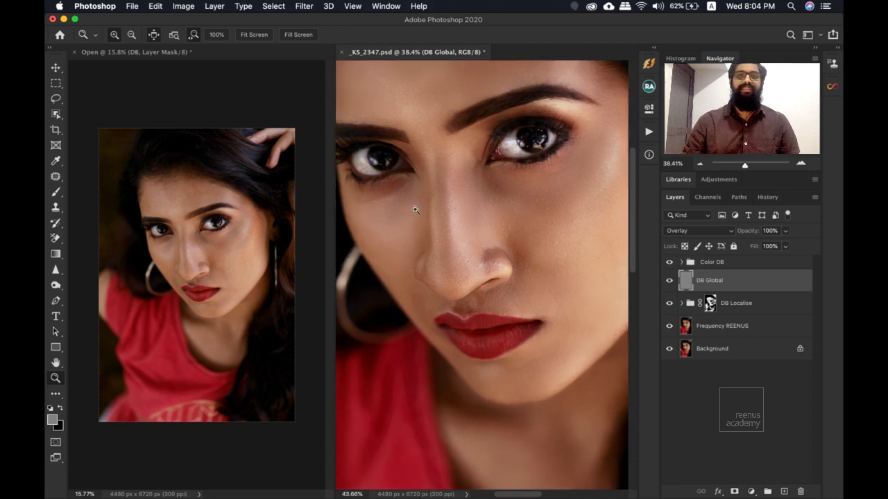
left_click(73, 53)
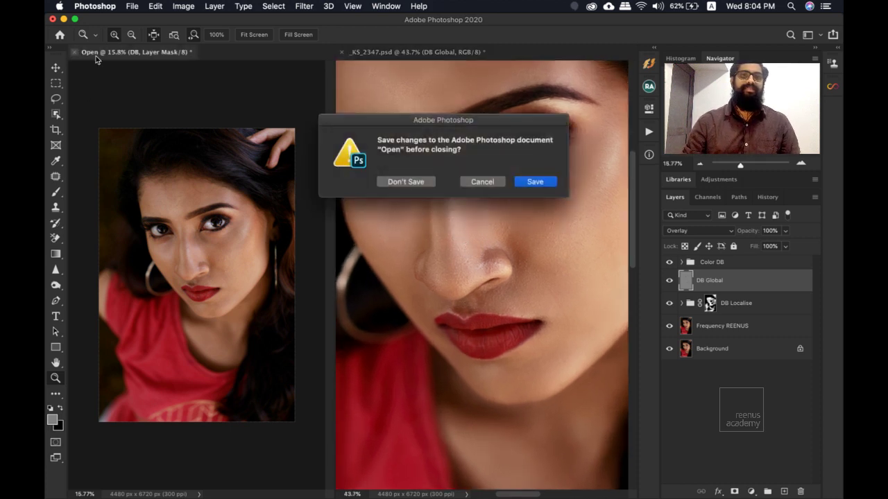
left_click(406, 182)
left_click_drag(407, 183, 388, 182)
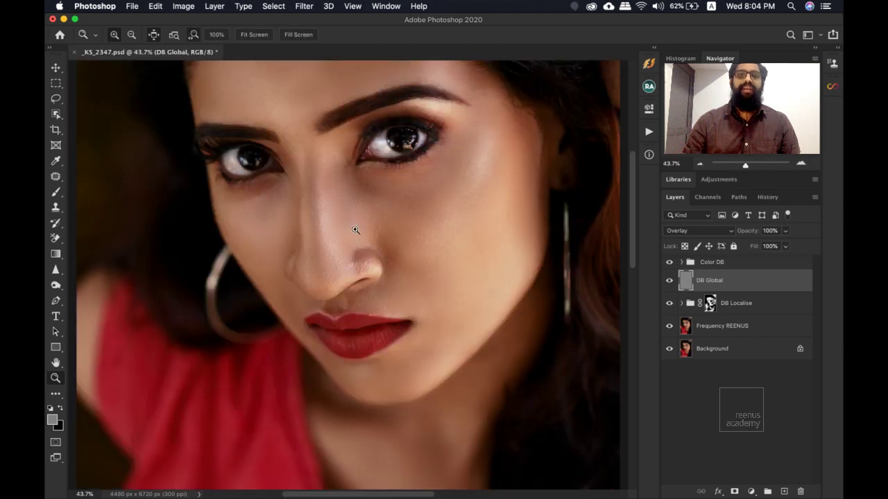
Hide Color DB, DB Global and DB Localise, and briefly toggle Frequency REENUS to check.
scroll(368, 252, "up", 3)
scroll(352, 149, "down", 3)
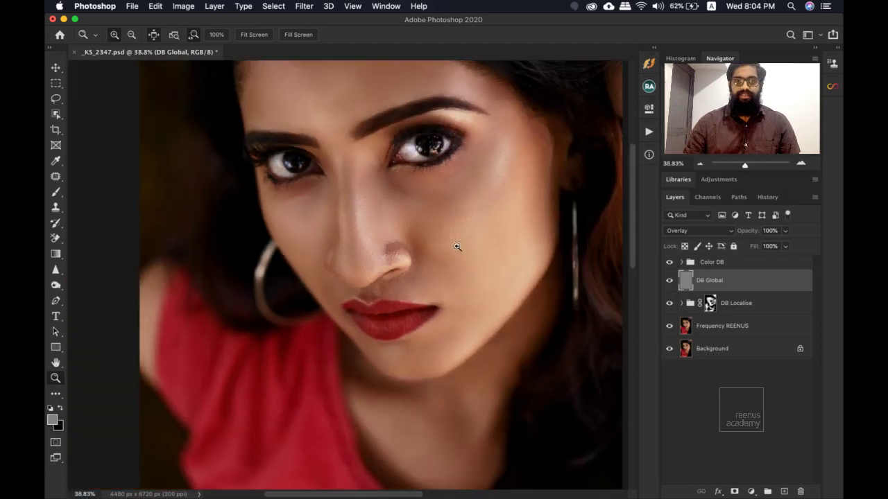
left_click_drag(670, 261, 670, 305)
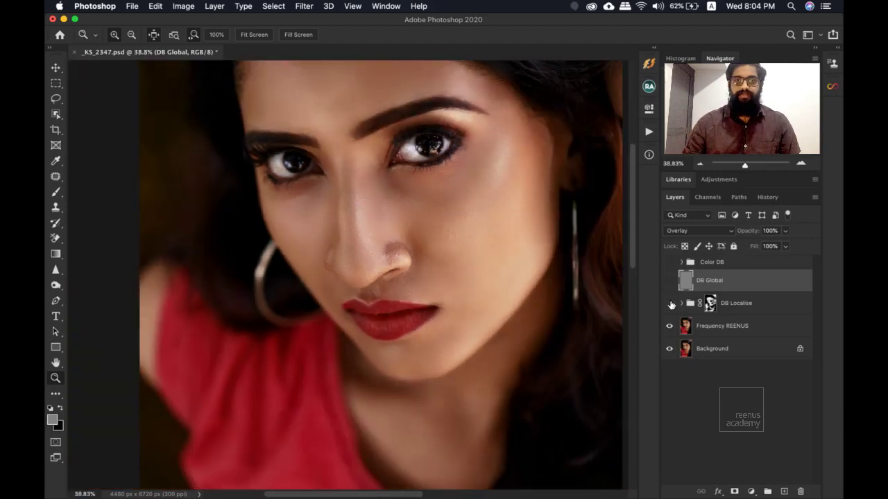
scroll(436, 253, "up", 2)
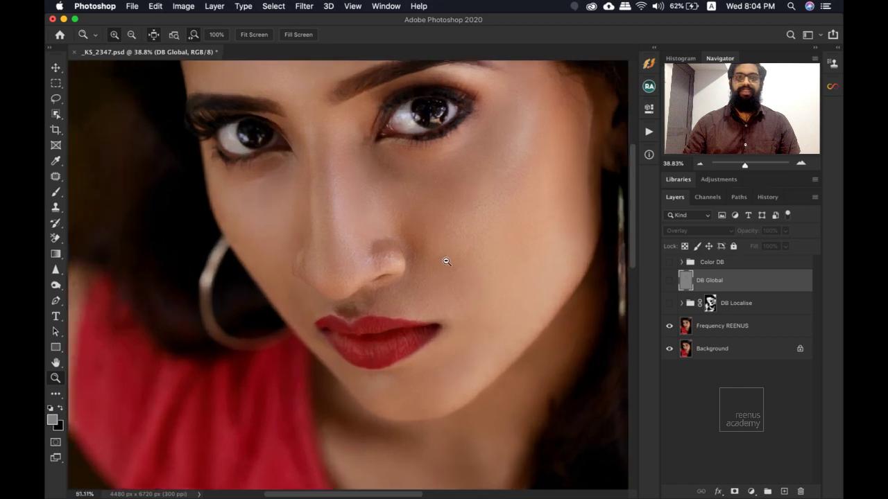
left_click(670, 326)
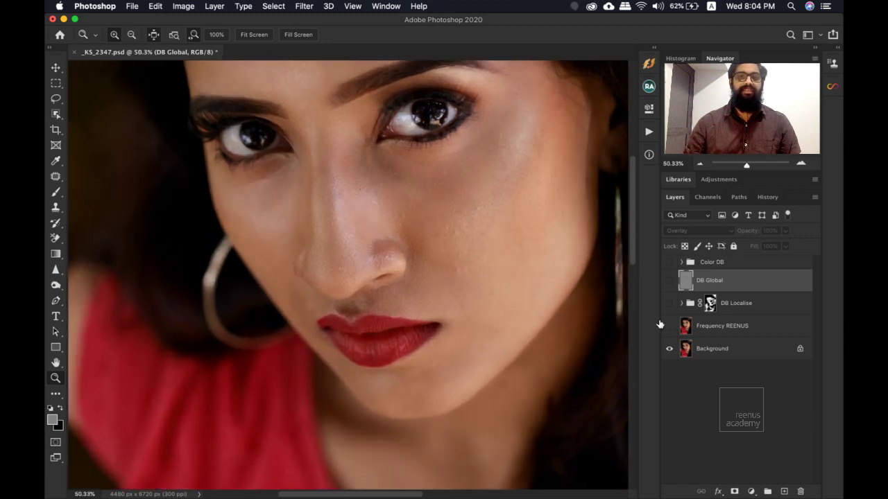
scroll(437, 283, "down", 3)
scroll(416, 253, "down", 1)
scroll(378, 249, "up", 3)
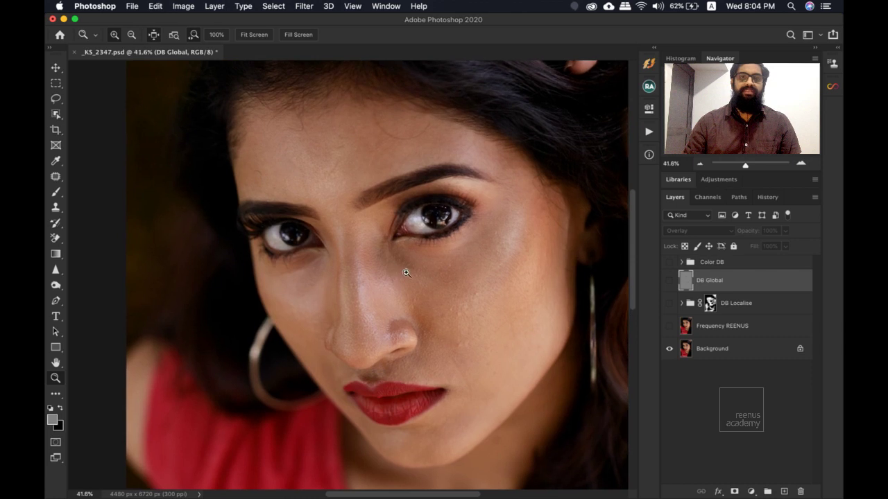
left_click(669, 326)
Select the Frequency REENUS layer in the Layers panel as the target for new layers.
scroll(436, 290, "up", 1)
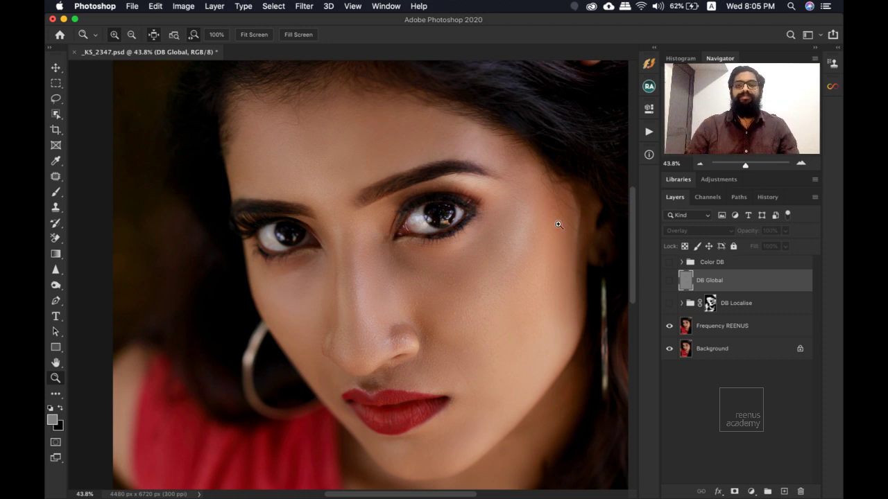
left_click(715, 324)
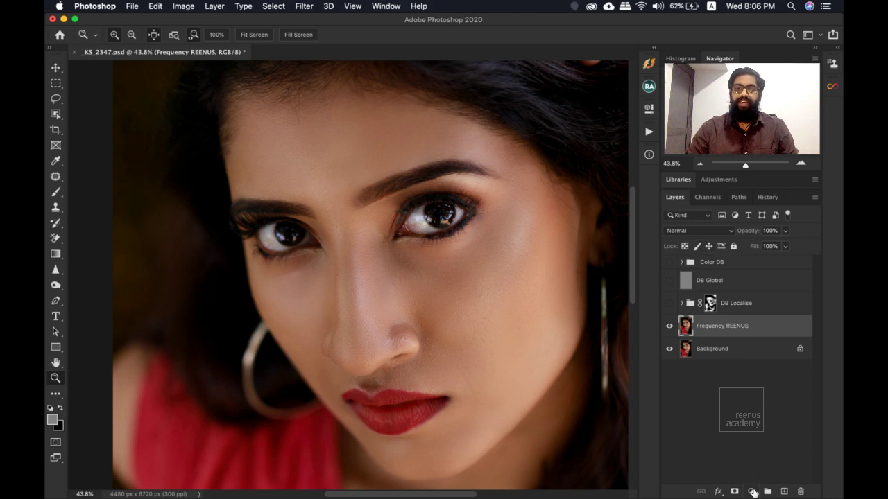
Browse the Adjustments panel and Window menu, then collapse the panel without changes.
left_click(752, 490)
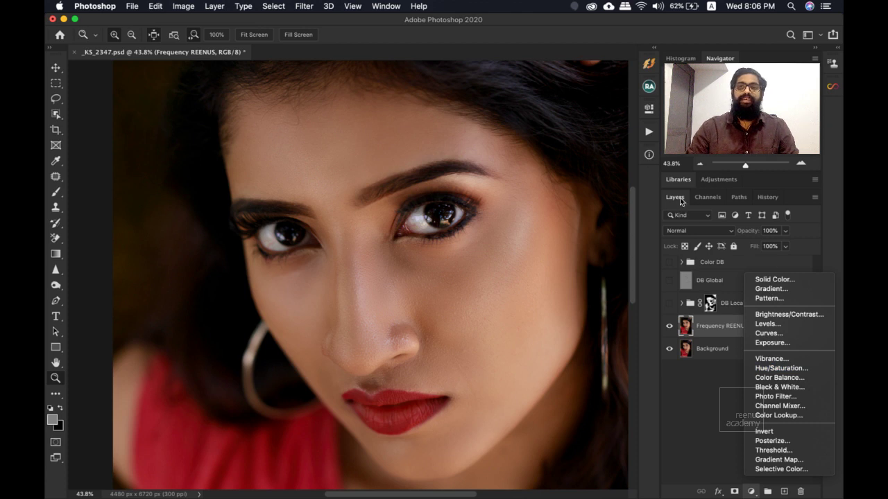
left_click(715, 183)
left_click(715, 183)
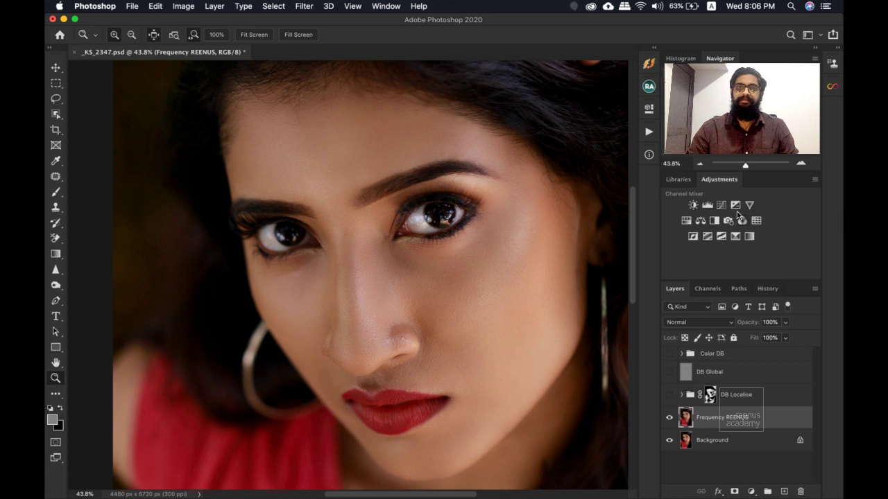
left_click(386, 7)
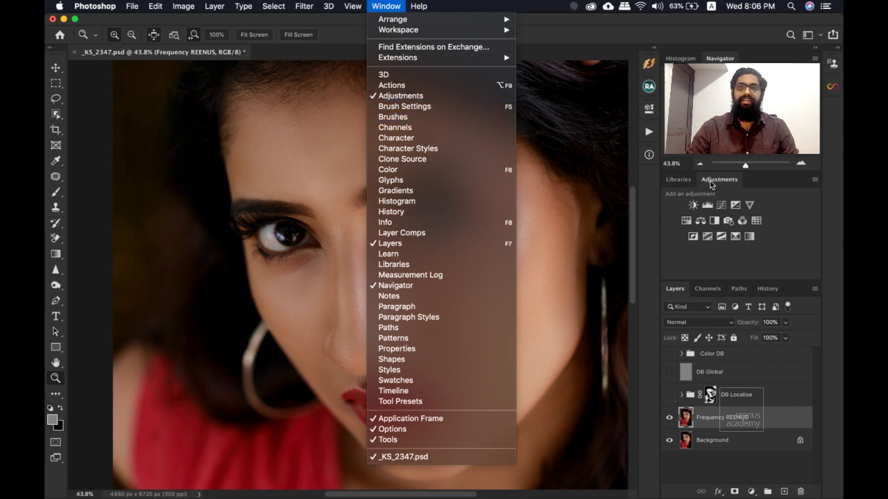
key("Escape")
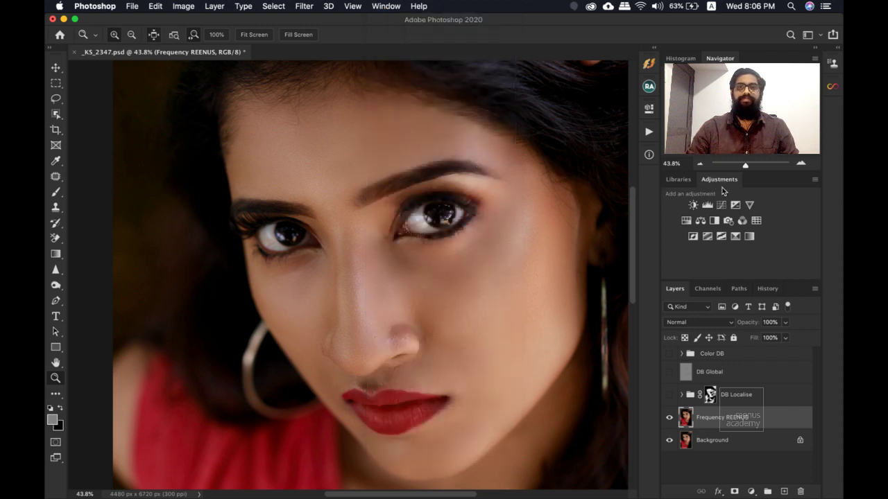
left_click(720, 174)
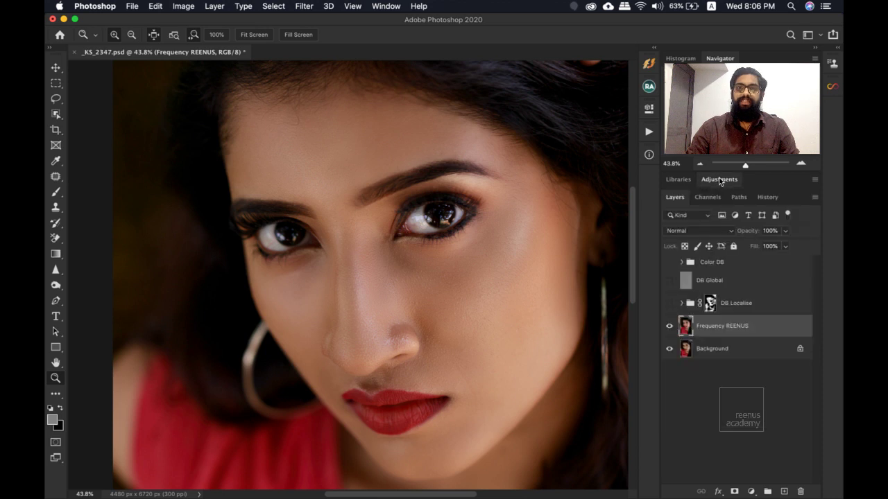
Look through the Image > Adjustments menu, then open the new fill/adjustment layer list.
left_click(184, 9)
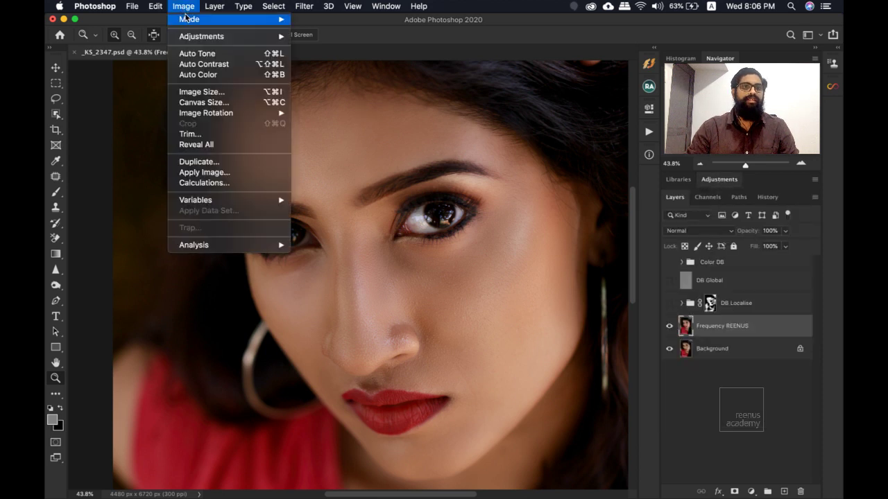
mouse_move(194, 36)
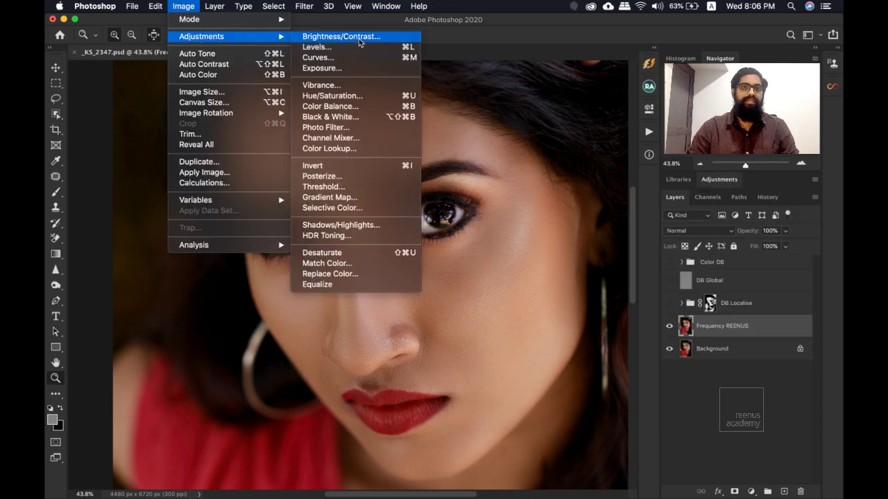
left_click(750, 492)
left_click(750, 491)
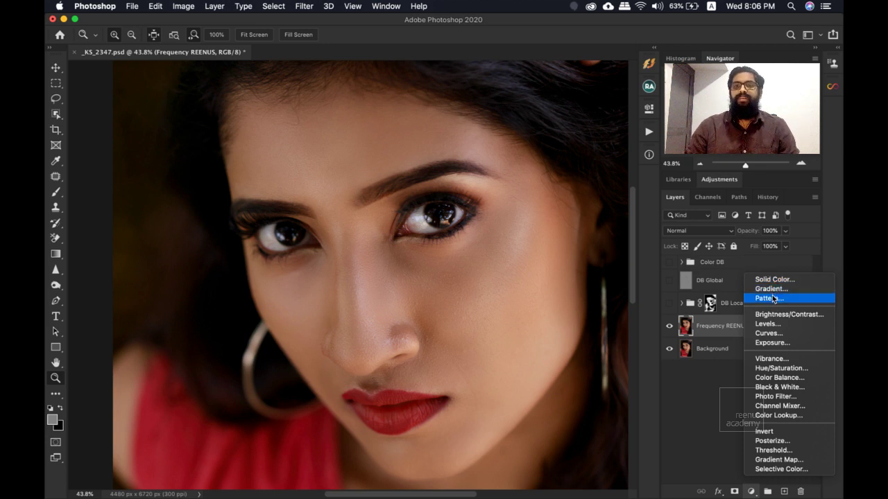
Add a Curves adjustment layer above Frequency REENUS and rename it Dodge.
left_click(767, 333)
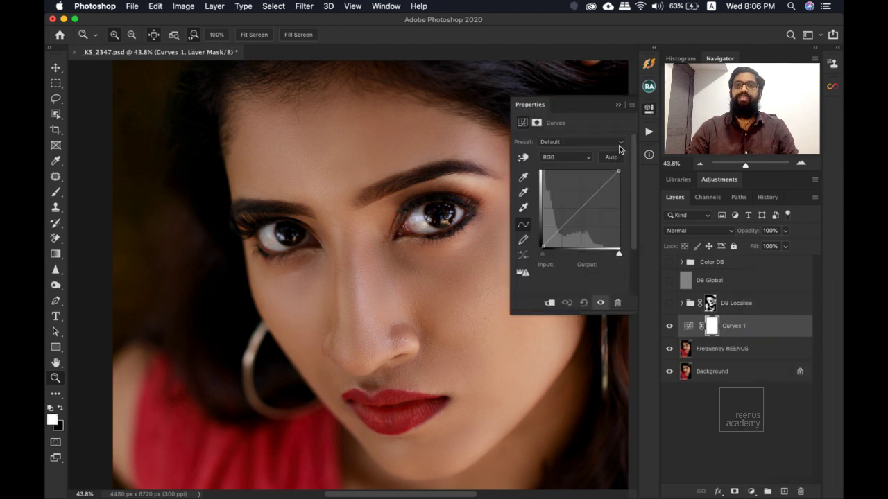
double_click(733, 325)
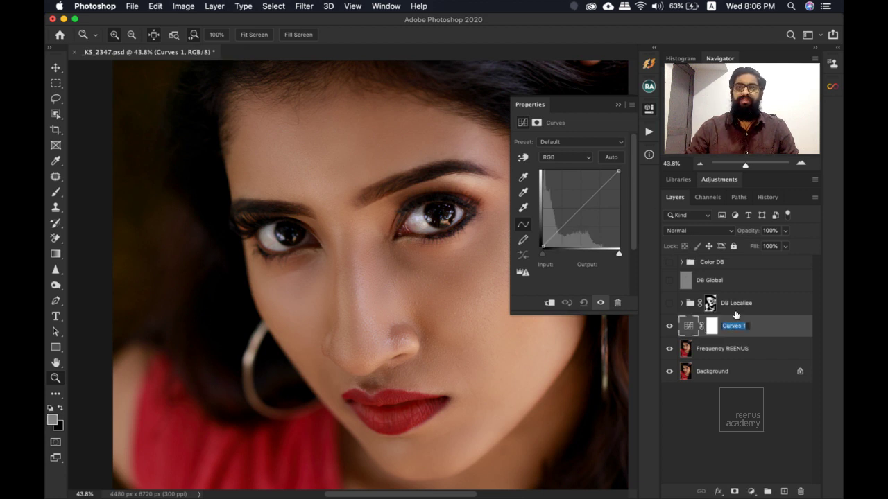
type("Dodge")
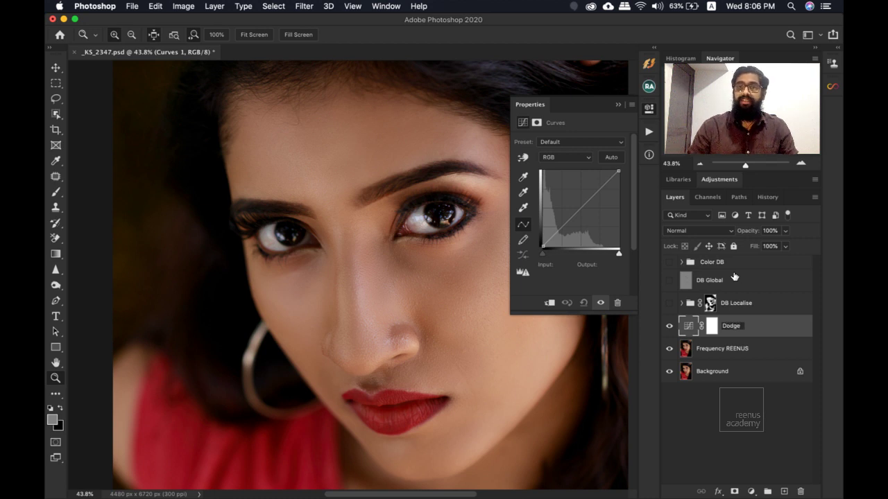
key("Return")
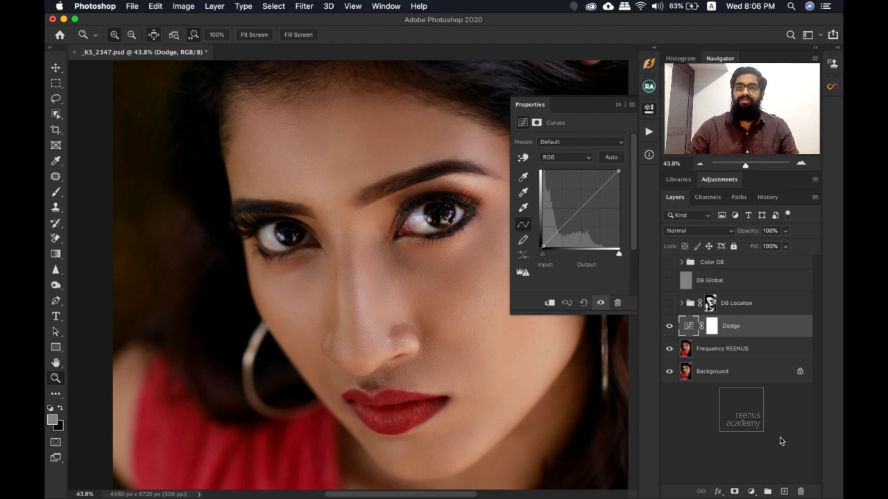
Set the Dodge layer's blend mode to Screen.
left_click(751, 490)
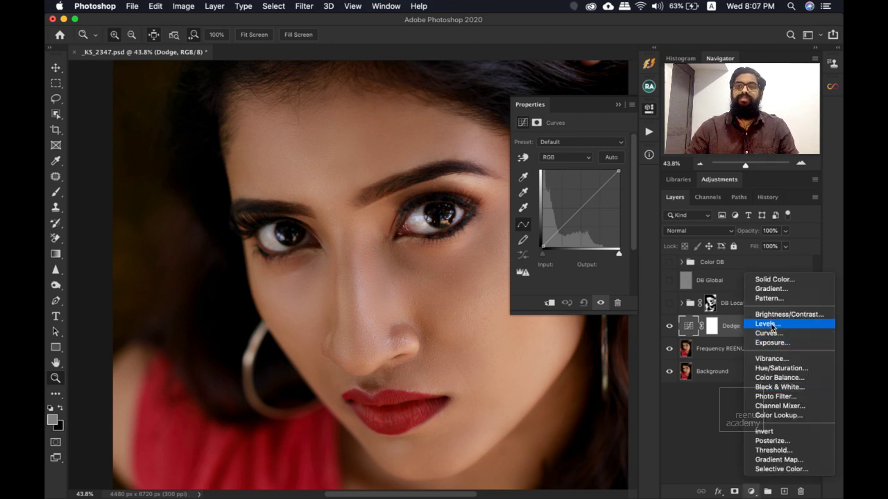
left_click(729, 326)
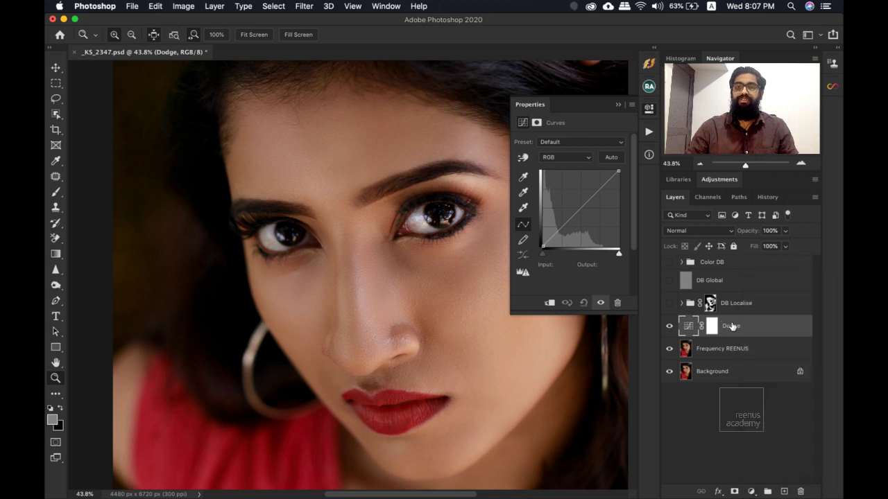
left_click(708, 230)
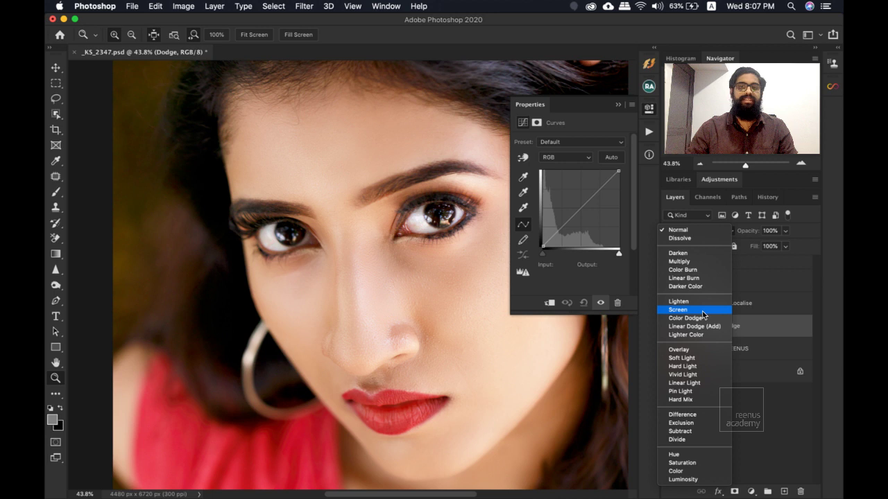
left_click(704, 314)
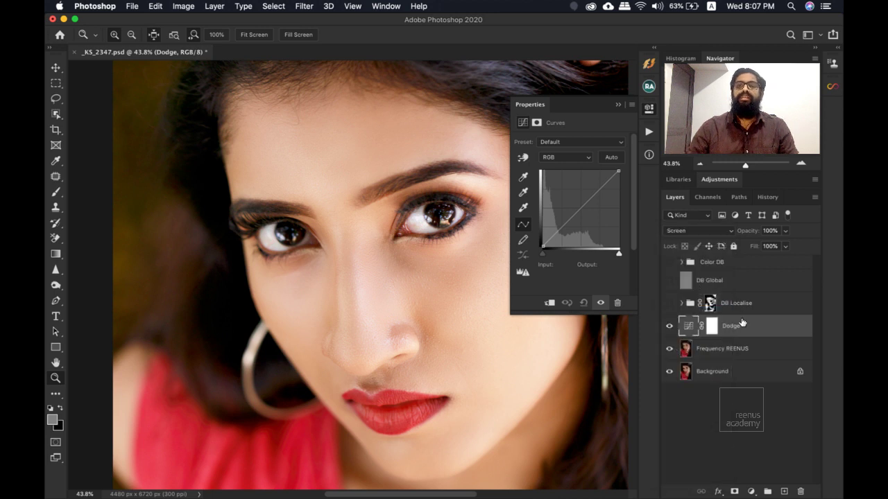
Add a Curves adjustment layer above Dodge, set it to Multiply and name it Burn.
left_click(752, 491)
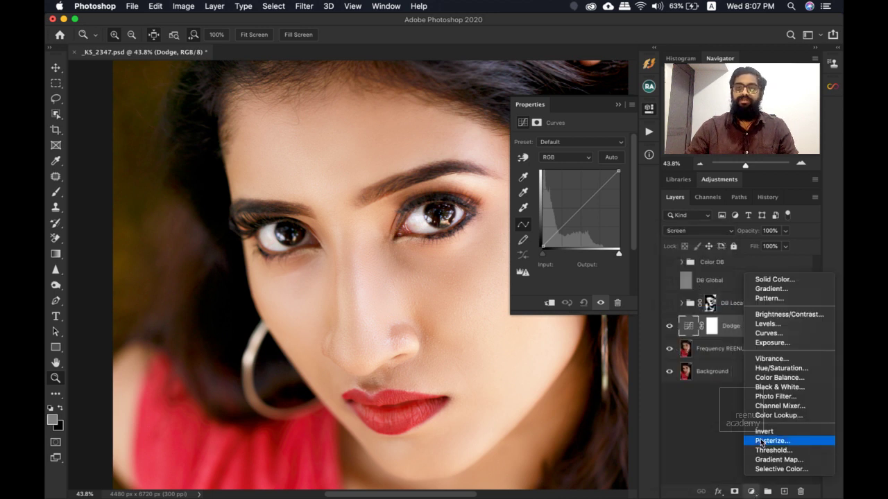
left_click(779, 336)
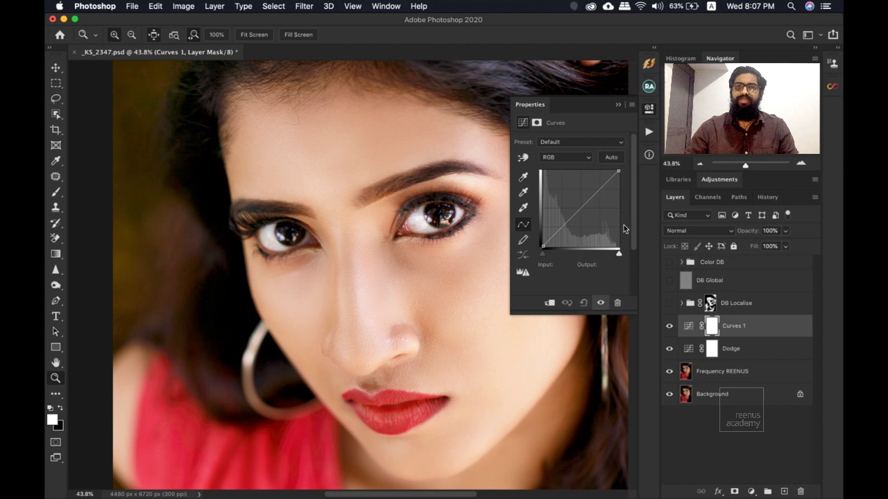
left_click(710, 231)
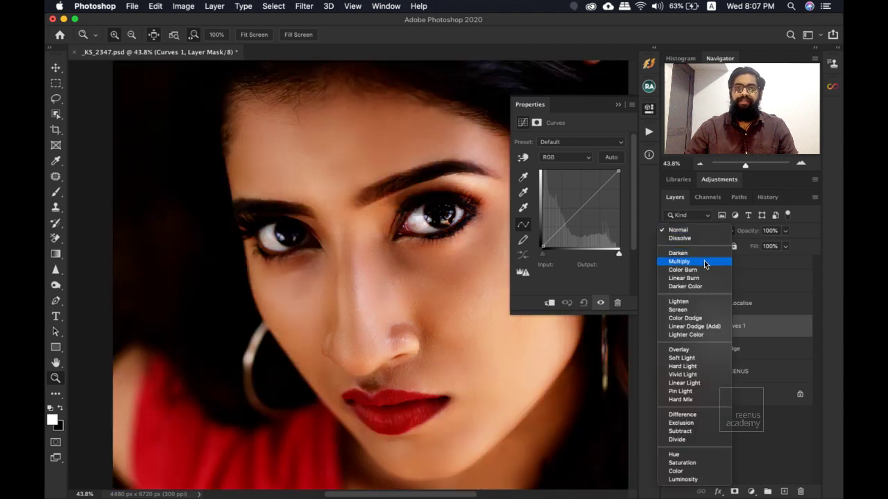
left_click(705, 262)
double_click(734, 330)
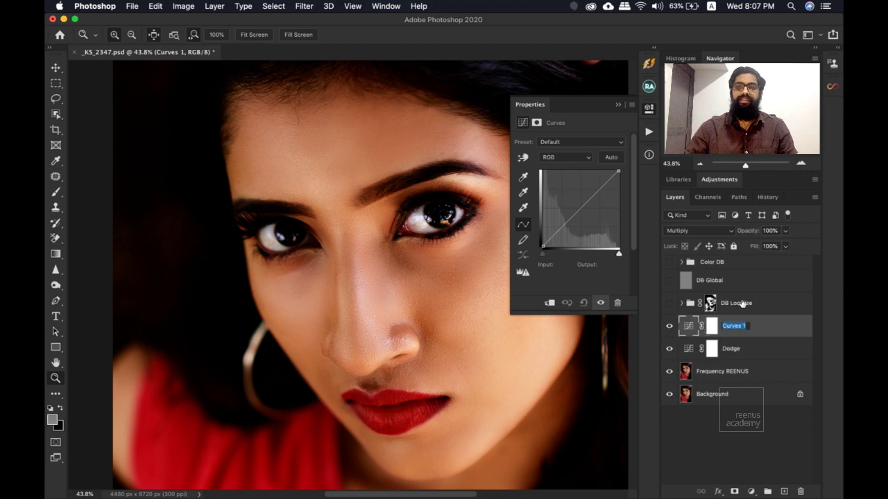
type("Bur")
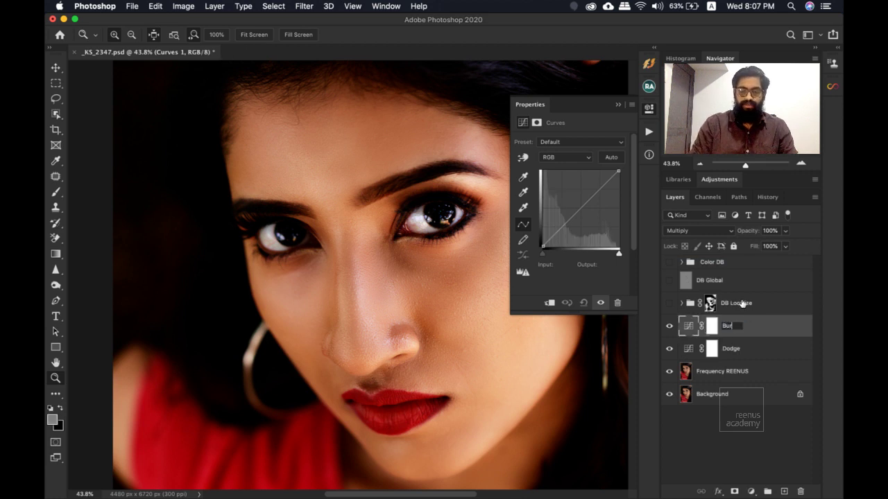
type("n")
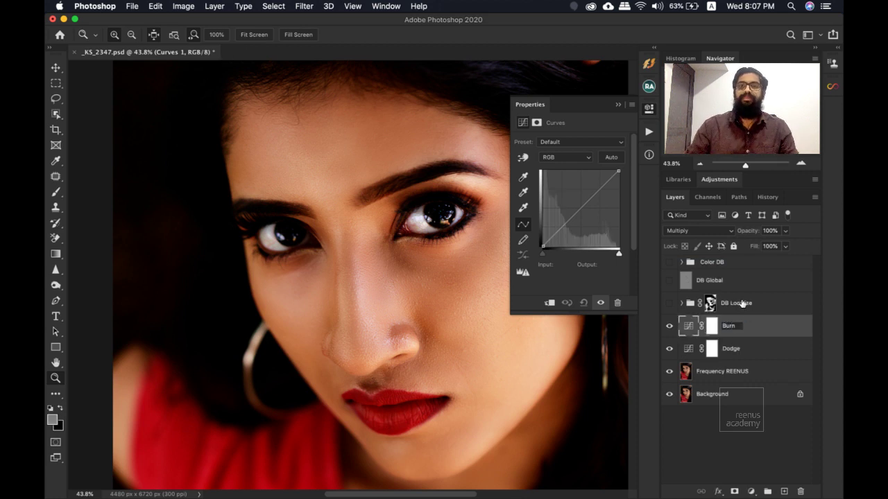
key("Return")
Compare Burn and Dodge on the zoomed face, ending with Burn hidden and Dodge visible.
left_click(617, 106)
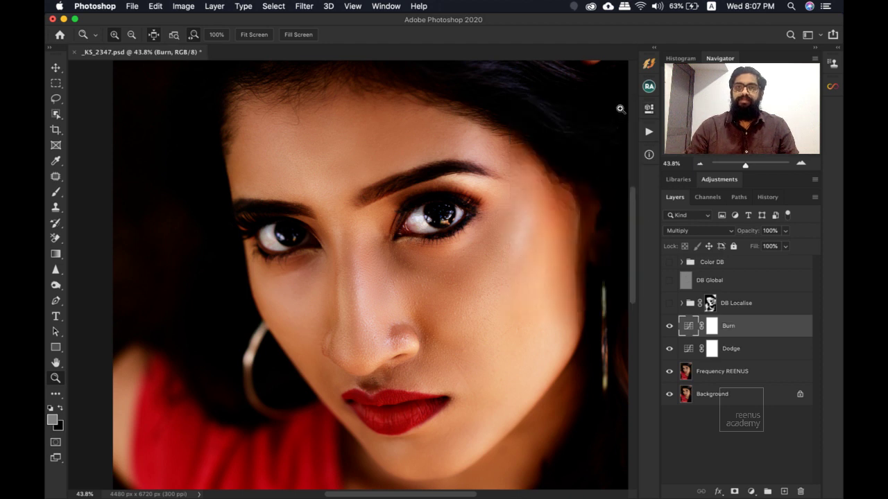
left_click(669, 348)
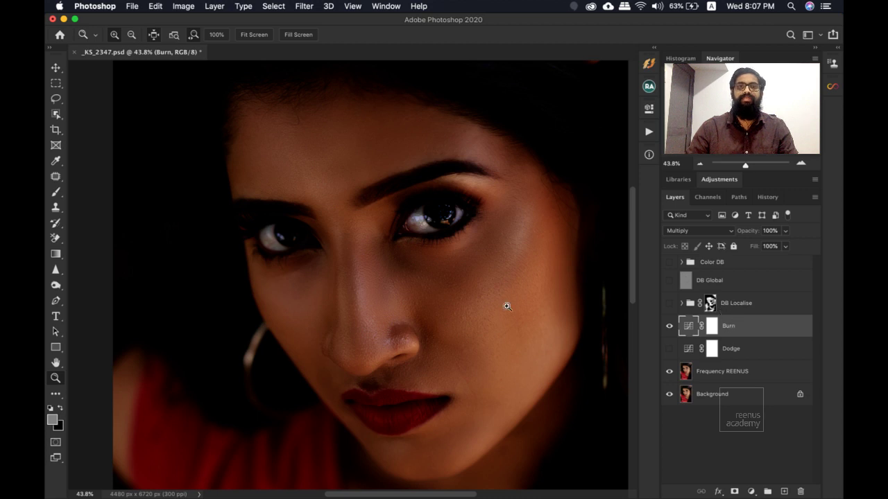
left_click_drag(433, 295, 448, 307)
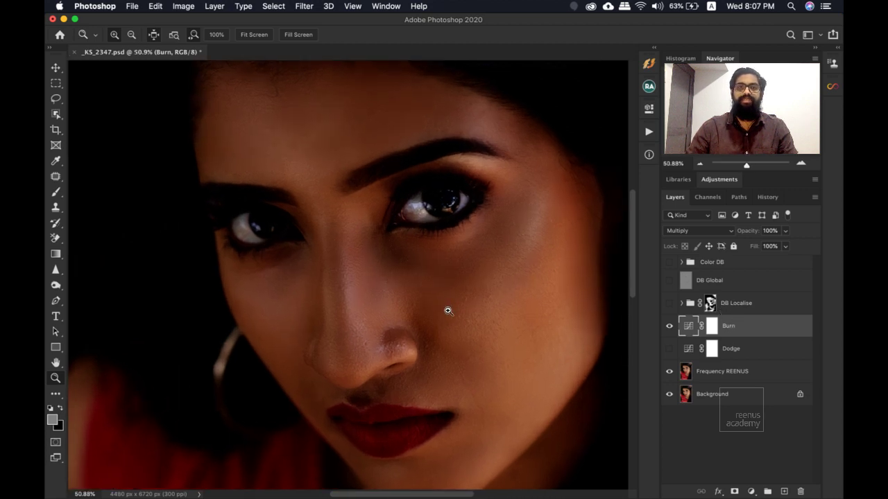
scroll(436, 293, "down", 3)
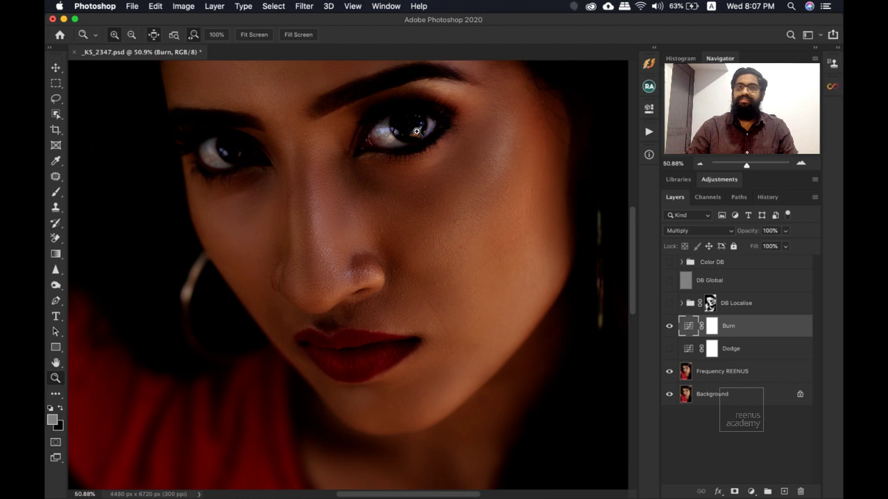
scroll(512, 229, "up", 3)
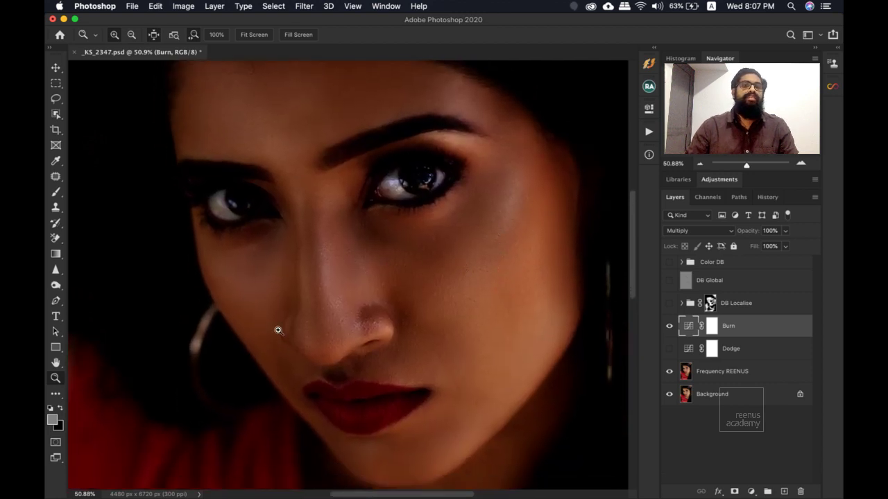
left_click(670, 325)
left_click(669, 349)
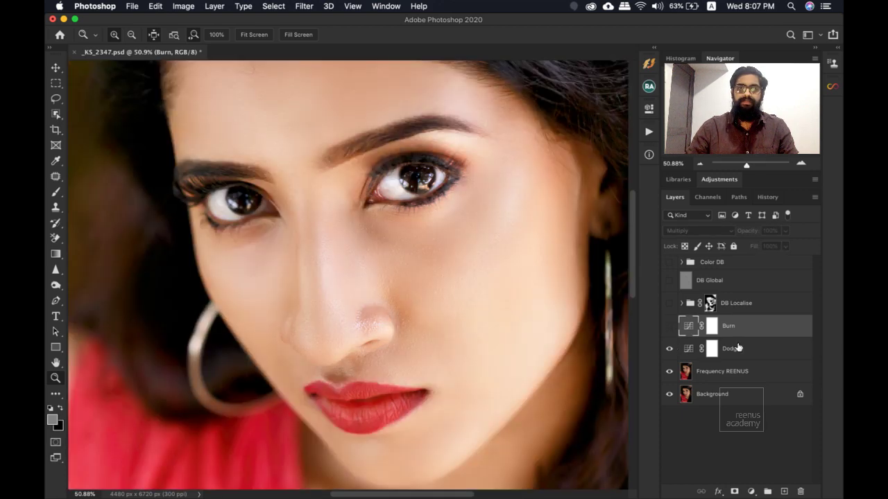
left_click(713, 346)
left_click(397, 279, "alt")
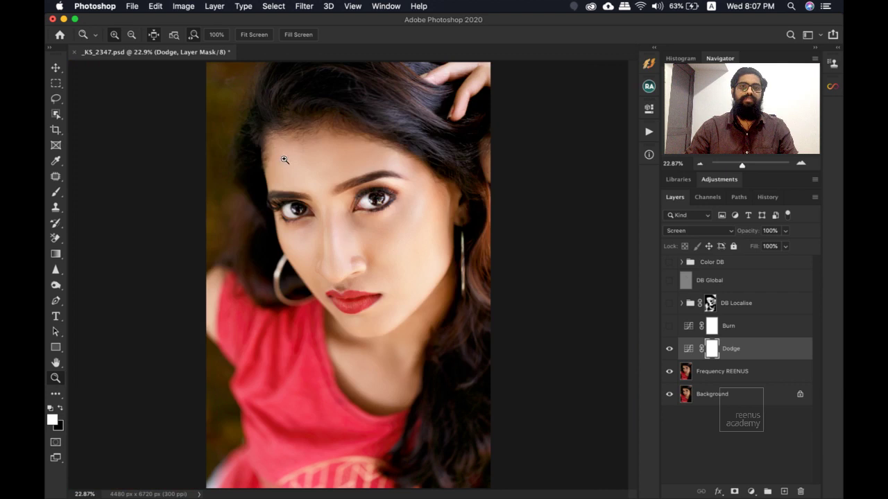
left_click(349, 263)
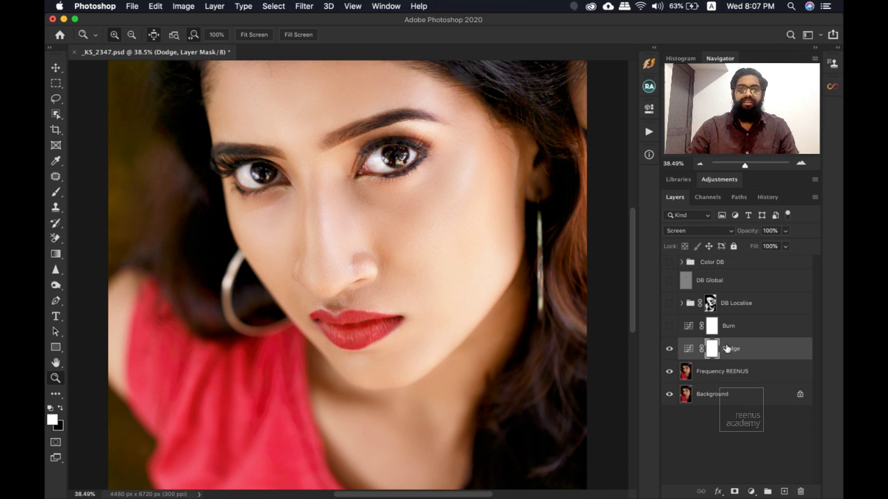
left_click(669, 350)
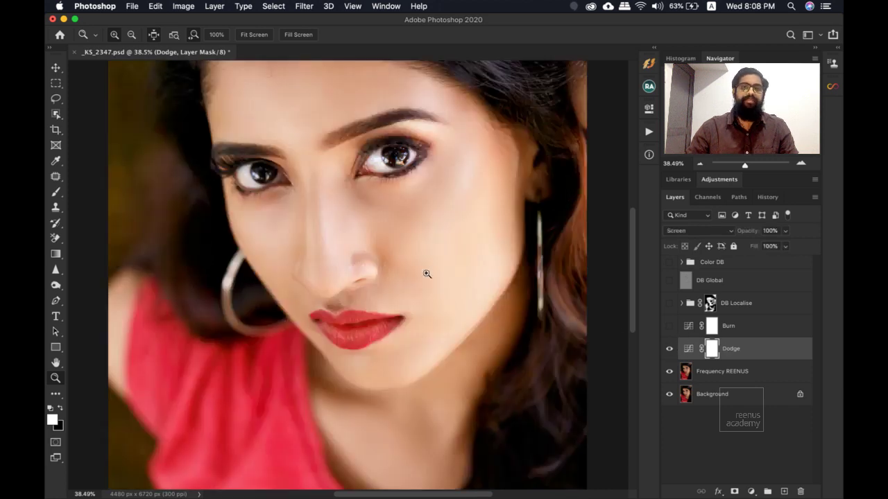
Preview the Burn layer alone with Dodge hidden, then hide Burn as well.
left_click(398, 250)
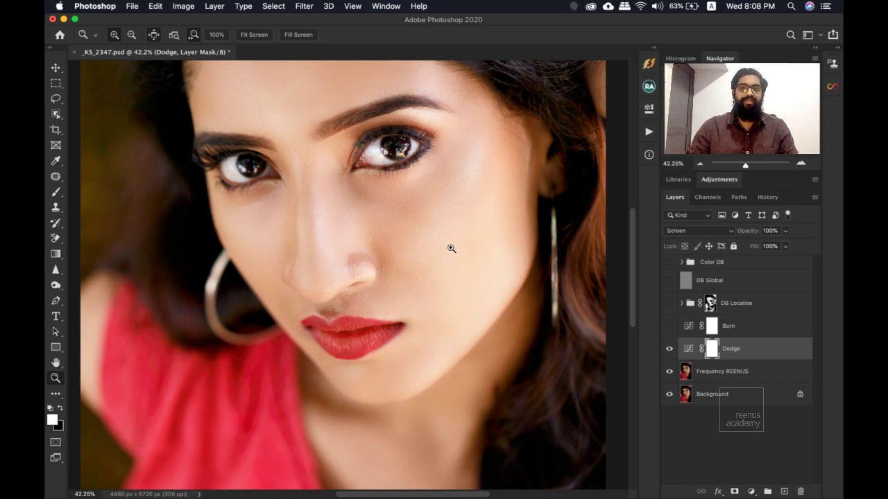
left_click(691, 332)
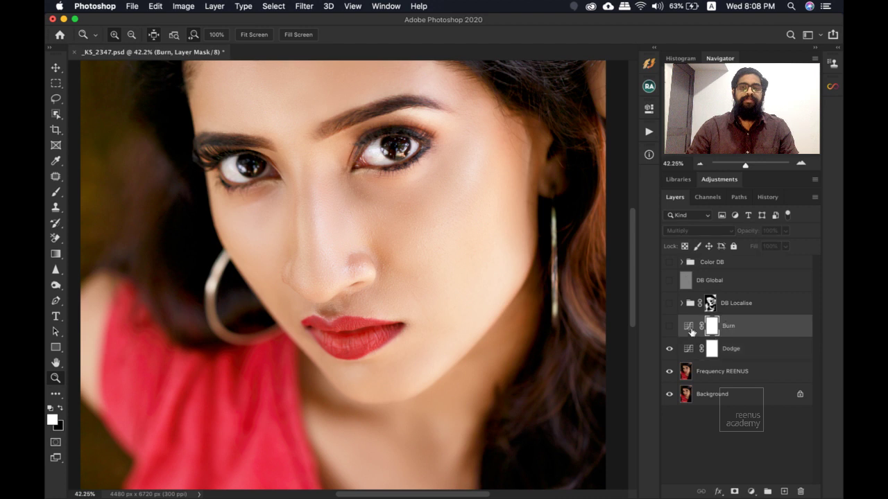
left_click(669, 327)
left_click(669, 348)
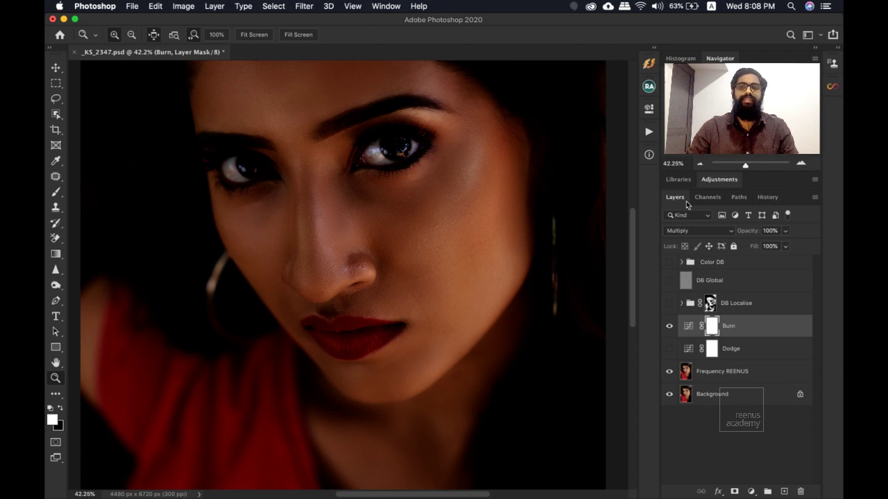
left_click(670, 325)
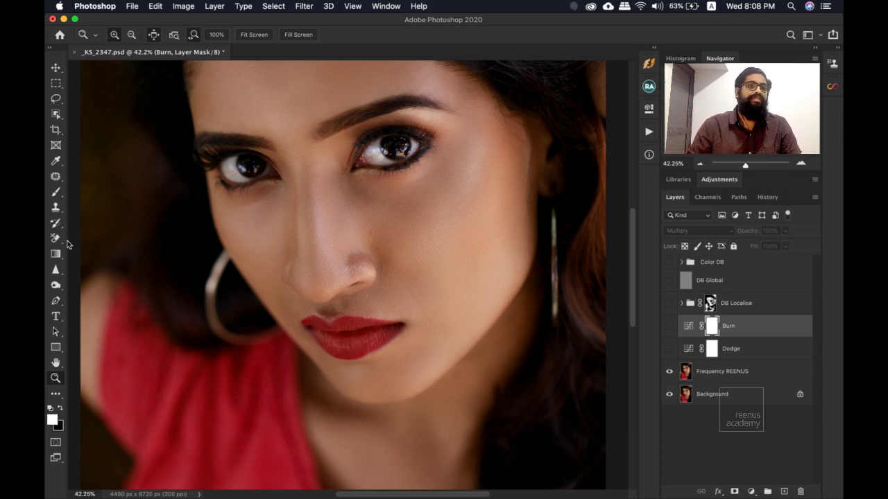
Switch to the Burn Tool from the dodge/burn/sponge tool group.
left_click(57, 285)
right_click(57, 285)
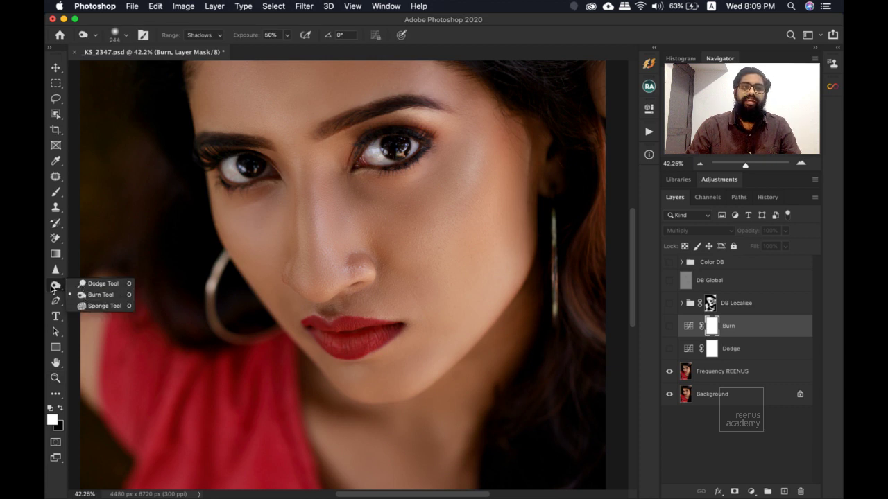
left_click(455, 32)
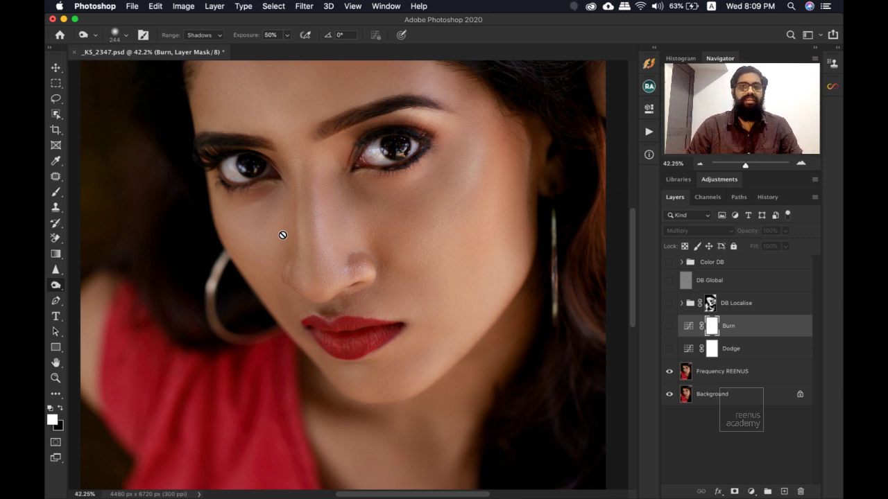
Toggle Burn and Dodge visibility to compare, leaving Dodge shown and its layer targeted.
left_click(669, 325)
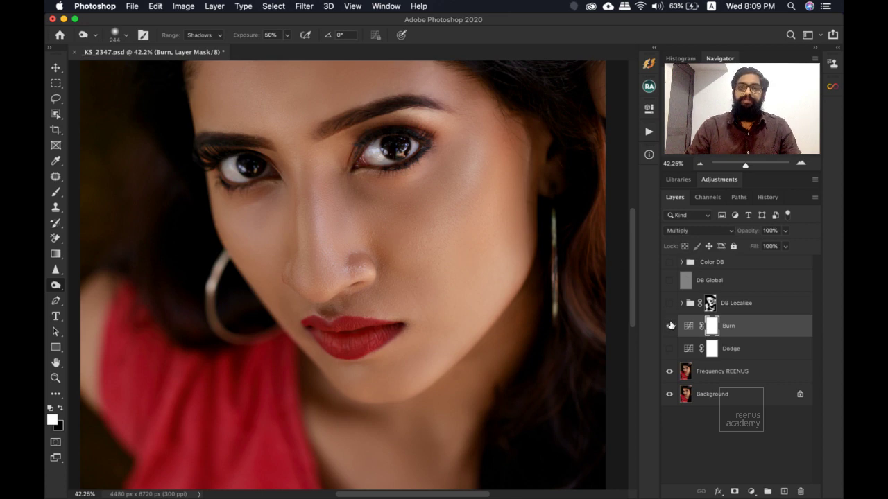
left_click(670, 325)
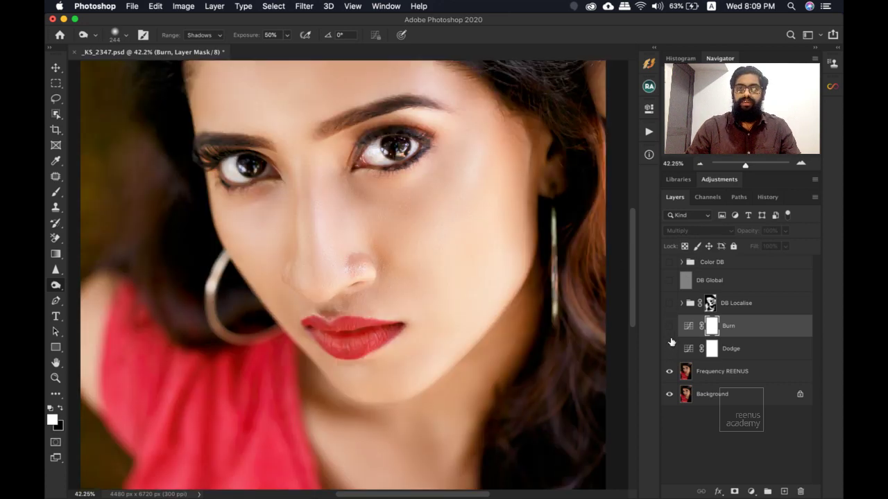
left_click(670, 344)
left_click(669, 325)
left_click(669, 325)
left_click(669, 347)
left_click(670, 348)
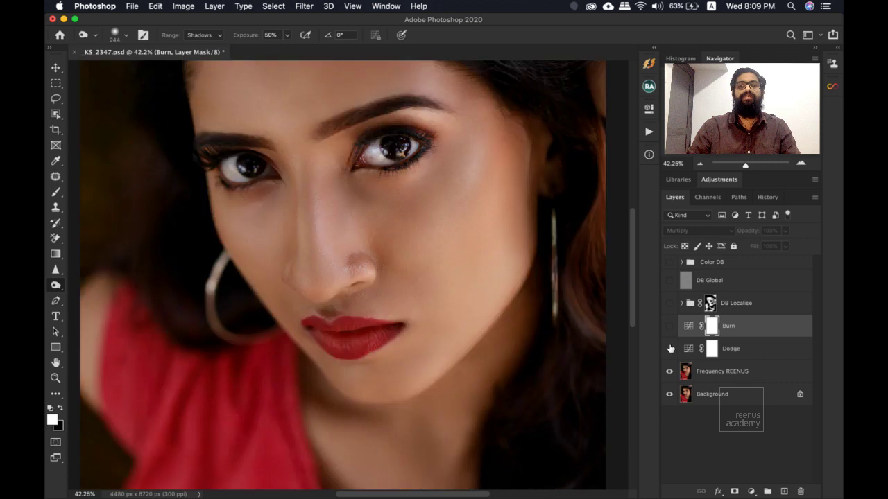
left_click(669, 349)
left_click(734, 347)
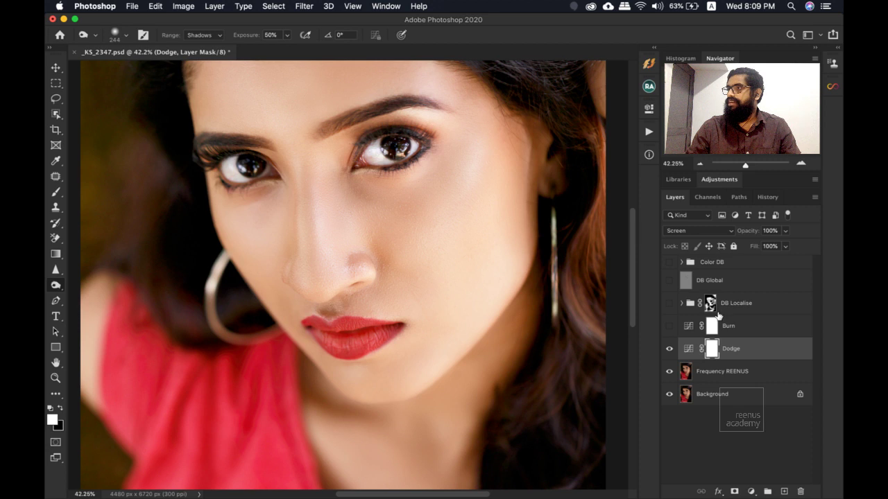
left_click(782, 349)
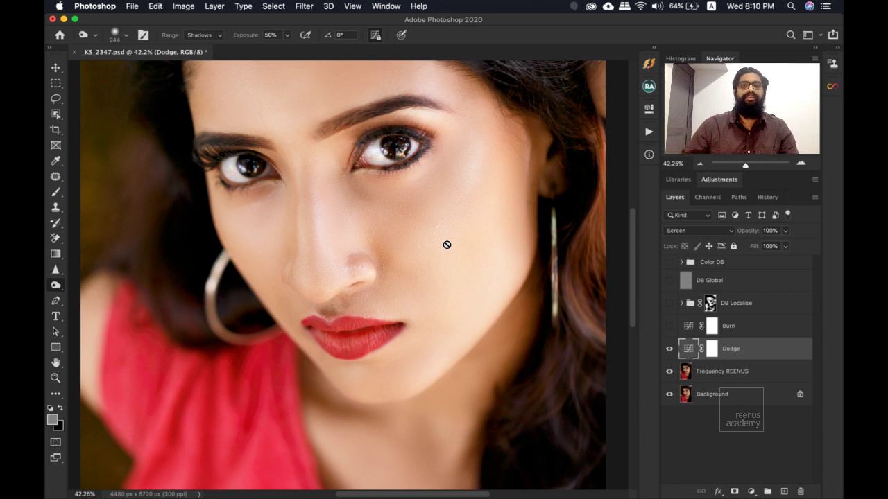
Open the Dodge layer's Layer Style window, reposition it, then cancel it.
right_click(767, 350)
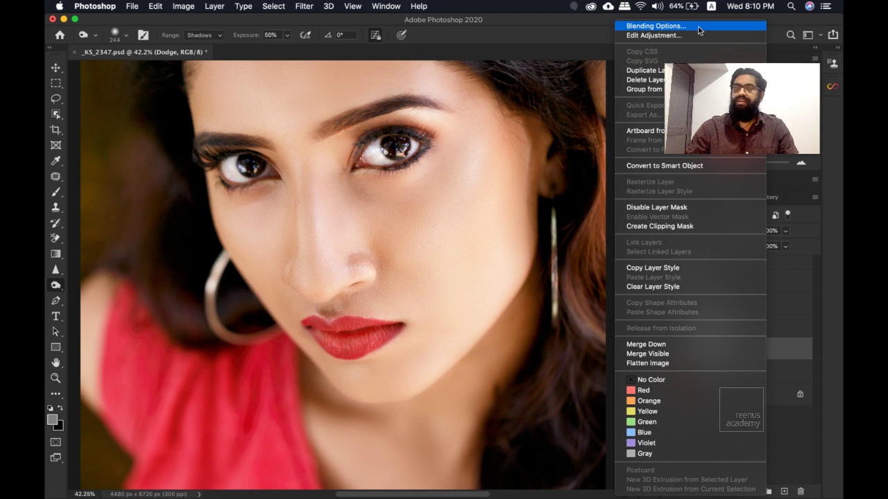
left_click(817, 355)
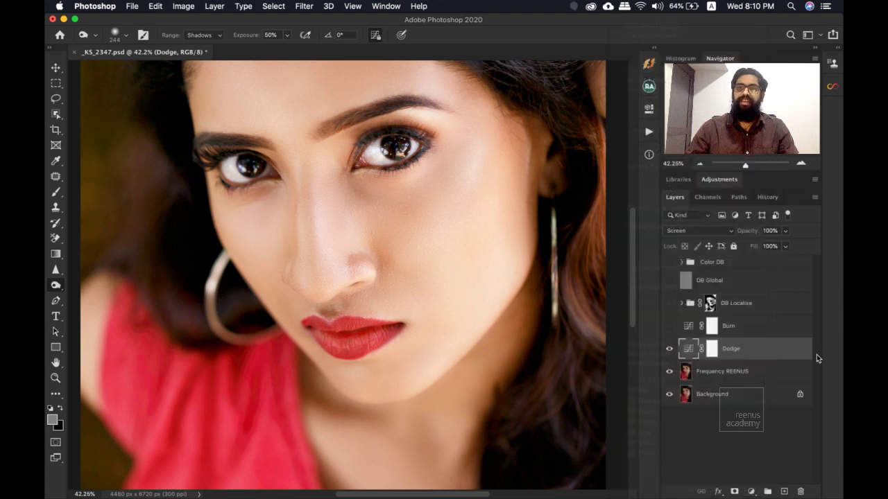
double_click(796, 349)
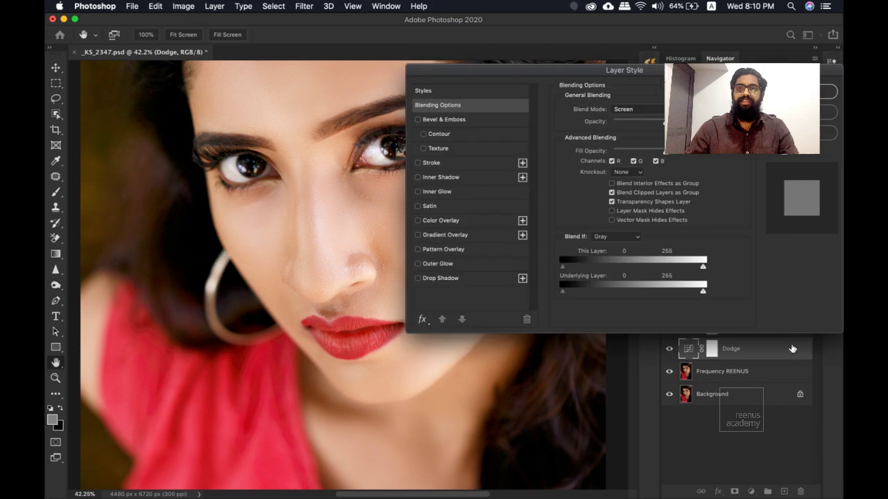
left_click_drag(714, 71, 420, 122)
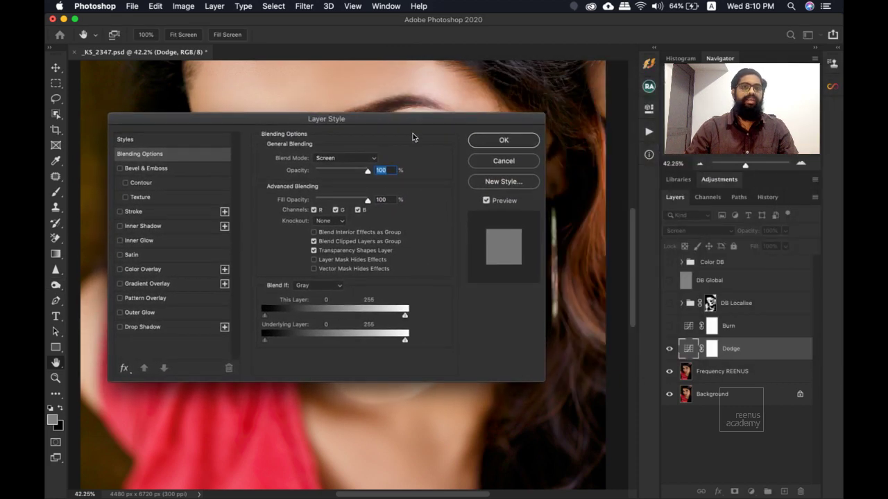
left_click_drag(370, 122, 387, 121)
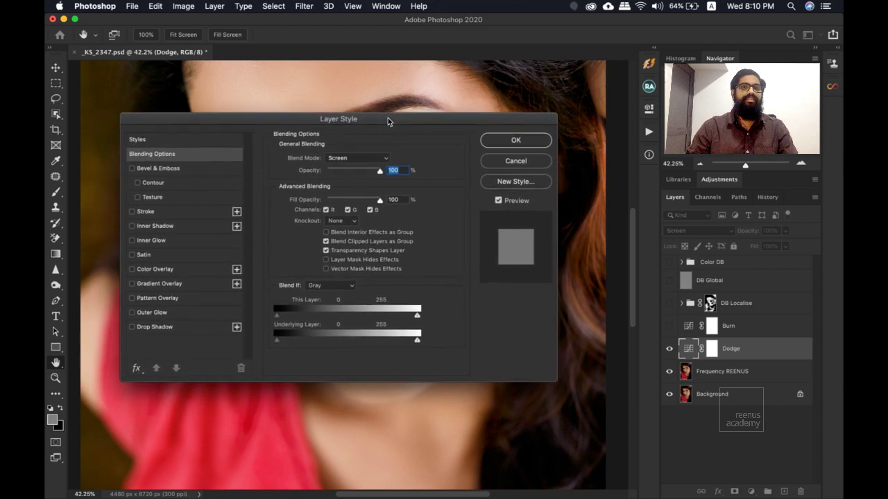
left_click(516, 161)
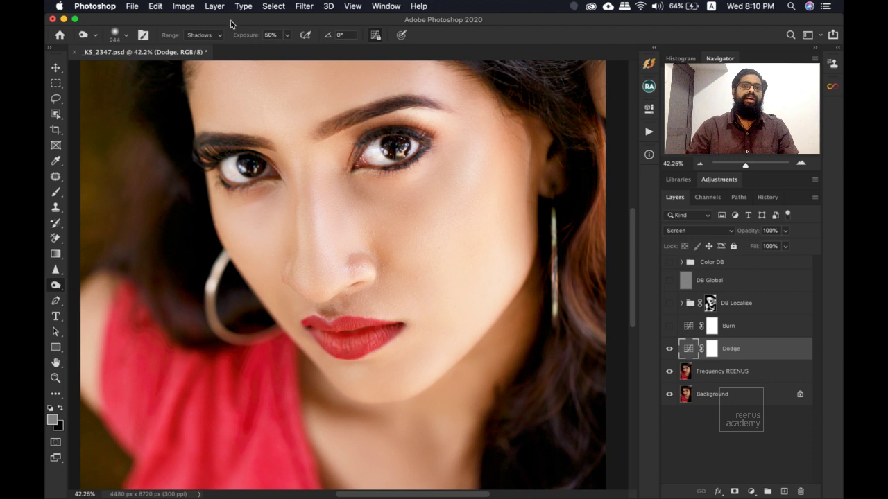
Reopen Blending Options for Dodge via Layer > Layer Style and move it over the canvas.
left_click(216, 7)
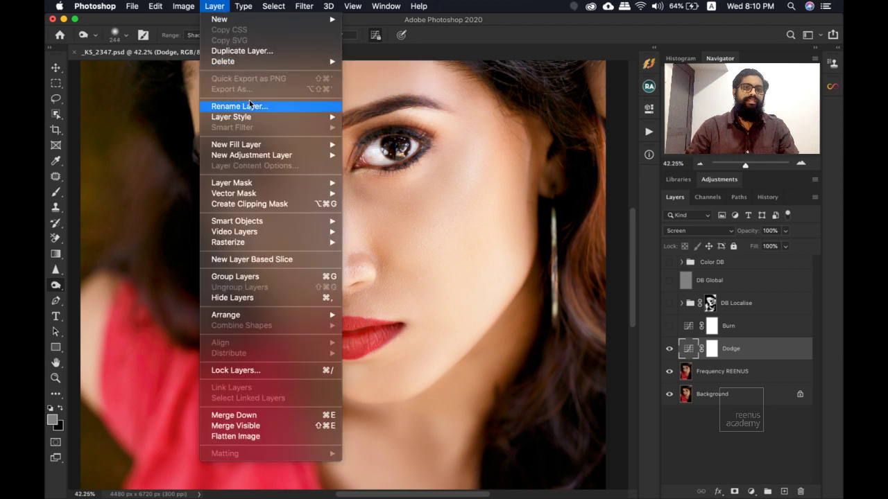
mouse_move(251, 118)
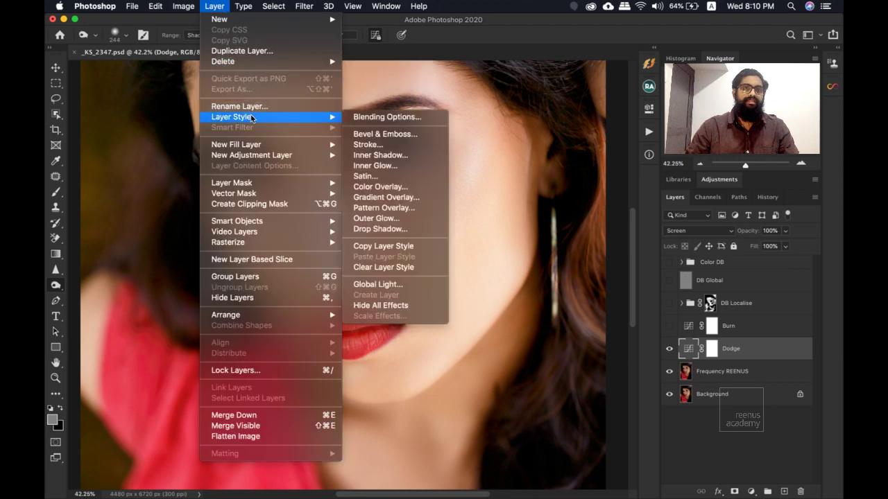
left_click(399, 116)
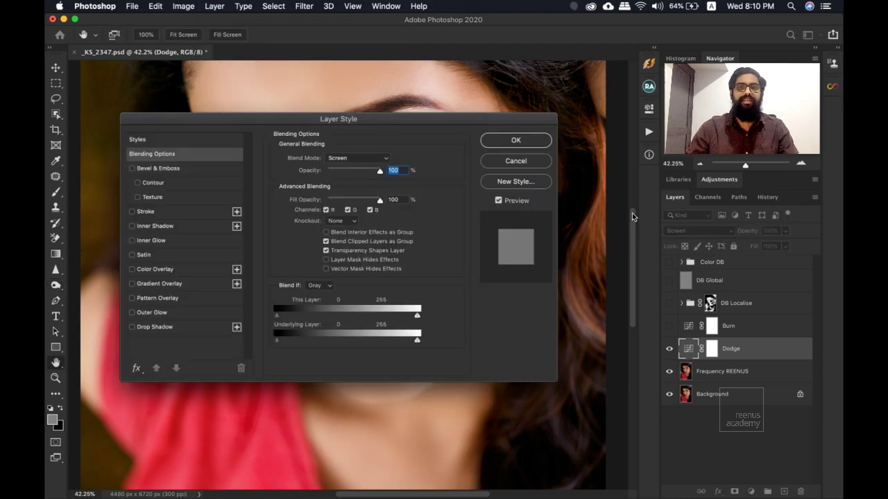
left_click_drag(431, 122, 679, 189)
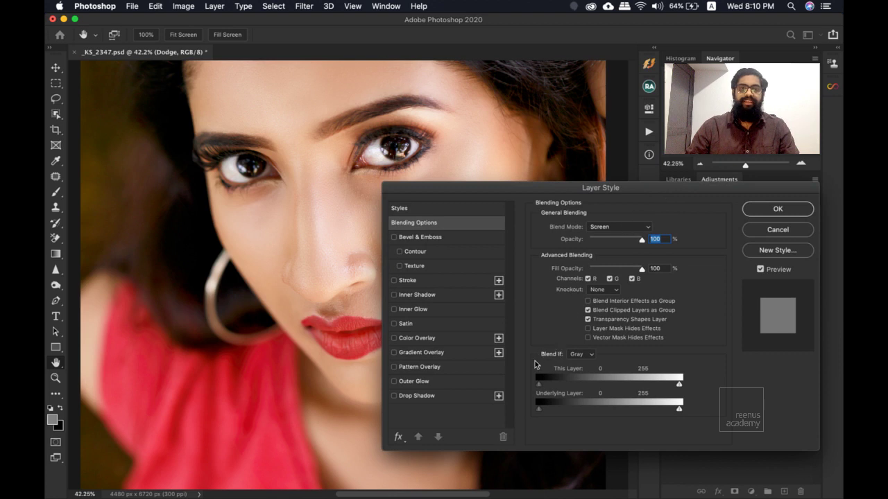
Test Underlying Layer Blend If limits, settling the black slider at 141.
left_click_drag(588, 188, 402, 104)
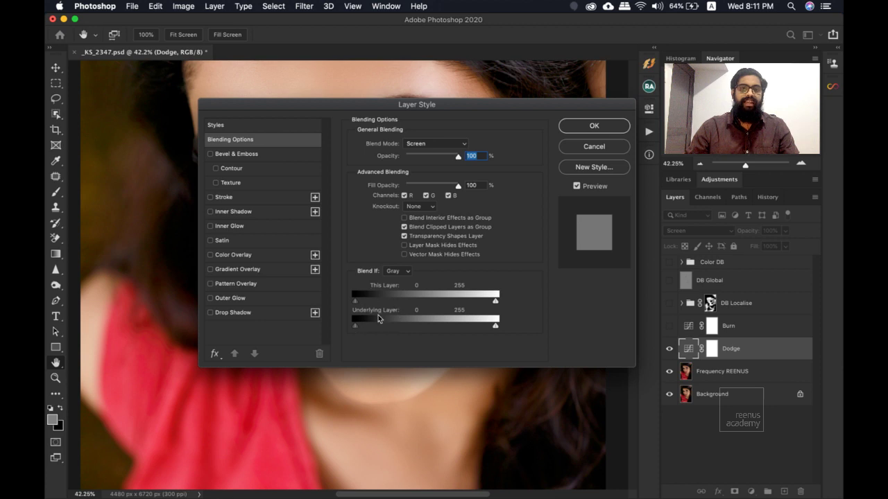
left_click_drag(448, 103, 443, 91)
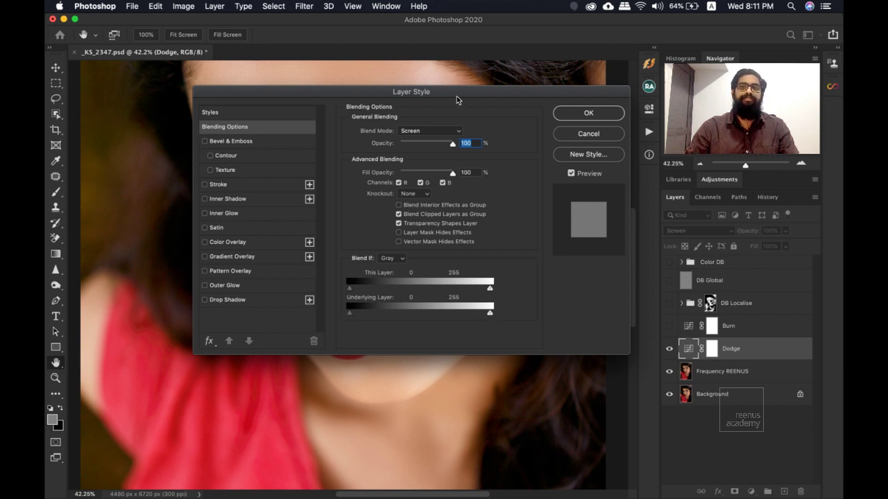
left_click_drag(457, 93, 654, 184)
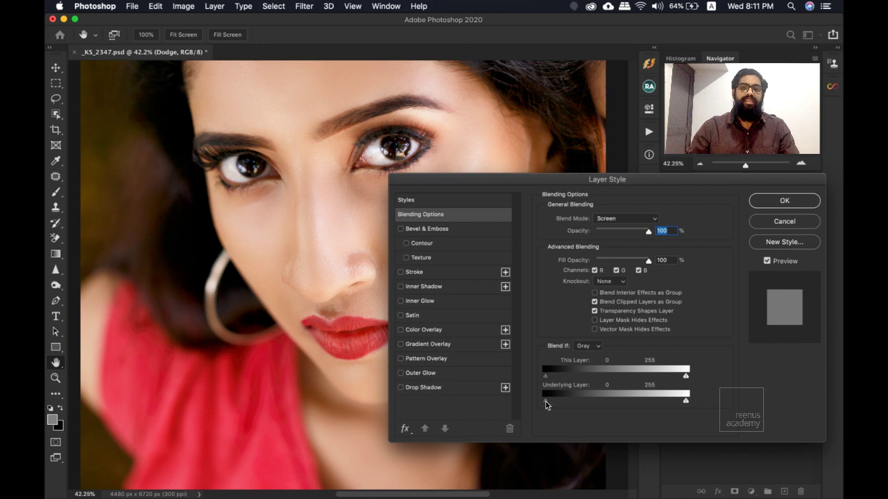
left_click_drag(547, 403, 620, 398)
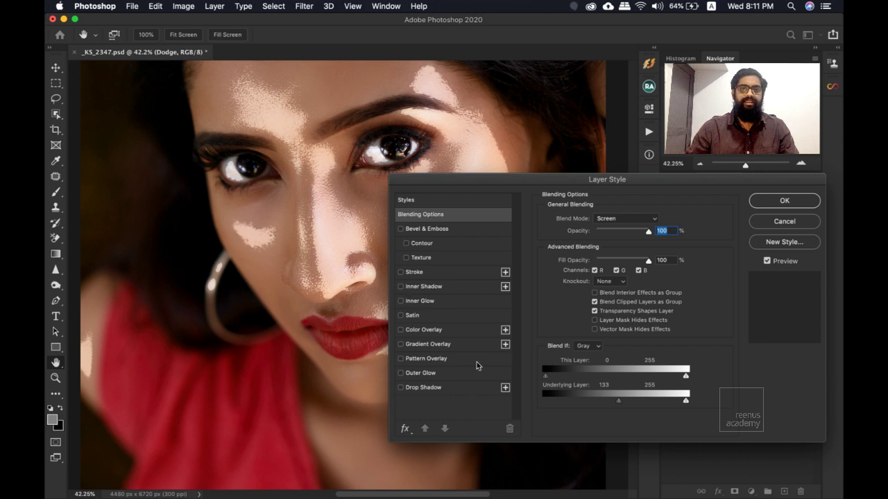
left_click_drag(620, 401, 536, 407)
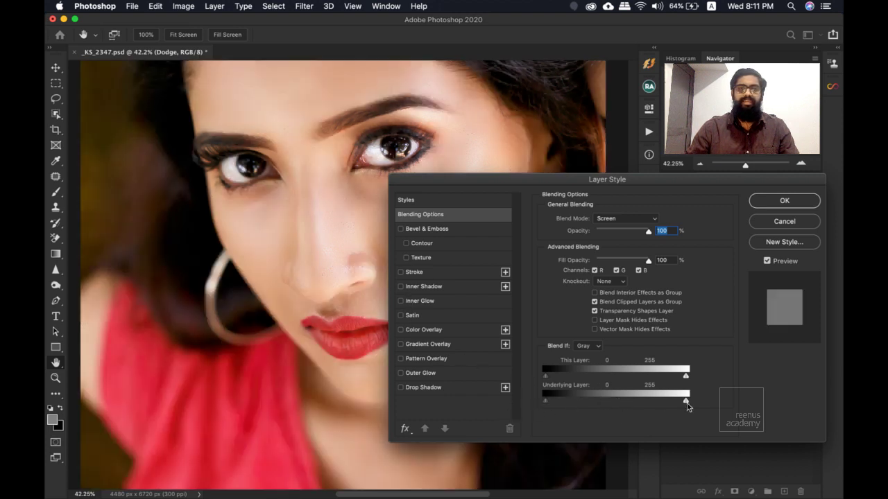
left_click_drag(685, 403, 604, 405)
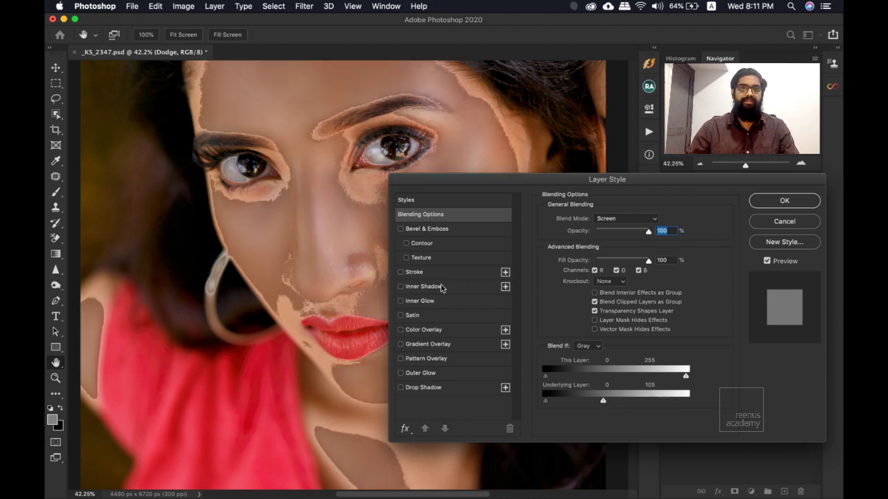
left_click_drag(605, 403, 714, 395)
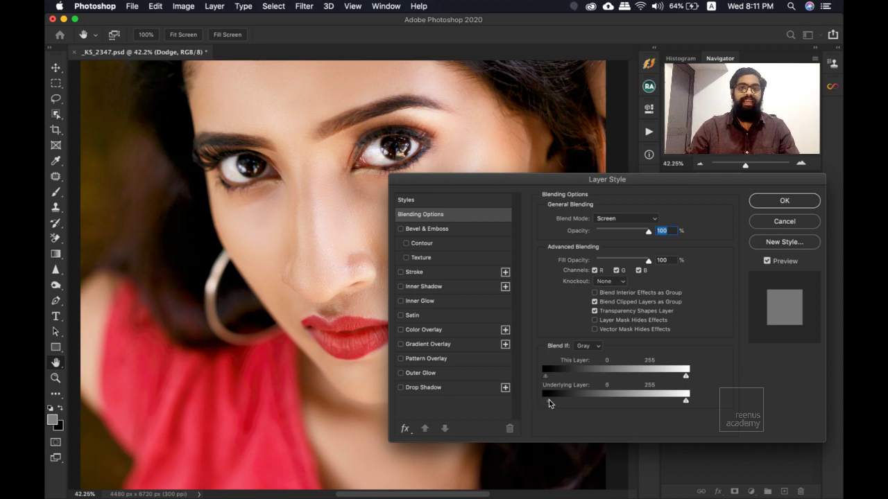
left_click_drag(565, 400, 641, 399)
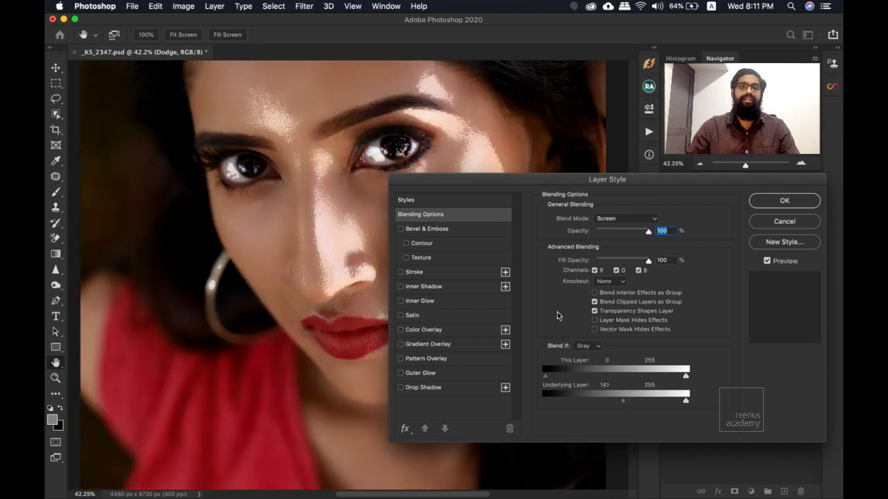
Move the Layer Style window aside and zoom in closer on the face.
left_click_drag(543, 184, 603, 165)
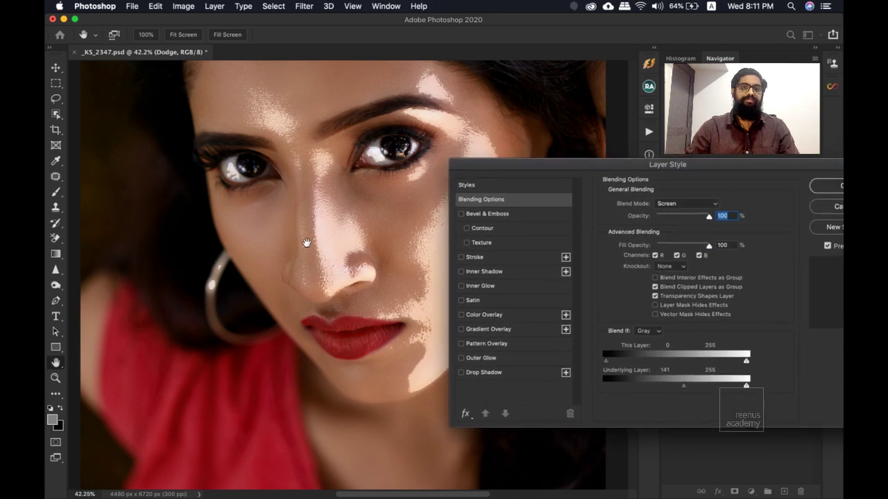
left_click_drag(540, 170, 477, 193)
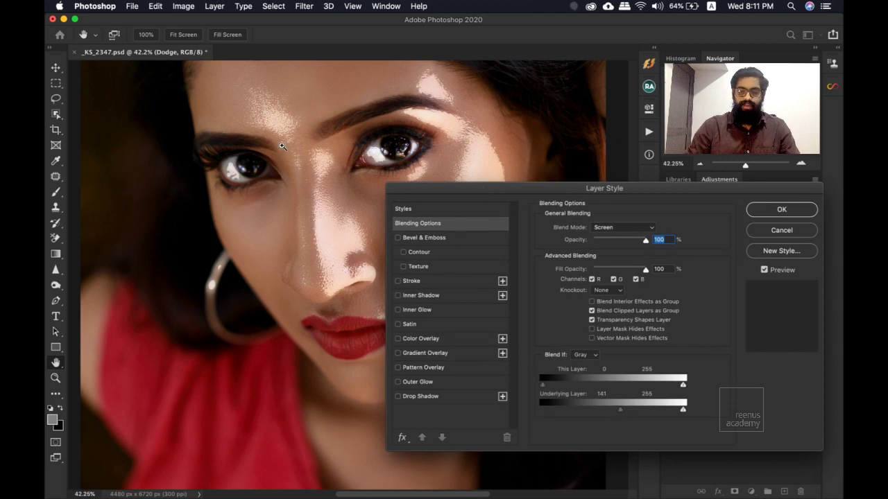
key("super+plus")
key("super+plus")
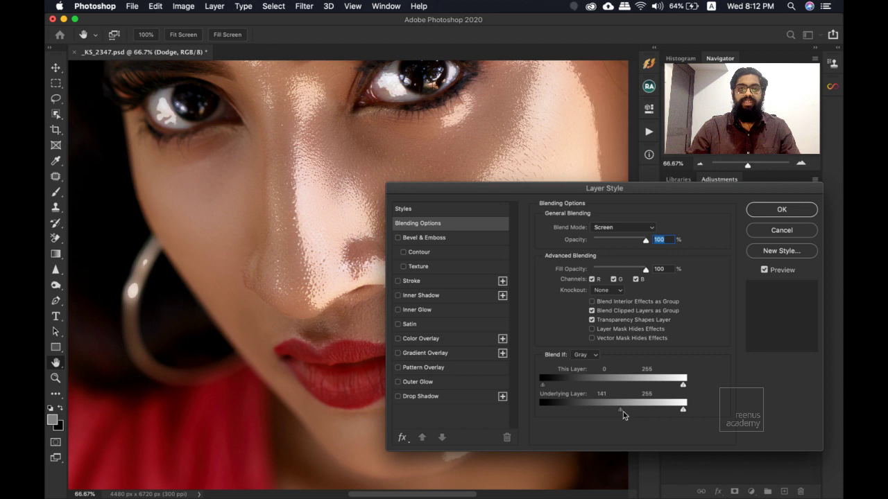
Split the Underlying Layer black slider to 128/188, check Preview, and apply with OK.
key("alt")
left_click_drag(621, 410, 658, 407)
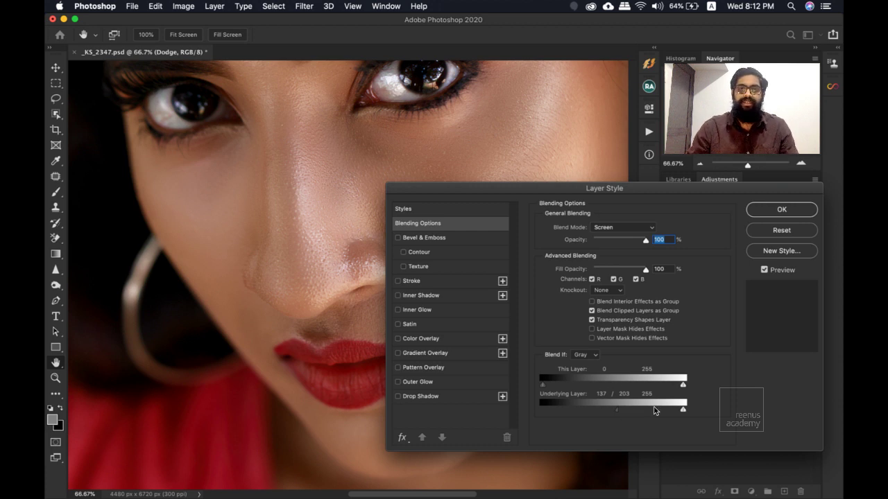
left_click_drag(656, 410, 610, 411)
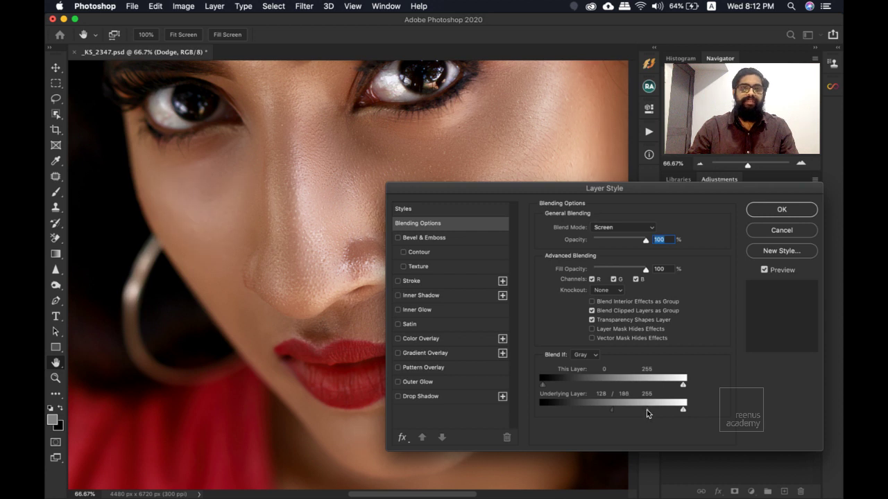
left_click_drag(509, 187, 542, 156)
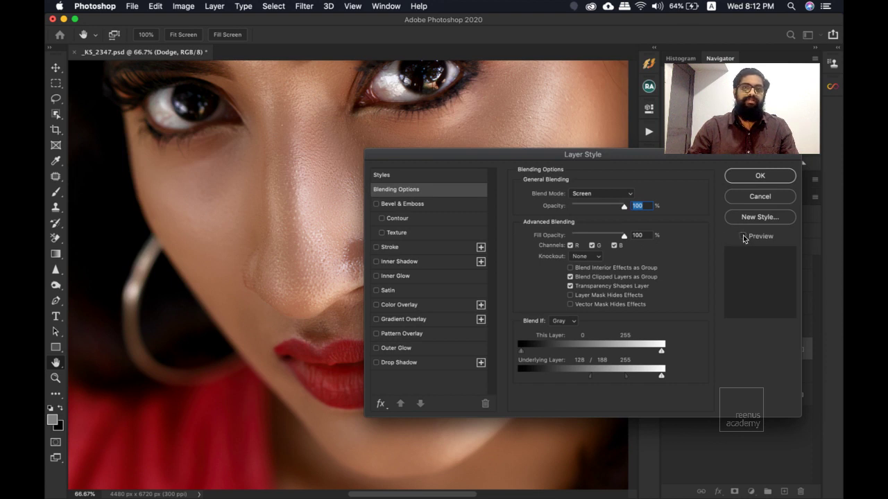
left_click(744, 236)
left_click(760, 176)
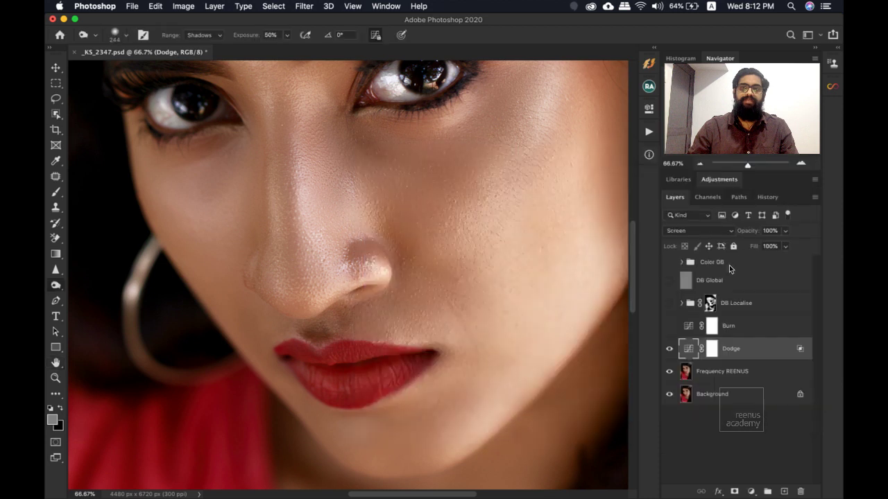
Toggle the Dodge layer off and on to compare before and after, leaving it visible.
left_click(668, 347)
left_click(668, 347)
left_click(669, 347)
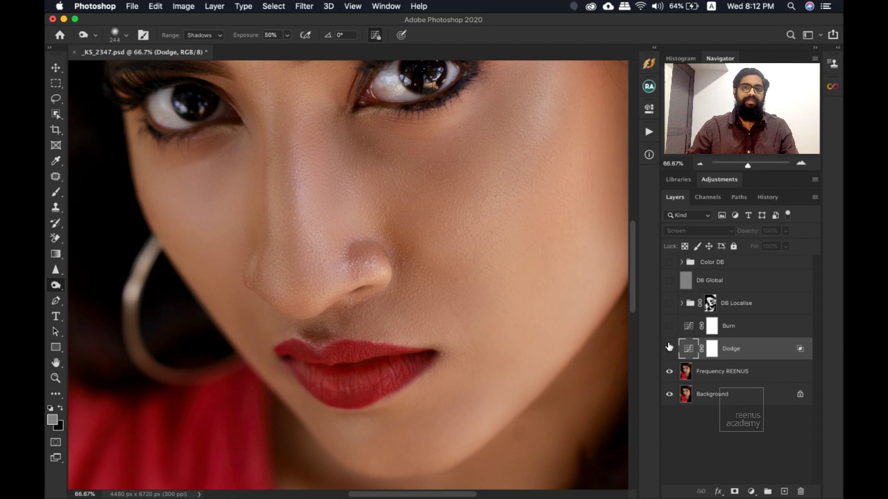
left_click(668, 347)
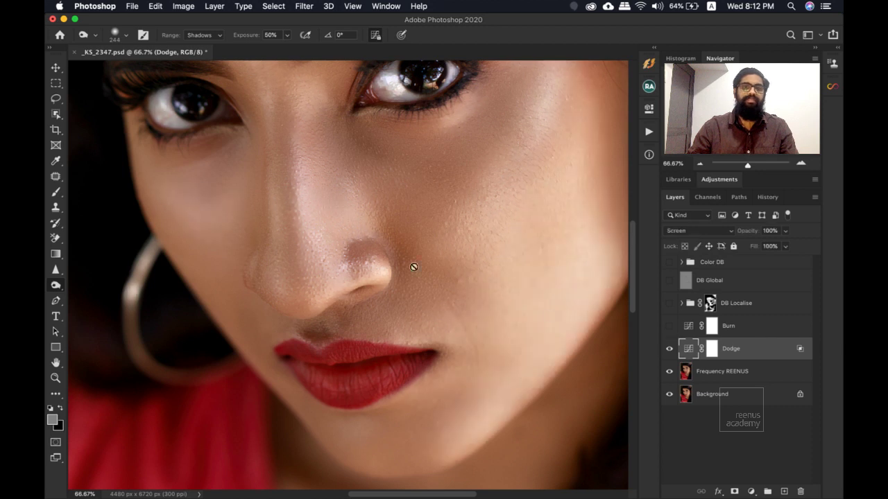
Lower the Dodge layer's fill to 67% while viewing the whole face.
key("z")
left_click_drag(403, 244, 383, 192)
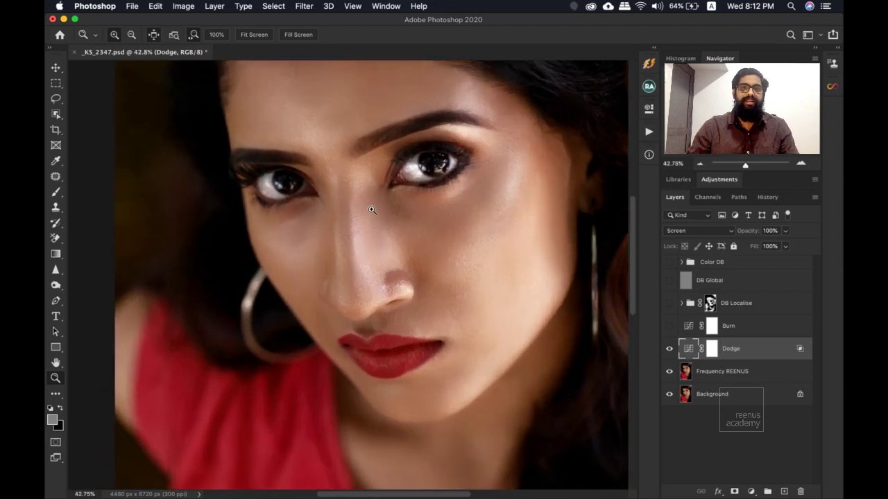
left_click_drag(371, 210, 376, 212)
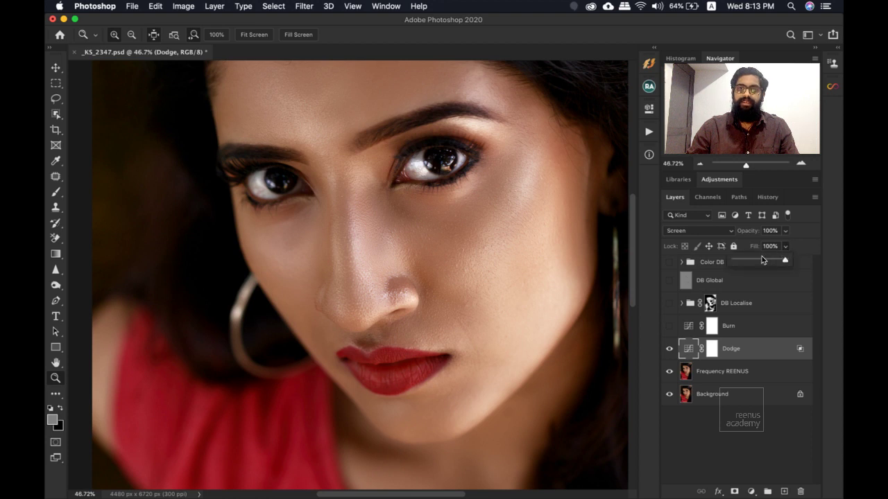
left_click_drag(759, 262, 767, 259)
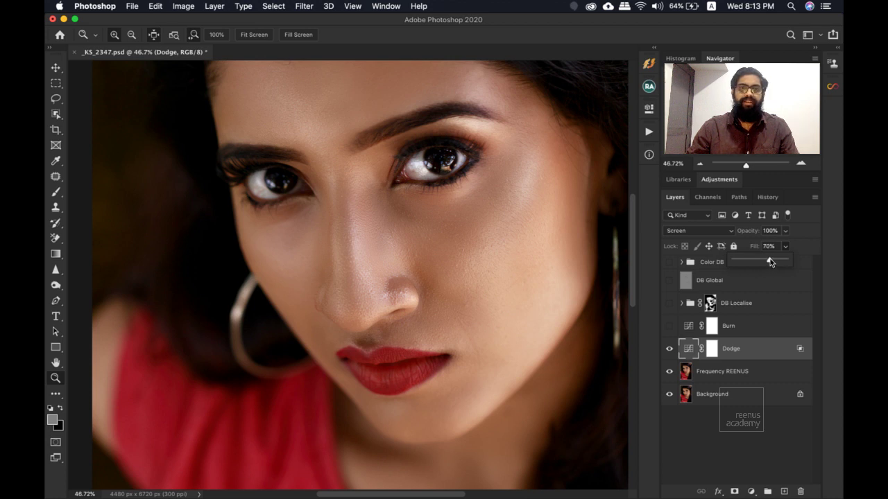
left_click_drag(771, 263, 768, 262)
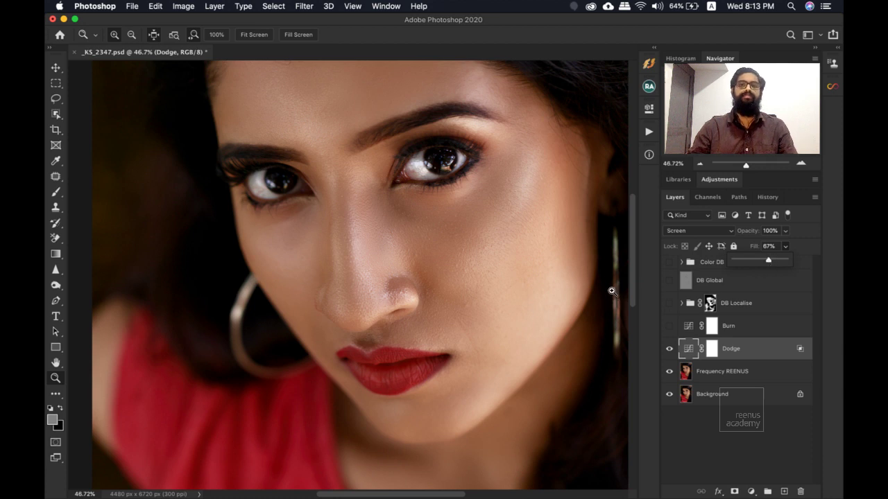
Select the Burn layer and make it visible so it darkens the portrait.
left_click(733, 323)
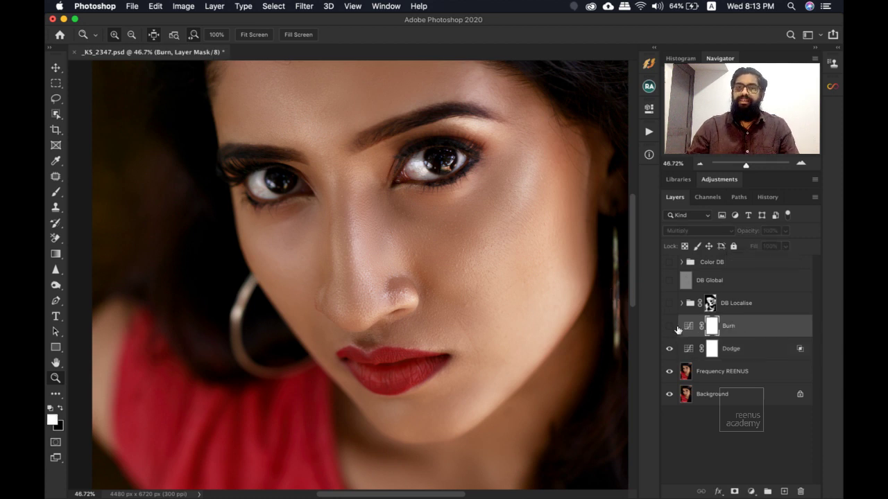
left_click(670, 325)
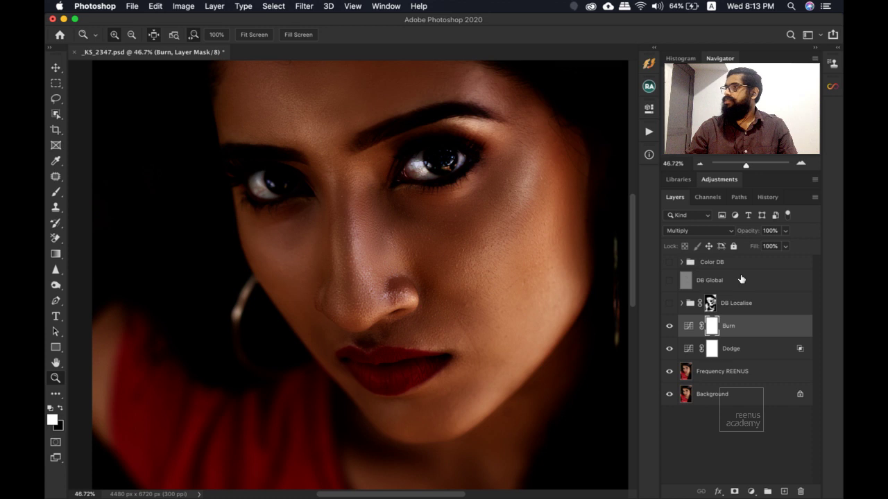
In the Burn layer's Blending Options, split the Underlying Layer white slider to 41/104.
double_click(764, 325)
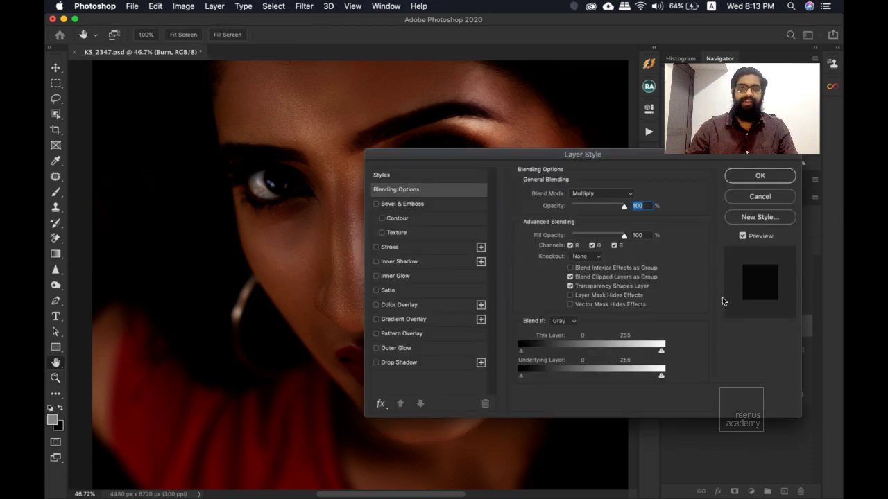
left_click_drag(590, 153, 592, 184)
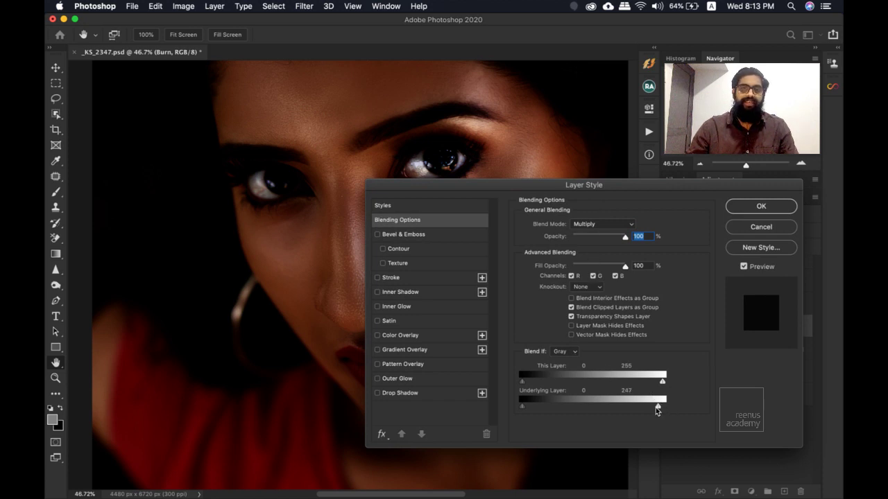
left_click_drag(644, 410, 584, 412)
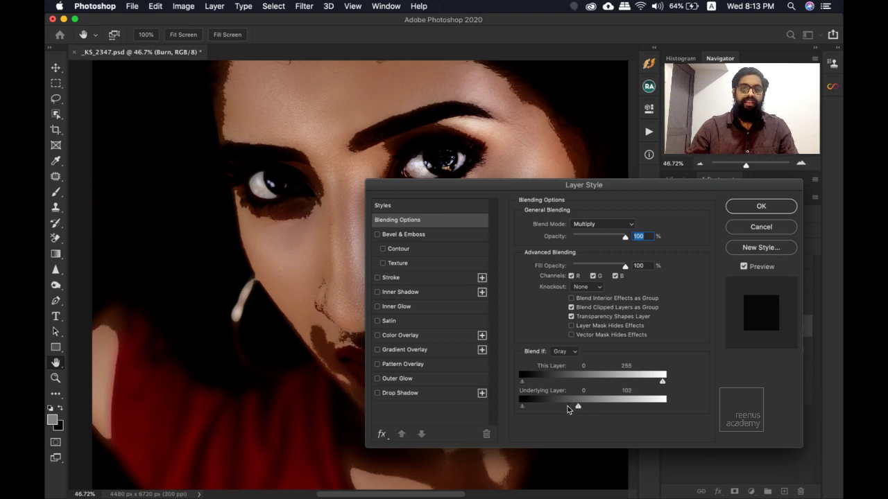
left_click_drag(576, 406, 546, 408)
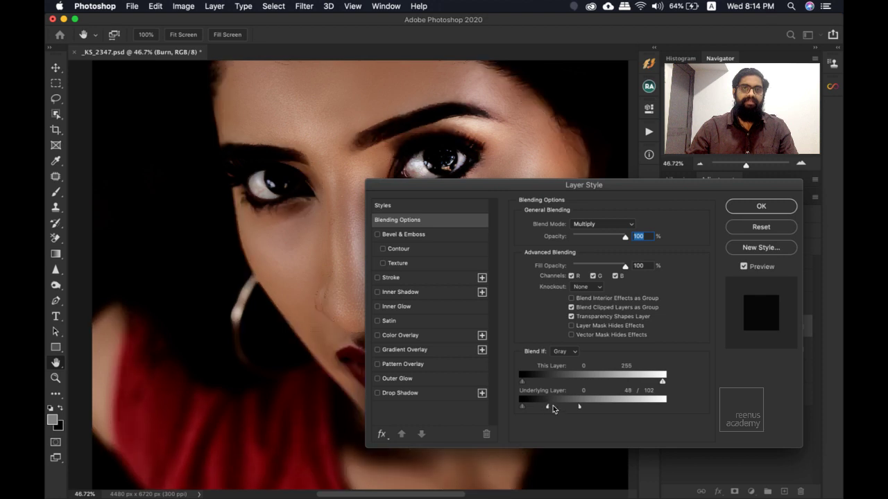
left_click_drag(575, 185, 581, 166)
left_click_drag(556, 388, 589, 390)
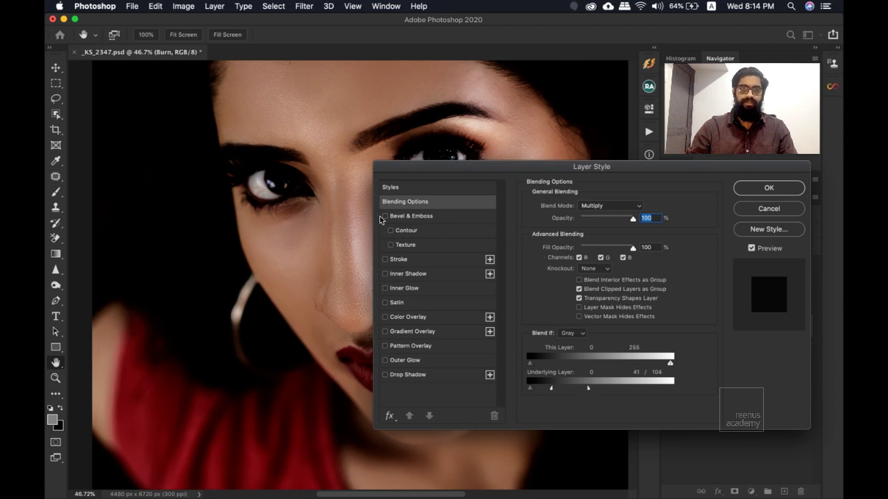
key("alt")
left_click(334, 149, "alt")
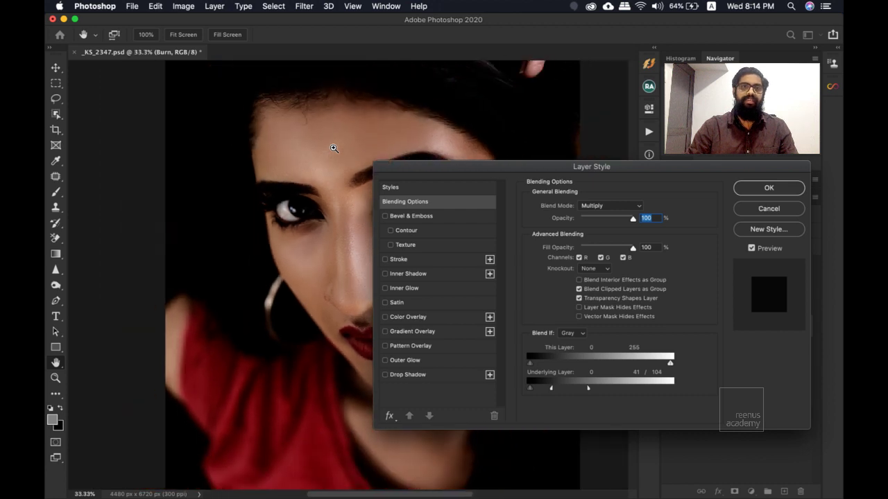
Apply the Burn blending settings, hide Burn and Dodge, and select Frequency REENUS.
left_click(750, 192)
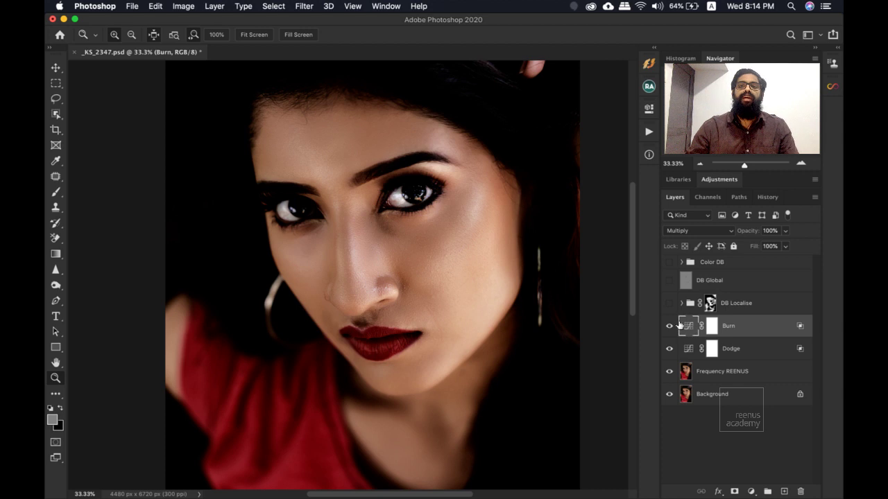
left_click(670, 326)
left_click(669, 348)
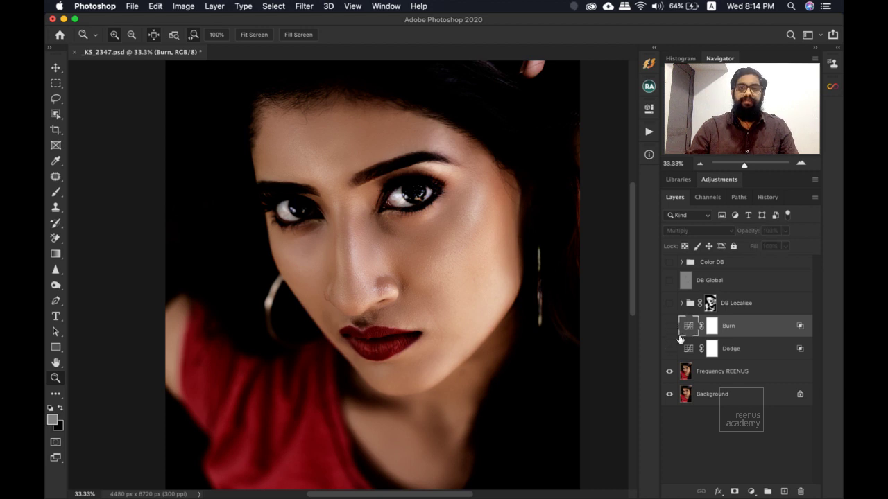
left_click(734, 353)
left_click(737, 371)
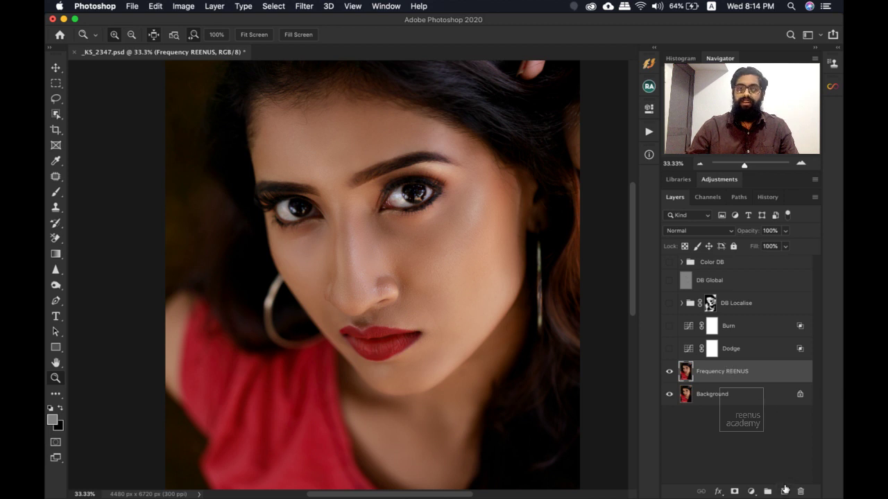
Add a Curves adjustment layer set to Screen blending.
left_click(751, 491)
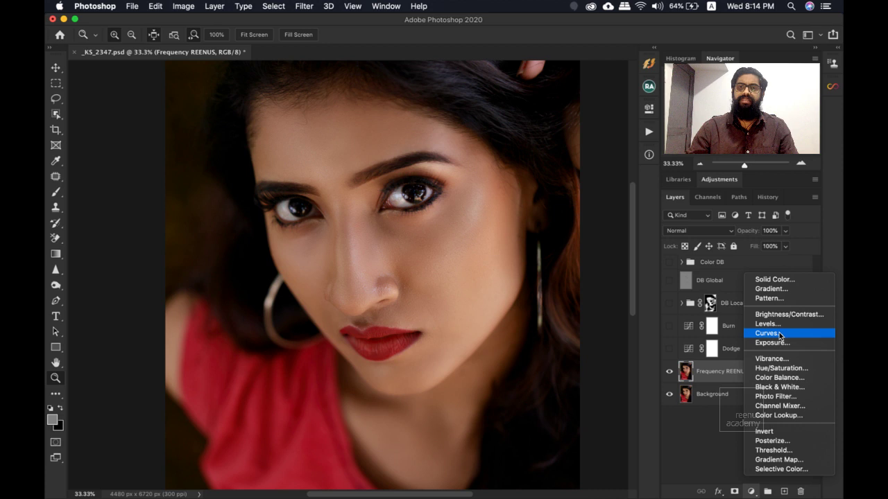
left_click(766, 333)
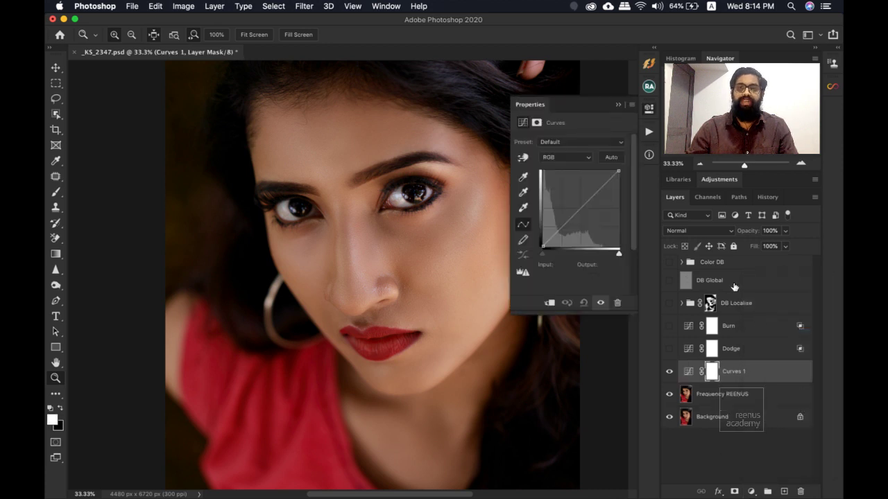
left_click(710, 229)
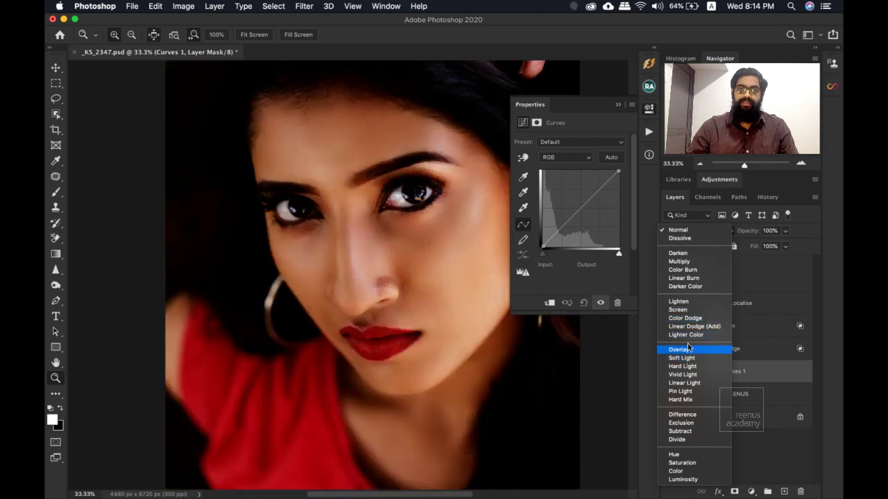
left_click(690, 309)
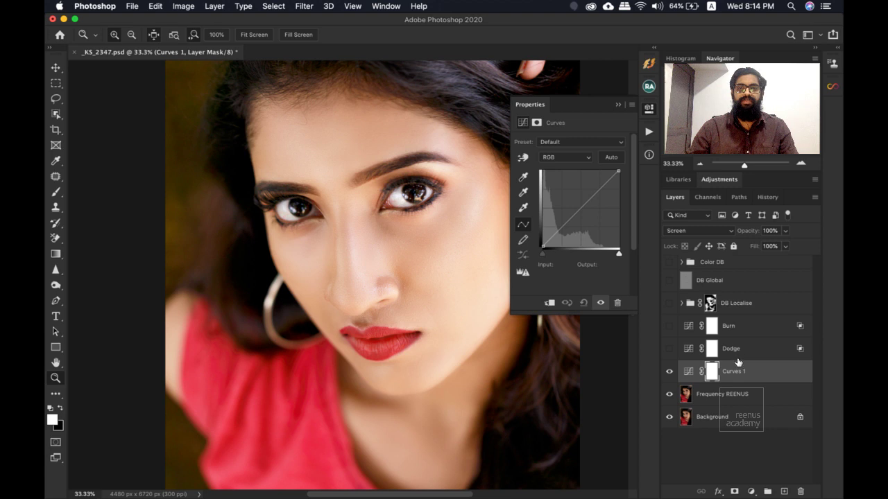
Duplicate Curves 1 as a Multiply copy, then delete both trial Curves layers.
mouse_move(742, 372)
left_mouse_down()
mouse_move(759, 381)
mouse_move(754, 373)
left_mouse_up()
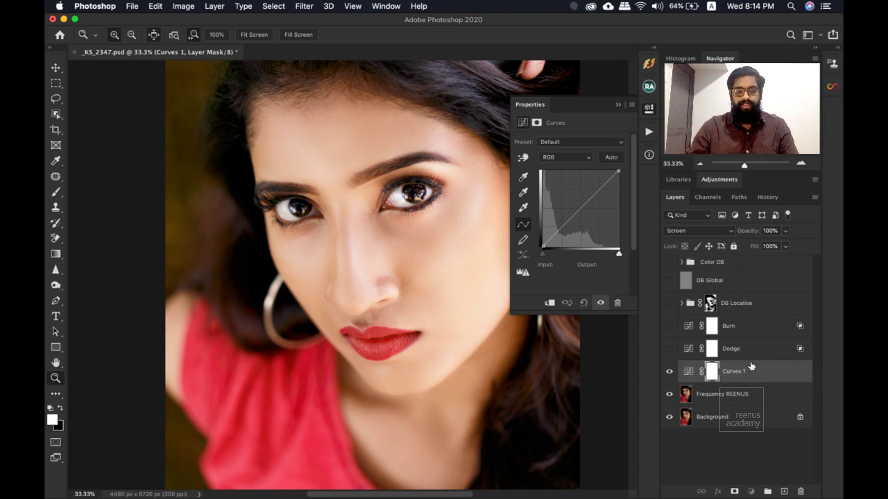
key("super+j")
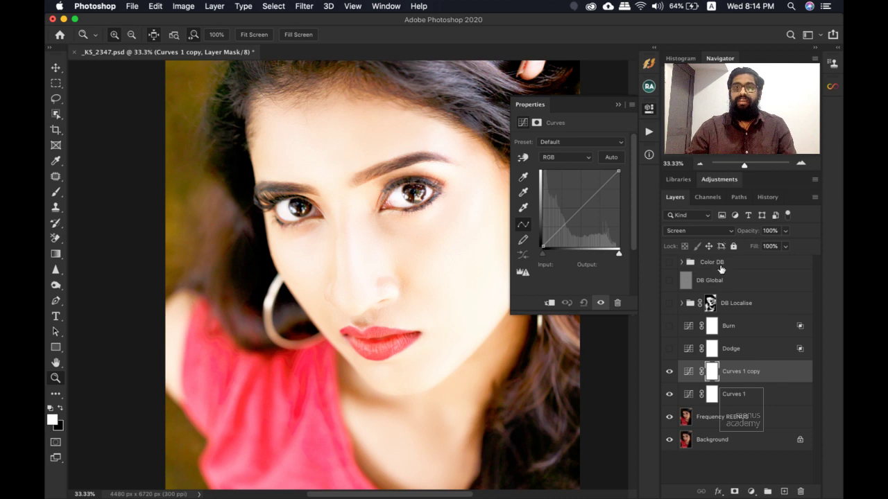
left_click(708, 229)
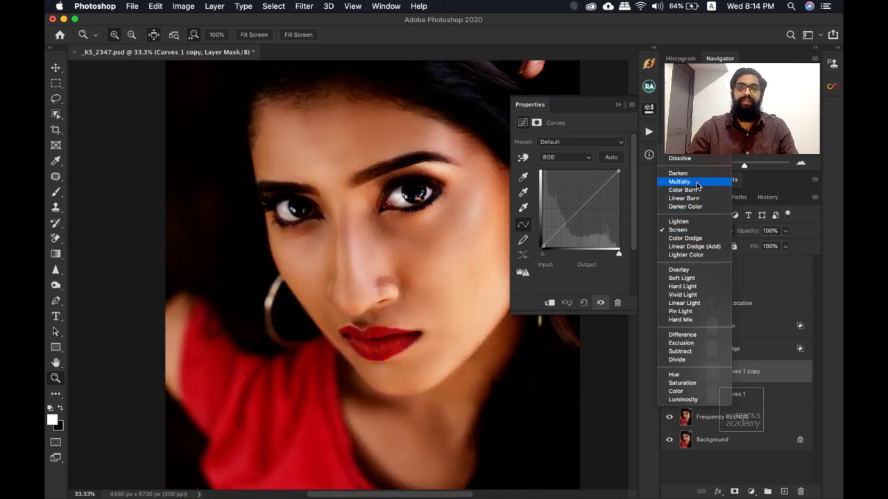
left_click(697, 181)
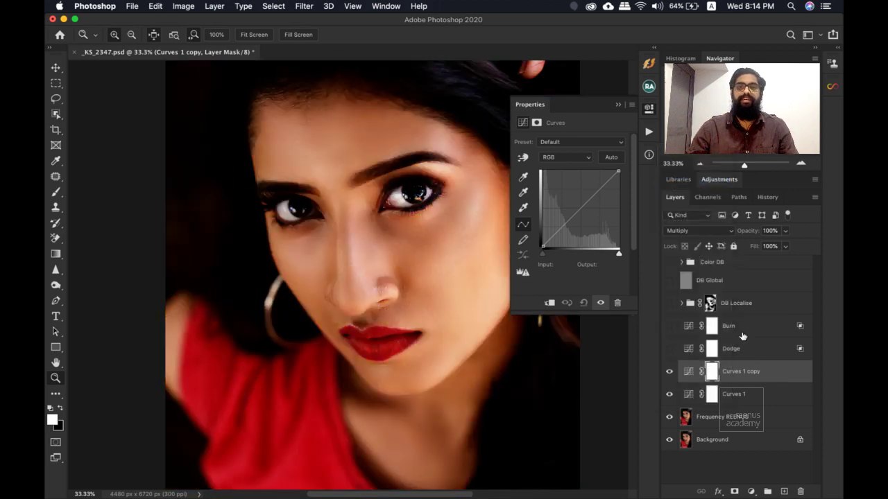
left_click(746, 389, "shift")
key("Delete")
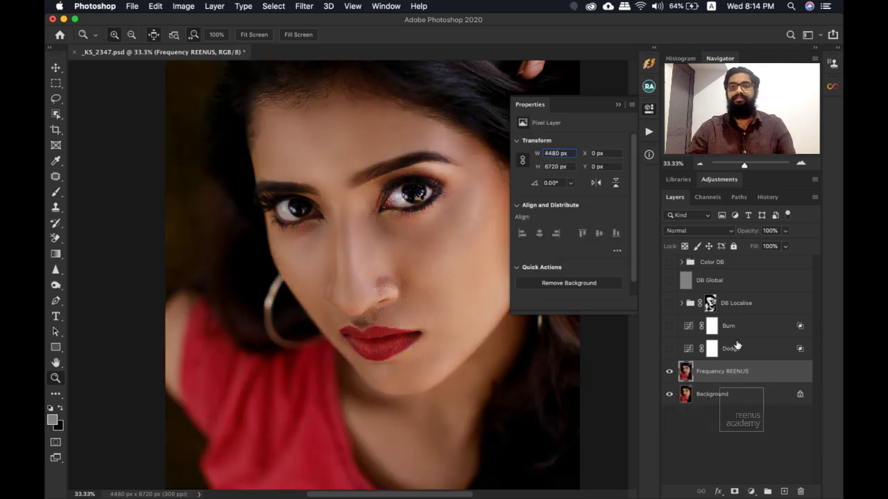
Review Dodge and Burn Blending Options without changes, then collapse the Properties panel.
double_click(800, 346)
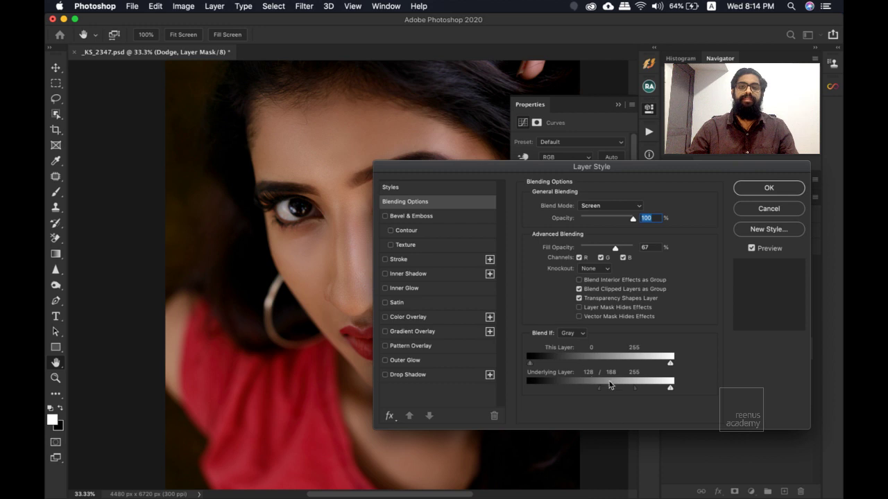
left_click_drag(660, 169, 509, 171)
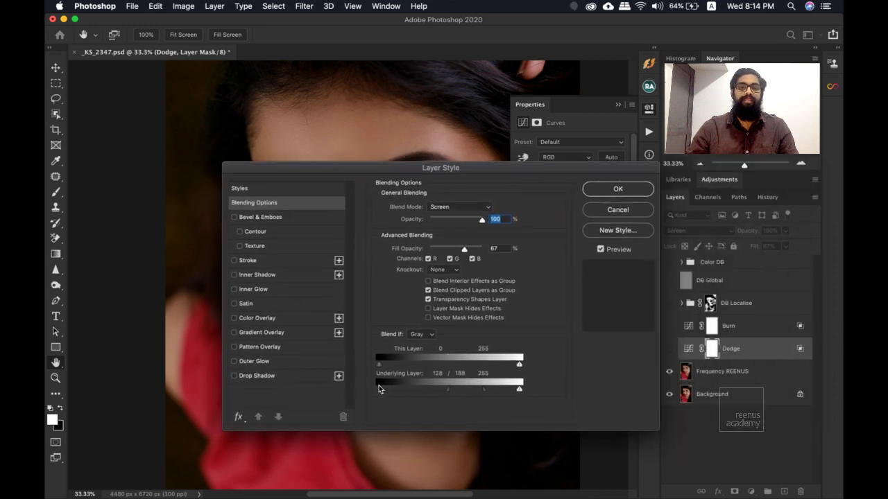
left_click(618, 210)
double_click(684, 320)
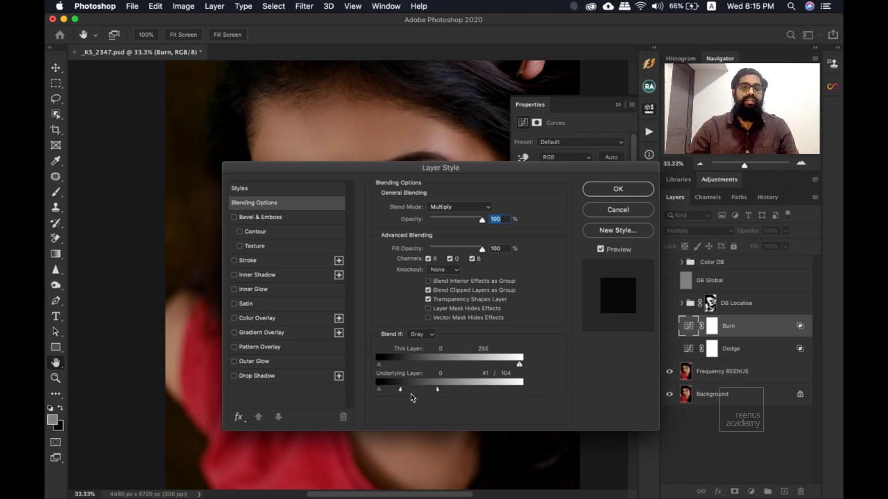
left_click(613, 210)
left_click(618, 105)
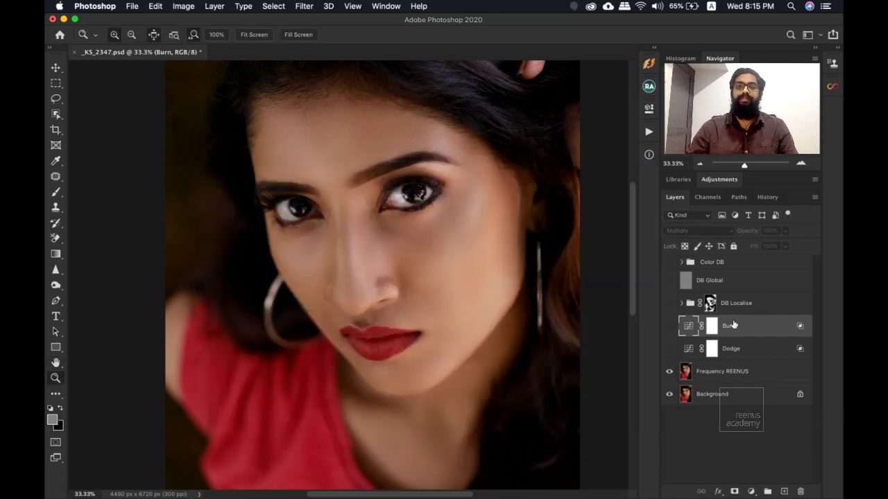
Show Burn and Dodge again, set Burn's fill to 39%, and select both layers.
left_click_drag(669, 348, 669, 337)
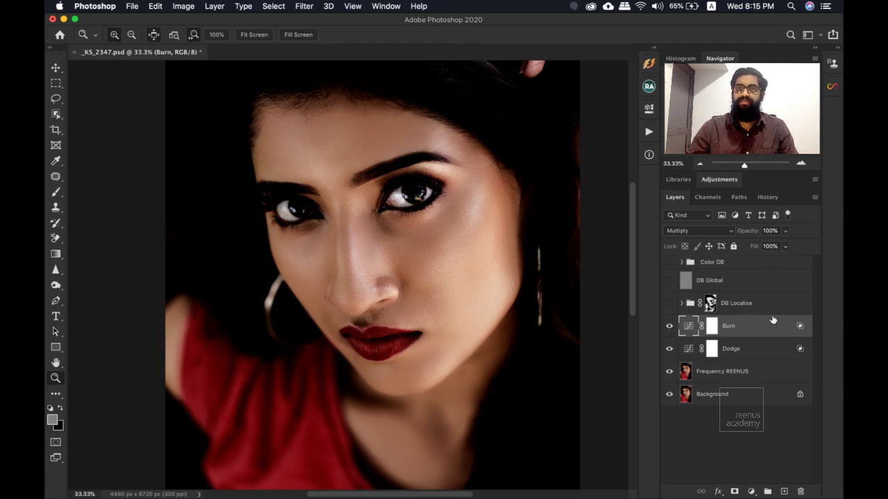
left_click(785, 231)
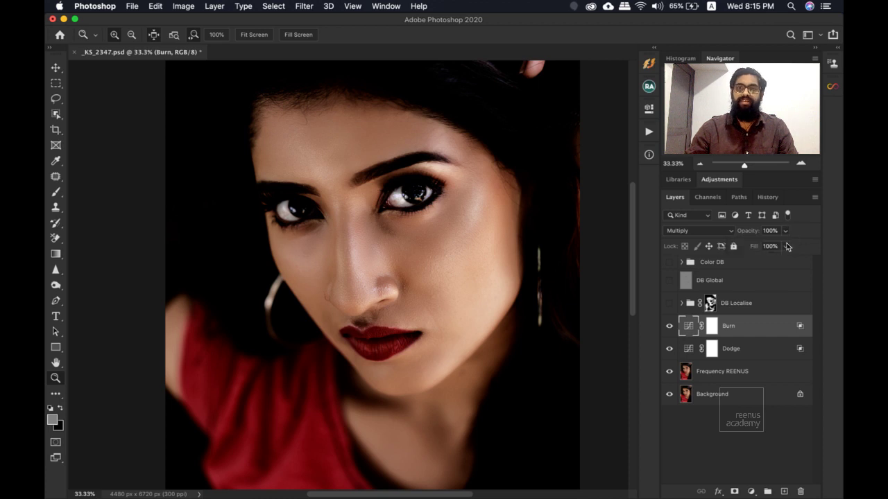
left_click(785, 246)
left_click_drag(757, 261, 753, 261)
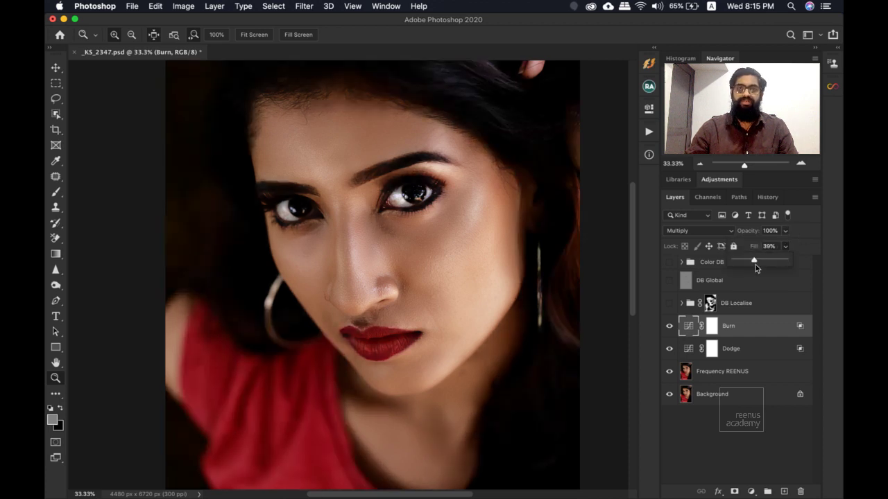
left_click(747, 348, "shift")
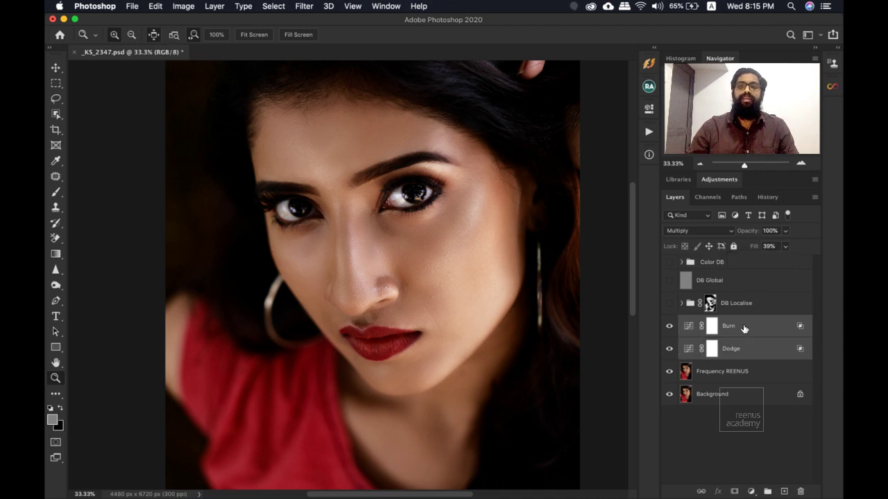
left_click(747, 328)
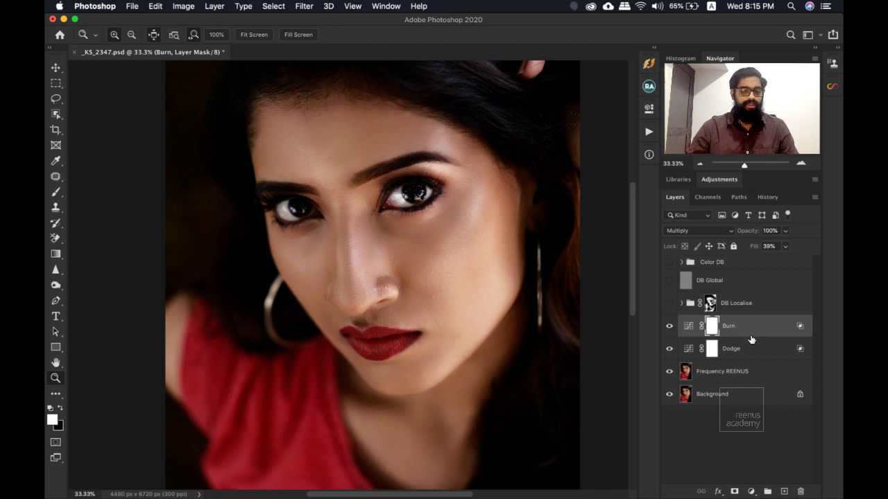
left_click(747, 348, "shift")
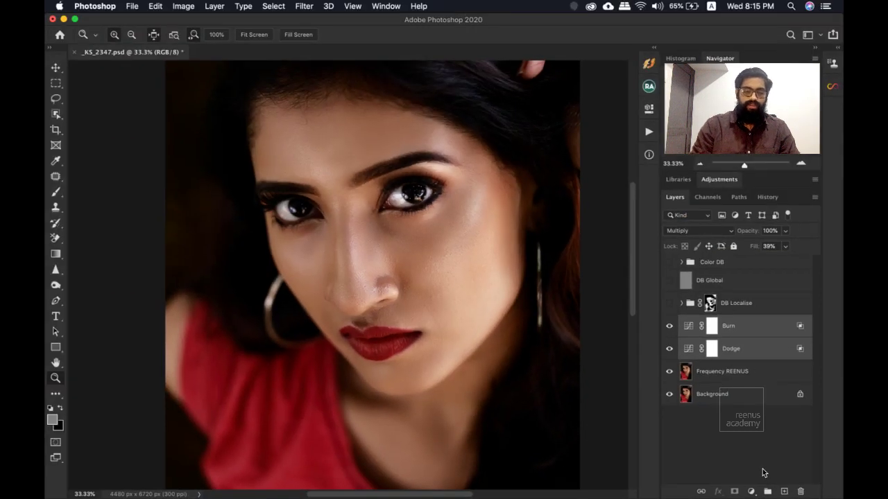
Group Burn and Dodge into a group named 'DB' and add a white layer mask.
key("super+alt+g")
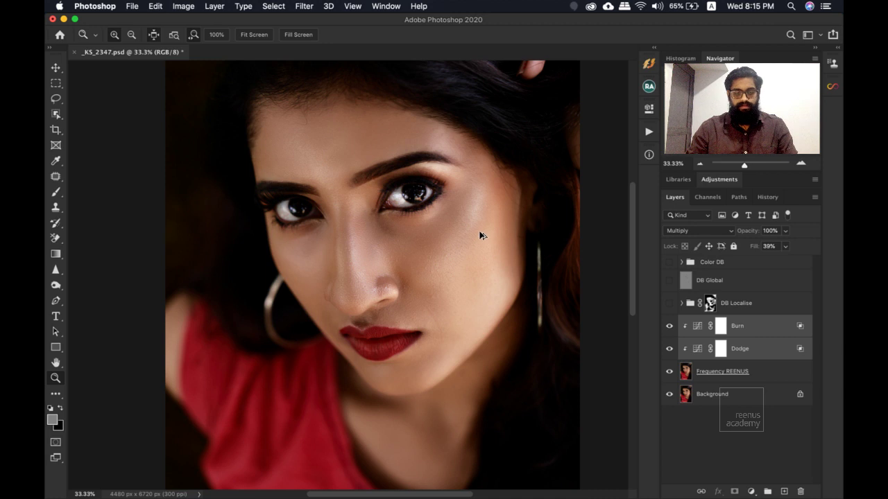
key("super+alt+g")
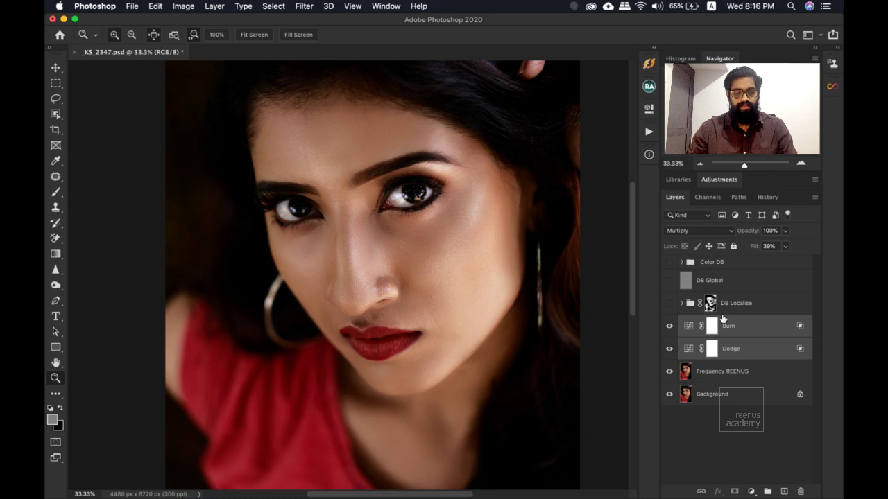
key("super+g")
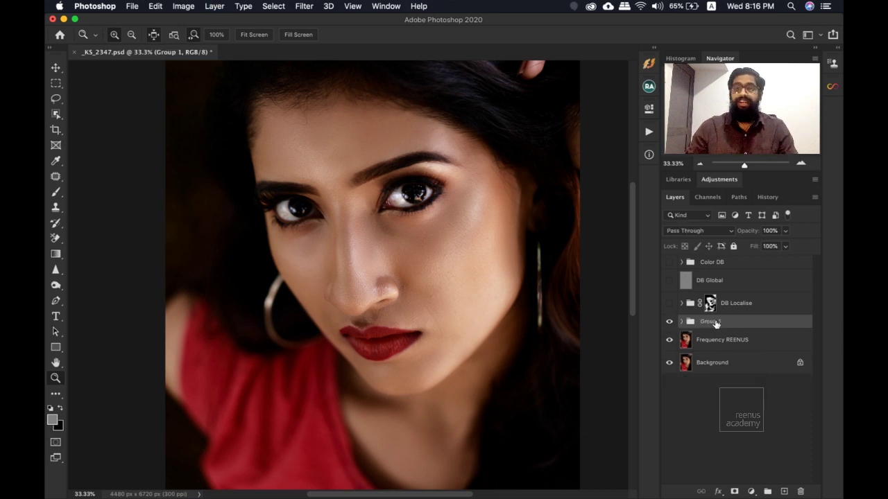
double_click(715, 321)
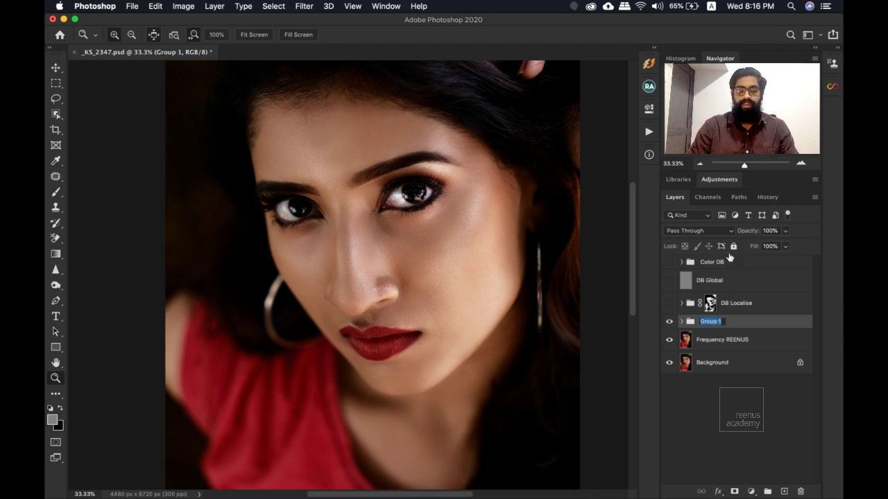
type("D")
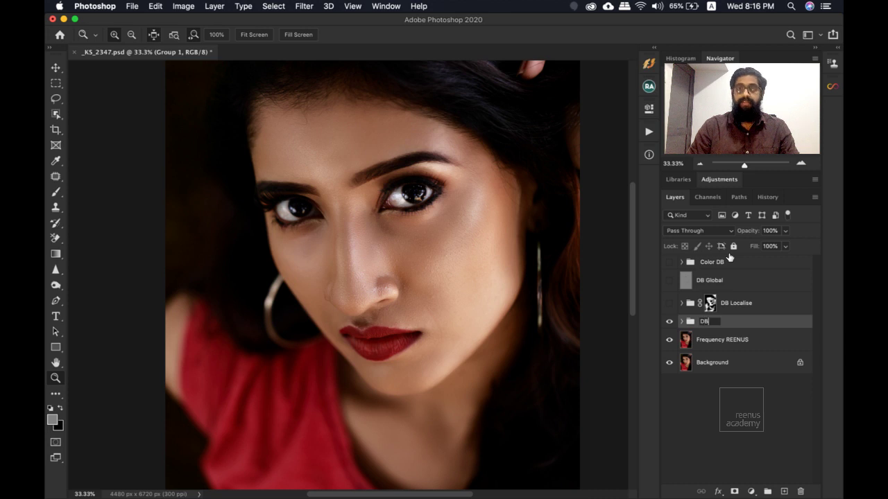
type("B")
left_click(756, 320)
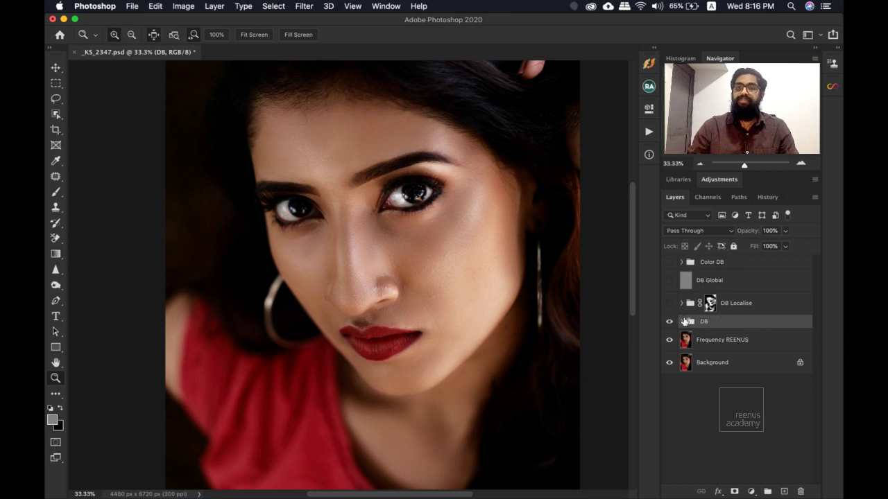
left_click(734, 491)
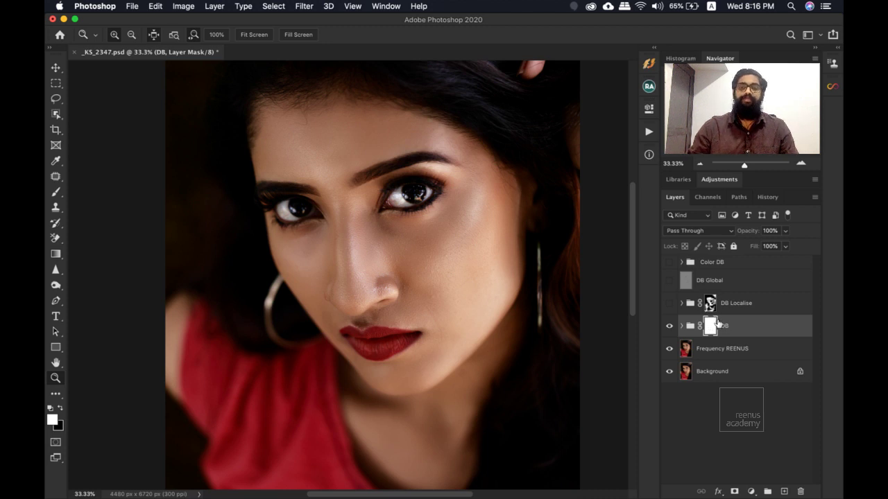
Use Apply Image to fill the DB mask with the merged RGB image, Multiply, 100% opacity.
left_click(184, 7)
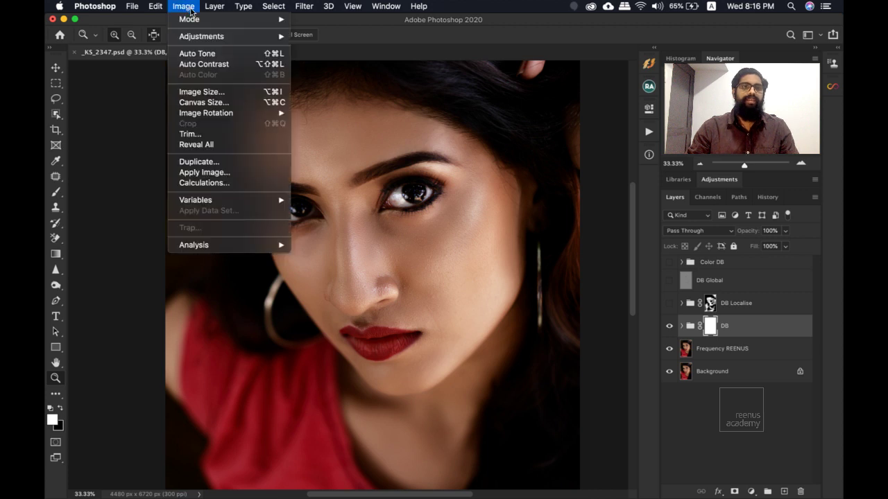
left_click(203, 172)
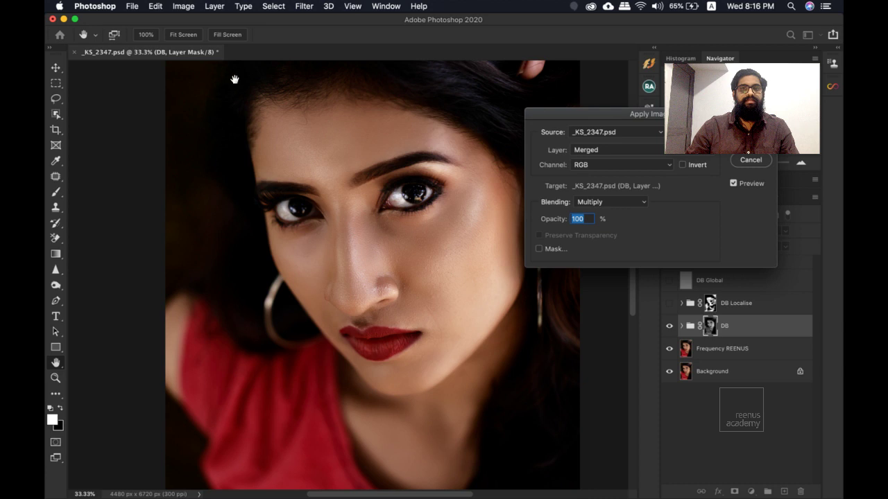
left_click_drag(575, 116, 322, 187)
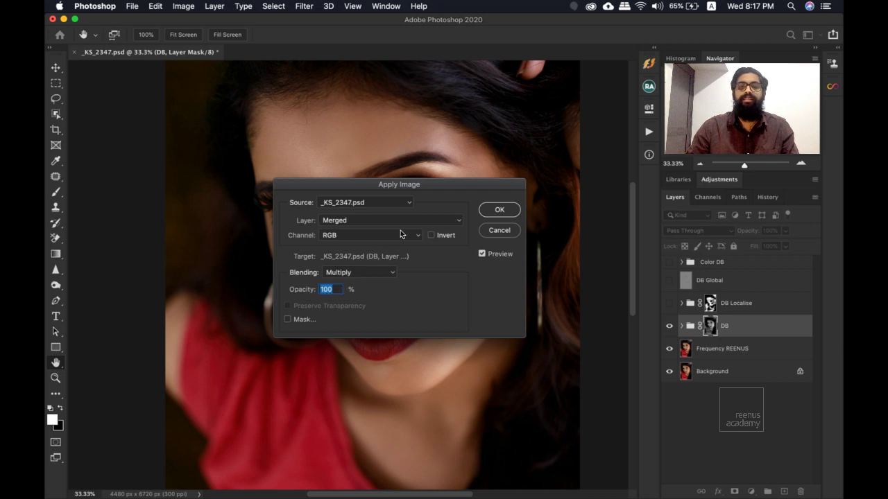
left_click_drag(419, 186, 457, 129)
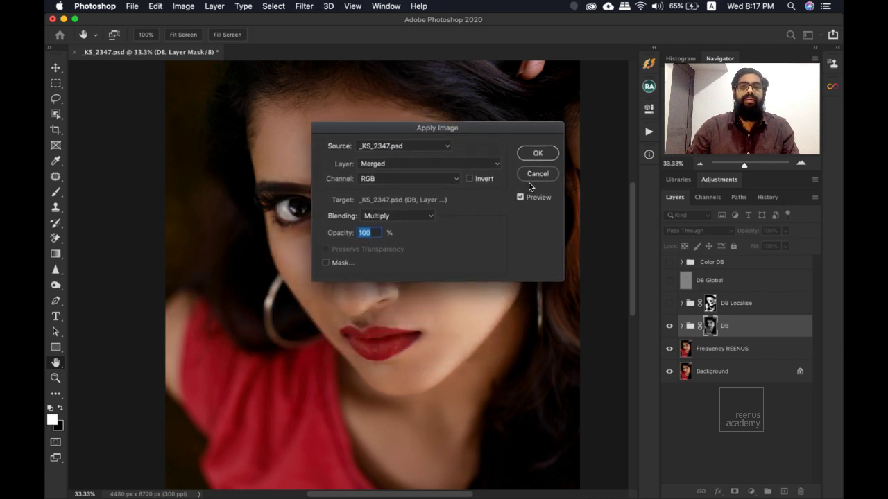
left_click(534, 158)
Toggle the masked DB group on and off to compare its effect on the face.
key("z")
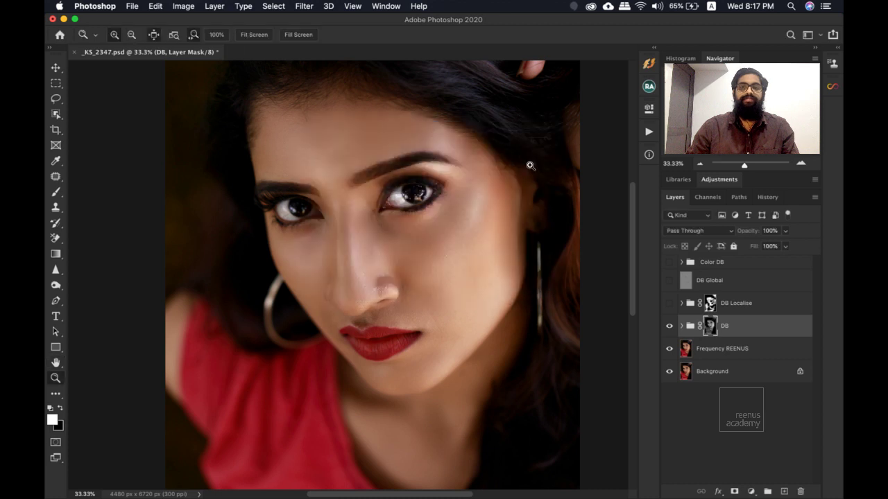
left_click(670, 322)
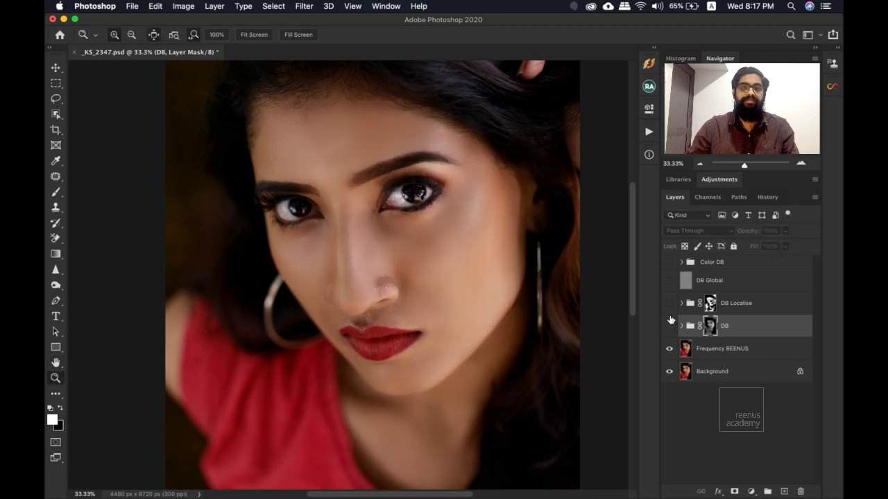
left_click(670, 320)
left_click(670, 321)
left_click(671, 320)
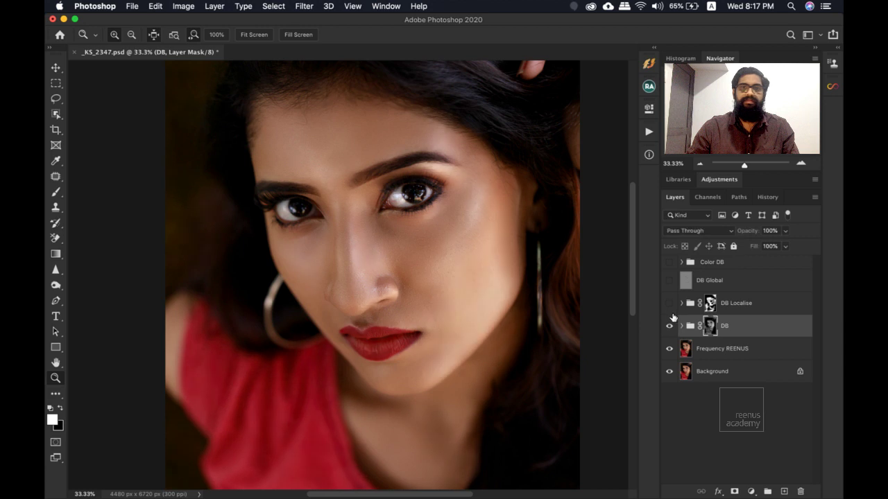
left_click(670, 320)
mouse_move(356, 240)
left_mouse_down()
mouse_move(378, 257)
mouse_move(350, 239)
left_mouse_up()
left_click_drag(411, 289, 430, 291)
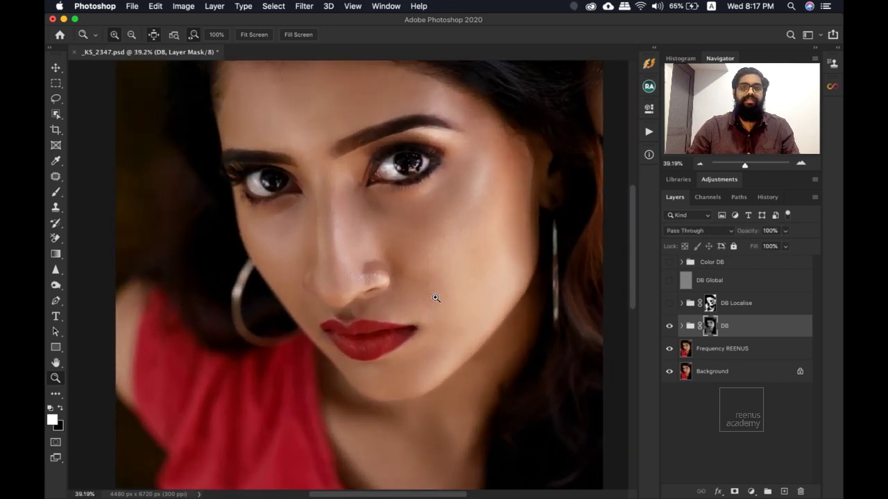
Expand the DB group and set the Burn layer's fill to 55%.
left_click(680, 324)
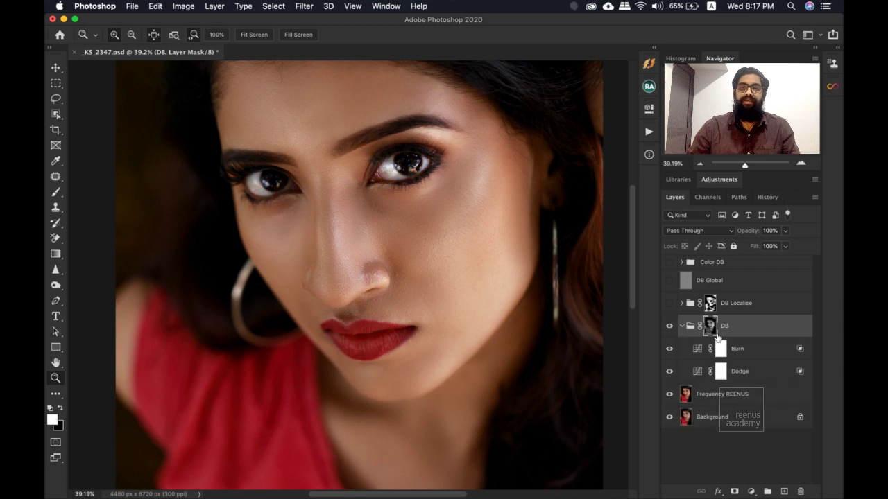
left_click(737, 348)
left_click(784, 247)
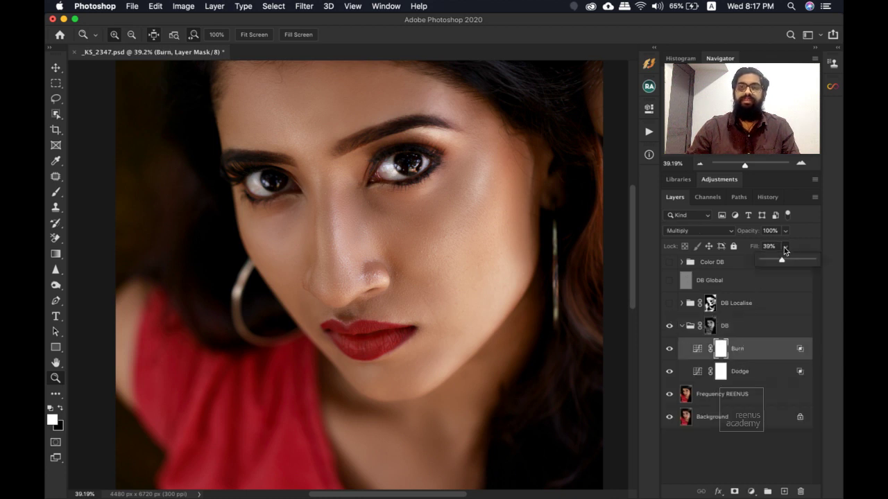
left_click_drag(795, 258, 790, 260)
Set the Burn layer's Underlying Layer blend range to 93/160.
double_click(797, 347)
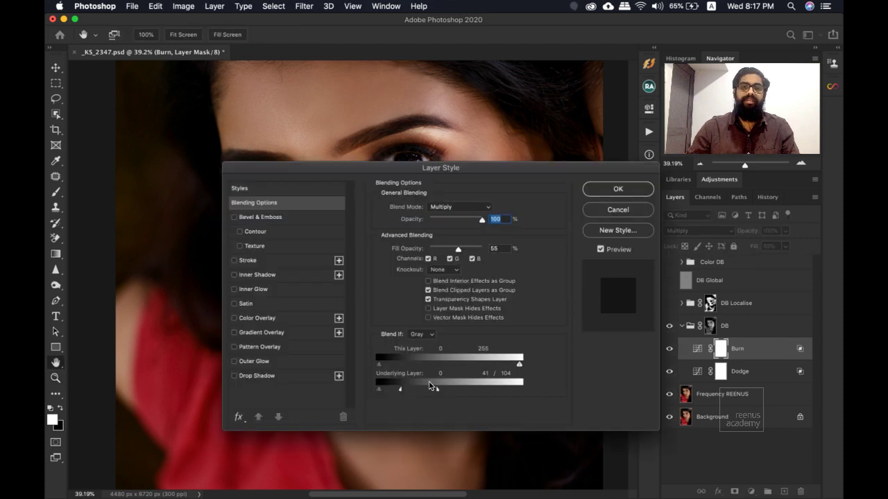
left_click_drag(430, 387, 468, 387)
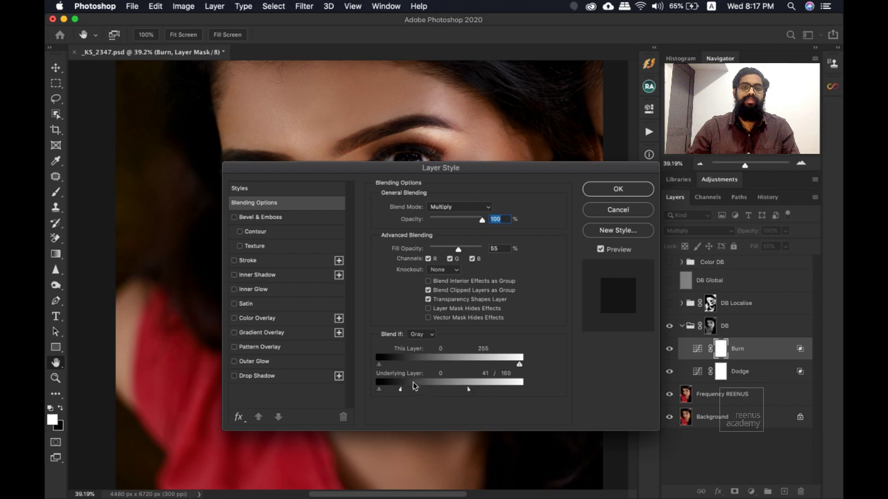
left_click_drag(400, 388, 433, 389)
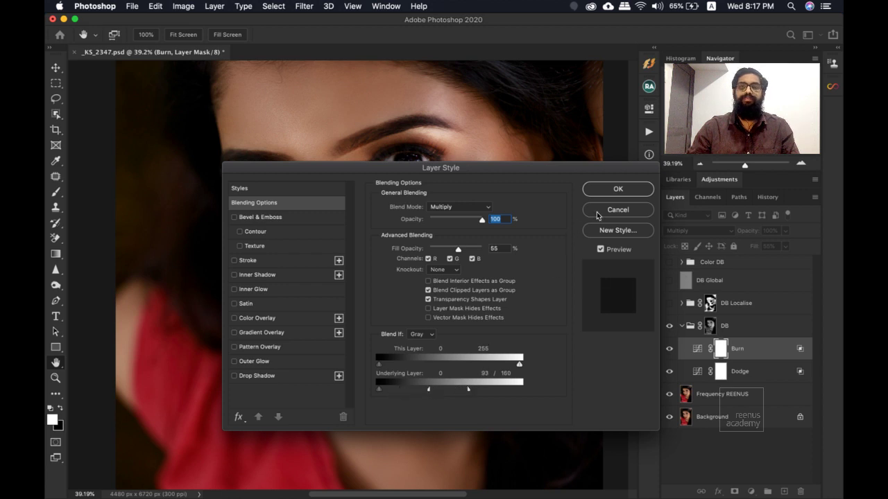
left_click(614, 191)
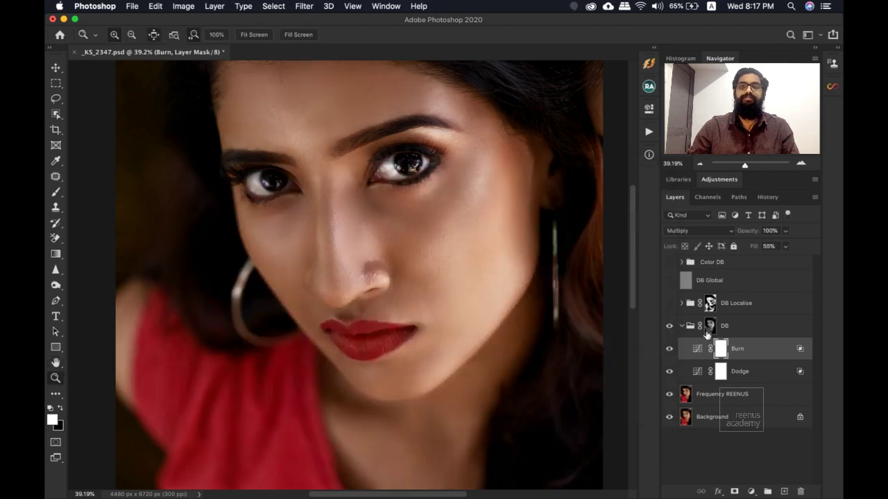
Compare Burn, Dodge and the DB group on and off, then collapse the DB group.
left_click(669, 348)
left_click(668, 348)
left_click(669, 371)
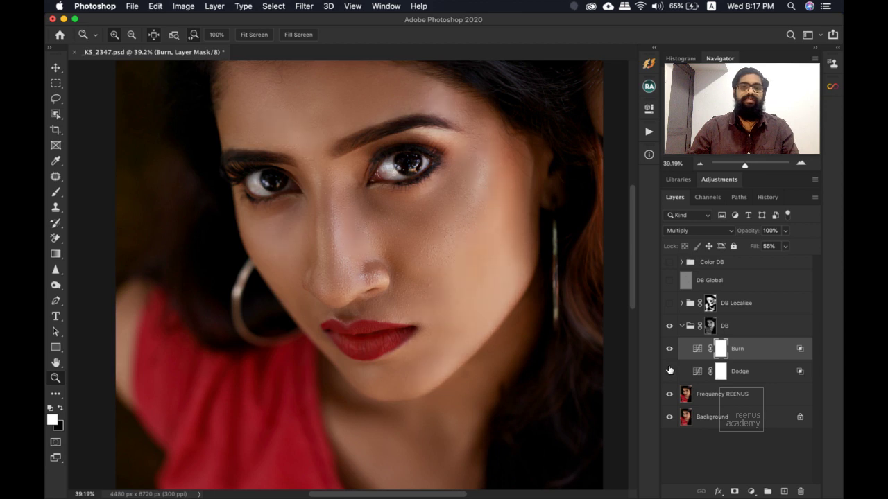
left_click(668, 370)
left_click(668, 370)
left_click(669, 369)
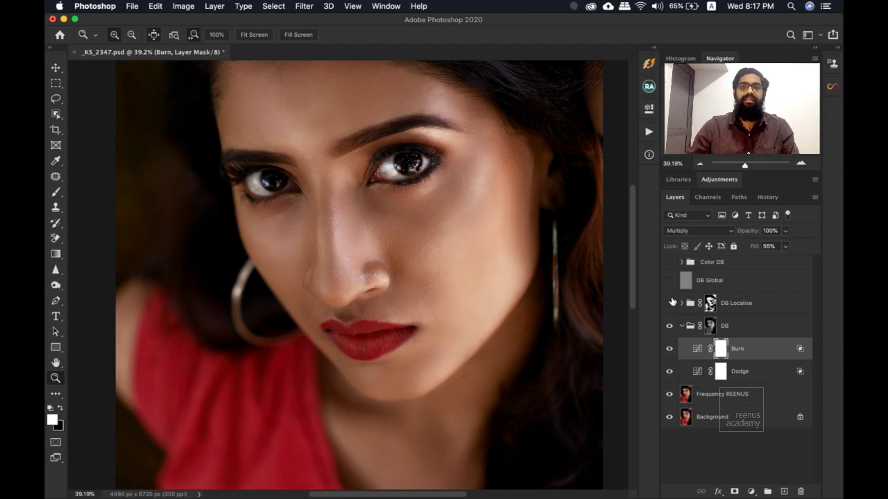
left_click_drag(396, 275, 373, 239)
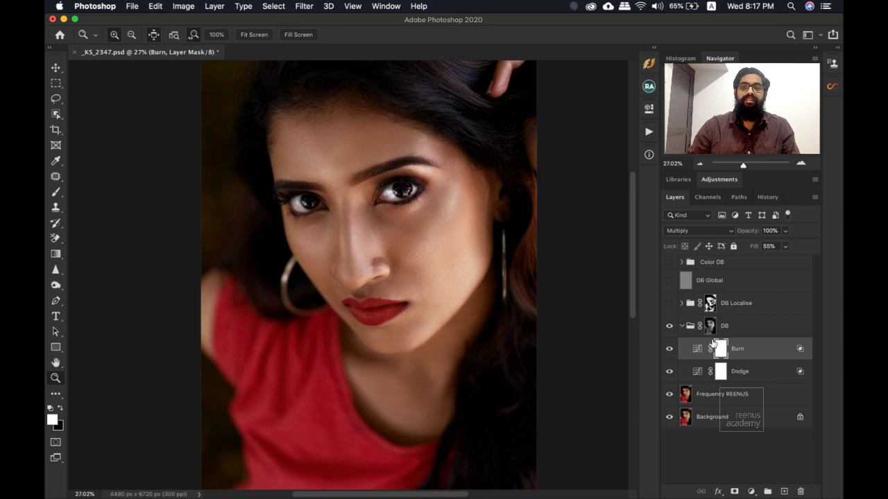
left_click(669, 326)
left_click(669, 325)
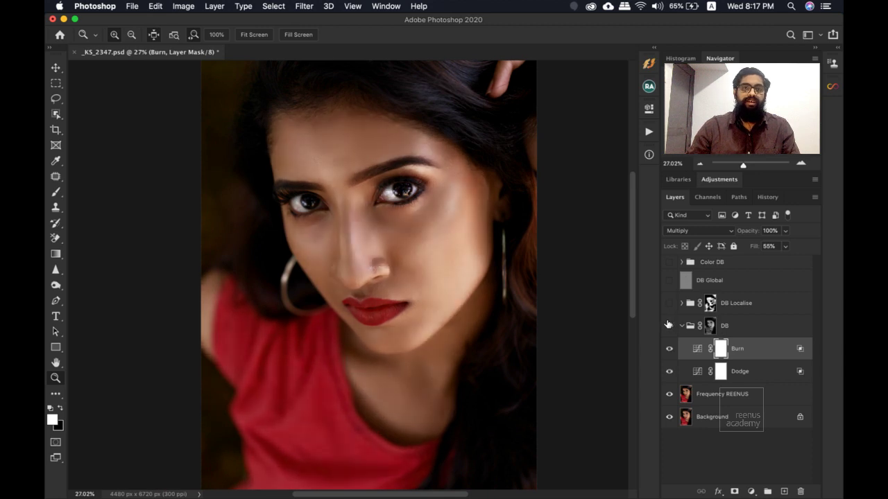
left_click(668, 325)
left_click(668, 325)
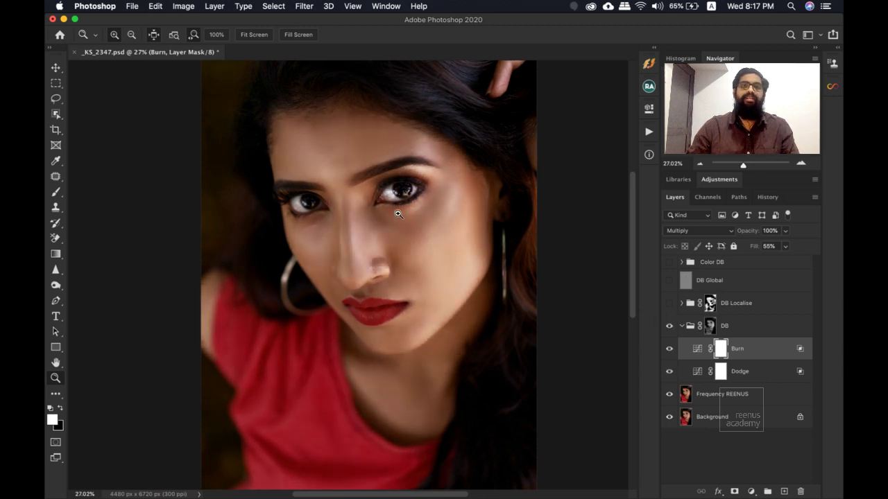
mouse_move(398, 221)
left_mouse_down()
mouse_move(422, 240)
mouse_move(437, 238)
left_mouse_up()
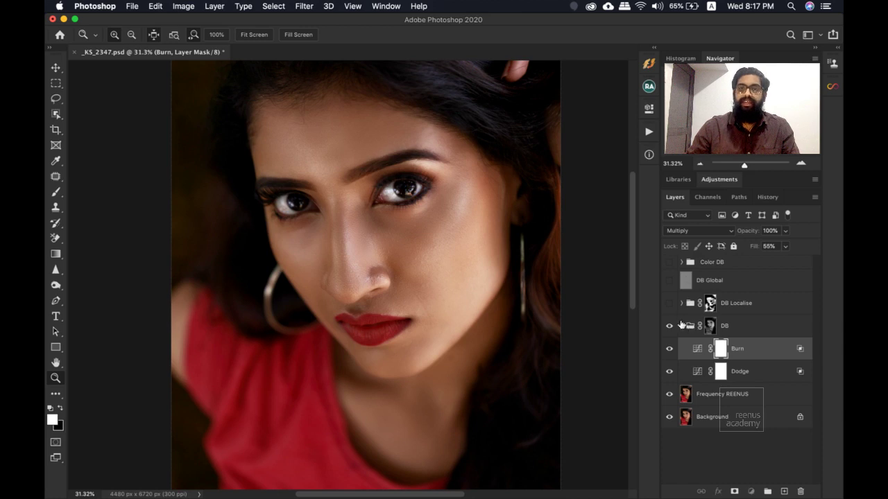
left_click(681, 325)
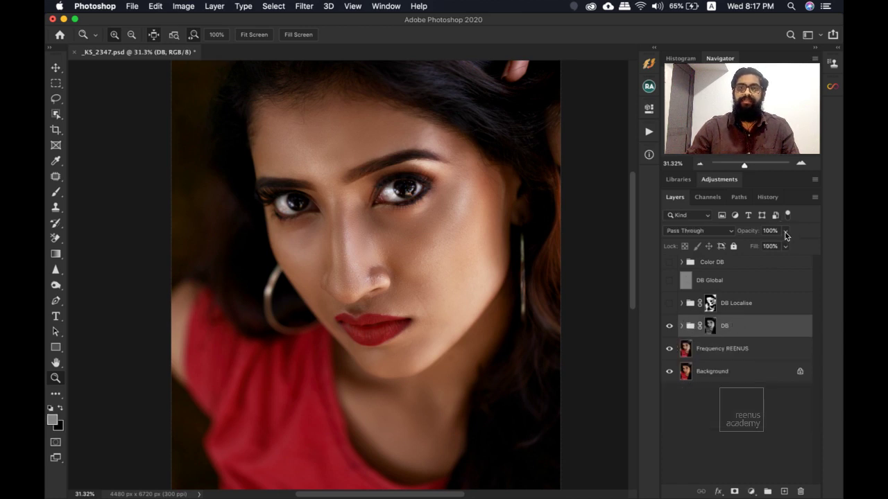
Change the DB group's opacity from 50% to 59%.
left_click(785, 231)
left_click(762, 246)
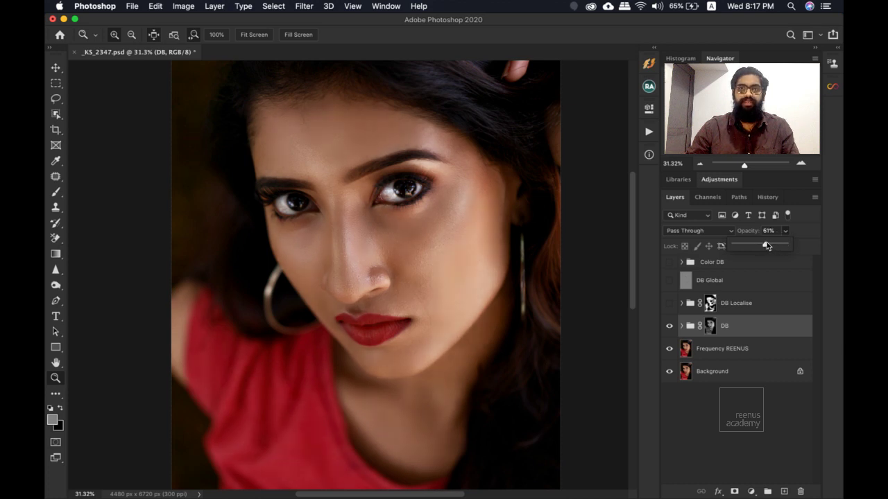
left_click_drag(790, 243, 765, 245)
left_click_drag(404, 275, 395, 252)
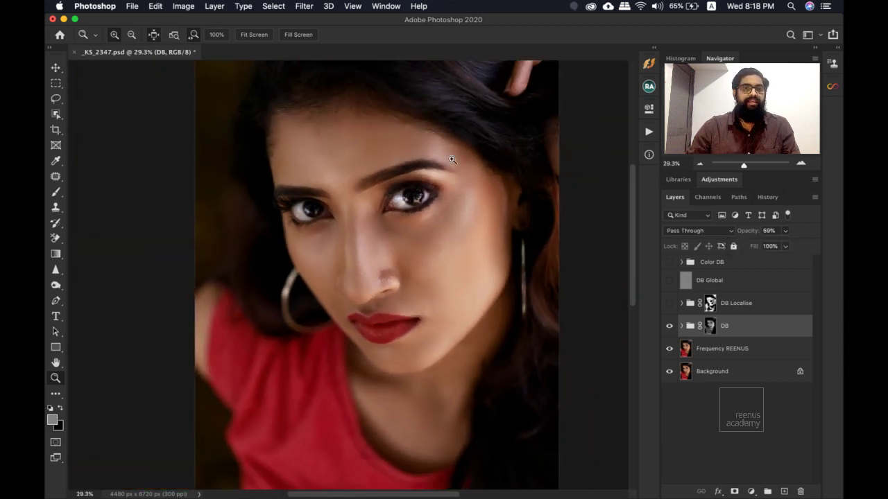
key("5")
key("9")
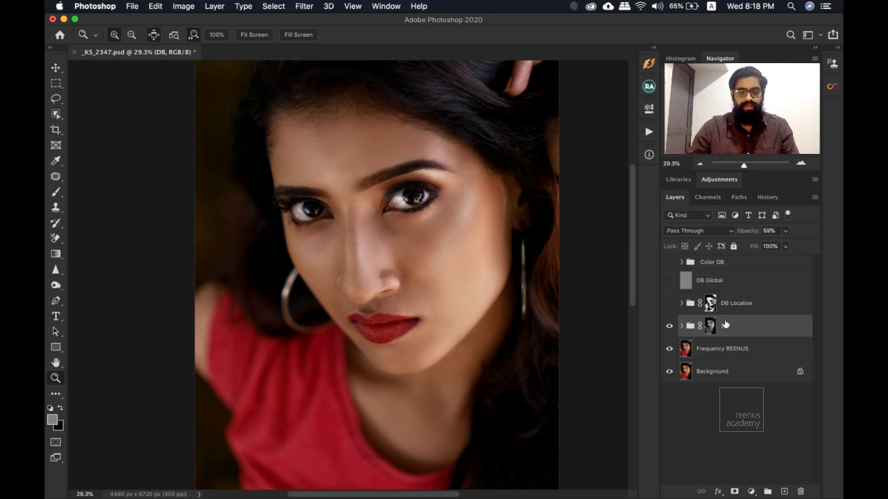
Group the DB group into a new group named D&B Local.
key("super+g")
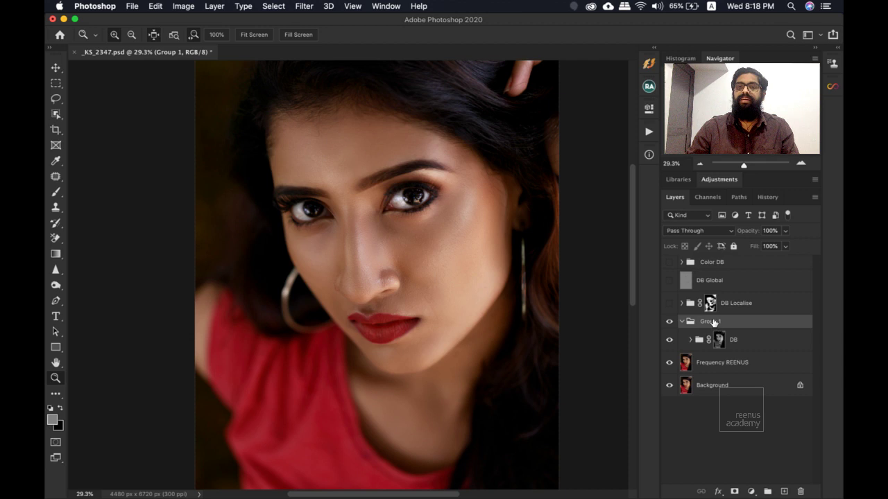
double_click(711, 321)
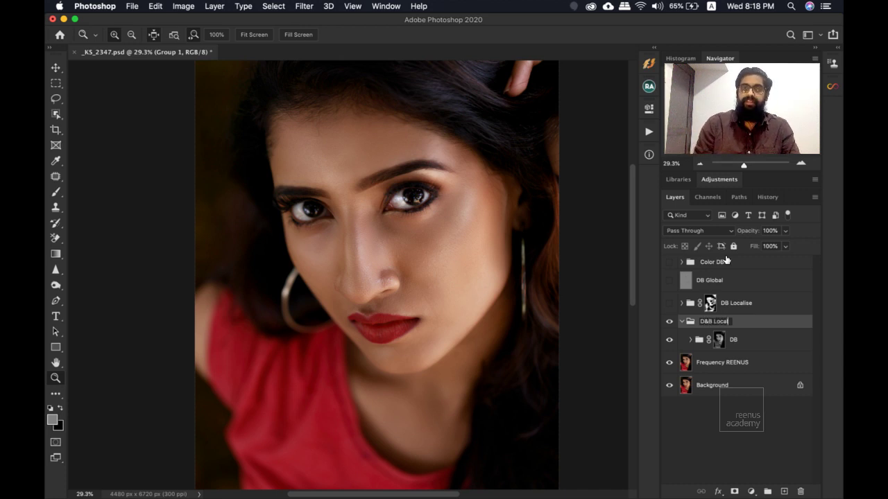
key("Return")
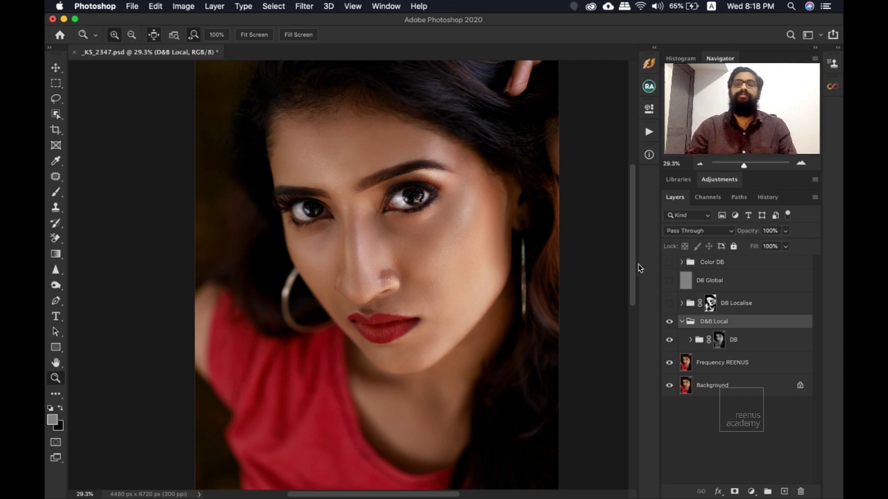
Give D&B Local a black, fully hiding layer mask, then toggle the mask to compare.
left_click(734, 491)
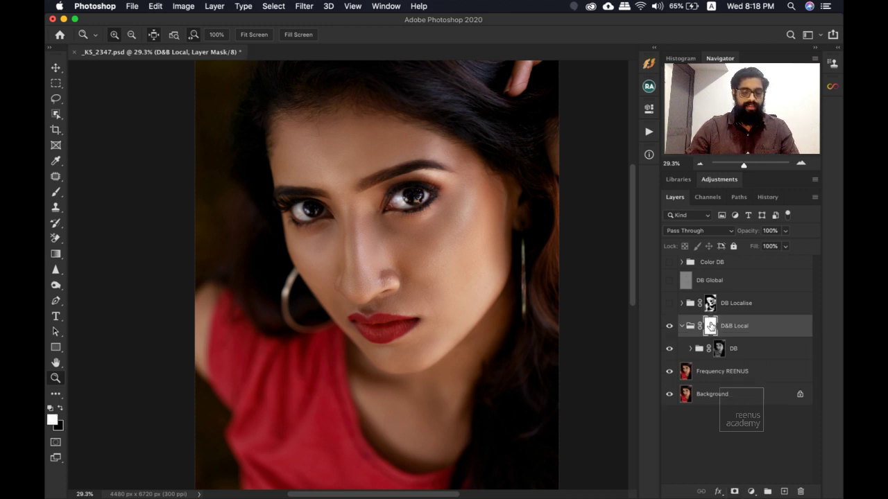
key("super+z")
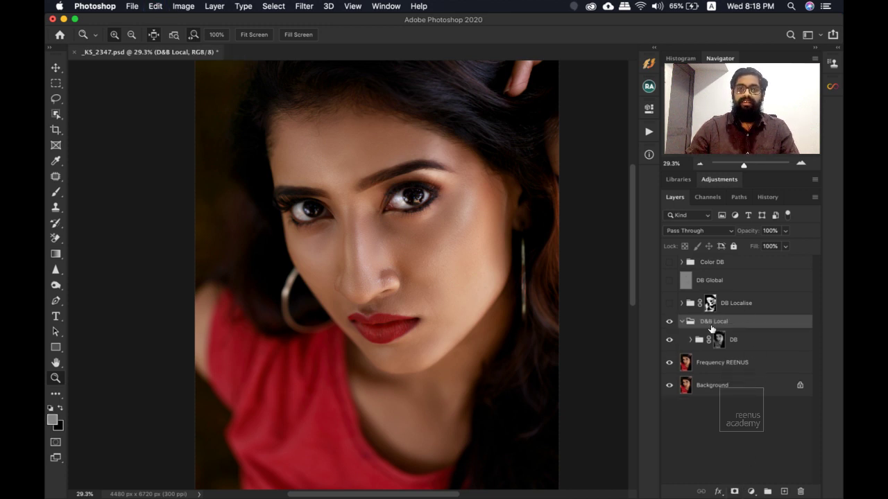
left_click(734, 490, "alt")
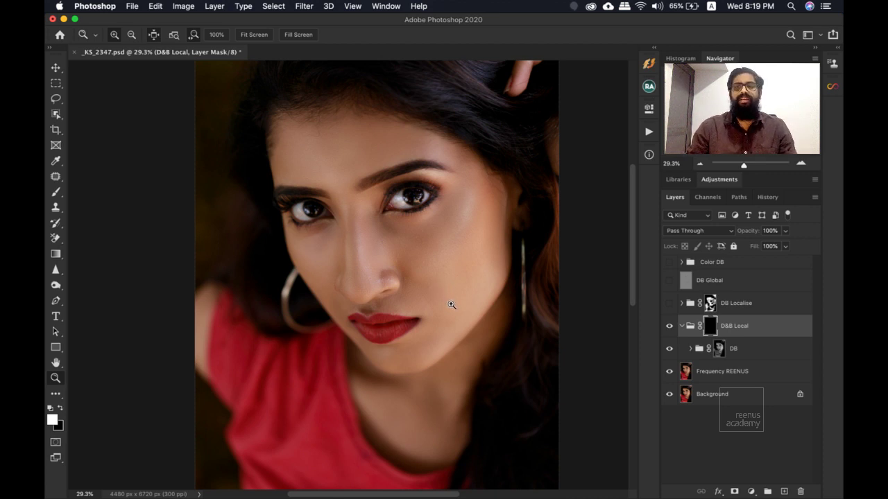
left_click(710, 325, "shift")
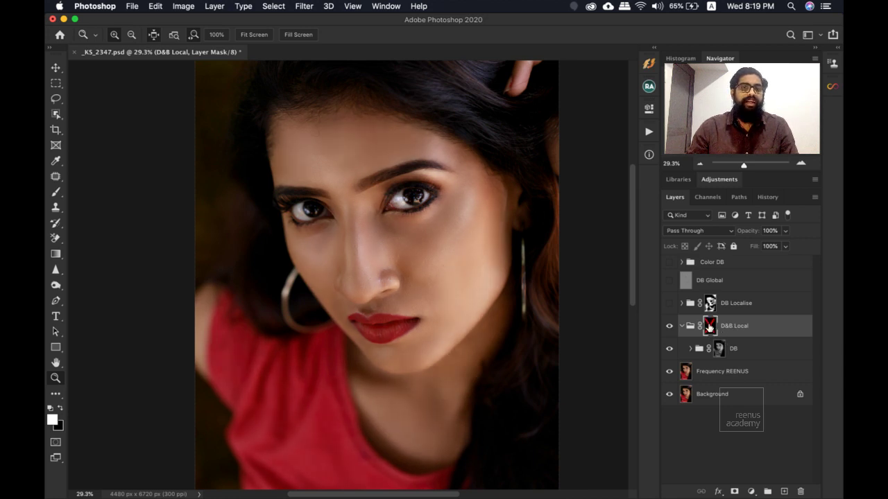
left_click(711, 327, "shift")
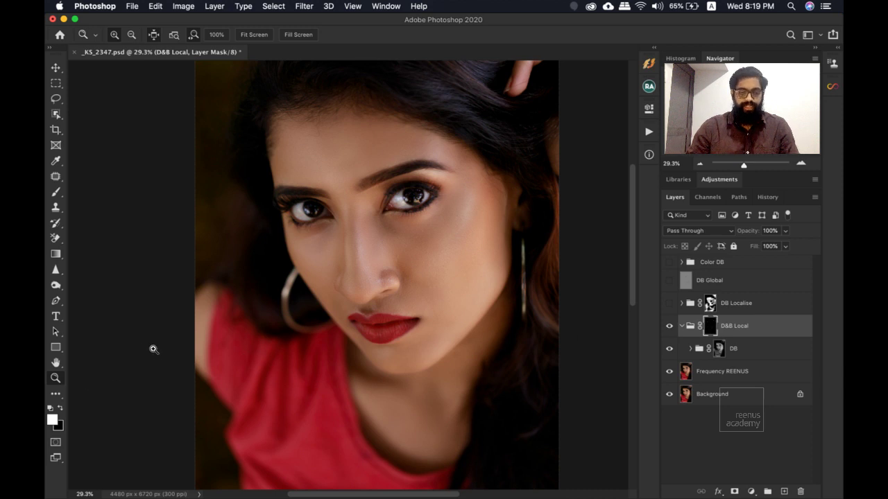
Switch to the Brush tool with Flow set to 51%.
left_click(56, 192)
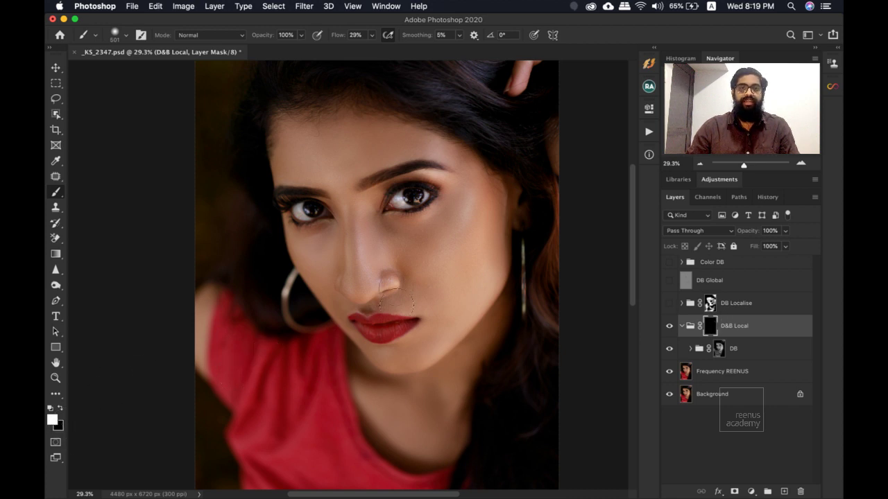
left_click(373, 35)
left_click_drag(370, 48, 382, 48)
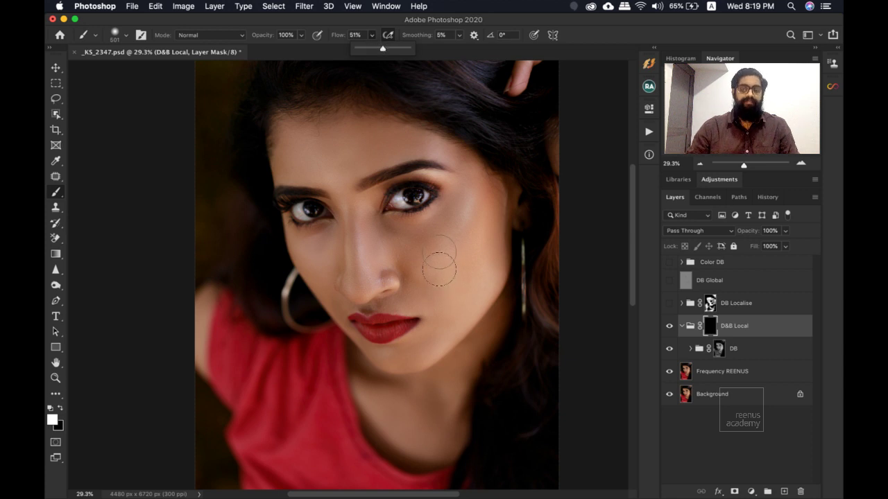
Paint white on the D&B Local mask over the cheek, nose, forehead, eyes and chin.
mouse_move(439, 251)
left_mouse_down()
mouse_move(455, 221)
mouse_move(457, 274)
mouse_move(470, 269)
mouse_move(479, 295)
left_mouse_up()
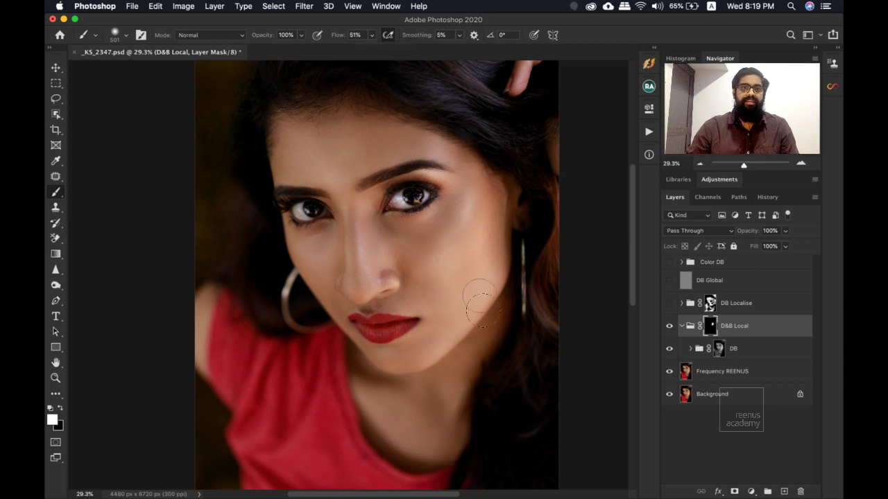
mouse_move(373, 263)
left_mouse_down()
mouse_move(353, 247)
mouse_move(363, 296)
mouse_move(389, 300)
mouse_move(384, 243)
mouse_move(354, 219)
left_mouse_up()
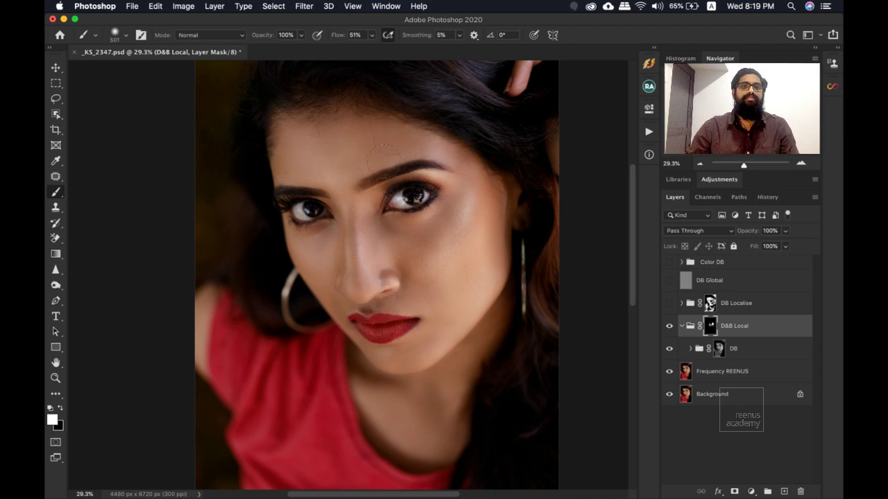
mouse_move(287, 152)
left_mouse_down()
mouse_move(428, 160)
mouse_move(417, 153)
mouse_move(476, 201)
mouse_move(461, 272)
mouse_move(465, 304)
mouse_move(418, 357)
left_mouse_up()
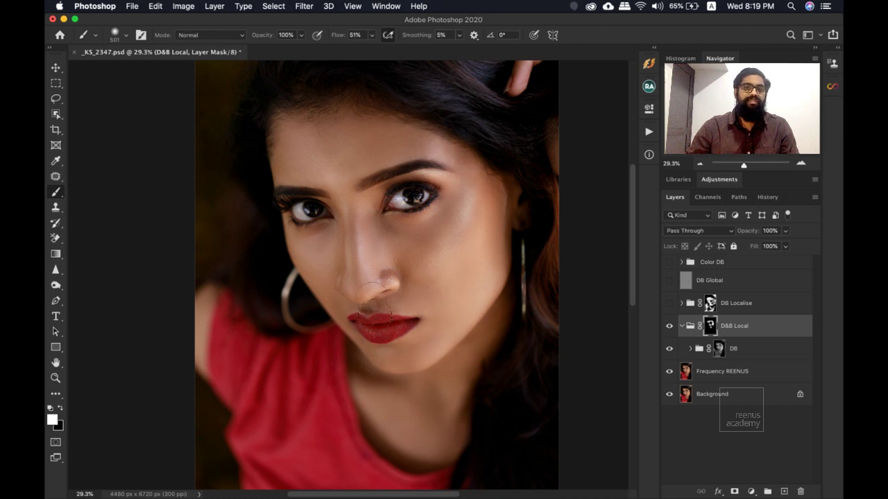
mouse_move(298, 203)
left_mouse_down()
mouse_move(289, 212)
mouse_move(273, 144)
mouse_move(285, 221)
mouse_move(339, 253)
mouse_move(396, 195)
mouse_move(371, 145)
left_mouse_up()
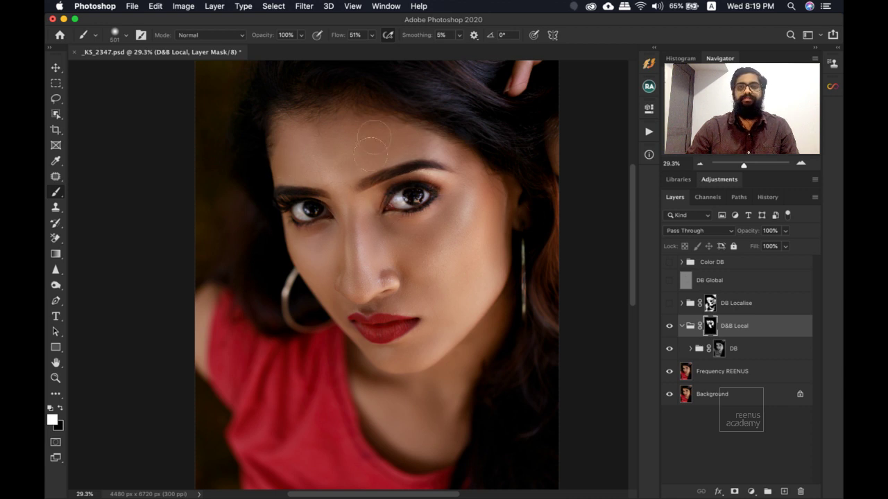
mouse_move(431, 236)
left_mouse_down()
mouse_move(422, 320)
mouse_move(405, 350)
left_mouse_up()
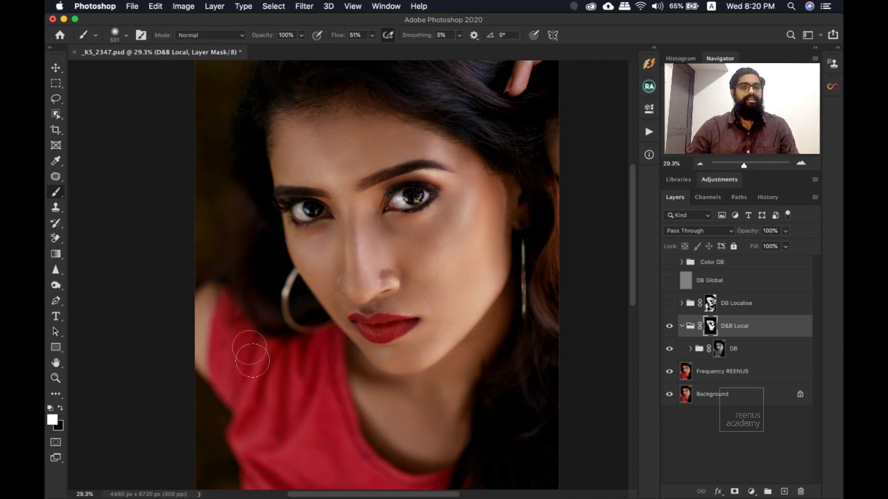
mouse_move(410, 192)
left_mouse_down()
mouse_move(389, 285)
mouse_move(452, 145)
left_mouse_up()
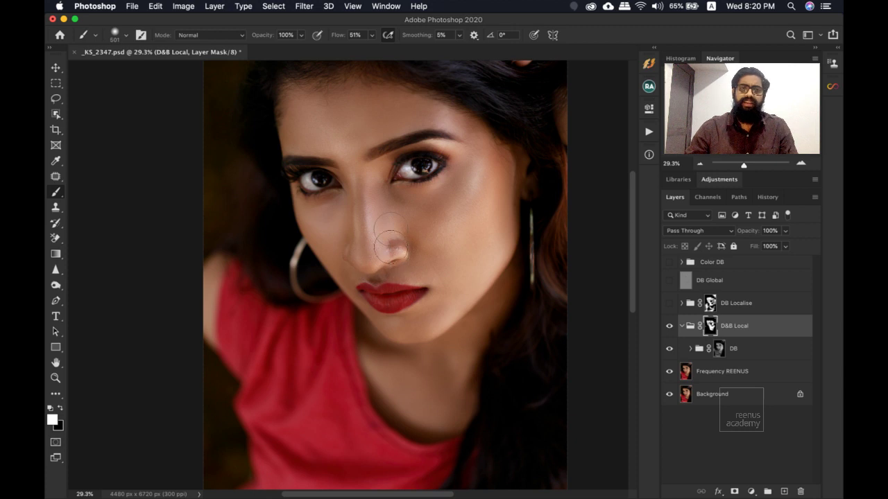
key("z")
left_click_drag(392, 251, 416, 249)
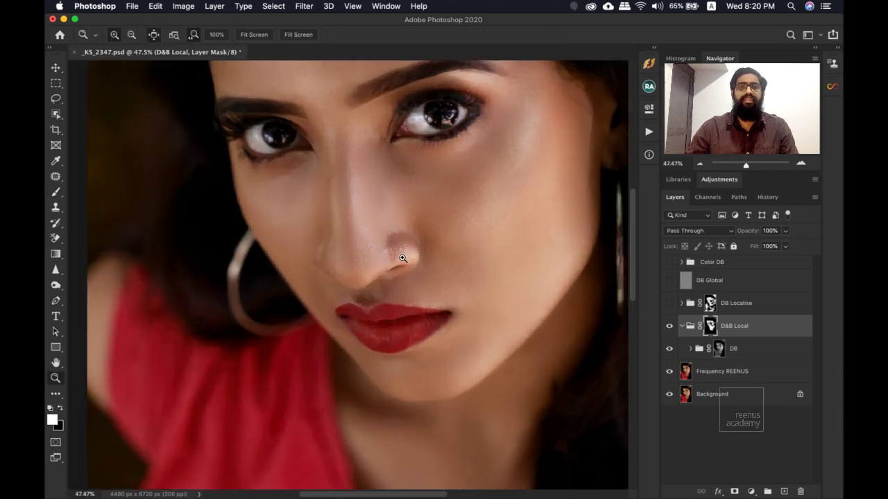
Zoom in and out around the face and upper lip to inspect the retouch.
left_click(402, 258, "alt")
left_click(391, 267, "alt")
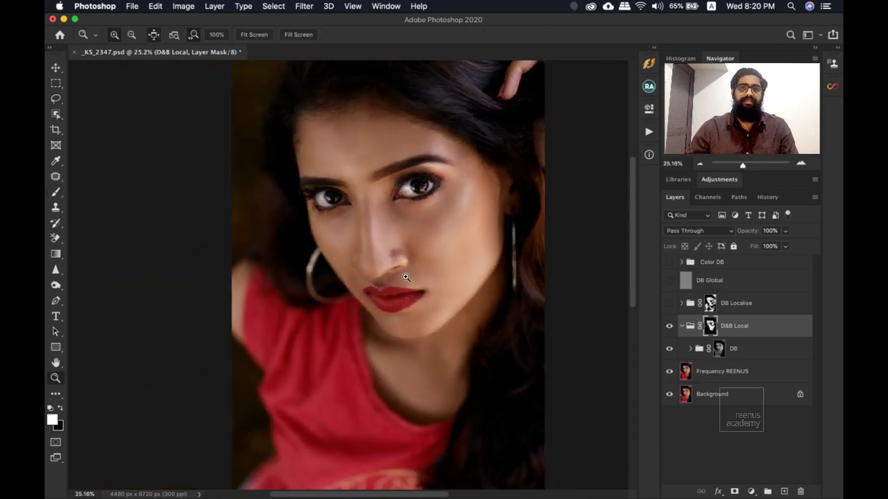
left_click_drag(419, 278, 432, 258)
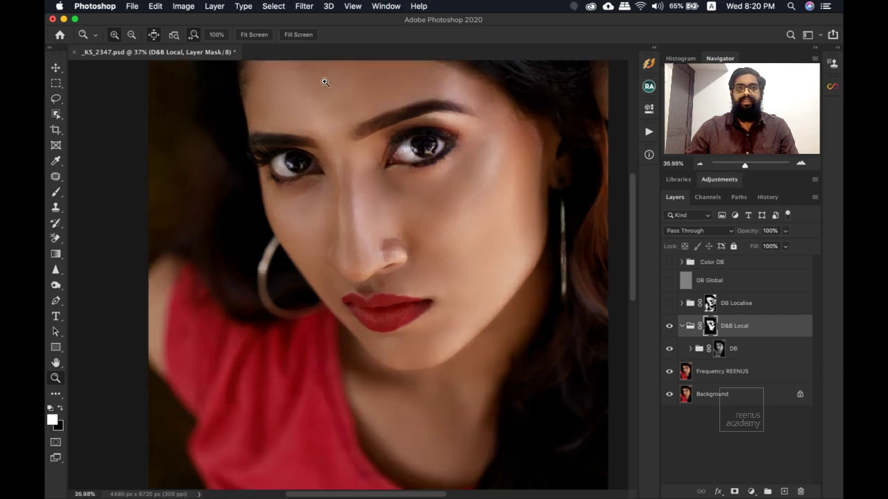
left_click(400, 278, "alt")
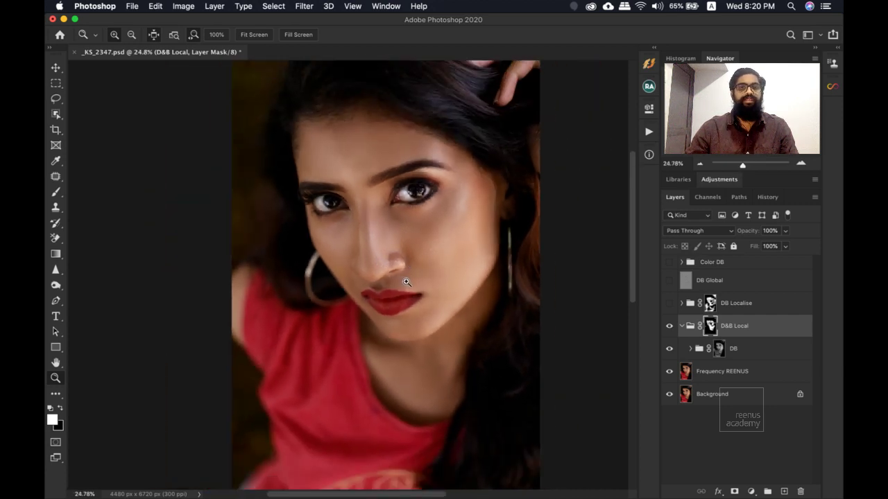
left_click_drag(402, 278, 411, 280)
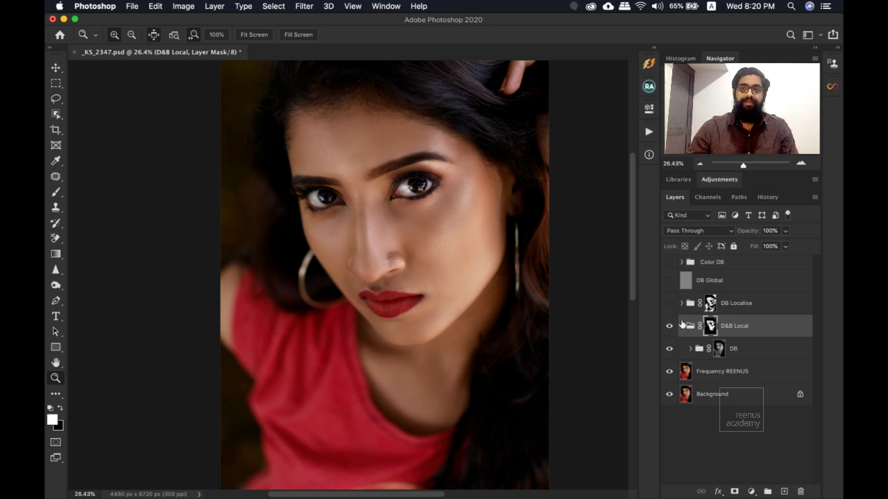
Collapse D&B Local and compare it against DB Localise, leaving D&B Local on and DB Localise hidden.
left_click(681, 325)
left_click(670, 326)
left_click(670, 326)
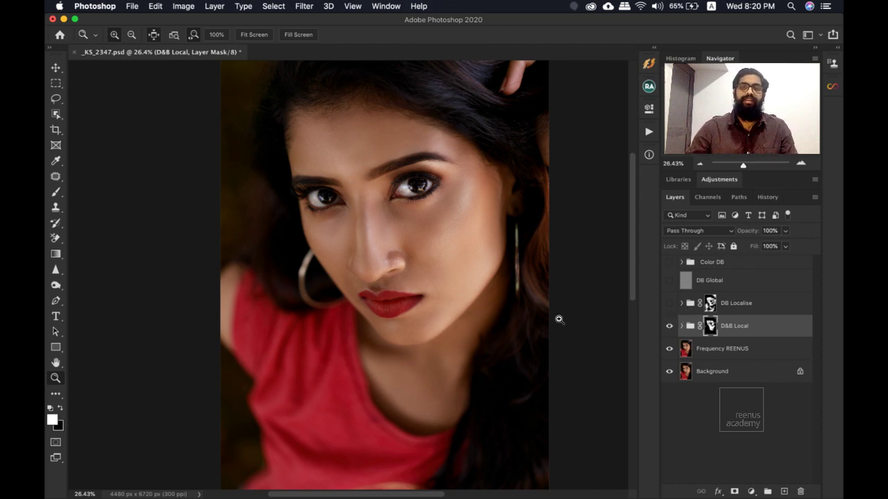
left_click_drag(400, 215, 448, 260)
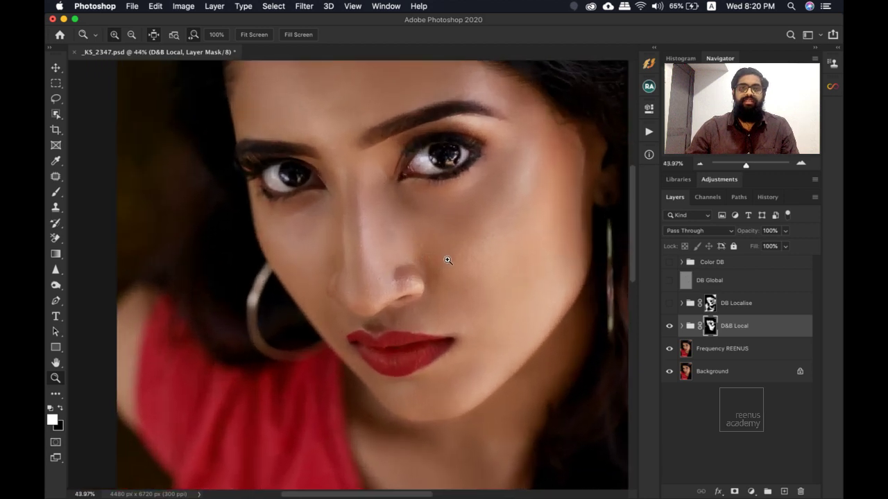
left_click(670, 326)
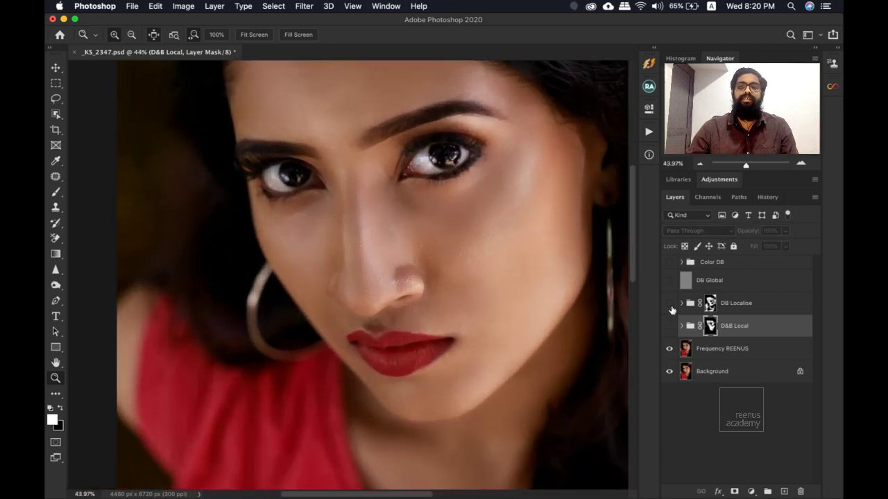
left_click(670, 303)
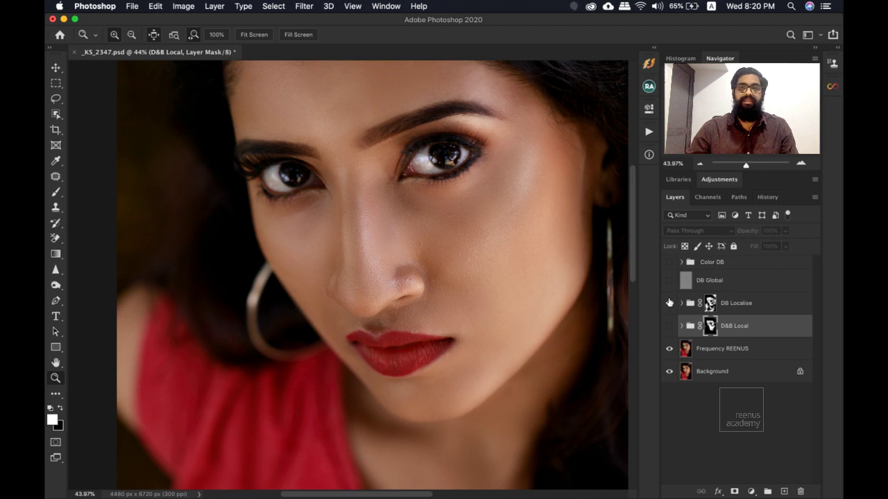
left_click(669, 303)
left_click(669, 326)
Fit the photo in the window and return to the Home screen of recent files.
left_click_drag(410, 250, 434, 274)
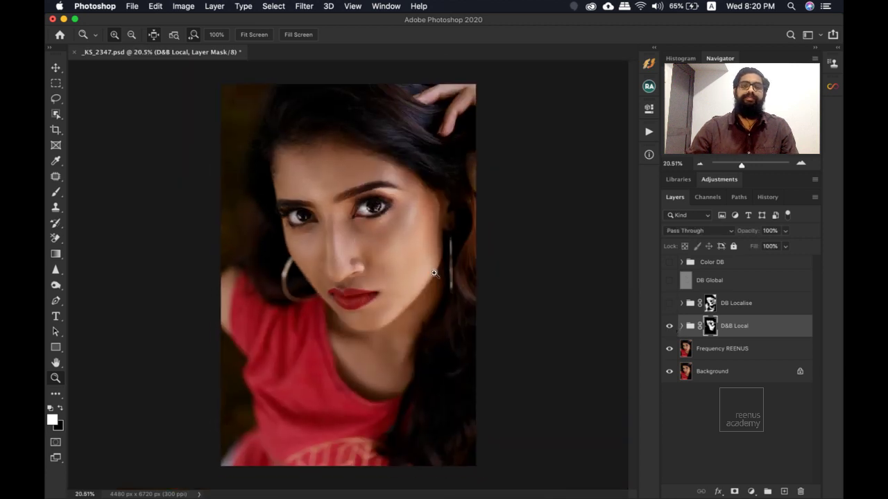
left_click_drag(352, 237, 419, 243)
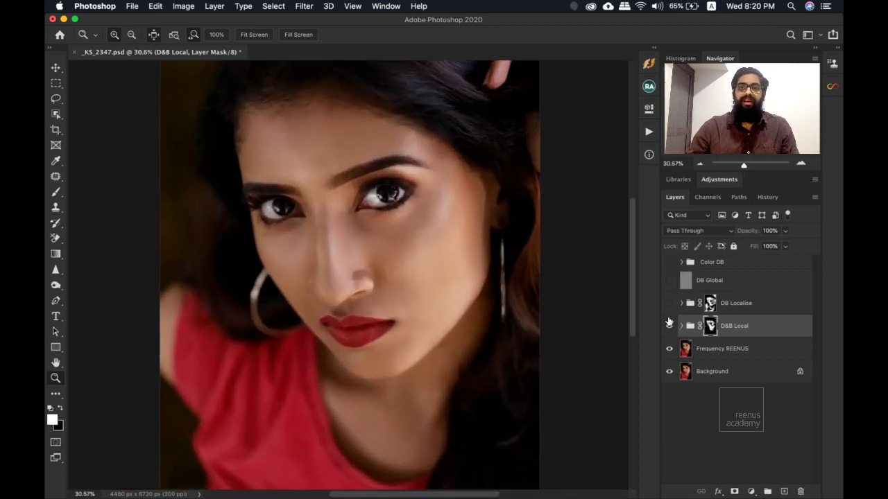
left_click_drag(353, 256, 375, 256)
key("super+0")
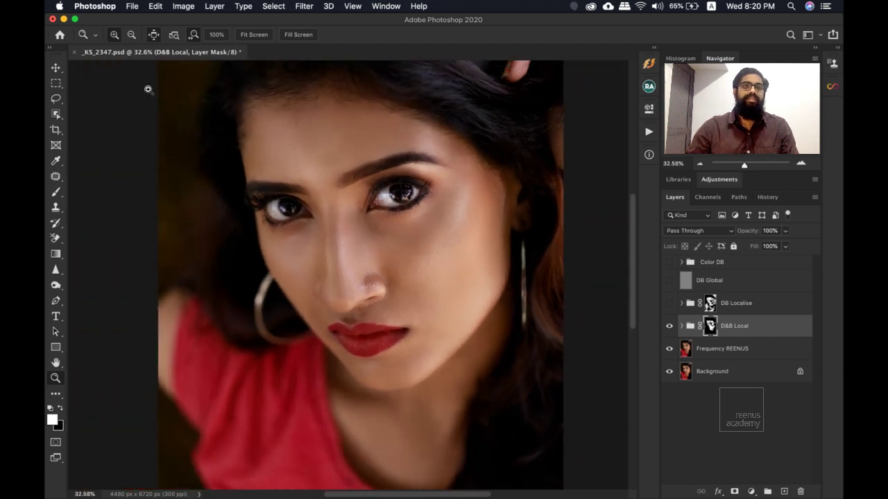
left_click(59, 35)
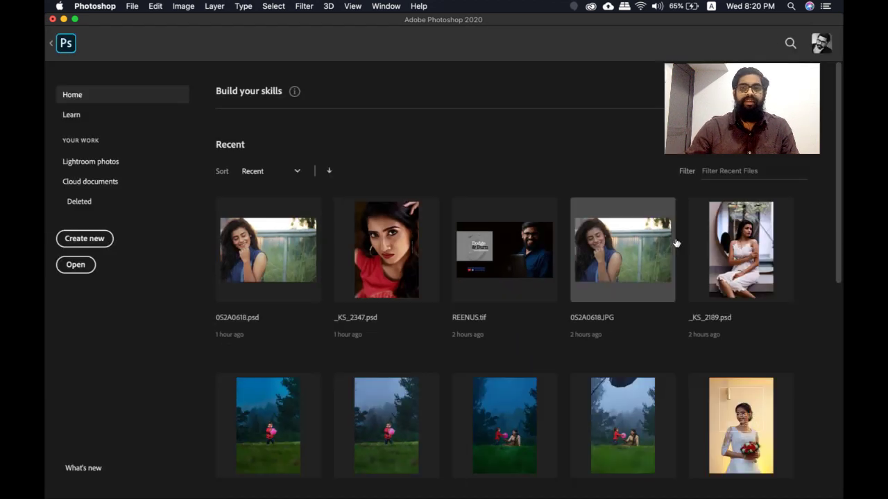
Open _KS_2189.psd from the Home screen and zoom in on the model's face.
left_click(743, 252)
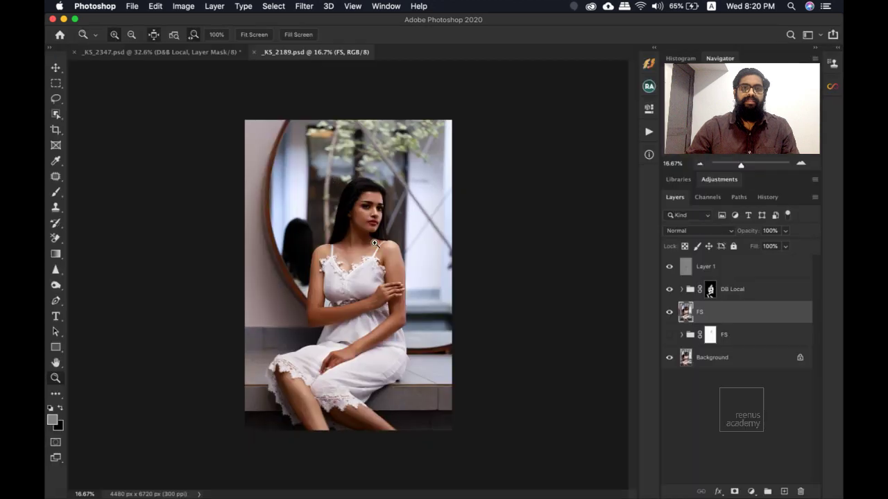
key("super+0")
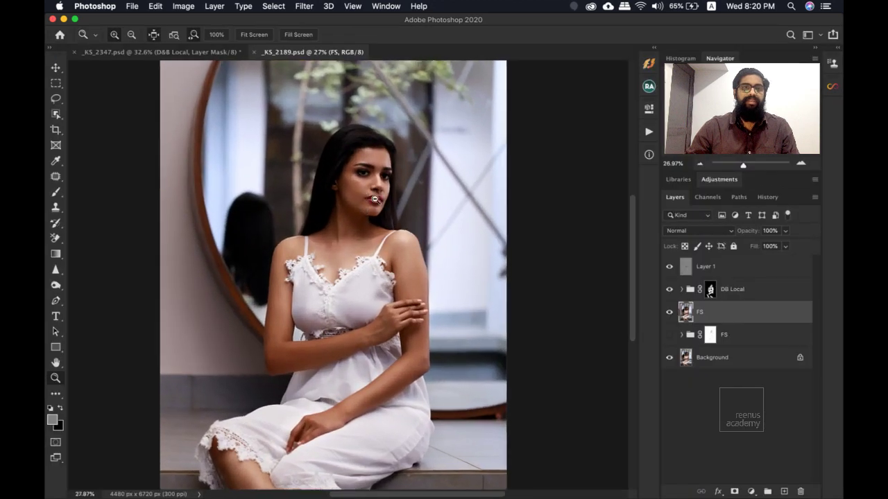
left_click_drag(394, 196, 450, 201)
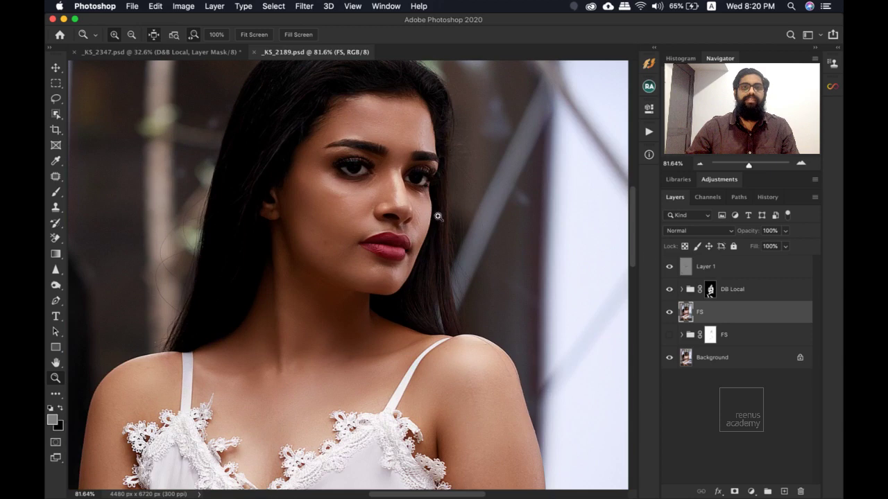
Hide the gray Layer 1 and toggle the DB Local group to compare.
left_click(738, 286)
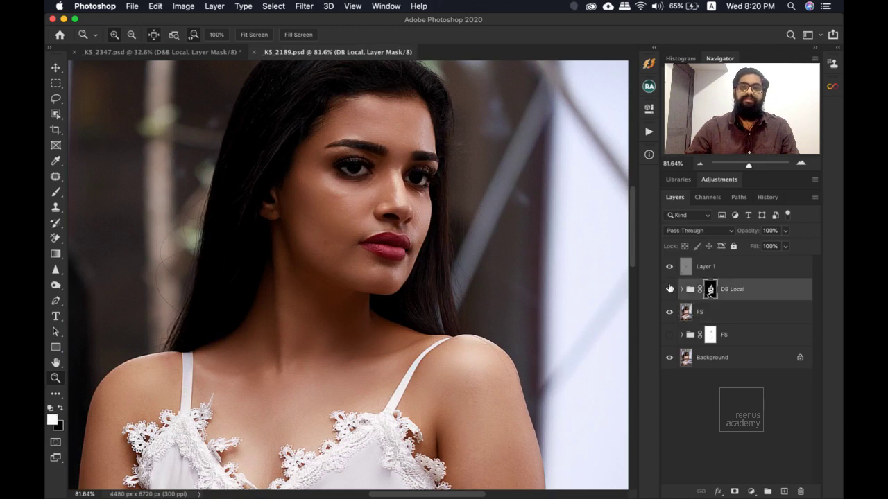
left_click(669, 288)
left_click(670, 288)
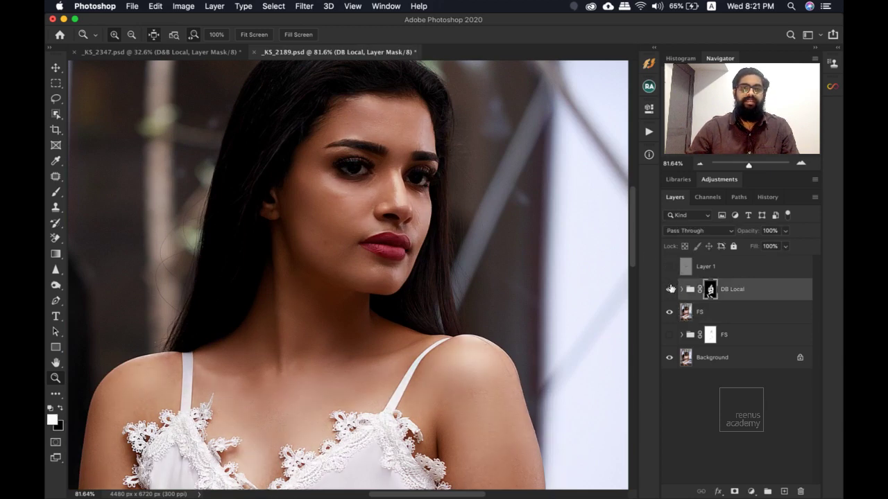
left_click(669, 288)
left_click(669, 289)
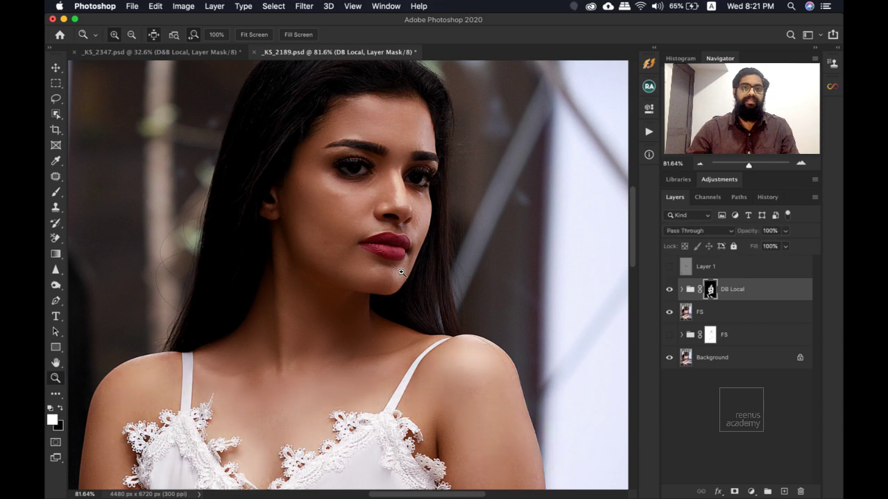
left_click_drag(400, 272, 377, 301)
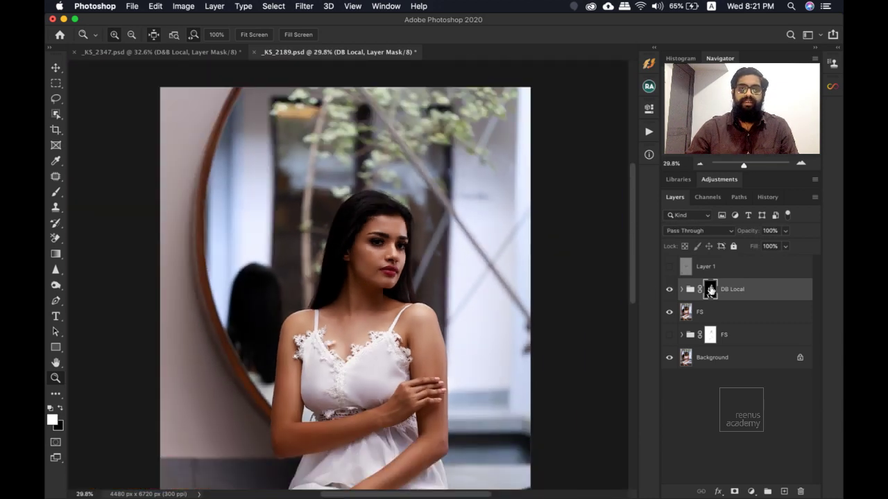
Disable the DB Local mask to compare on the dress and arm, then re-enable it.
left_click(710, 290, "shift")
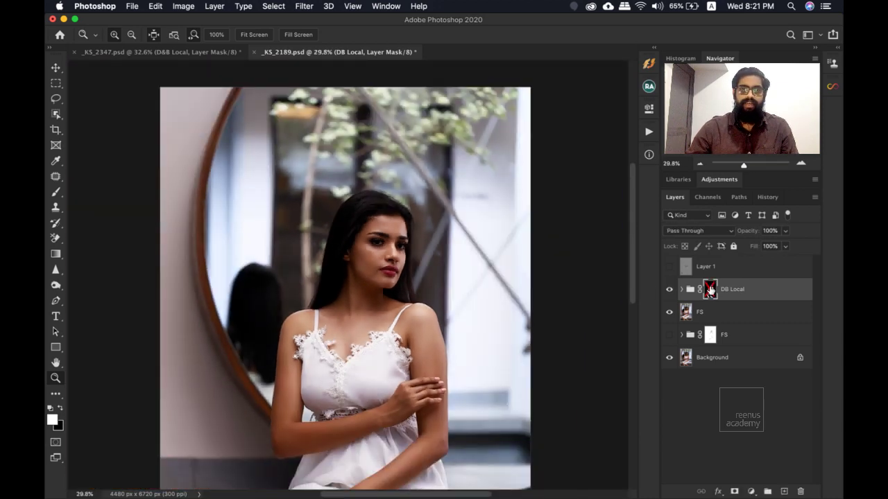
left_click(711, 290, "shift")
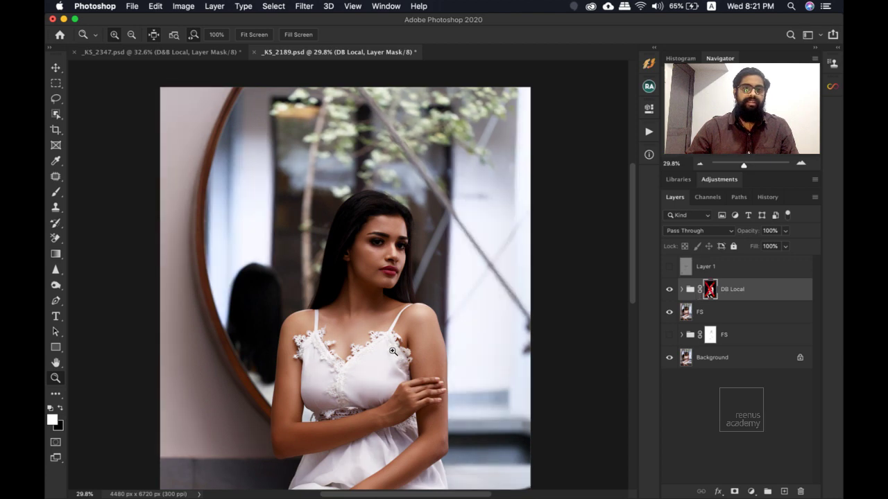
left_click_drag(380, 372, 405, 201)
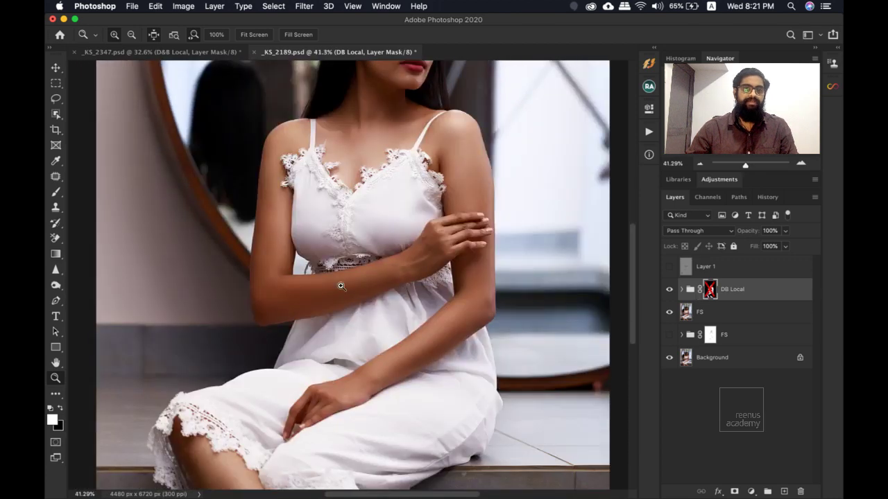
scroll(463, 332, "down", 5)
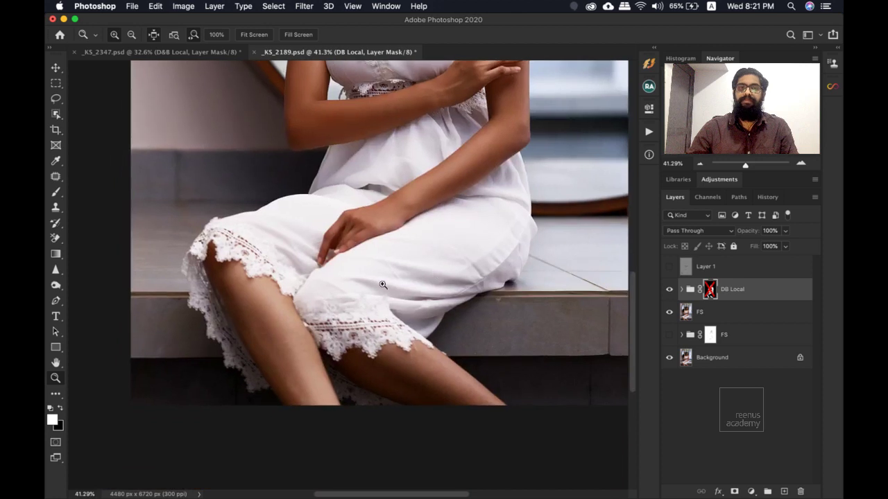
scroll(338, 333, "up", 6)
scroll(365, 400, "up", 2)
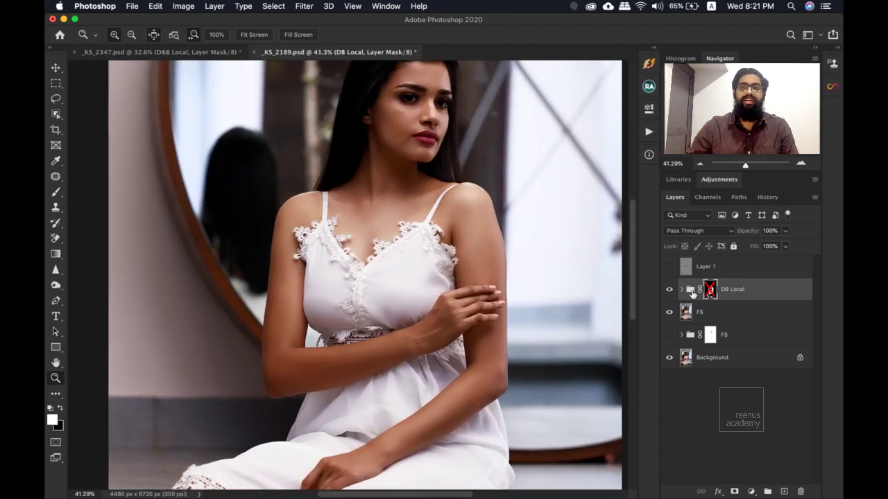
left_click(710, 290, "shift")
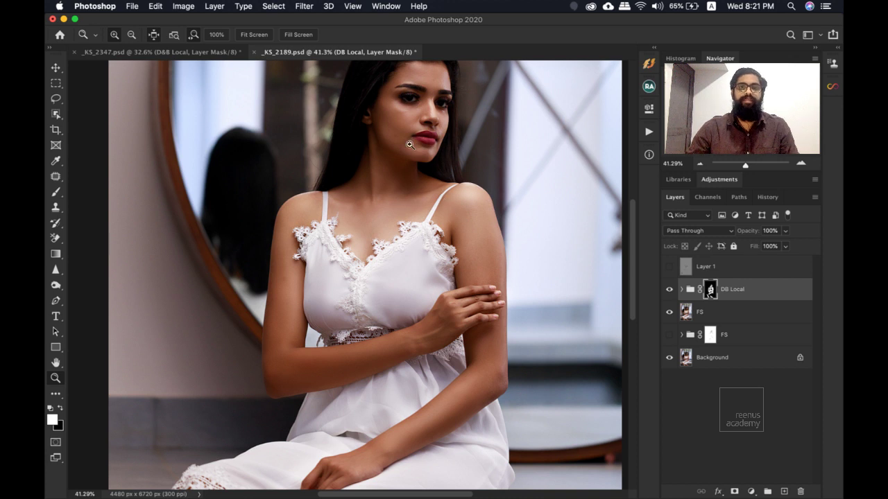
Toggle the DB Local group off and on repeatedly to compare, then fit the photo in the window.
scroll(410, 144, "up", 4)
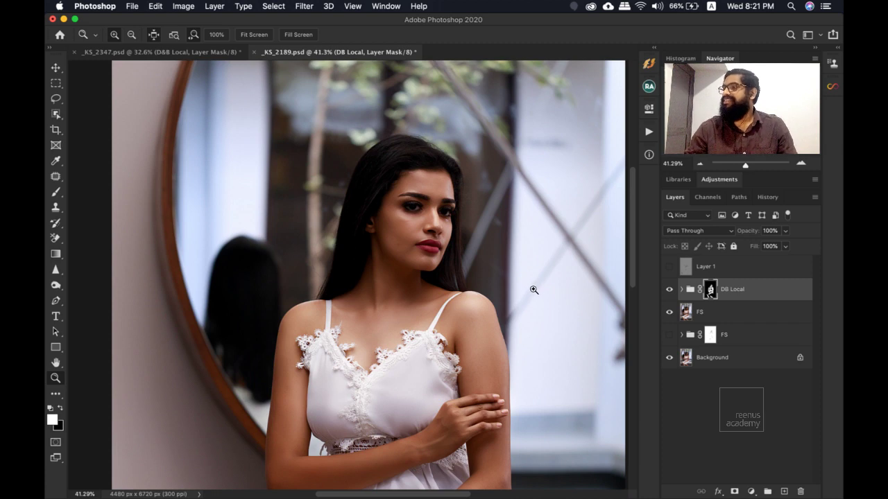
left_click(439, 314)
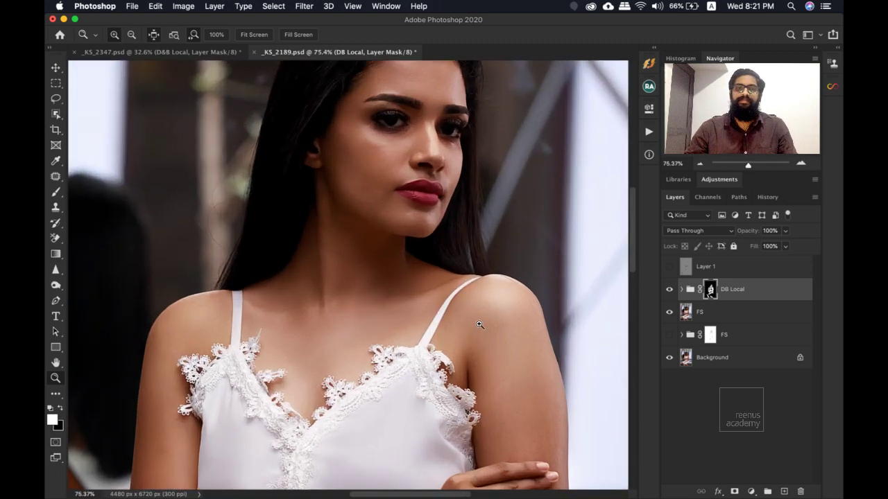
left_click(447, 298, "alt")
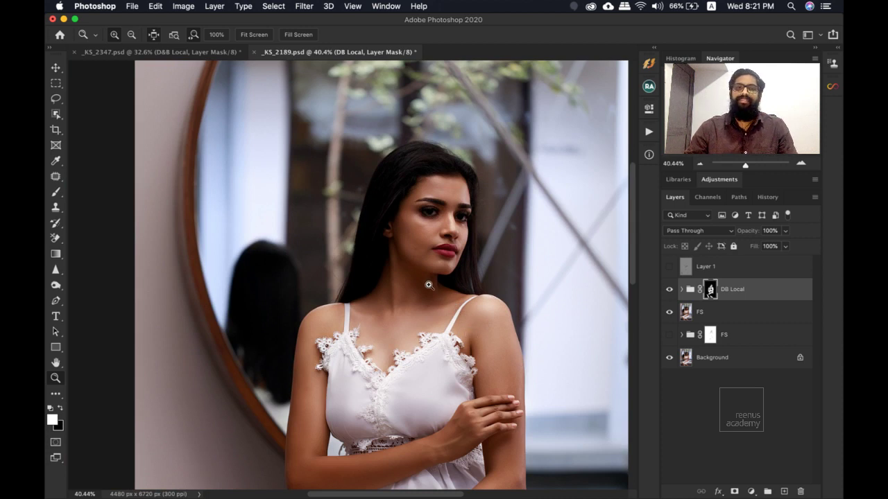
scroll(424, 315, "down", 3)
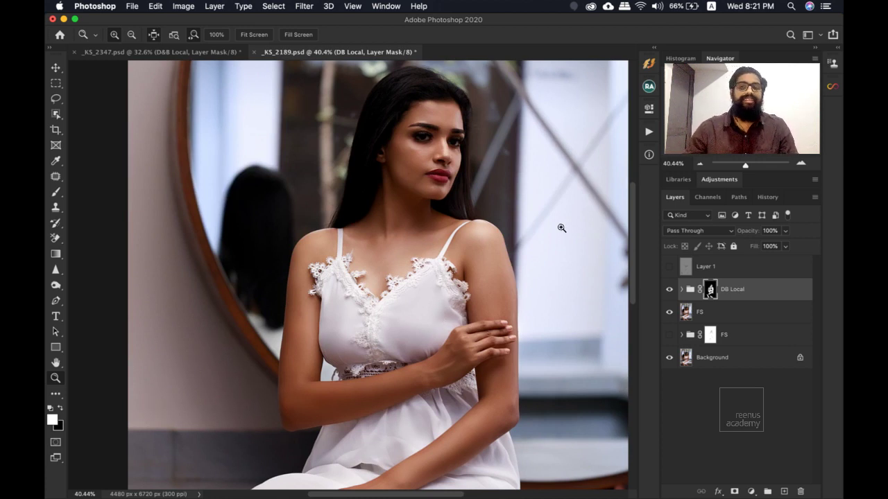
left_click(670, 288)
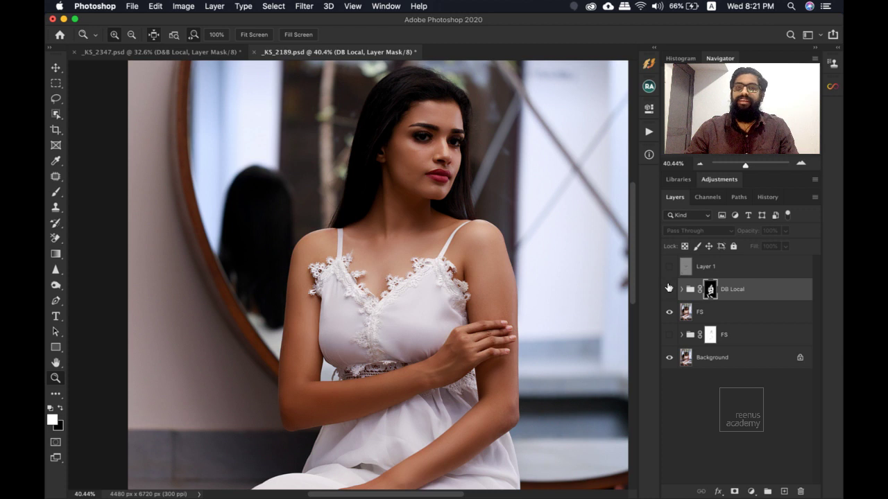
left_click(668, 288)
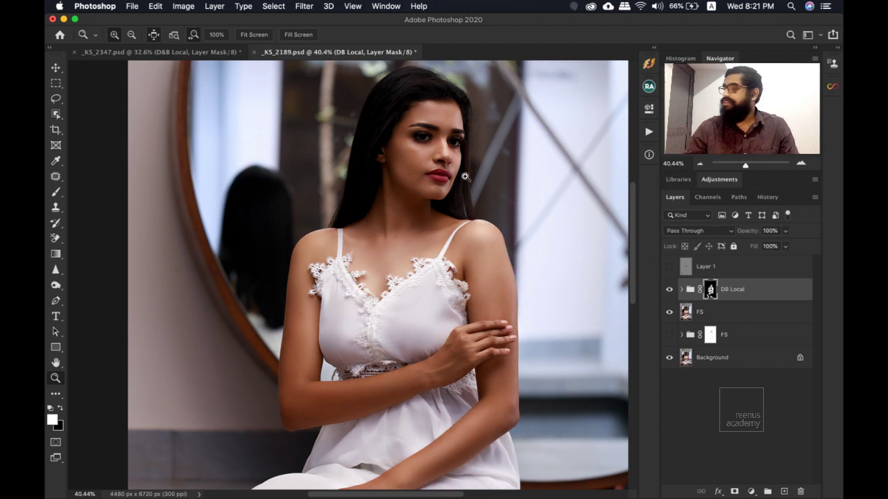
left_click(669, 290)
left_click(669, 290)
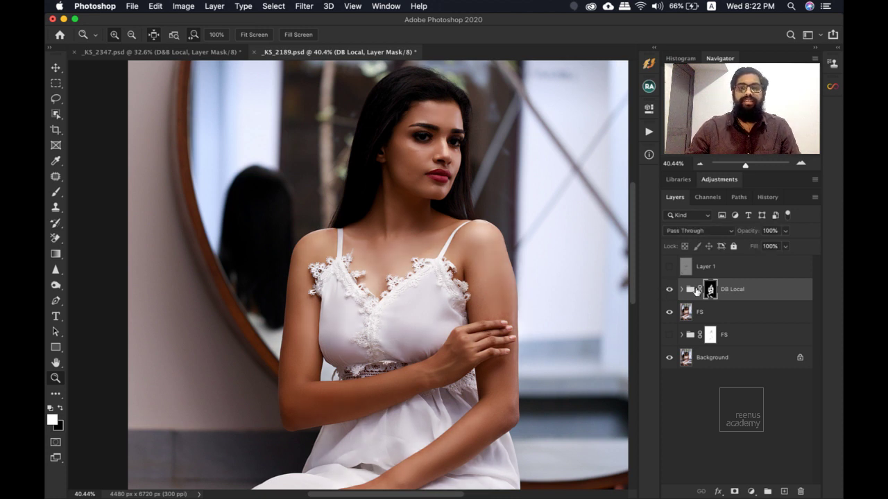
left_click(669, 290)
left_click(670, 290)
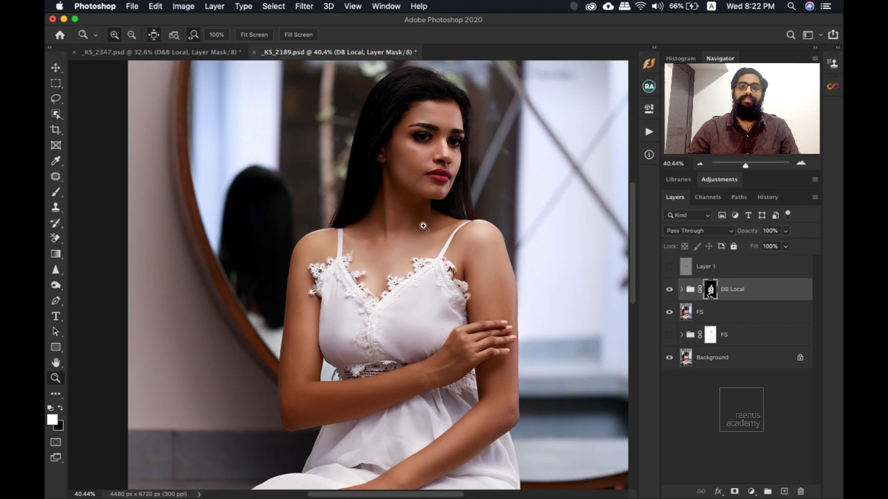
key("super+0")
left_click_drag(434, 170, 470, 207)
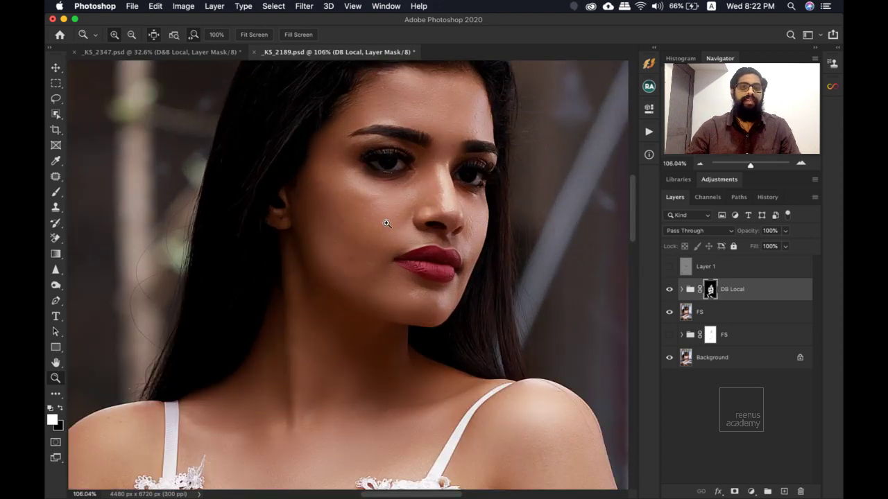
key("super+0")
Switch back to _KS_2347.psd and add a new empty layer above the DB Localise group.
left_click(184, 52)
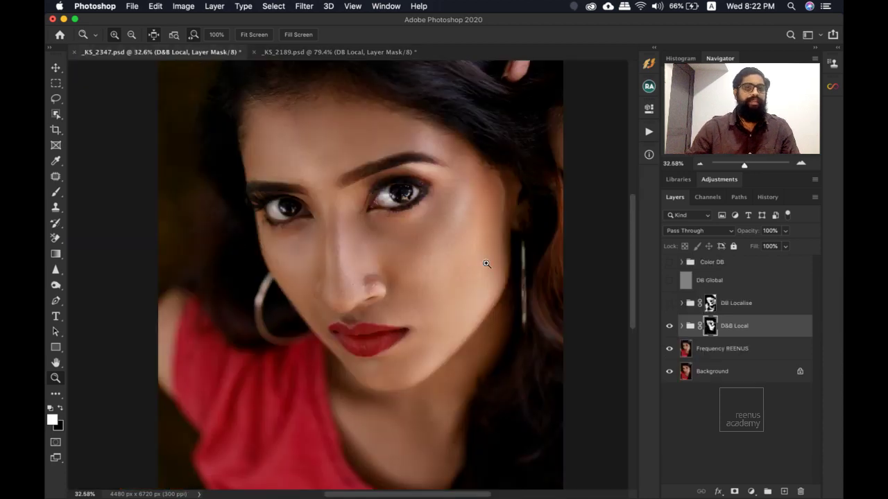
left_click_drag(487, 264, 406, 266)
key("super+0")
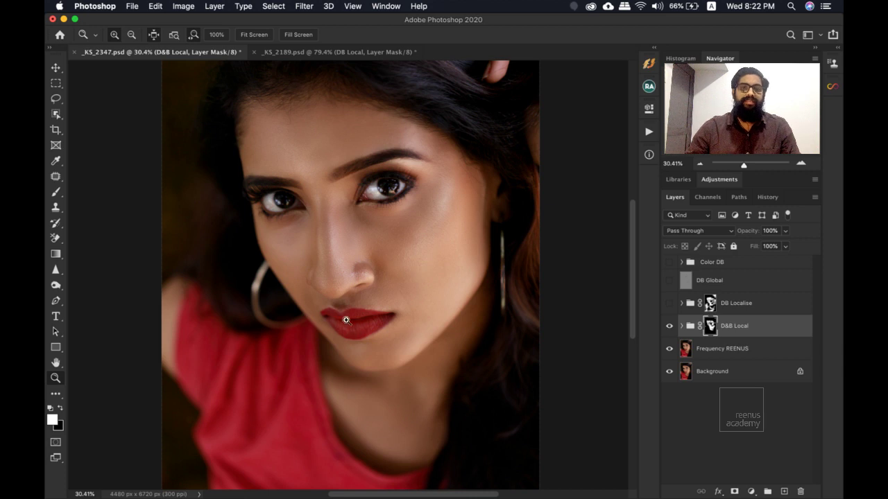
left_click_drag(346, 320, 318, 231)
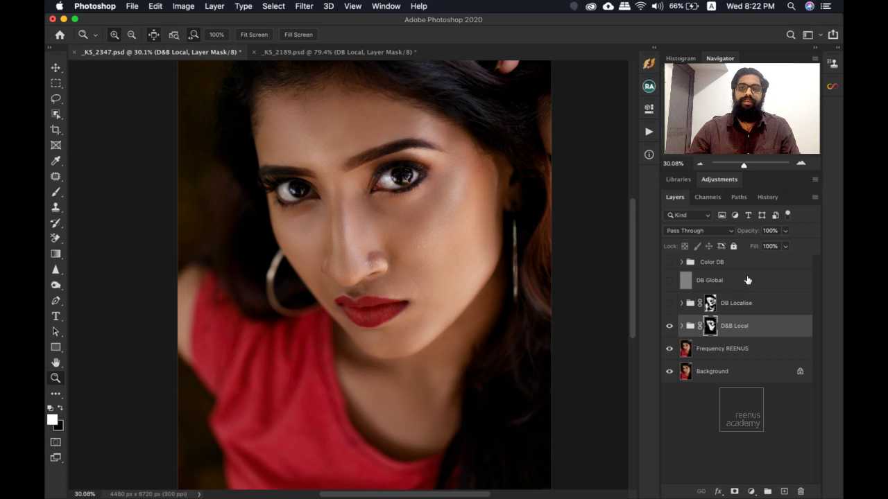
left_click(754, 307)
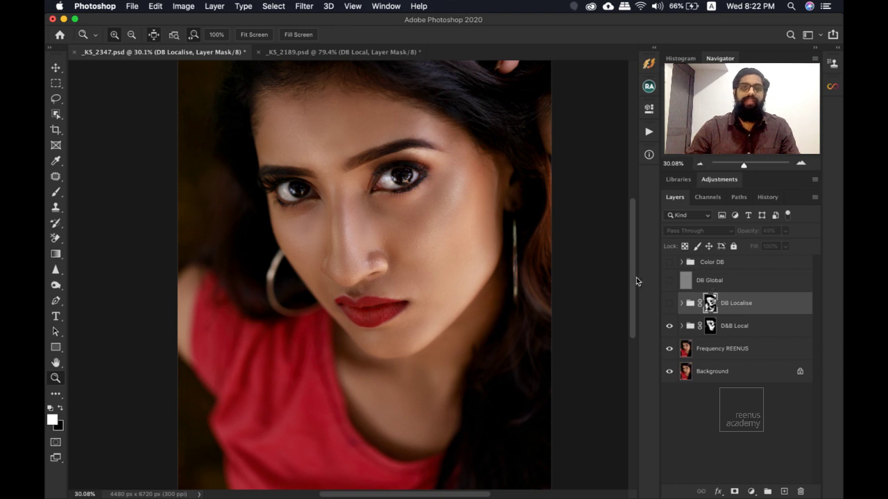
left_click(784, 490)
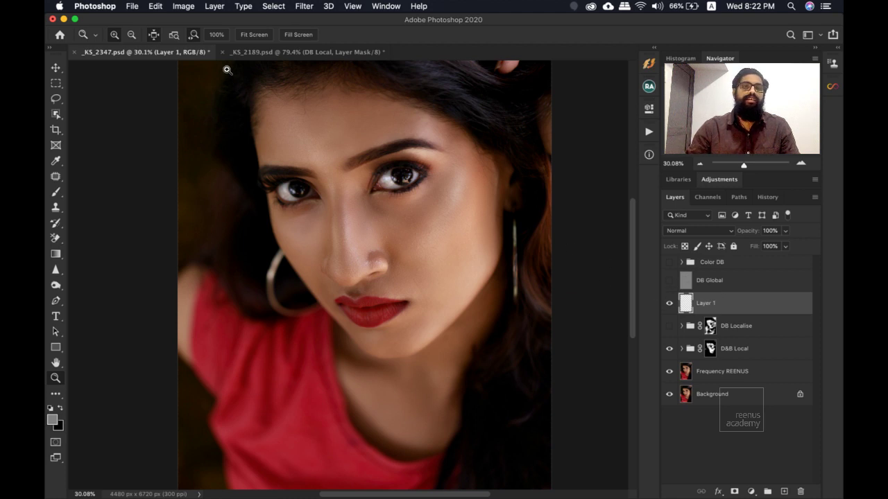
Fill Layer 1 with 50% Gray through Edit > Fill, then zoom out to the whole canvas.
left_click(161, 7)
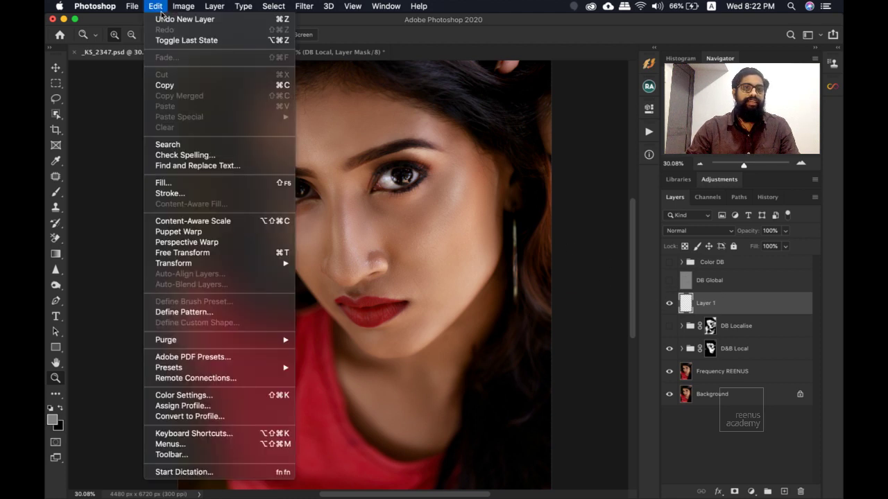
left_click(208, 183)
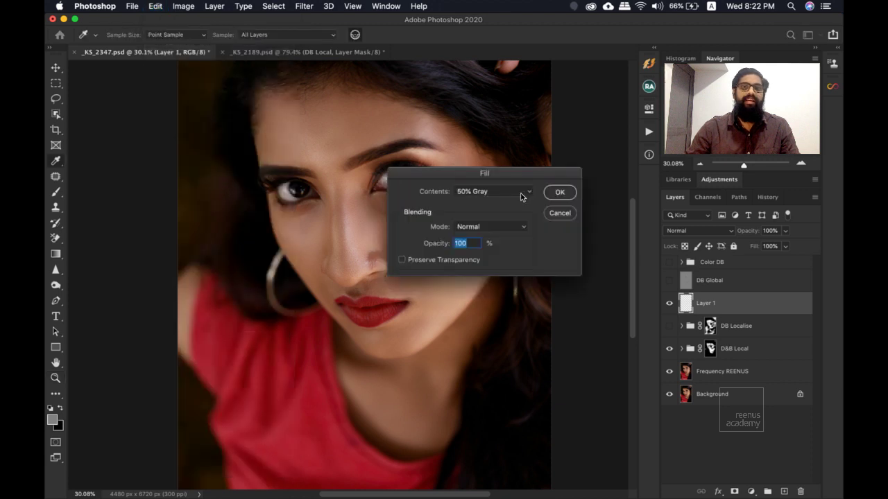
left_click_drag(499, 174, 450, 153)
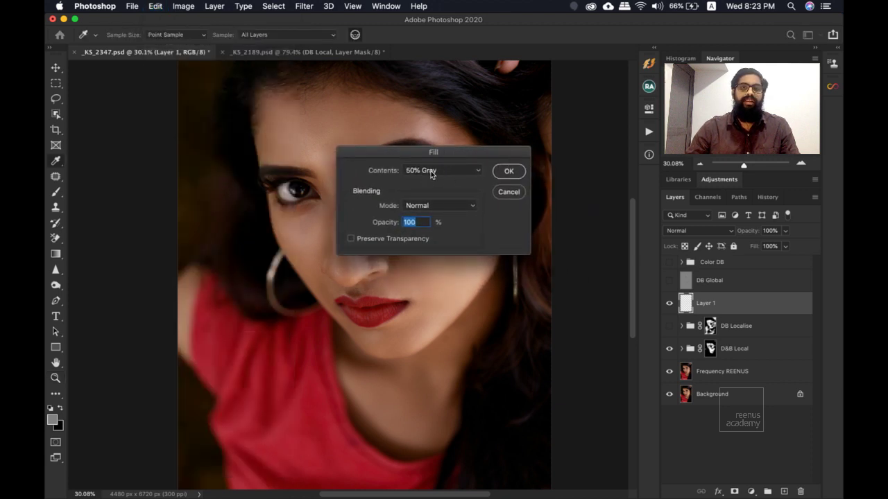
left_click(431, 173)
left_click(434, 172)
left_click(430, 172)
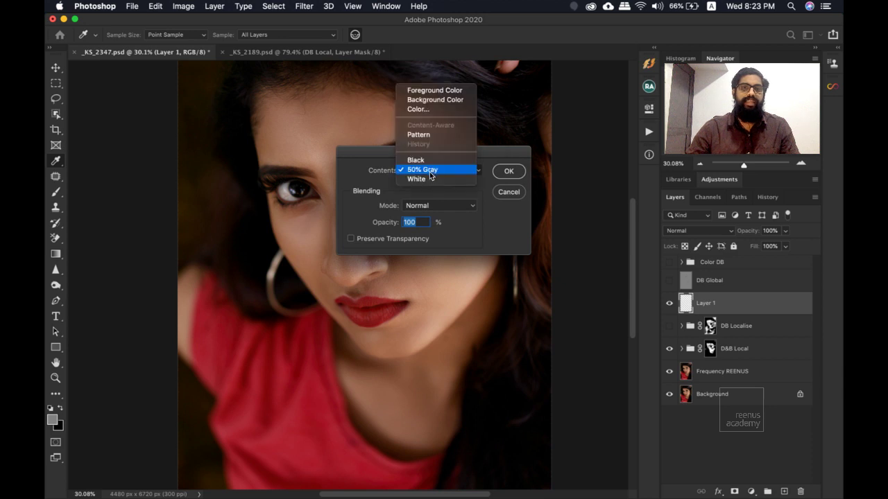
left_click(432, 171)
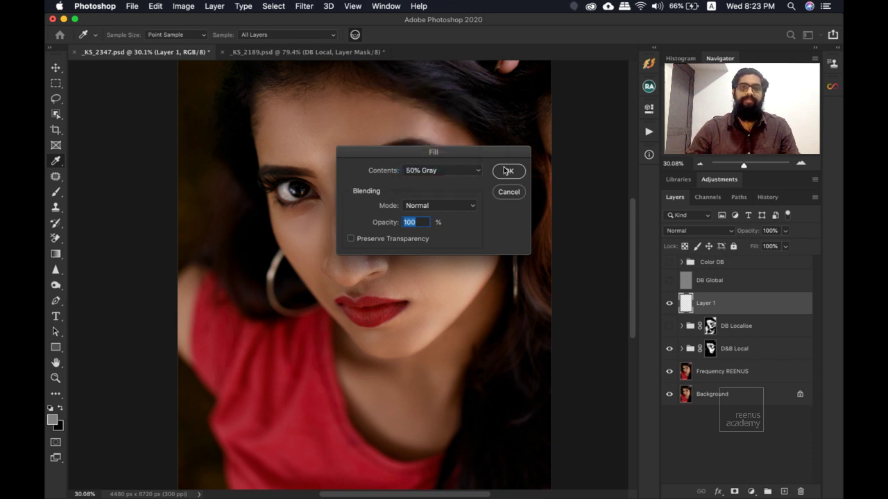
left_click(508, 172)
key("z")
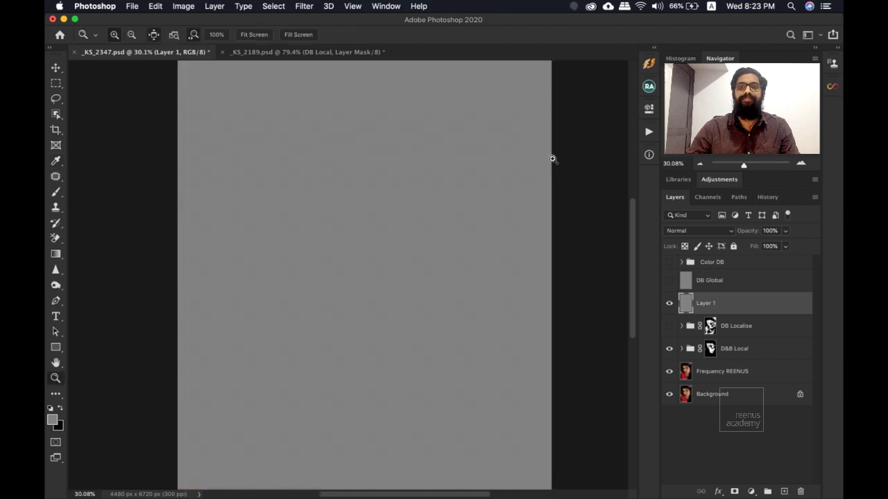
mouse_move(357, 231)
left_mouse_down()
mouse_move(332, 205)
mouse_move(347, 217)
left_mouse_up()
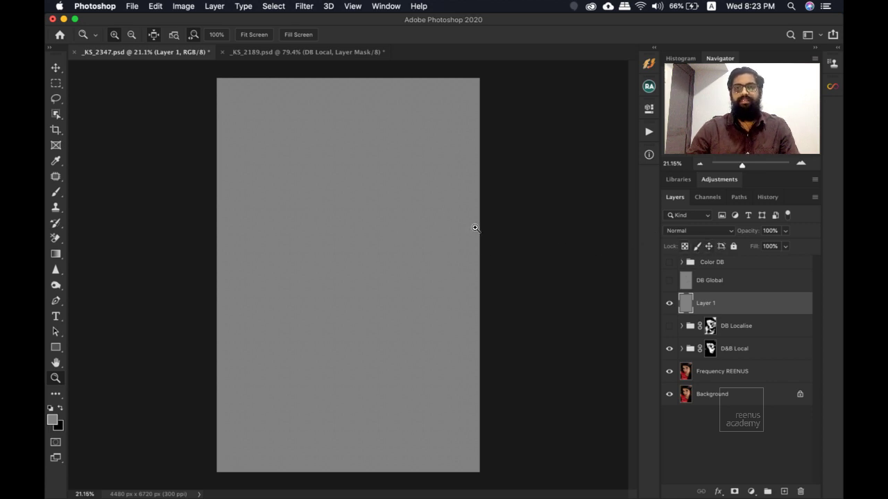
Set the gray Layer 1's blend mode to Soft Light and zoom in to check the face.
left_click(712, 230)
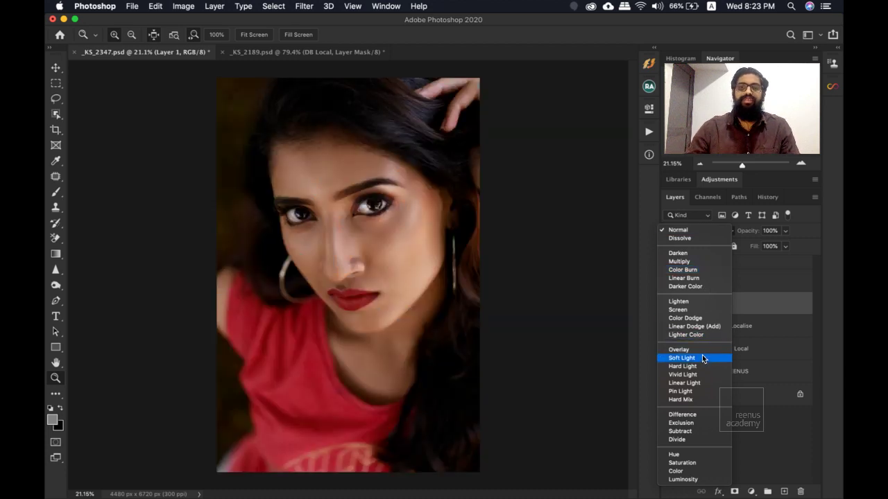
left_click(702, 358)
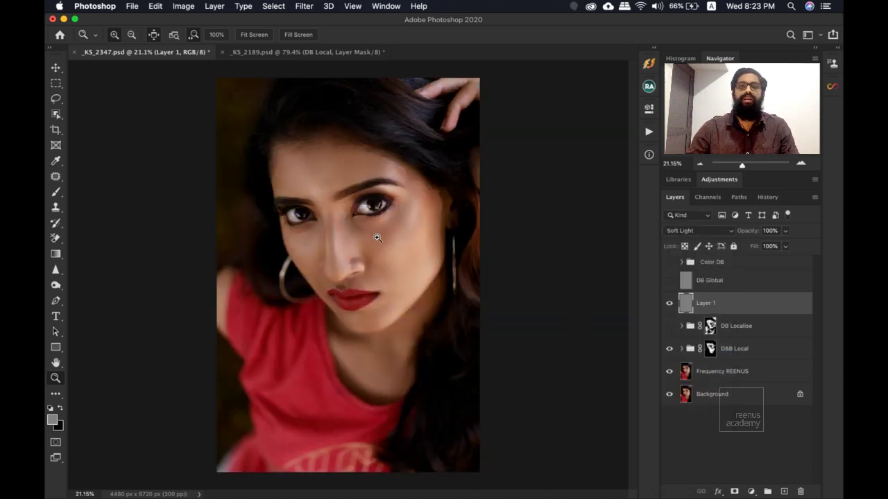
left_click_drag(376, 236, 416, 249)
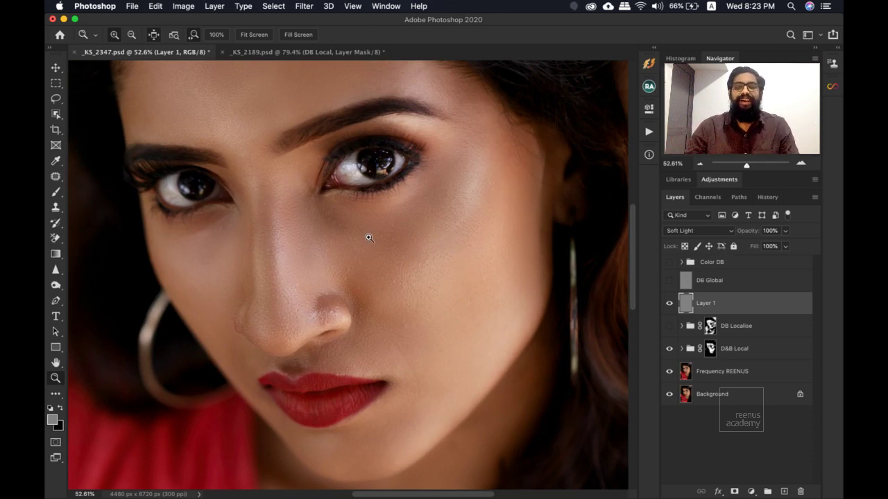
left_click(714, 230)
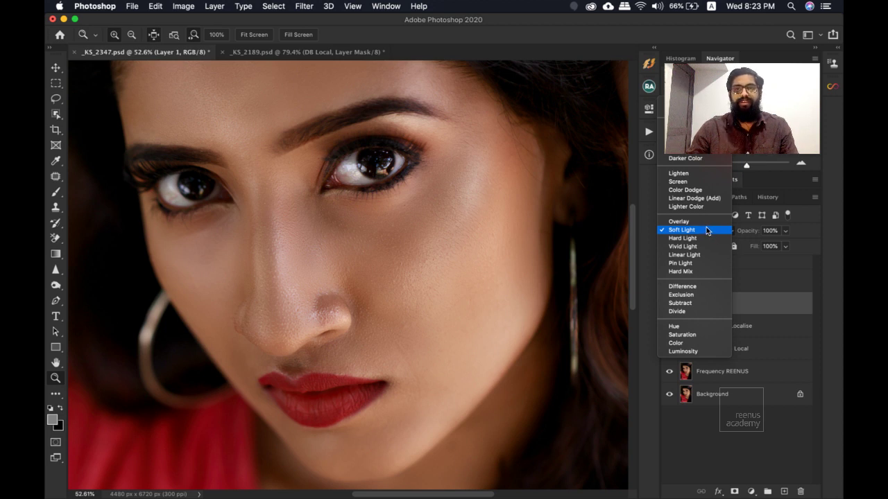
left_click(706, 231)
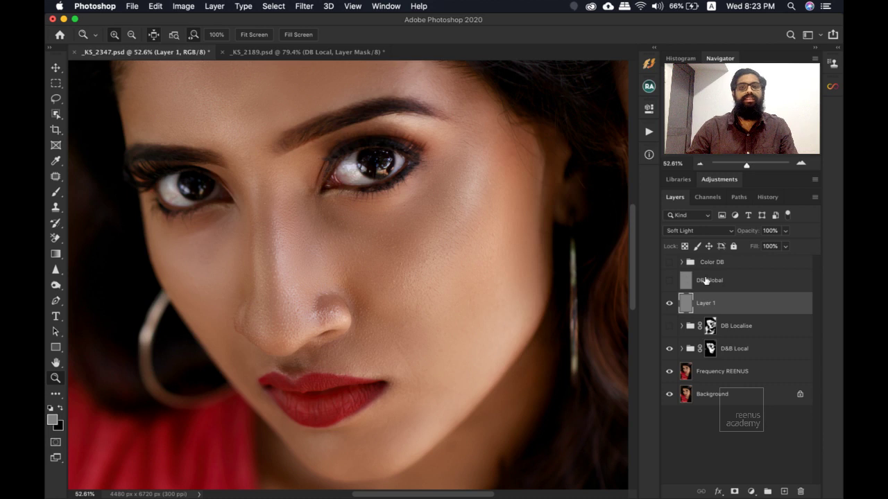
left_click(707, 230)
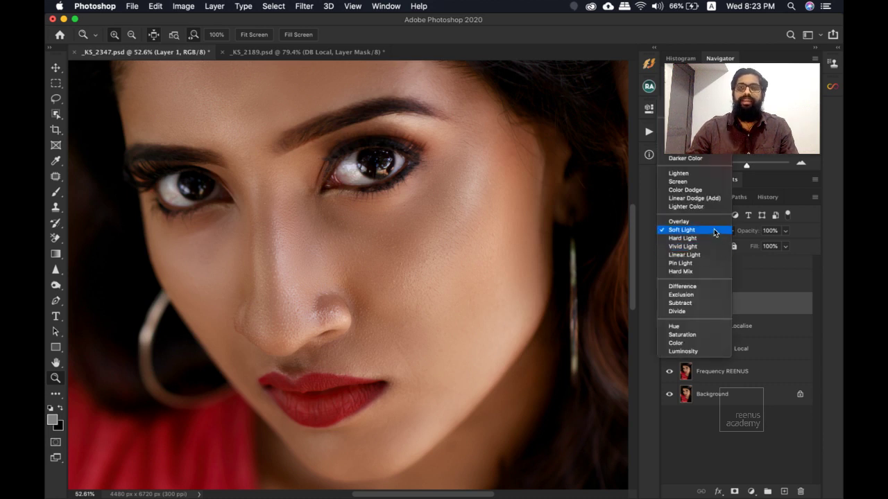
left_click(713, 231)
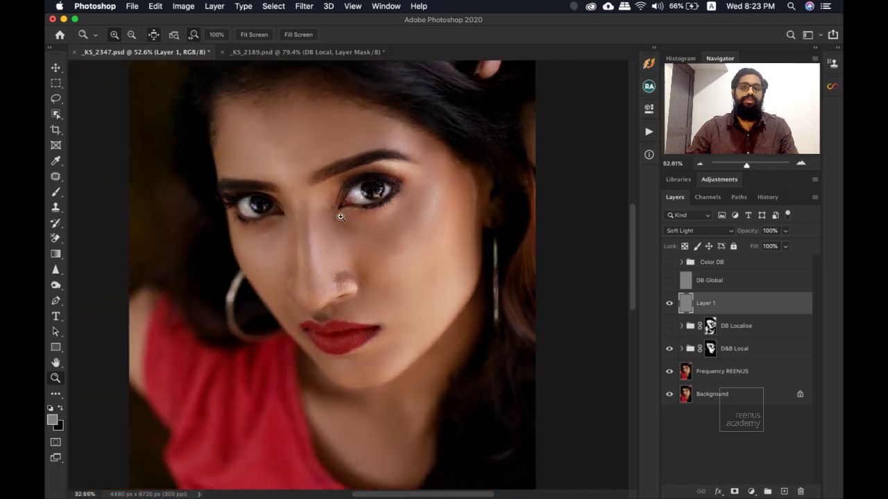
left_click_drag(368, 234, 349, 242)
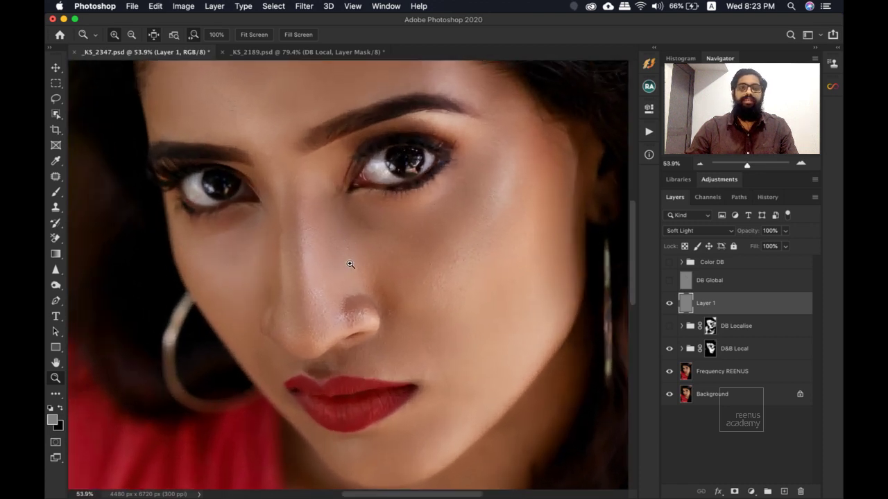
left_click(711, 231)
left_click(710, 232)
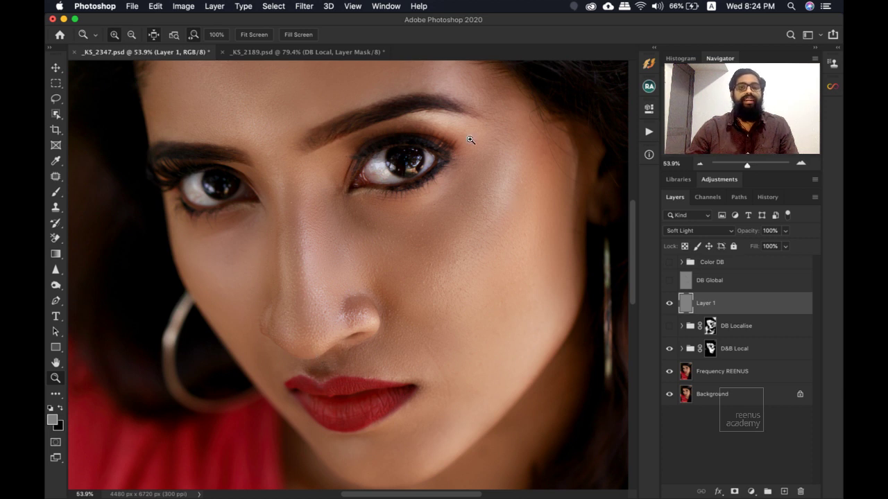
left_click(708, 233)
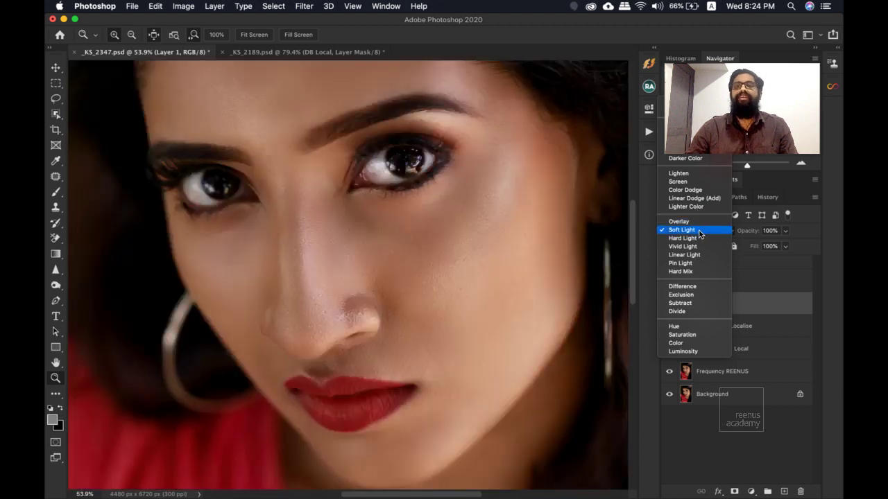
Rename the gray Soft Light Layer 1 to 'D&B Global'.
left_click(698, 230)
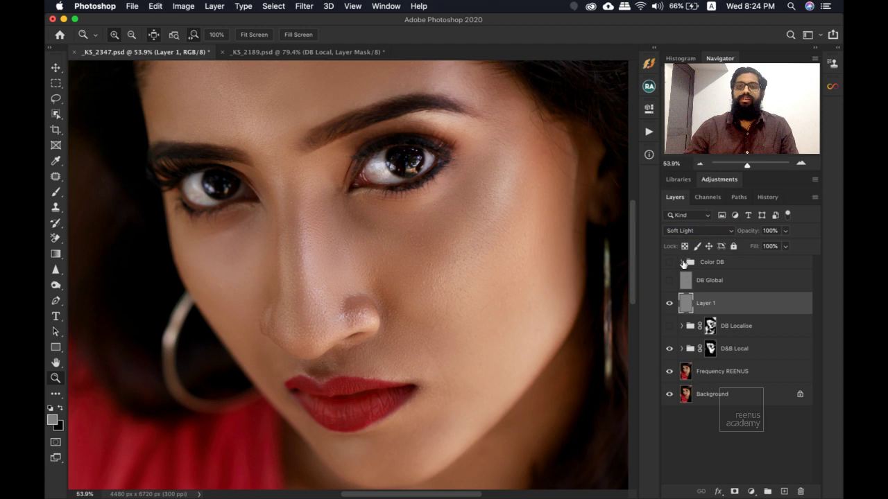
double_click(707, 303)
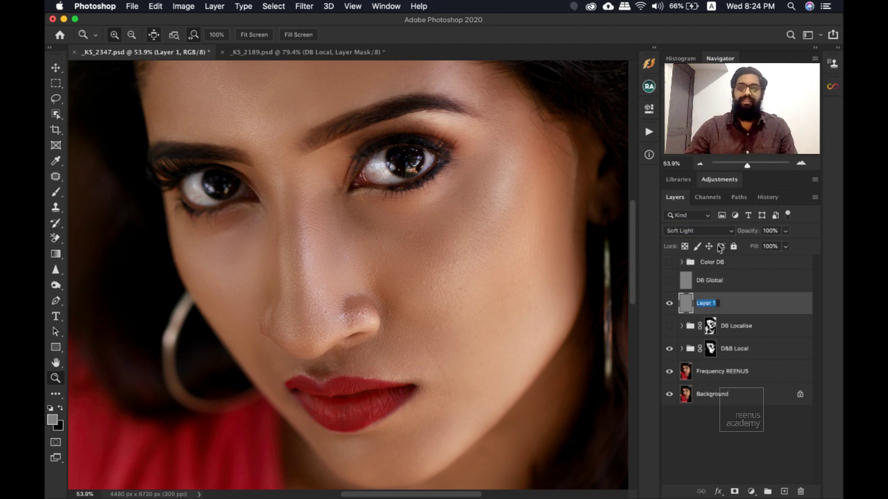
type("D")
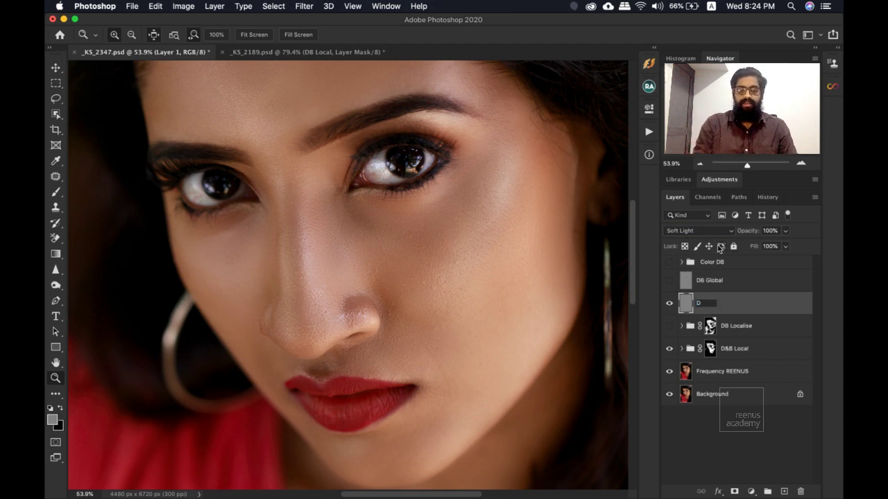
type("B")
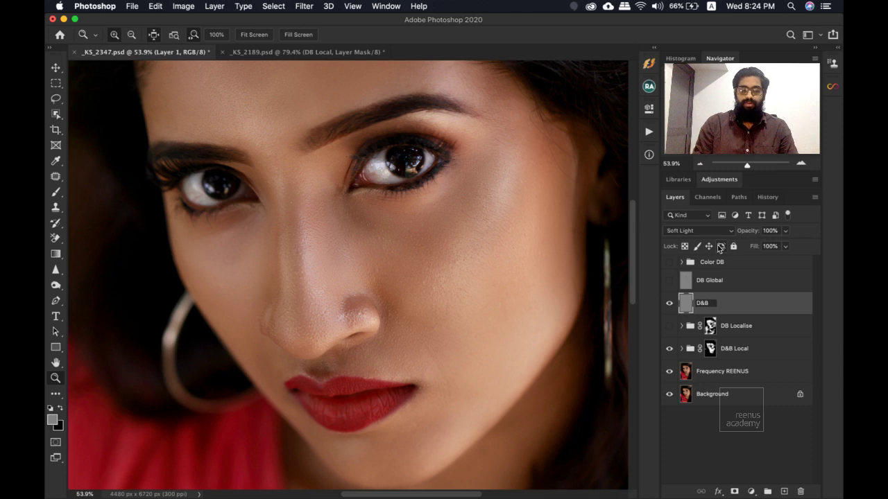
type("B Globa")
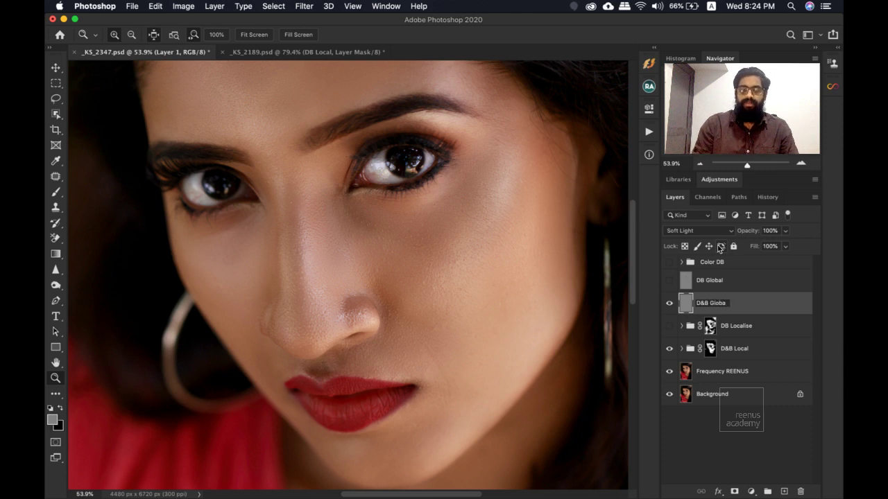
type("l")
key("Return")
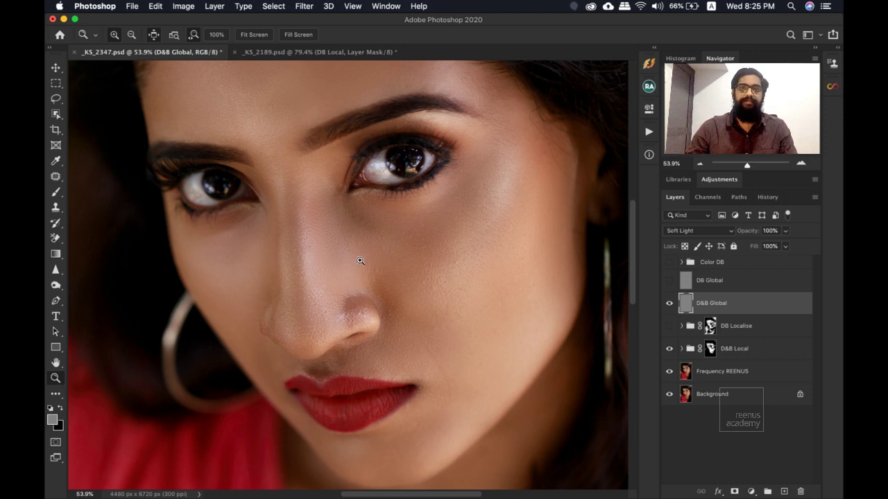
Pan to recentre the face and zoom in closer on the nose area.
scroll(355, 264, "down", 3)
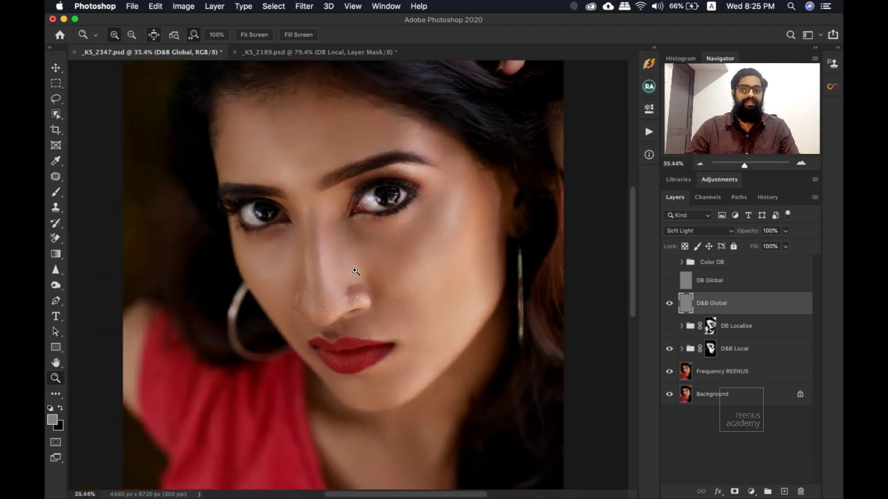
left_click_drag(351, 270, 334, 229)
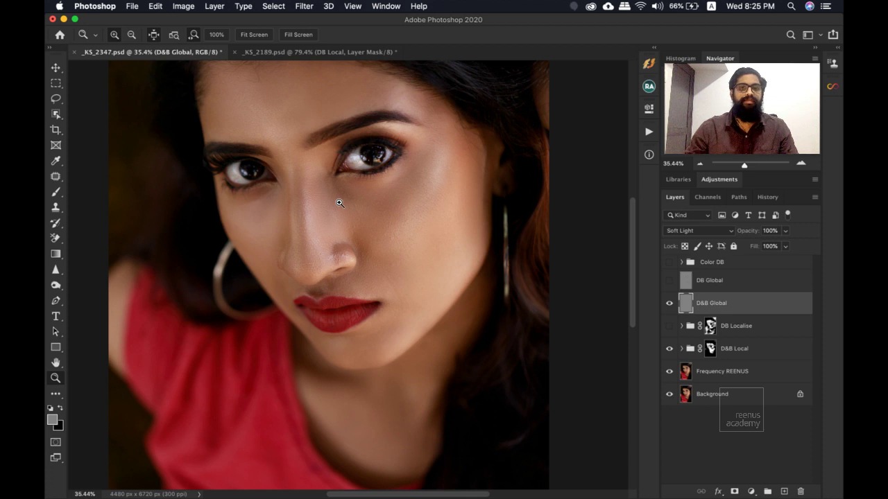
left_click_drag(322, 201, 389, 231)
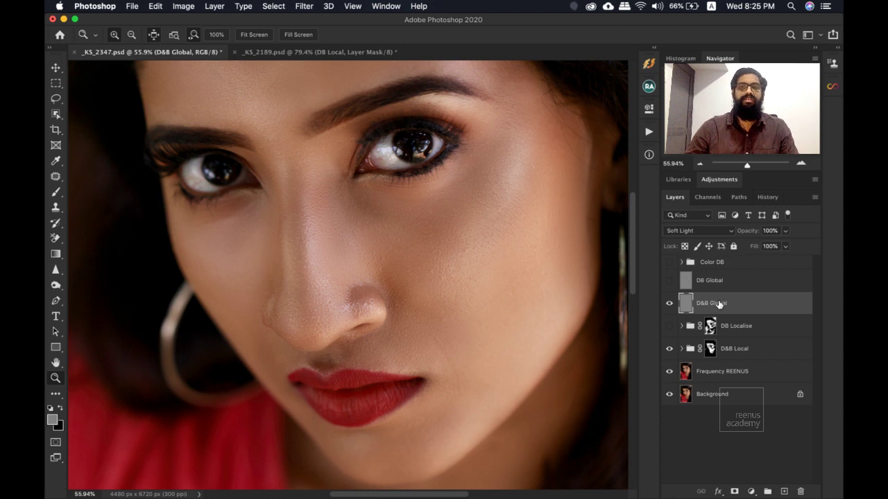
left_click_drag(349, 257, 370, 263)
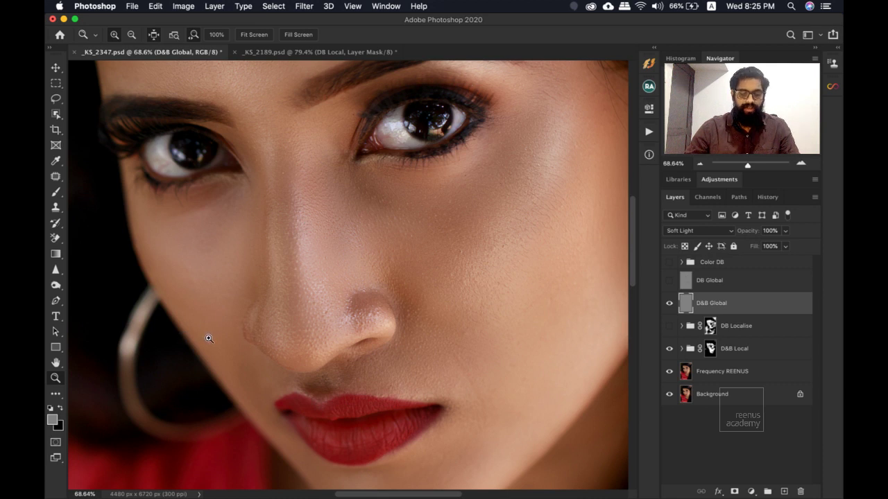
Open the foreground Color Picker and sample the skin tone a58070 from the face.
left_click(52, 420)
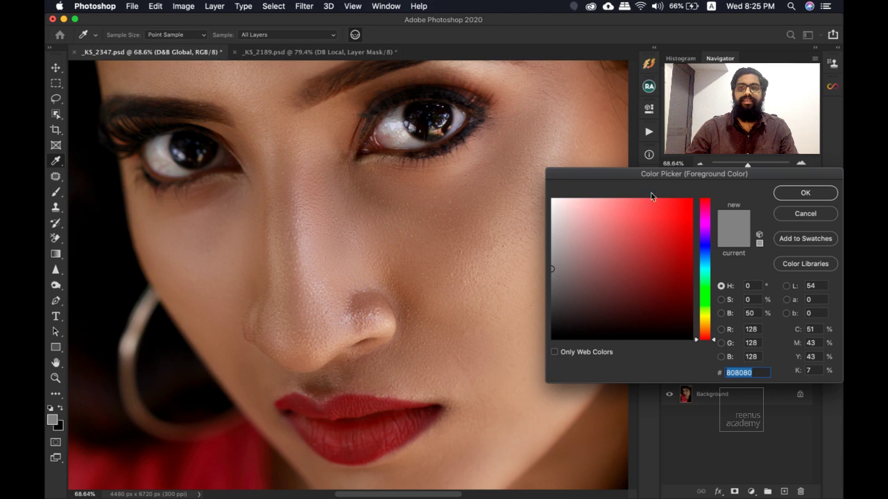
left_click_drag(659, 178, 516, 165)
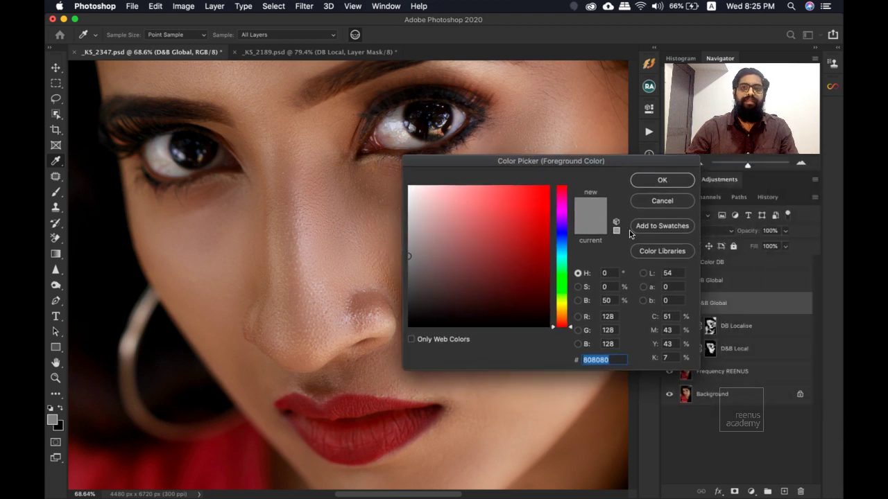
left_click(659, 204)
left_click(56, 420)
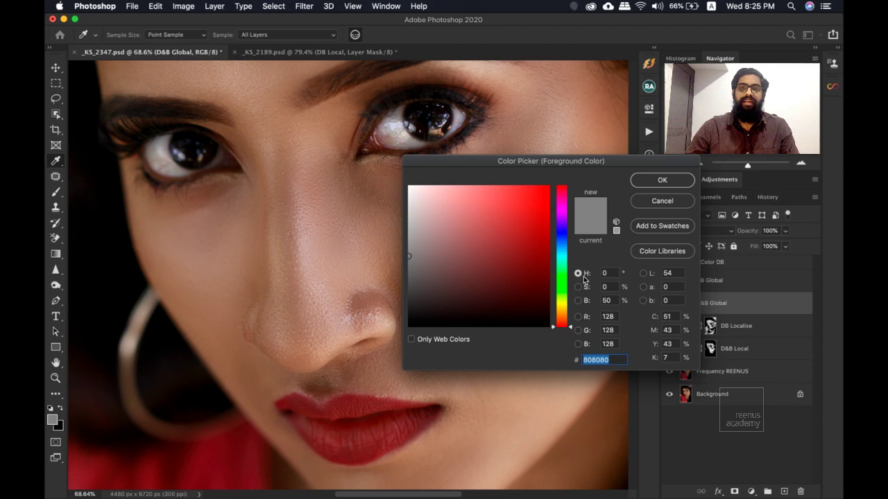
left_click(471, 143)
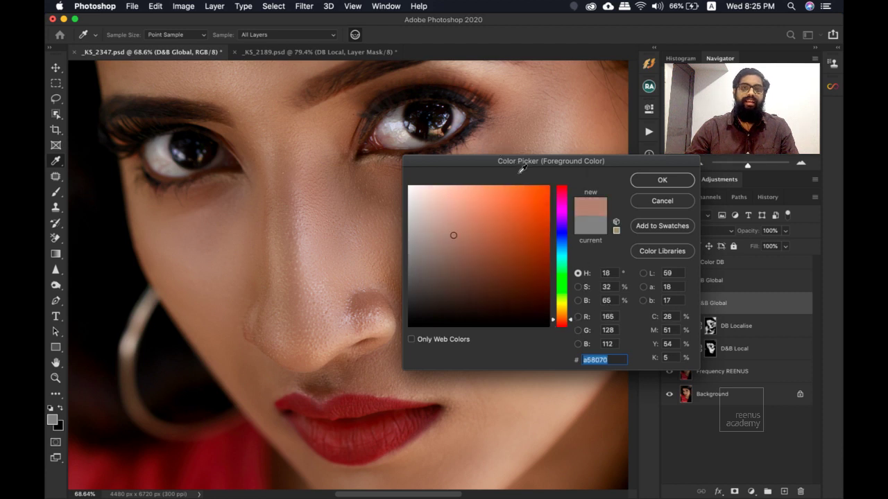
left_click_drag(518, 166, 355, 159)
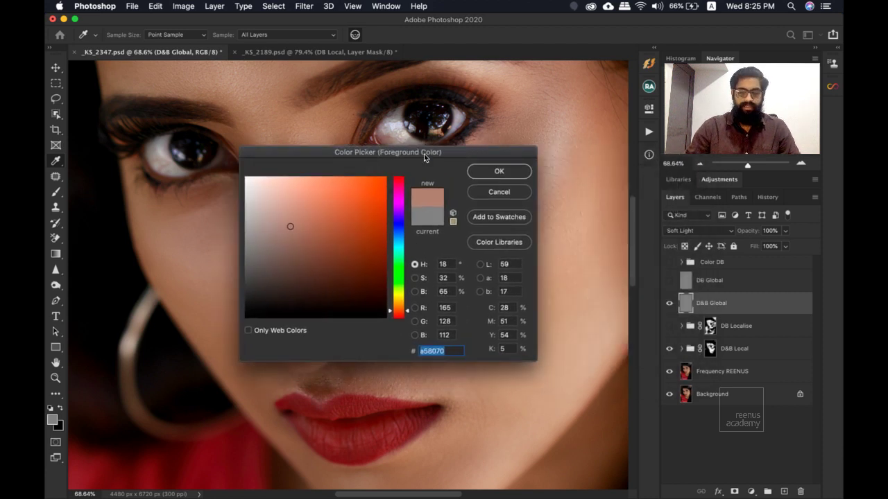
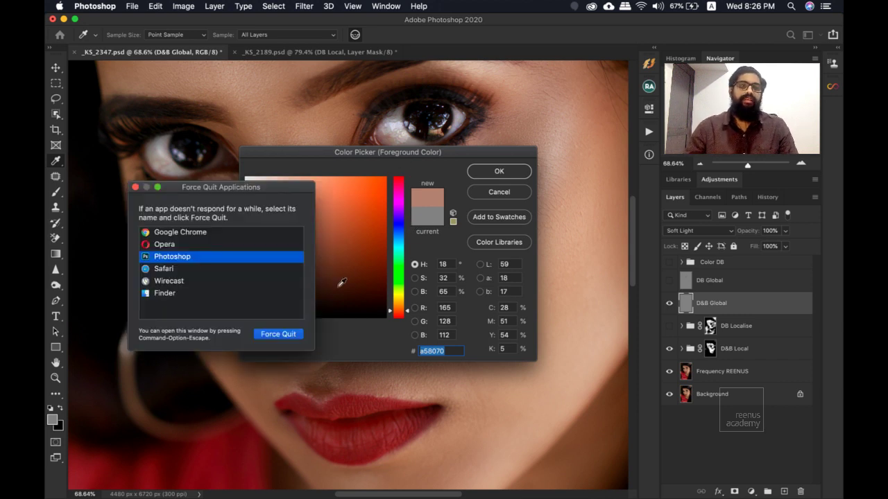
Force-quit the frozen Photoshop, then relaunch it so _KS_2347-Recovered.psd reopens.
left_click(279, 336)
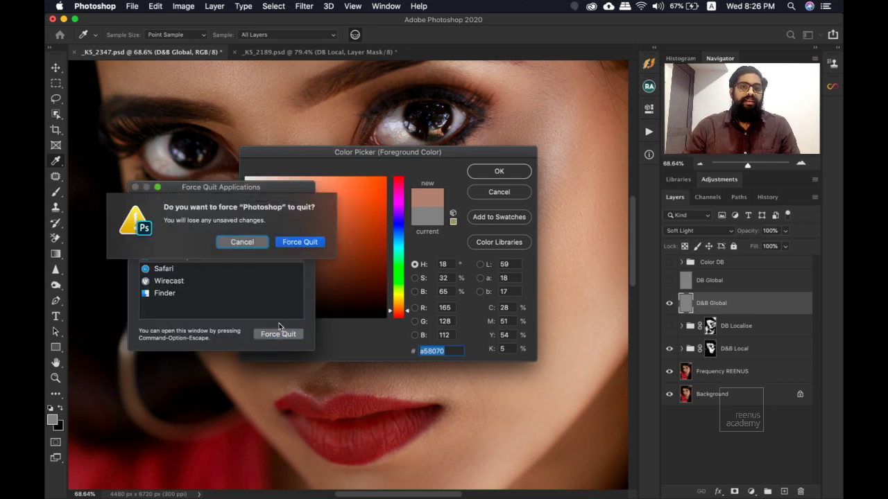
left_click(299, 242)
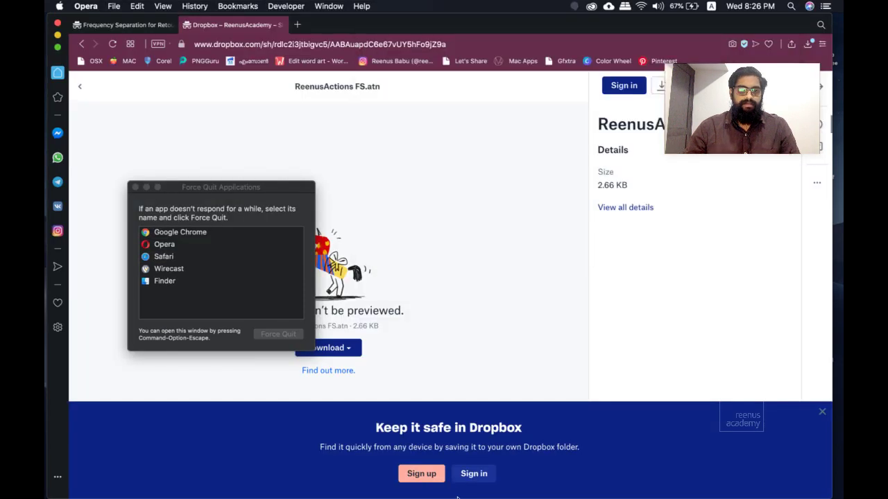
mouse_move(451, 498)
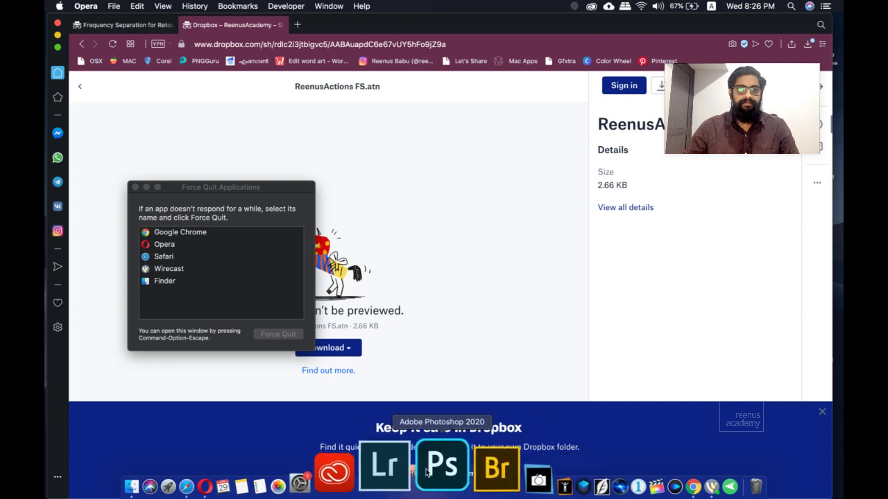
left_click(428, 471)
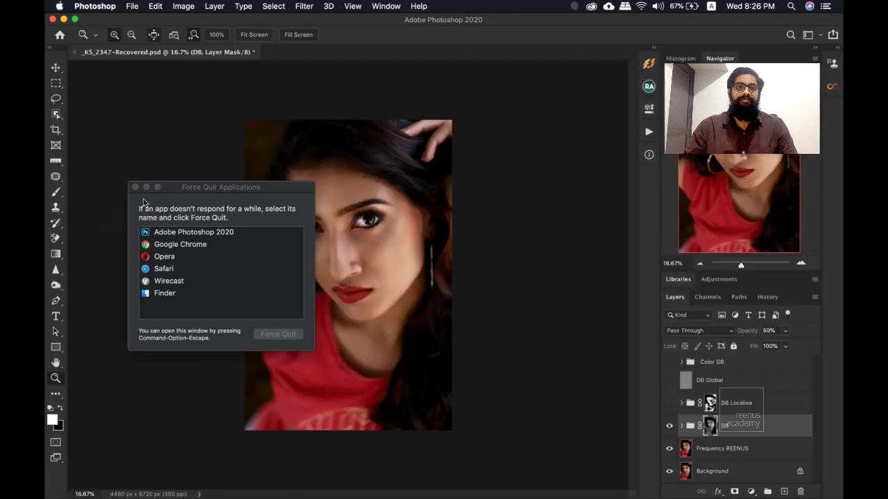
Dismiss the Force Quit window, zoom in, and add a new empty layer above DB Global.
left_click(137, 187)
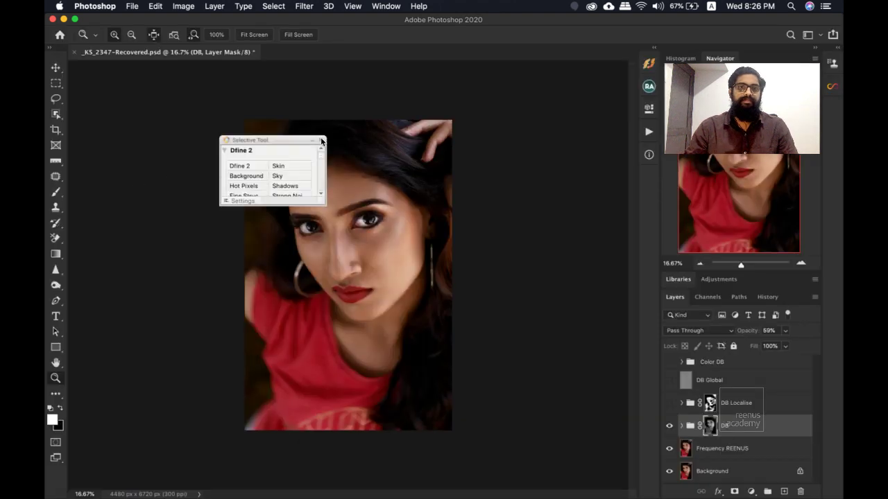
left_click_drag(369, 260, 387, 268)
scroll(400, 268, "right", 2)
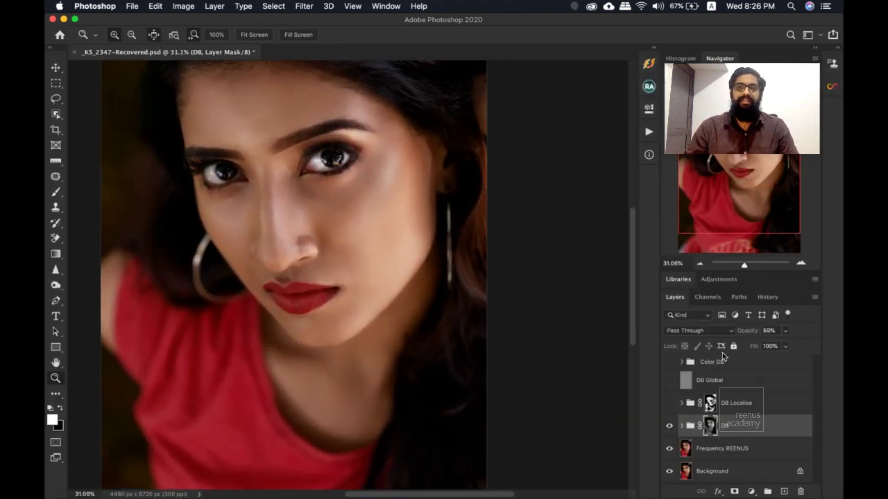
left_click(728, 381)
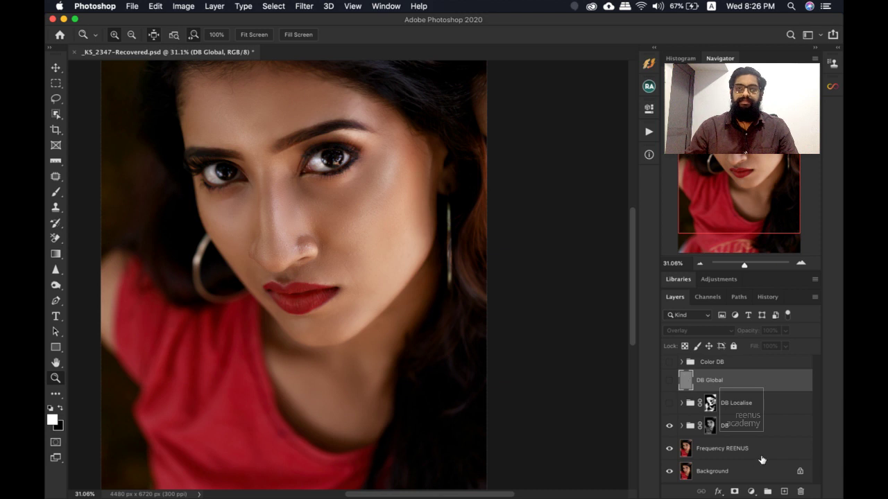
left_click(783, 491)
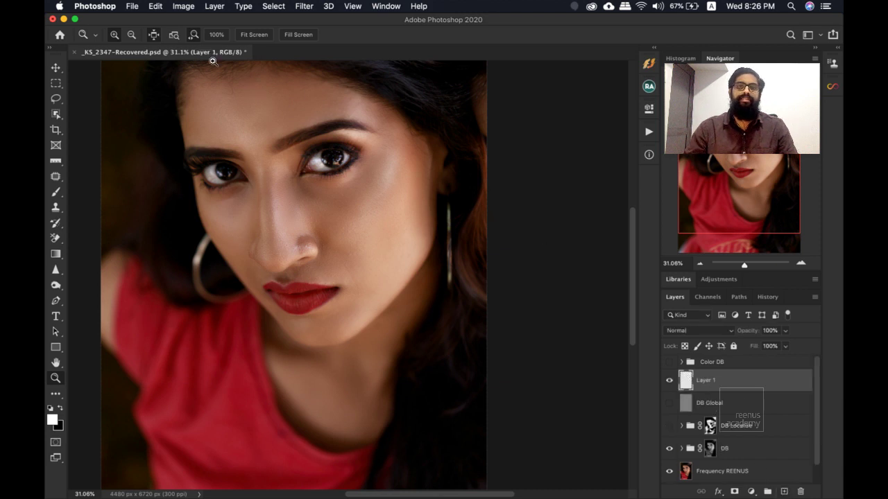
Fill the new layer with 50% gray using Edit > Fill.
left_click(186, 8)
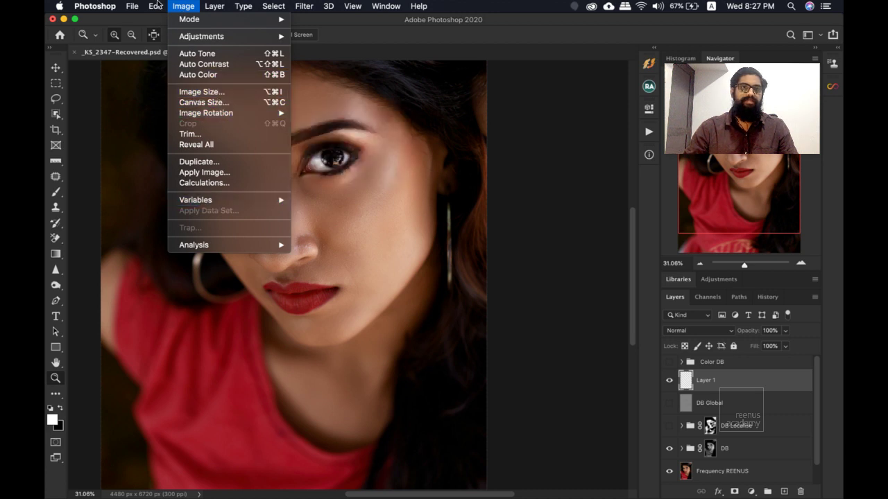
key("Escape")
left_click(157, 6)
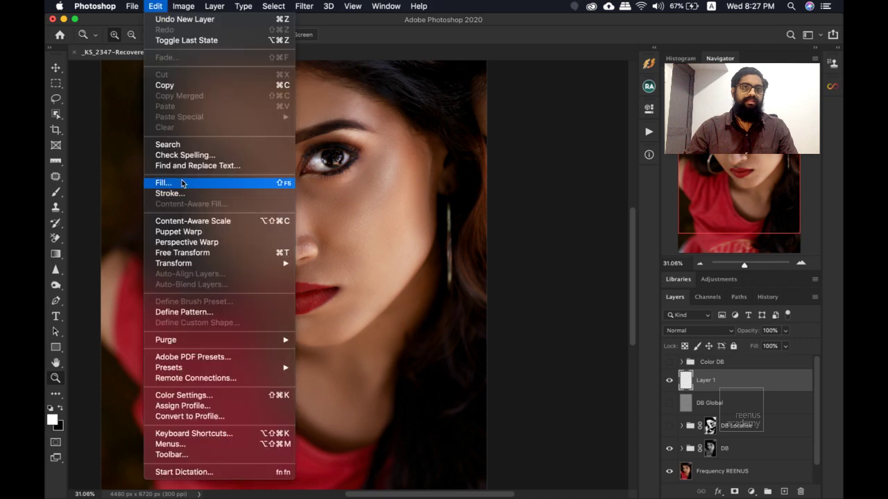
left_click(182, 184)
left_click(561, 192)
Set the gray layer's blend mode to Soft Light and zoom closer on the face.
key("z")
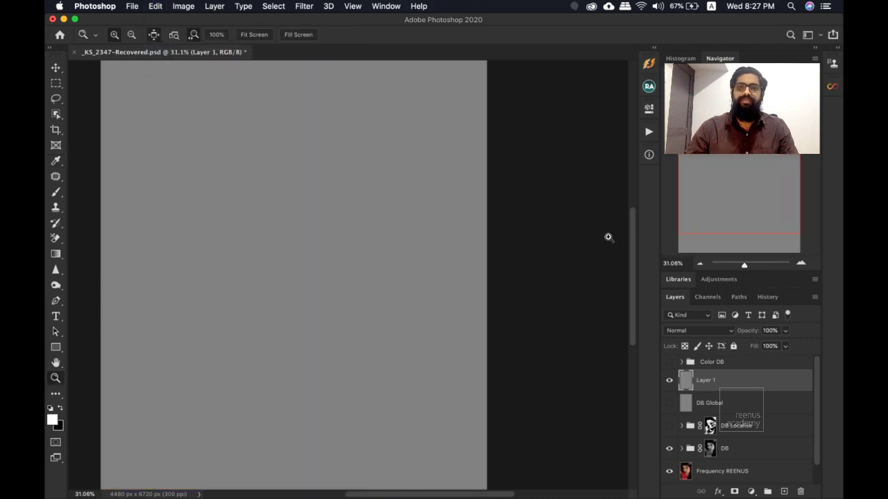
left_click(711, 330)
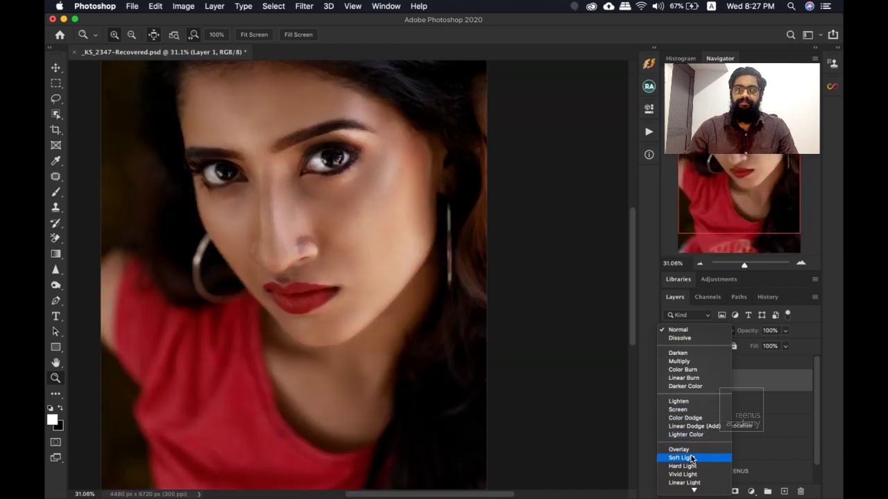
left_click(691, 458)
left_click_drag(297, 204, 321, 227)
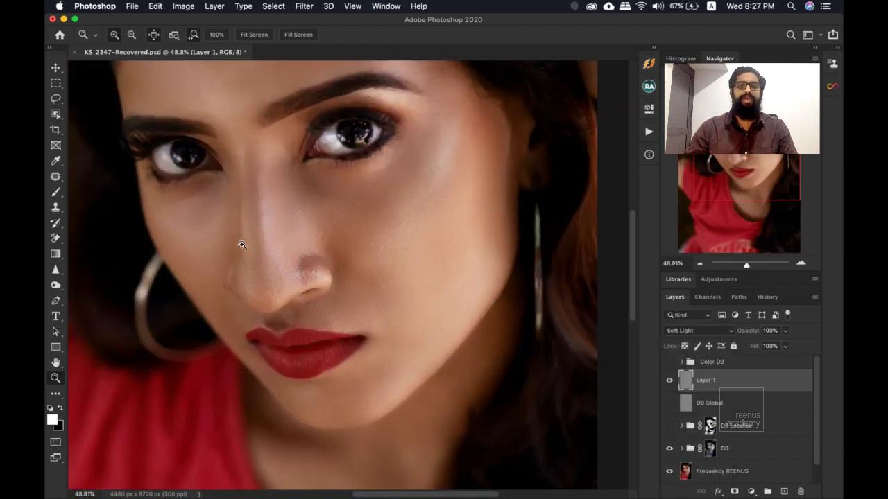
Set the foreground colour to mid grey with brightness B at 50.
left_click(55, 418)
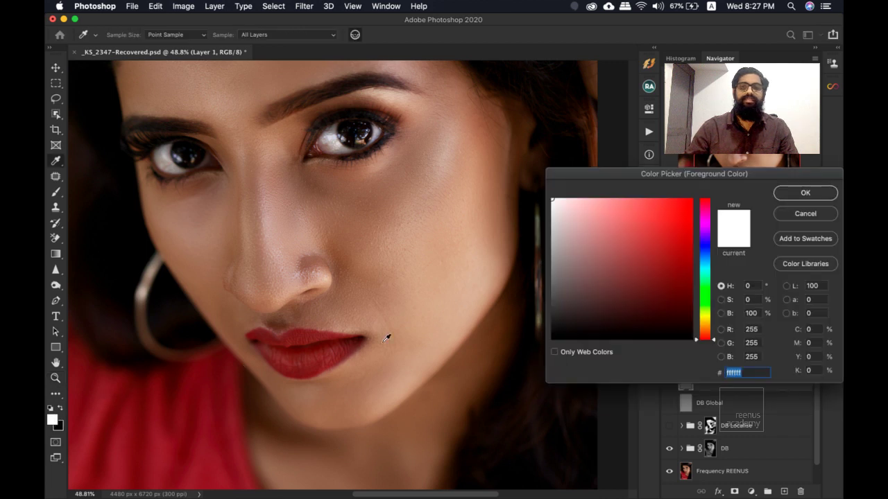
left_click_drag(712, 175, 377, 158)
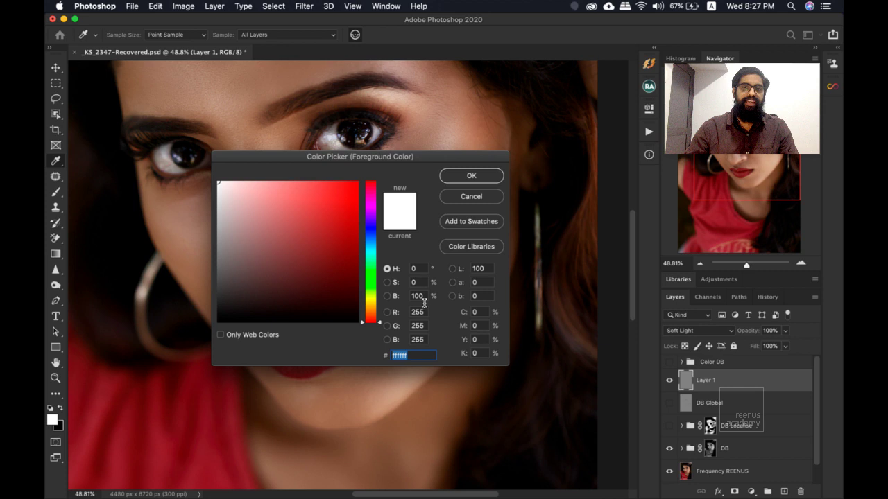
left_click(416, 295)
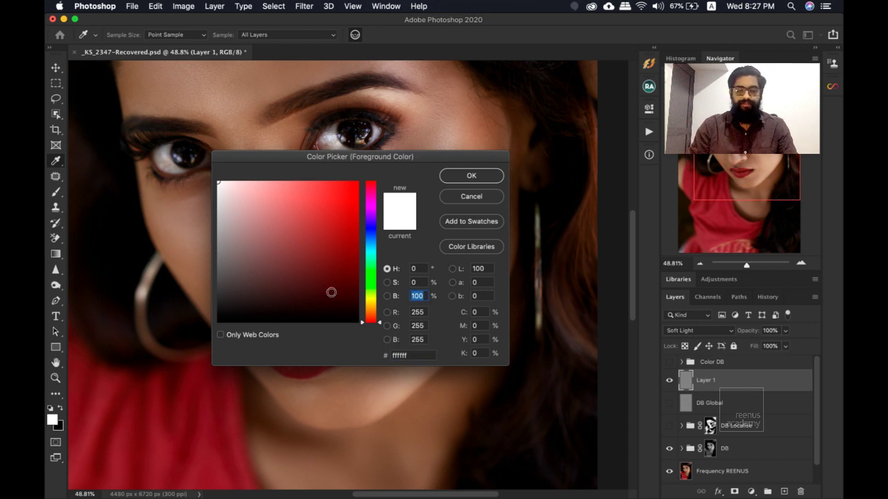
type("50")
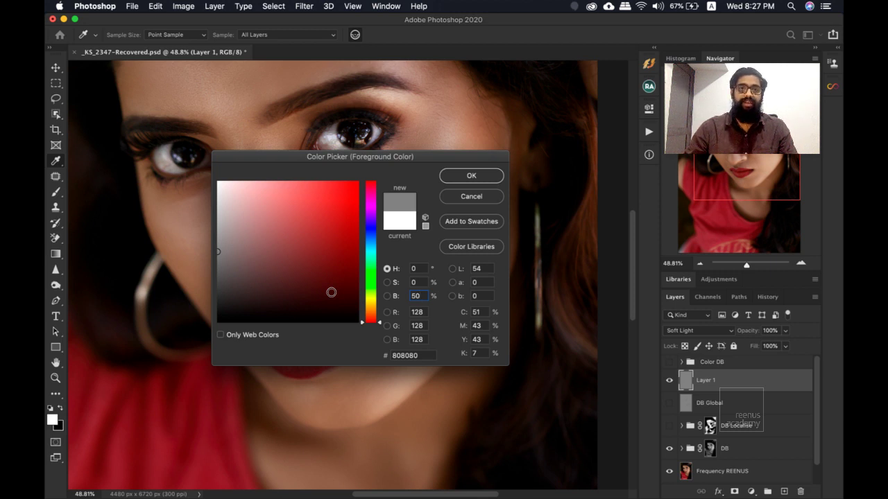
key("Return")
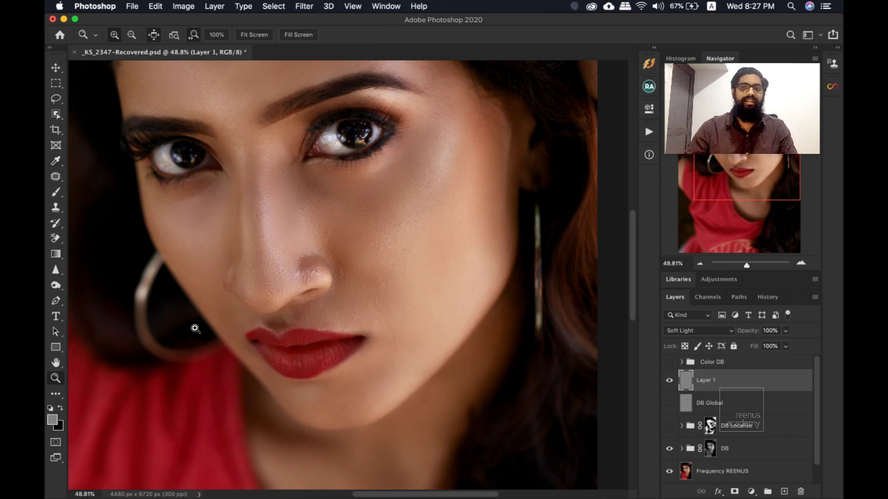
Rename Layer 1 to 'BD Global' and move it between DB Localise and DB.
double_click(707, 380)
type("BD Globa")
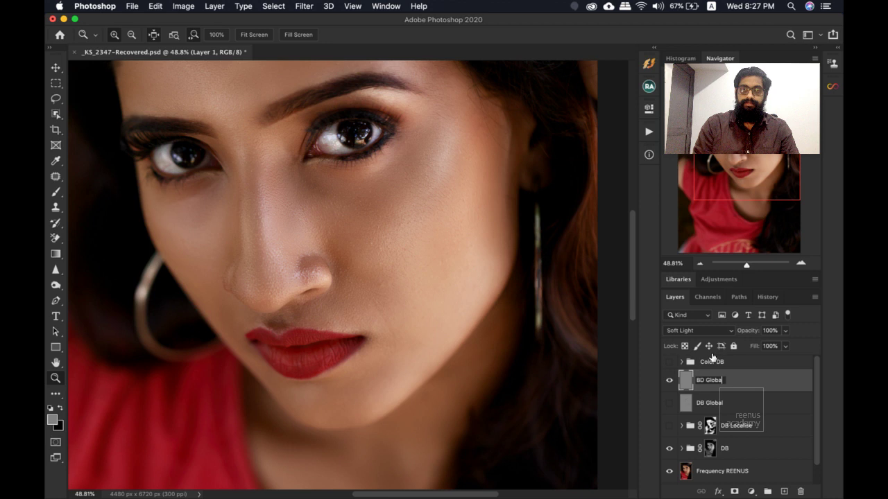
type("l")
key("Return")
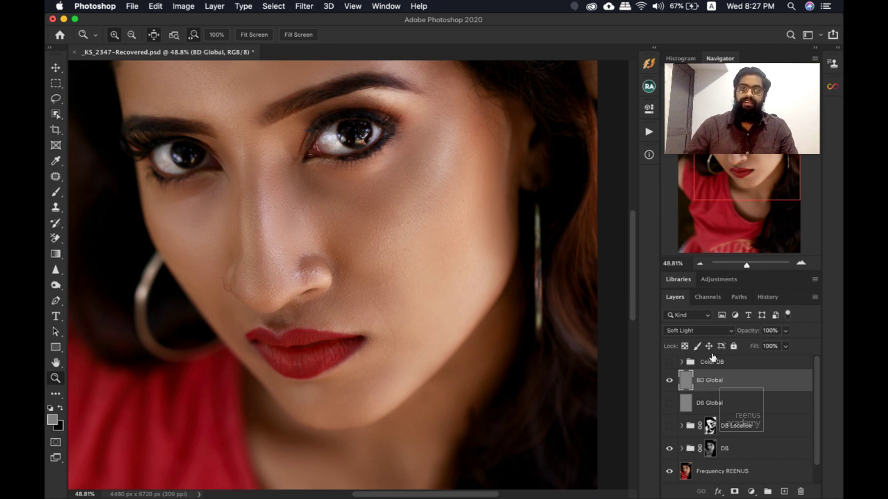
left_click_drag(726, 381, 723, 440)
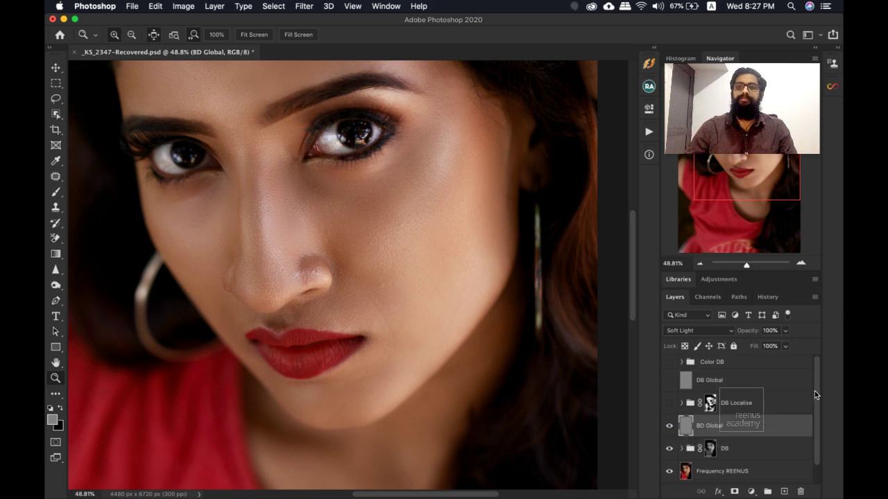
Toggle the DB group's visibility to compare the skin.
scroll(816, 395, "down", 1)
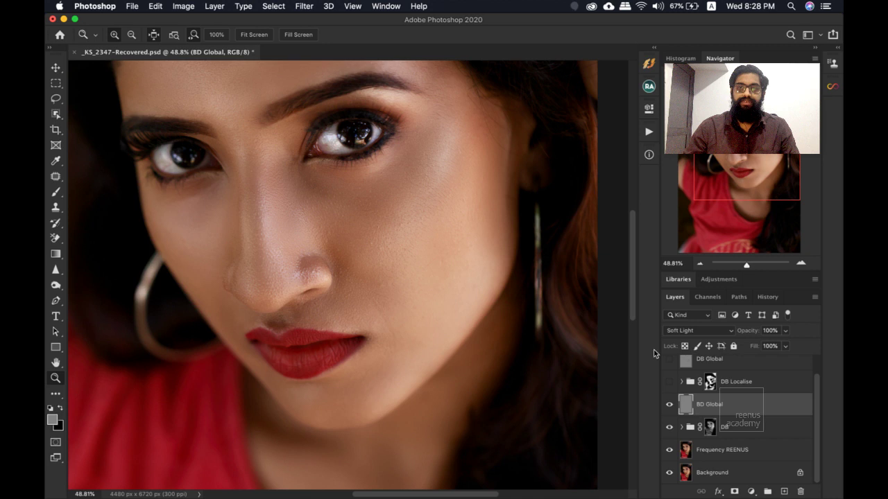
left_click(670, 427)
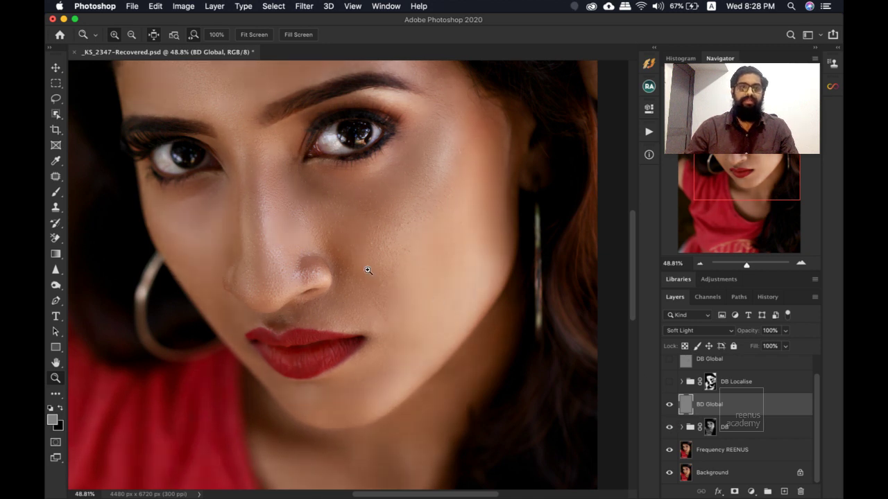
scroll(306, 278, "up", 2)
scroll(309, 276, "up", 1)
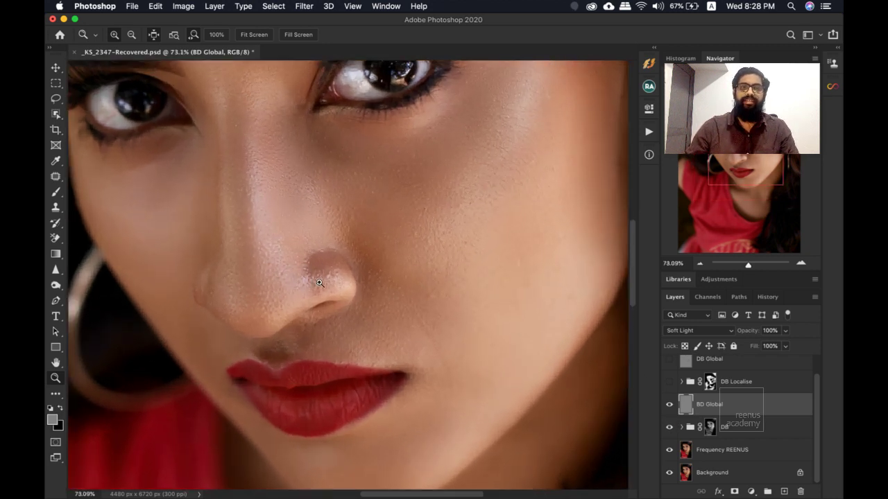
scroll(409, 284, "down", 2)
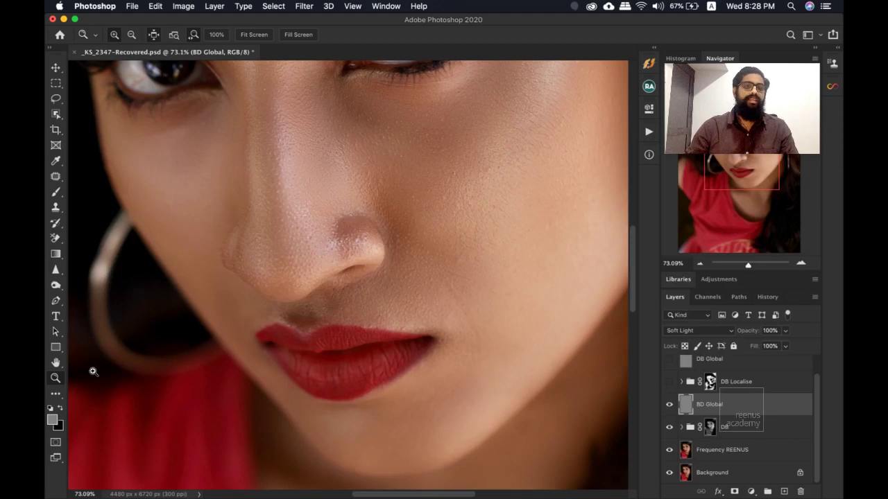
Paint a black test stroke down the nose bridge and raise brush flow to 100%.
key("b")
left_click(50, 409)
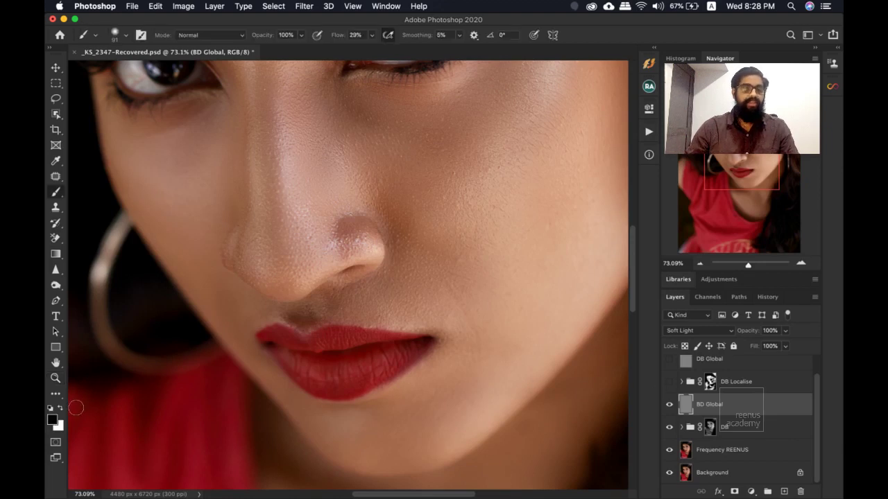
left_click_drag(317, 116, 321, 202)
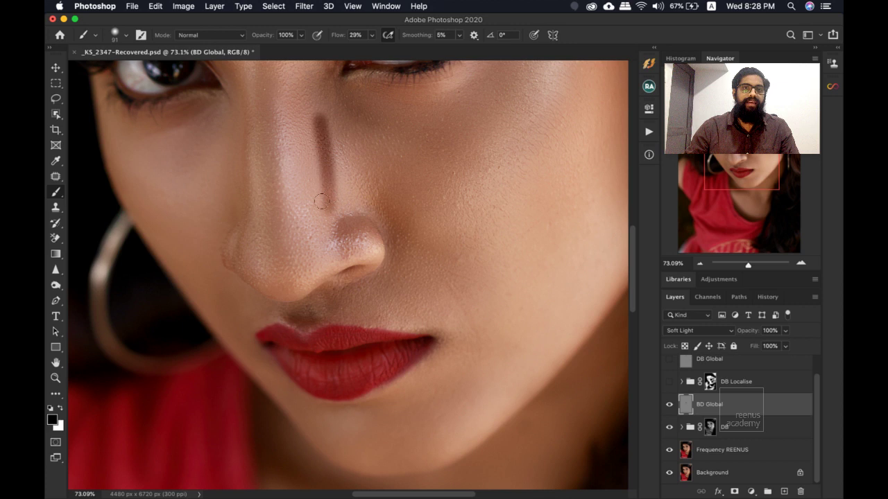
left_click(372, 35)
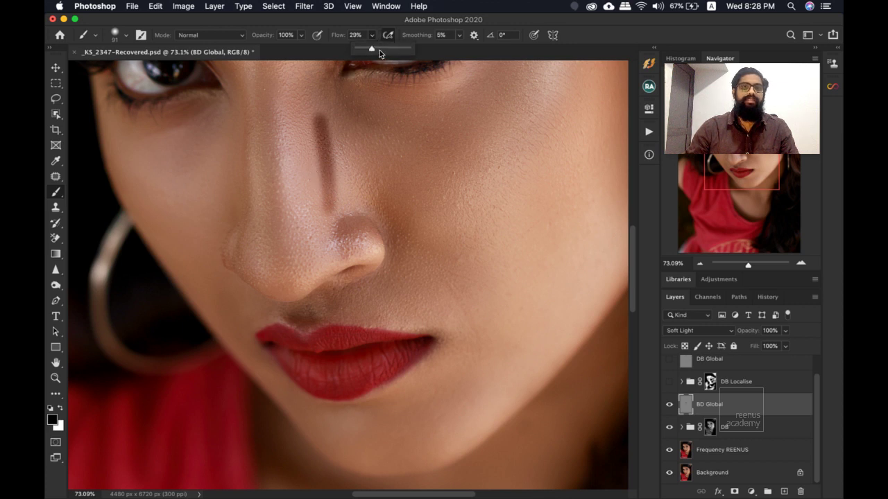
left_click_drag(370, 48, 517, 49)
Paint another dark and a white test stroke on the nose, then undo the trial strokes.
mouse_move(287, 105)
left_mouse_down()
mouse_move(315, 235)
mouse_move(305, 194)
left_mouse_up()
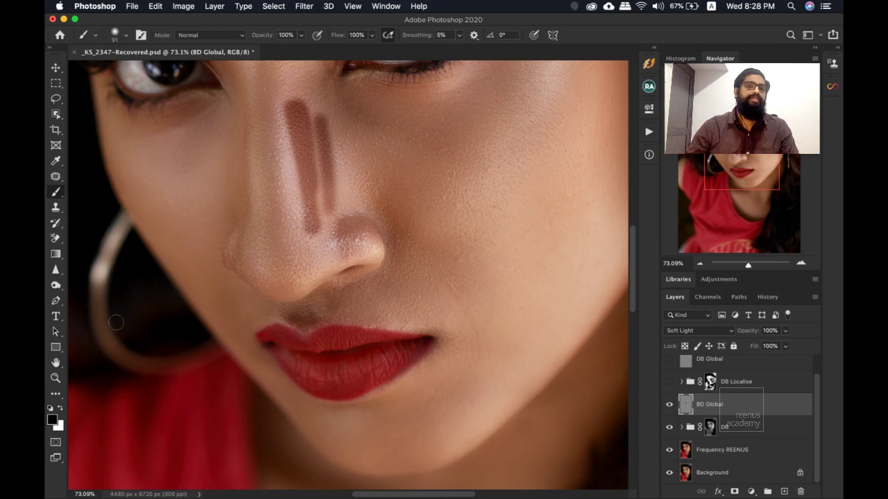
left_click(62, 409)
mouse_move(268, 108)
left_mouse_down()
mouse_move(279, 217)
mouse_move(286, 189)
left_mouse_up()
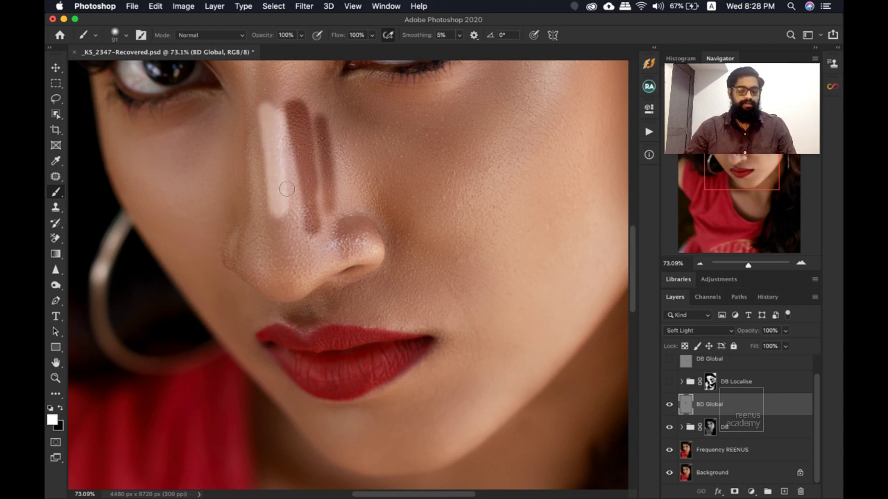
key("super+z")
key("super+z")
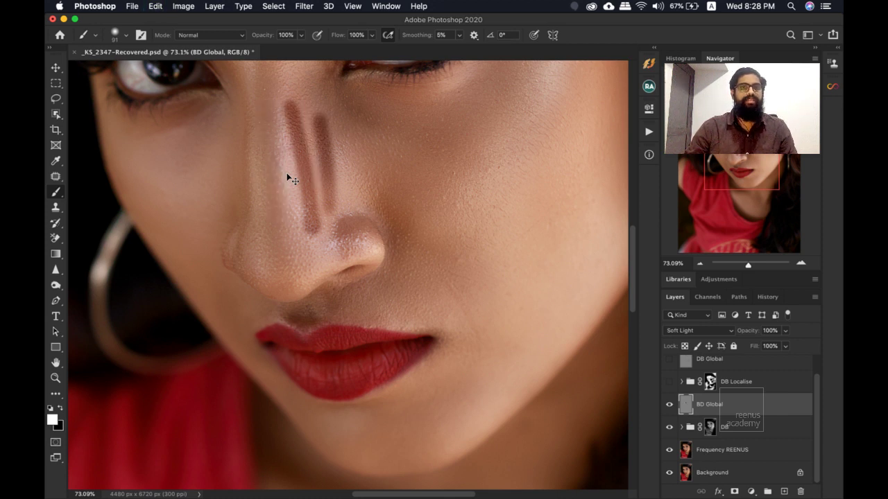
key("super+z")
key("super+z")
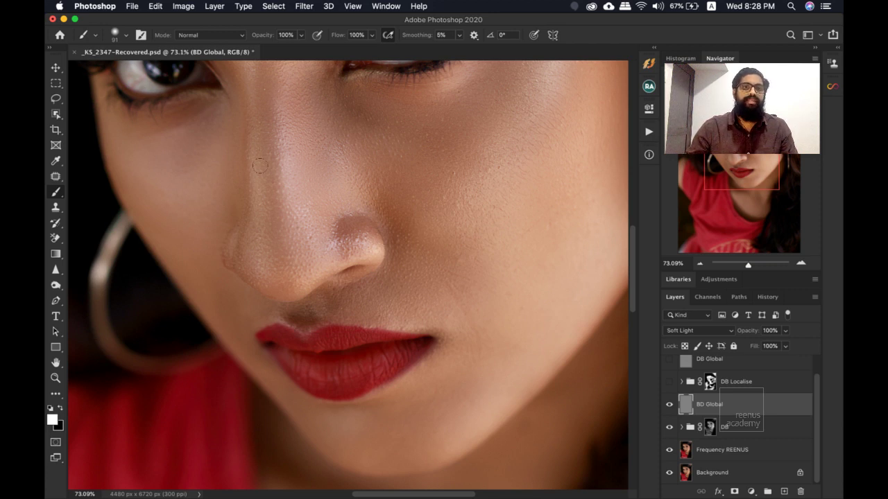
Set Transfer opacity and flow jitter to Pen Pressure in Brush Settings, then enable Airbrush build-up.
left_click(141, 36)
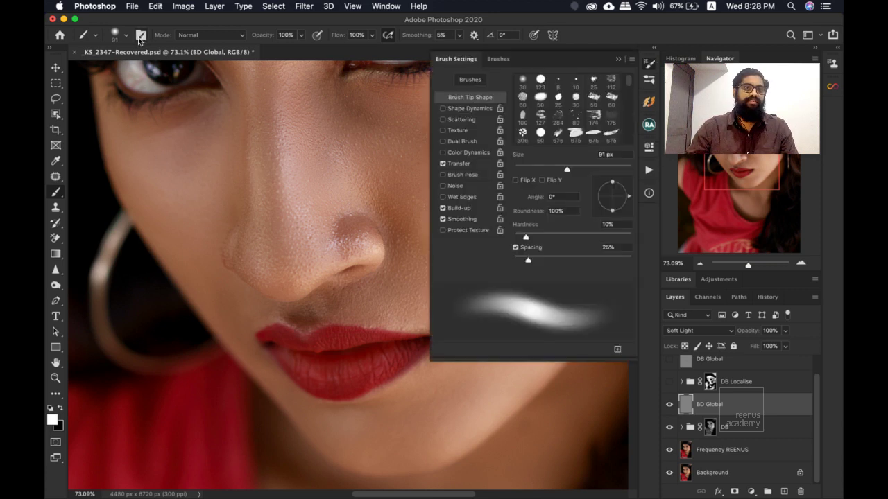
left_click(468, 165)
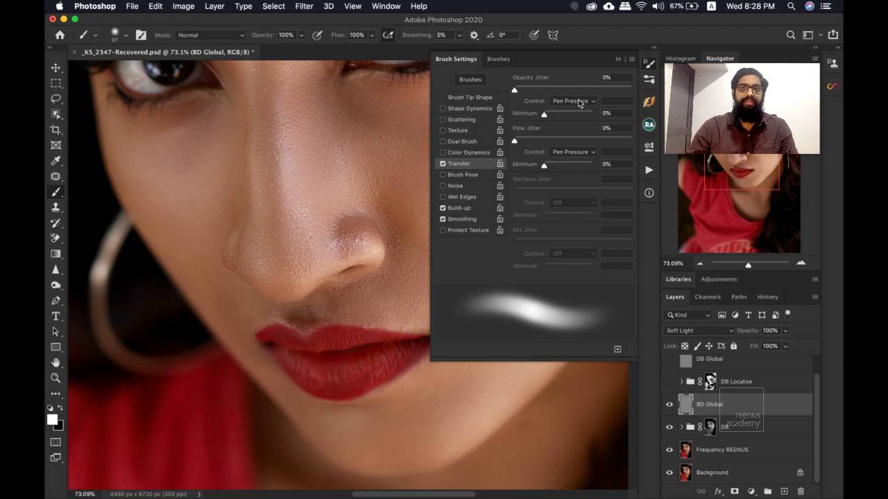
left_click(578, 103)
left_click(572, 101)
left_click(570, 152)
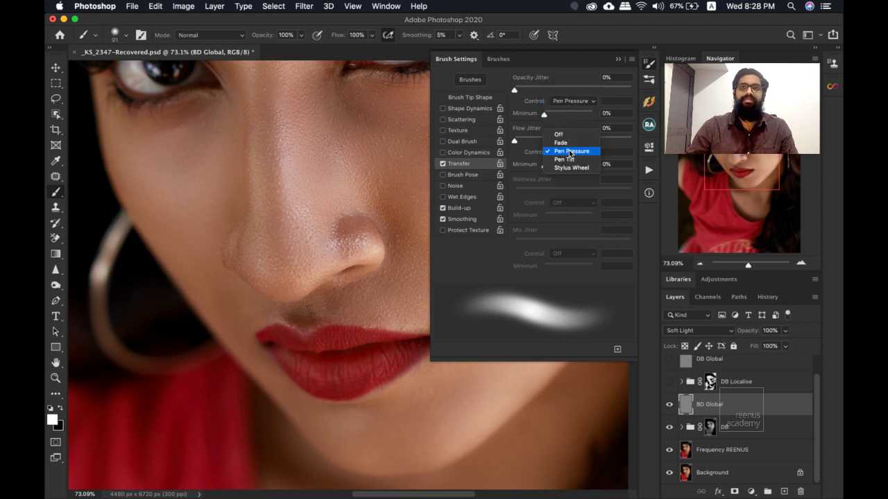
left_click(571, 152)
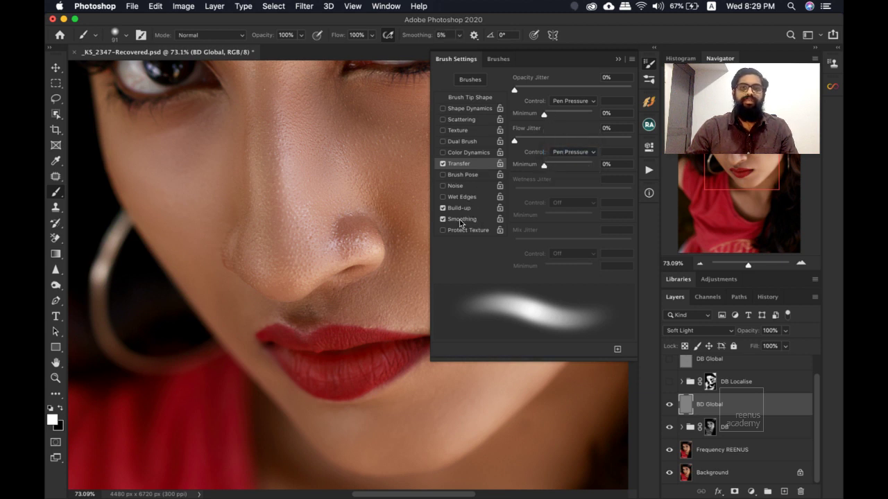
left_click(618, 59)
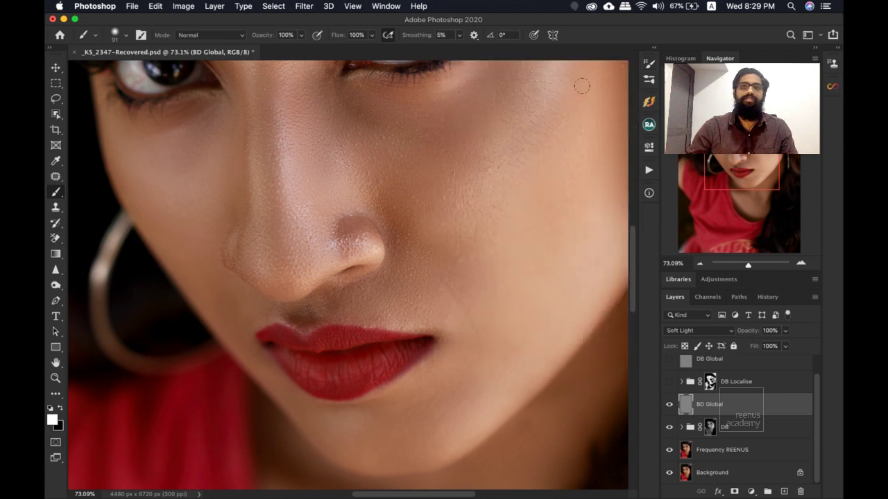
left_click(387, 34)
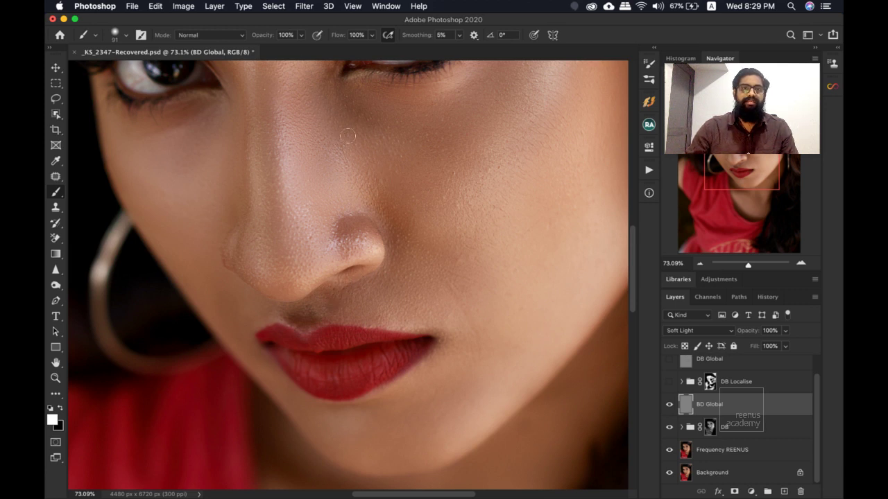
left_click_drag(348, 135, 365, 164)
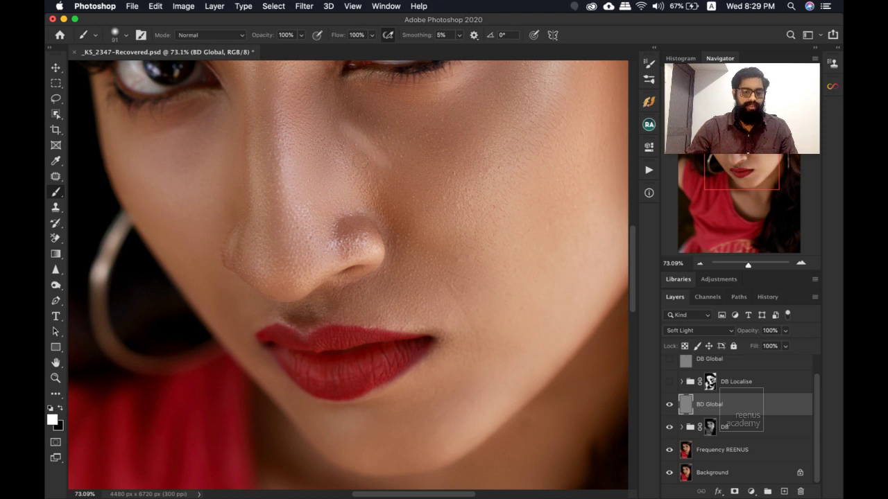
key("super+z")
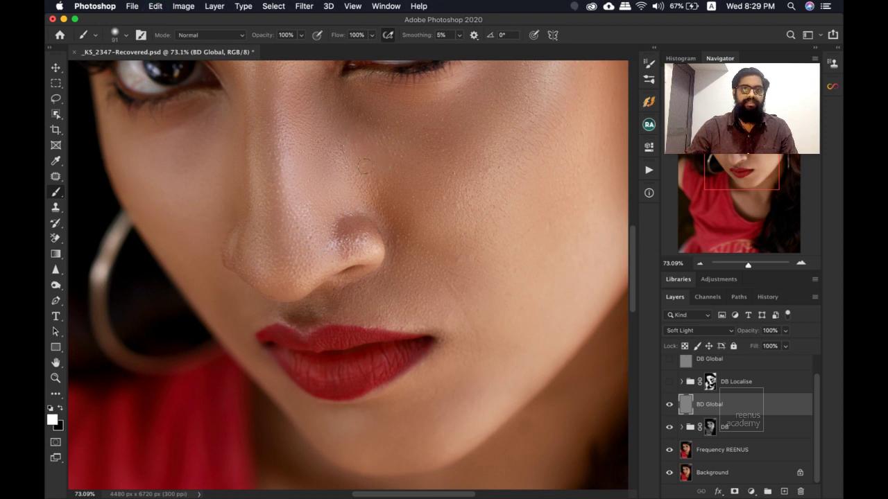
mouse_move(347, 133)
left_mouse_down()
mouse_move(385, 177)
mouse_move(409, 183)
mouse_move(350, 146)
mouse_move(414, 198)
left_mouse_up()
key("super+z")
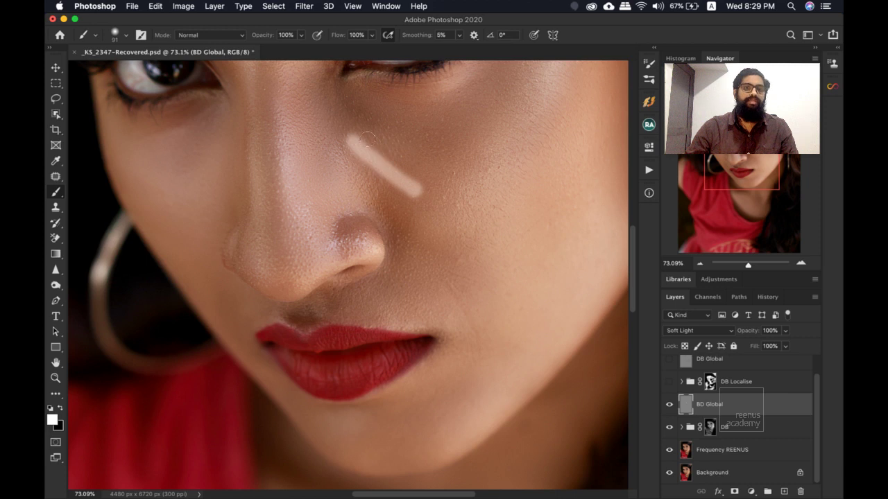
left_click_drag(365, 137, 412, 172)
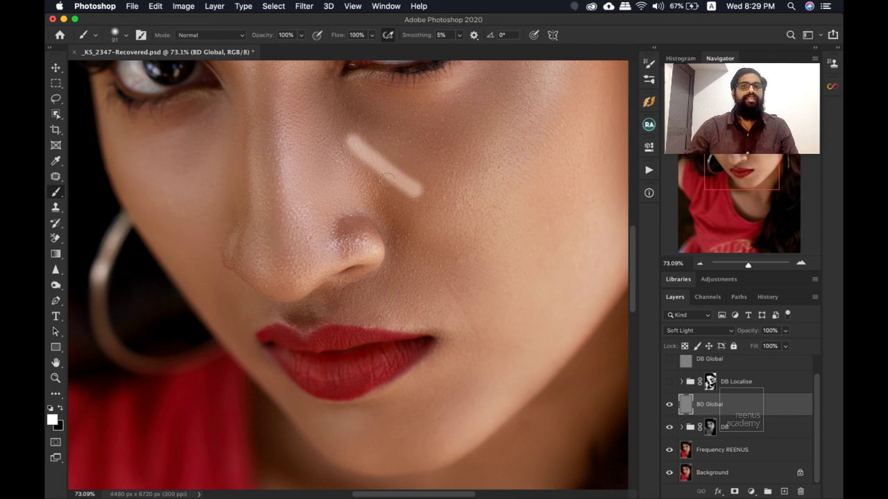
key("super+z")
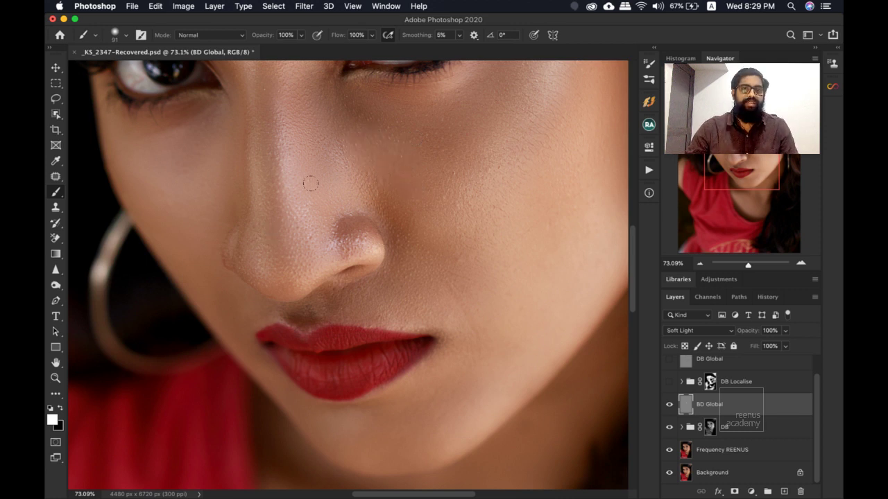
mouse_move(360, 148)
left_mouse_down()
mouse_move(396, 173)
mouse_move(374, 166)
left_mouse_up()
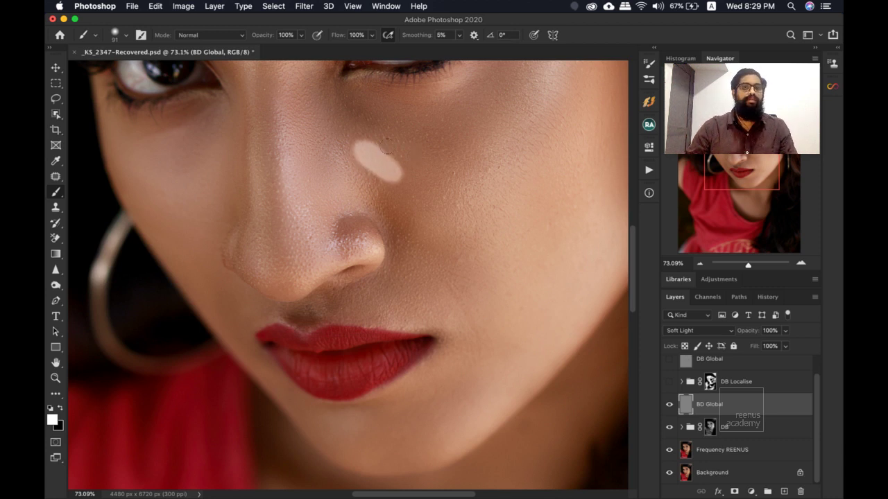
key("super+z")
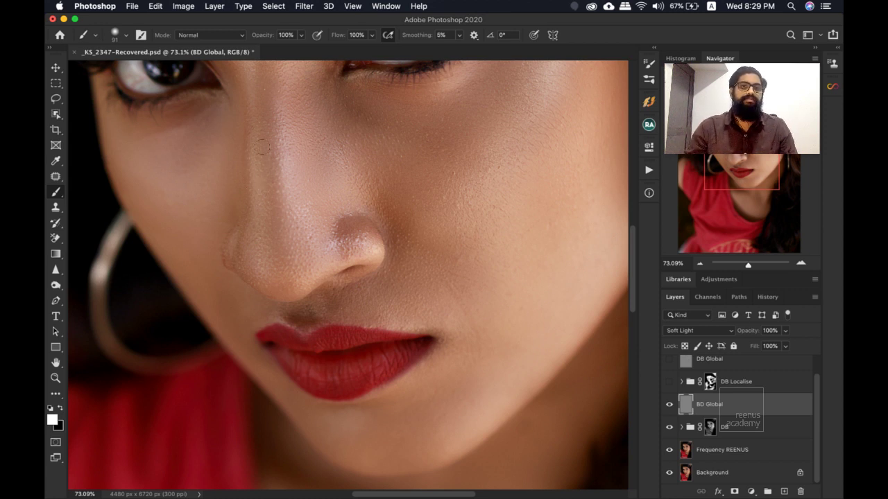
scroll(373, 208, "right", 5)
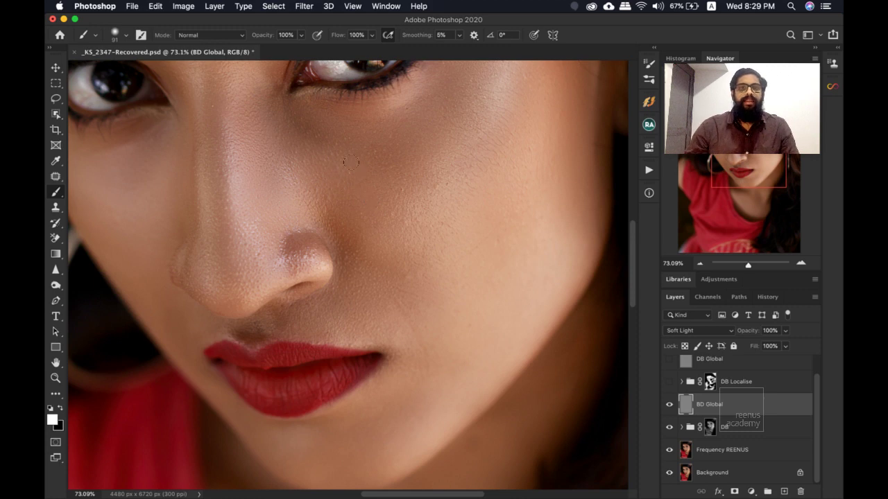
Zoom out slightly and open a second window of _KS_2347-Recovered.psd showing the whole photo.
key("z")
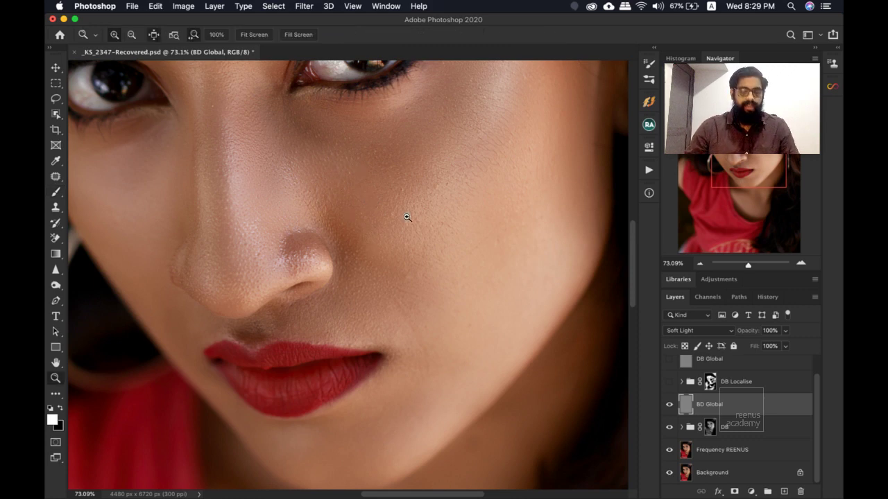
mouse_move(406, 214)
left_mouse_down()
mouse_move(360, 196)
mouse_move(381, 203)
mouse_move(367, 198)
mouse_move(366, 210)
mouse_move(425, 283)
mouse_move(374, 236)
mouse_move(432, 268)
mouse_move(381, 249)
left_mouse_up()
left_click(383, 7)
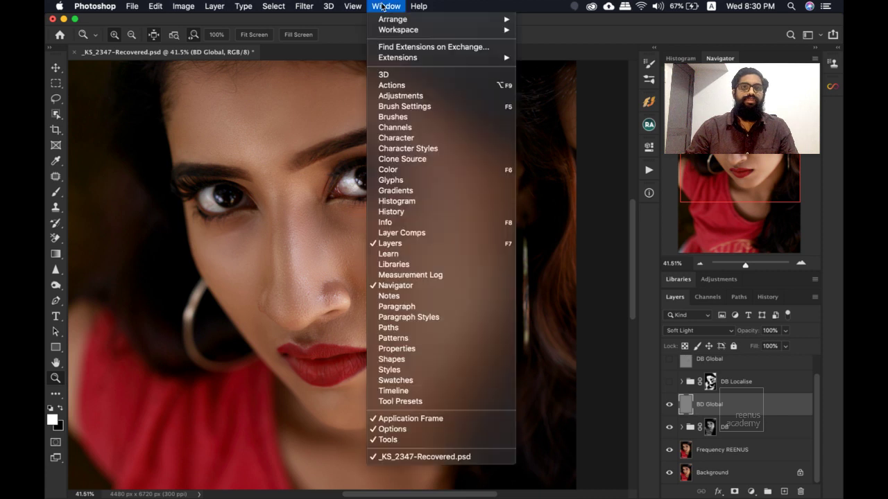
left_click(382, 7)
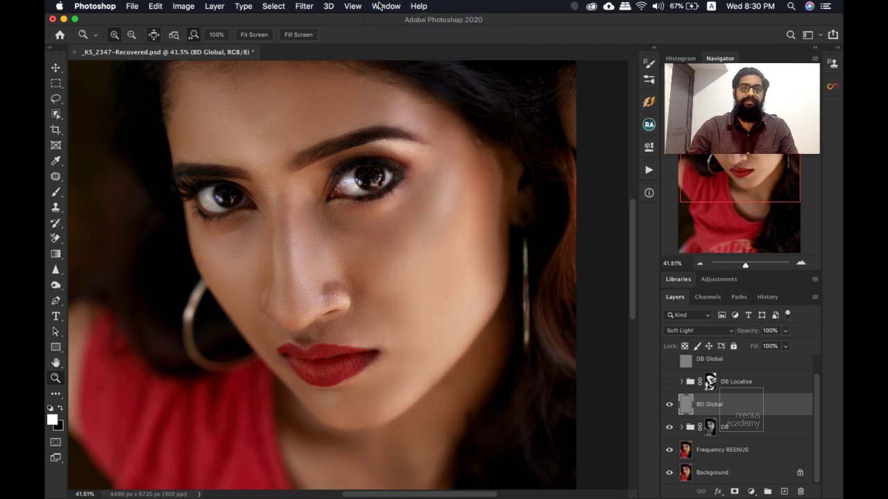
left_click(382, 6)
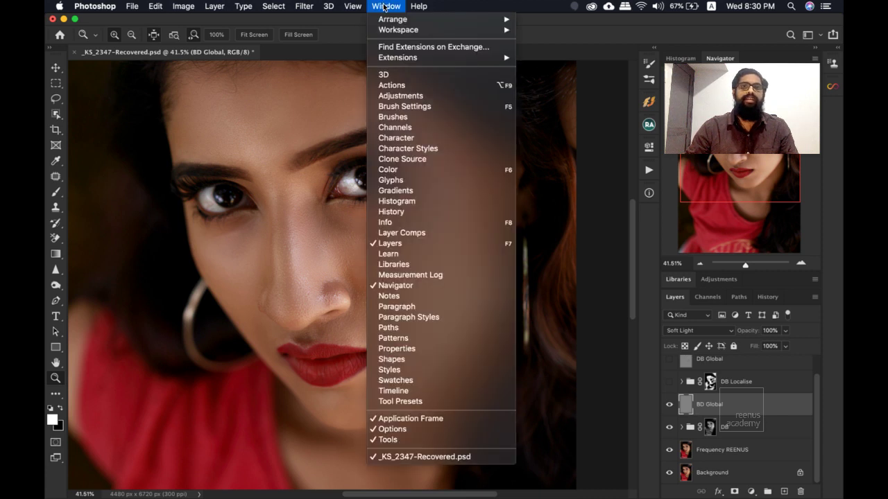
mouse_move(388, 21)
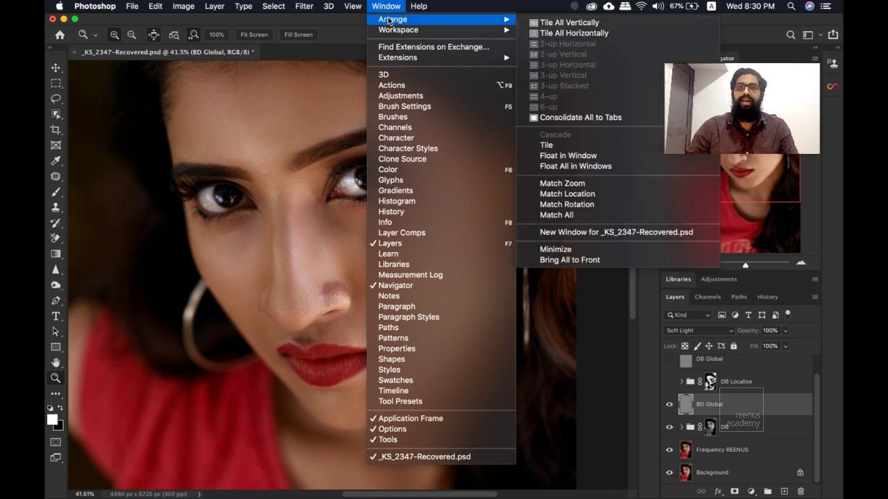
left_click(626, 233)
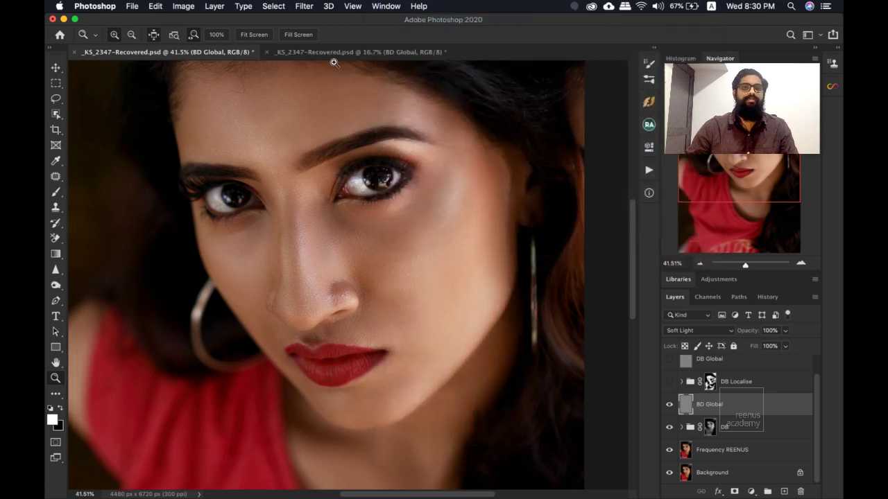
left_click(325, 52)
left_click(221, 51)
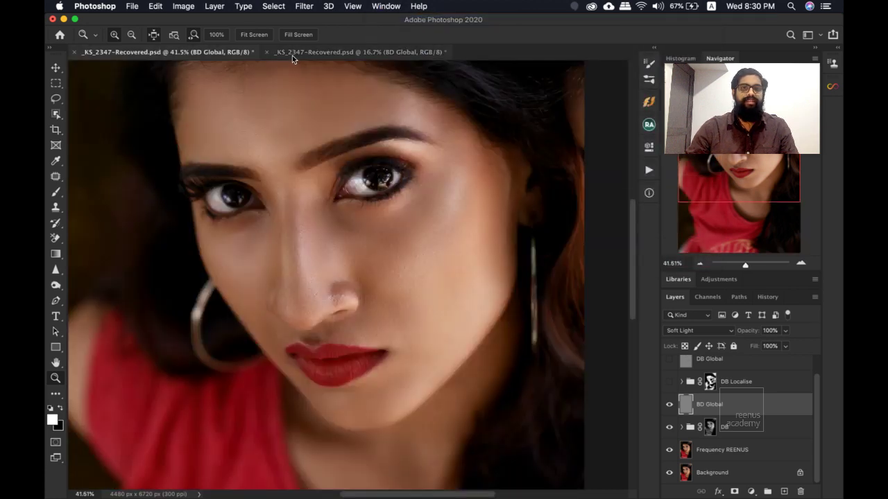
left_click(291, 54)
left_click(257, 52)
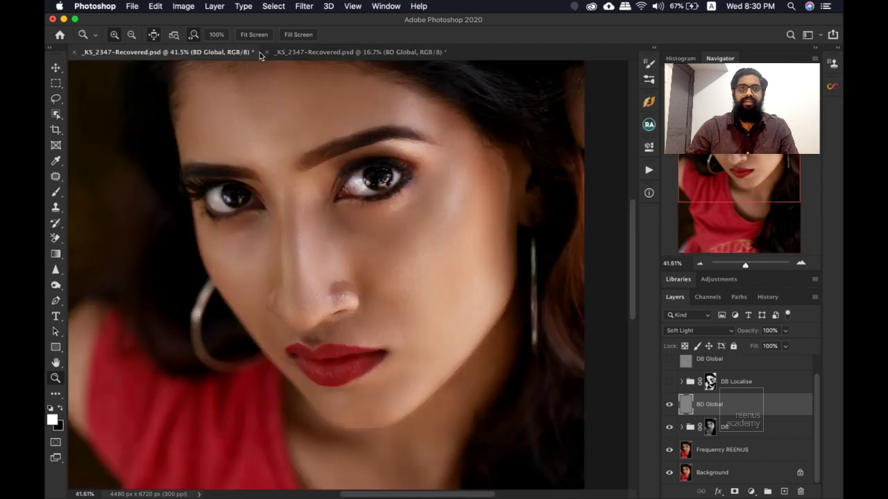
Arrange both document windows side by side with 2-up Vertical.
left_click(385, 7)
mouse_move(595, 19)
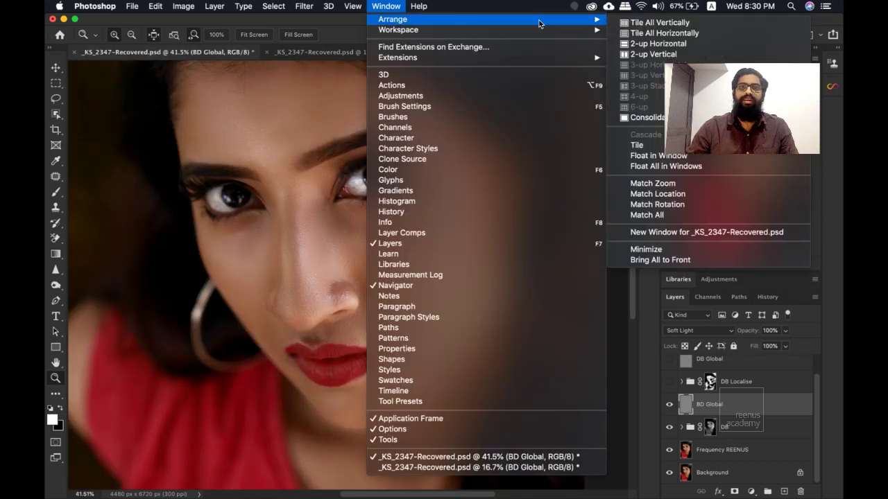
left_click(651, 53)
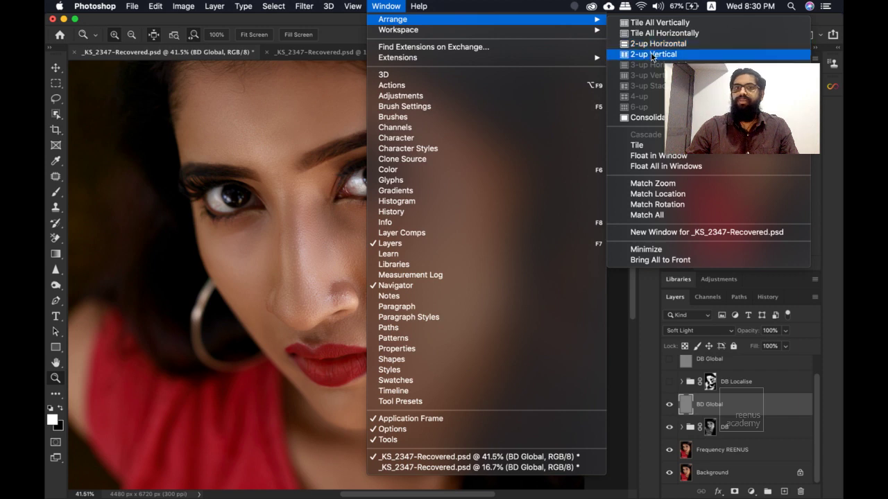
left_click(490, 239)
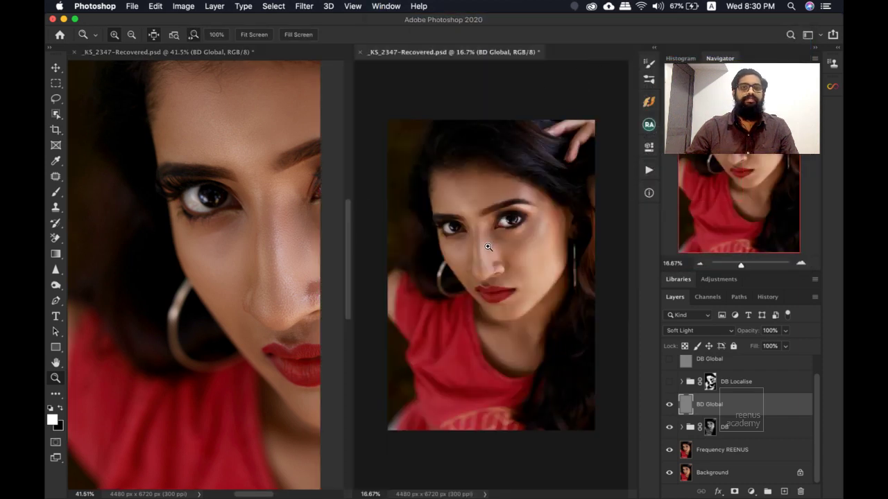
left_click(531, 264, "alt")
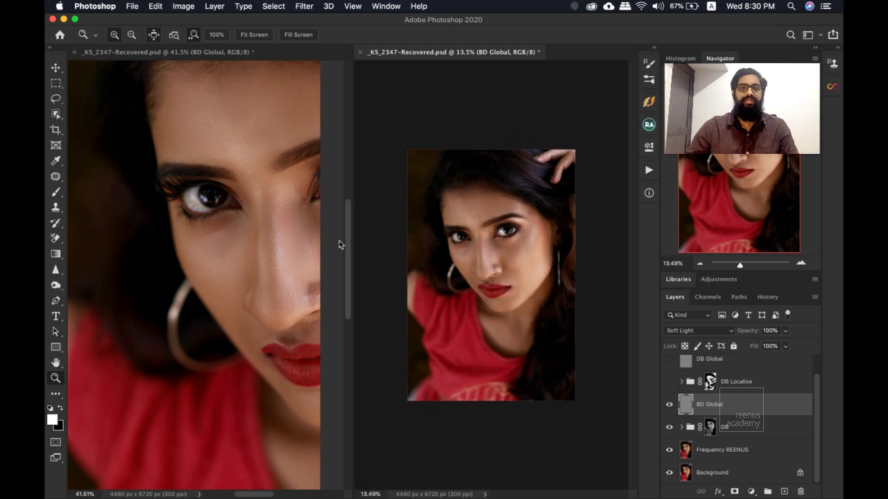
left_click_drag(353, 243, 466, 240)
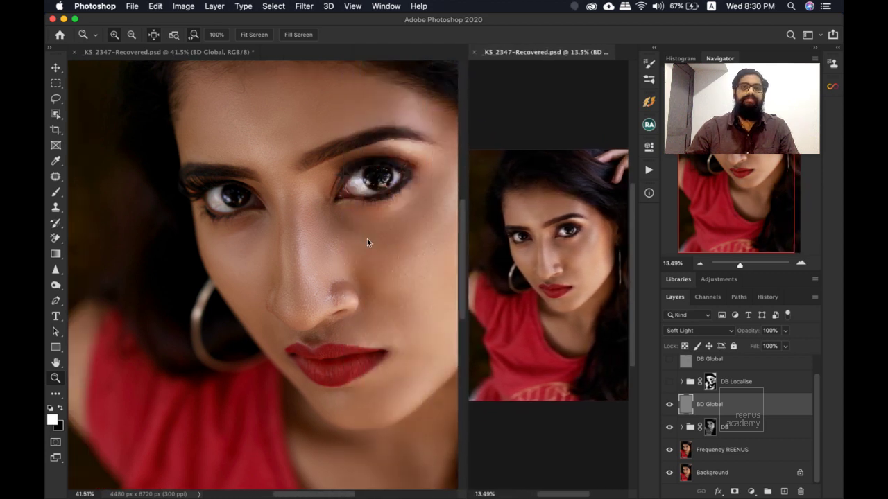
left_click(341, 244)
left_click_drag(347, 248, 257, 238)
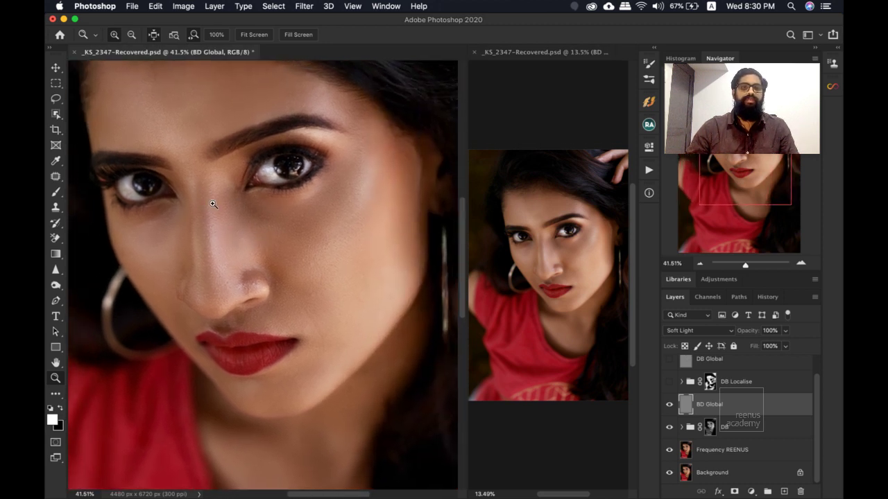
scroll(226, 239, "up", 1)
scroll(226, 239, "up", 7)
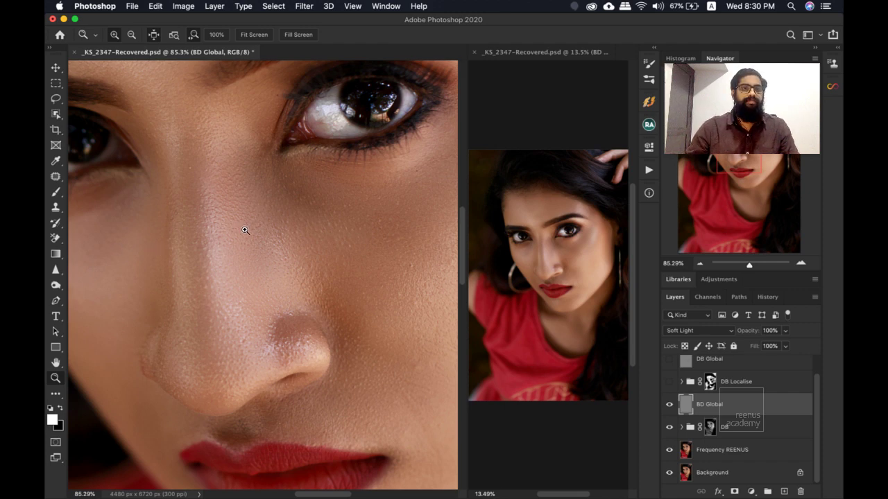
scroll(240, 231, "down", 2)
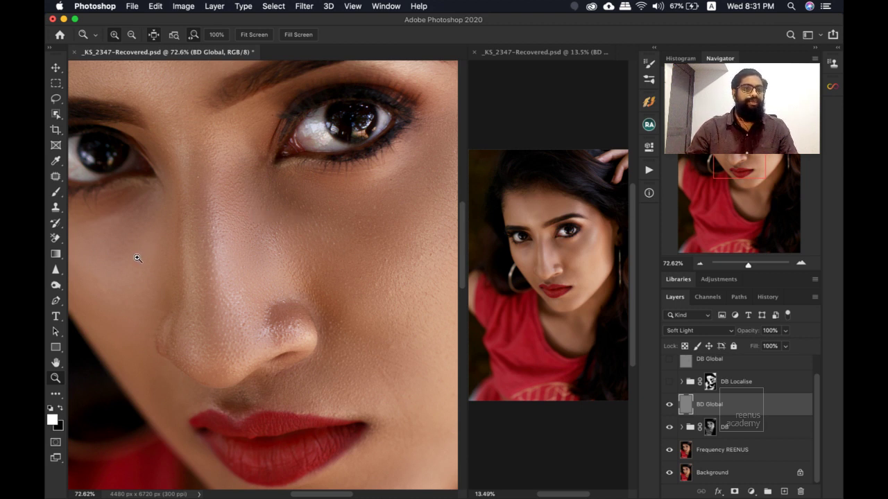
Select the Rotate View Tool from the Hand tool flyout.
left_click(56, 363)
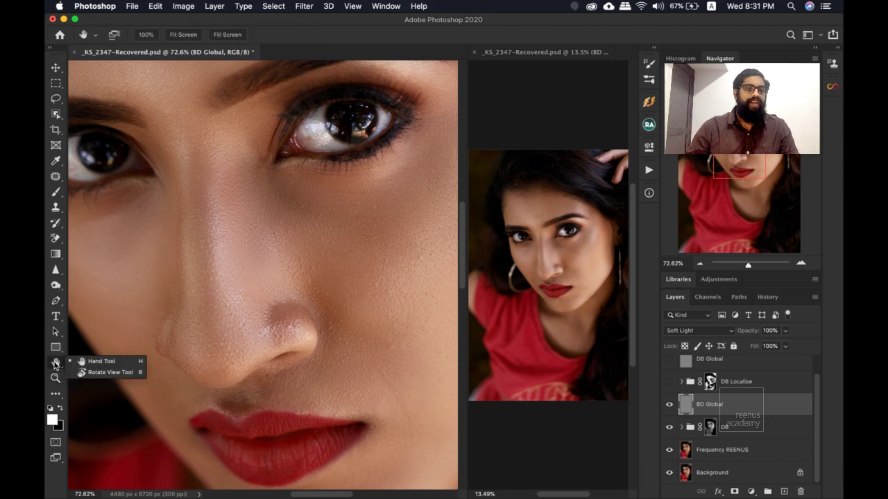
left_click(58, 364)
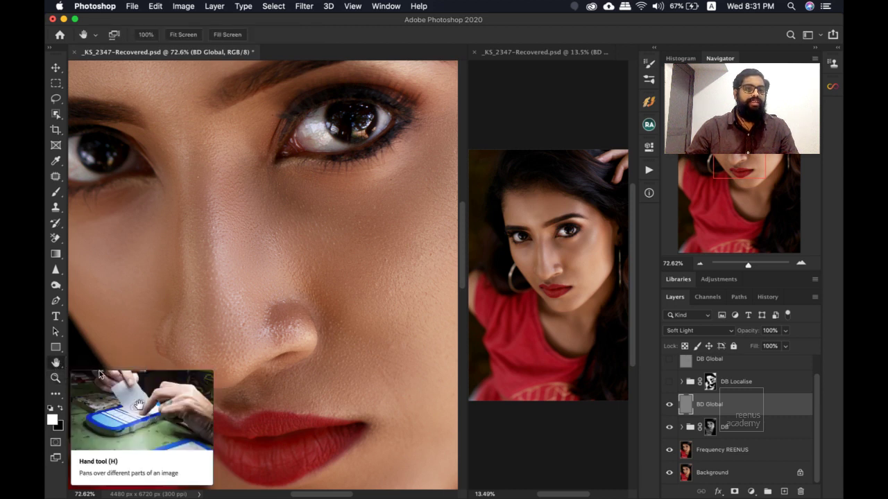
left_click(57, 367)
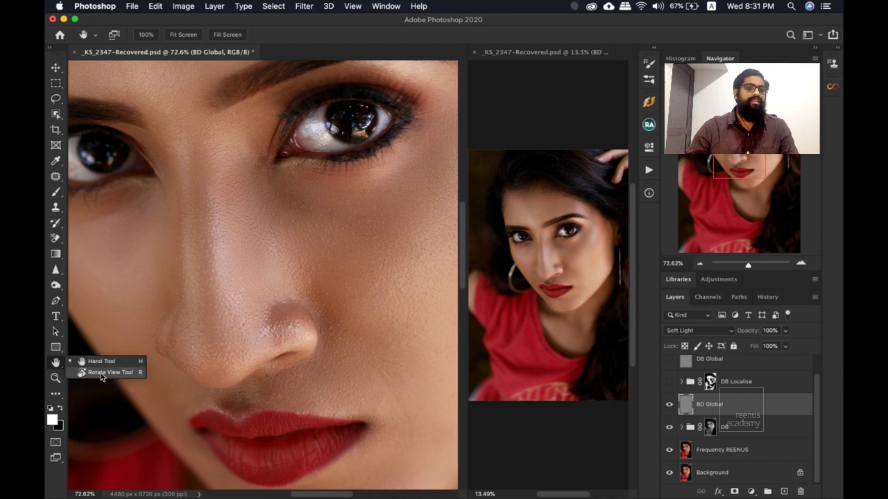
left_click(101, 373)
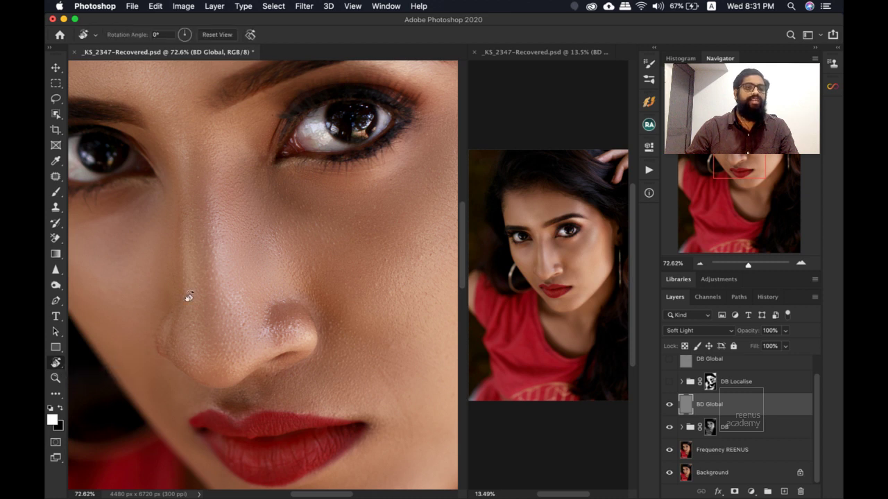
Rotate the canvas view through several angles, settling at -16°, then reset toward level.
left_click_drag(234, 222, 204, 304)
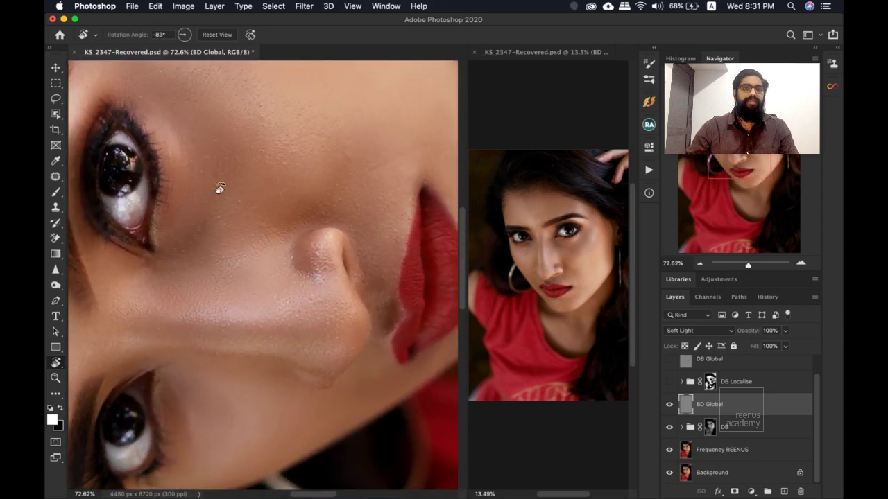
left_click_drag(218, 188, 357, 244)
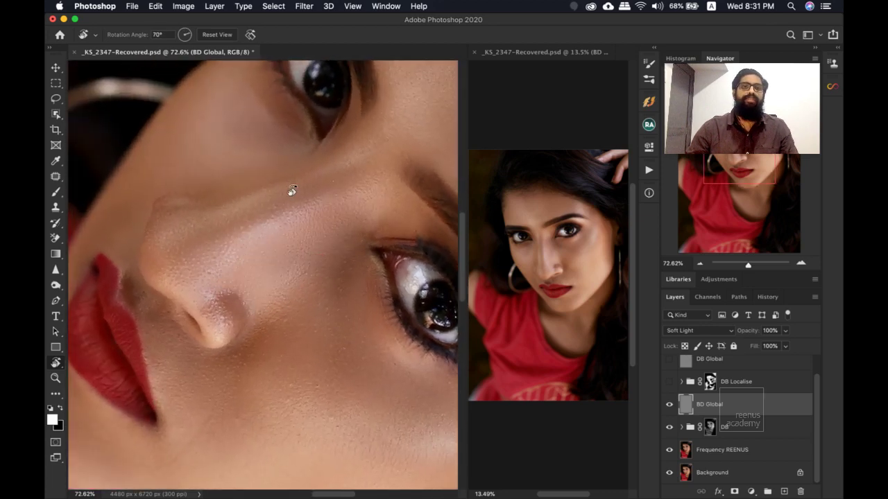
left_click_drag(292, 191, 267, 155)
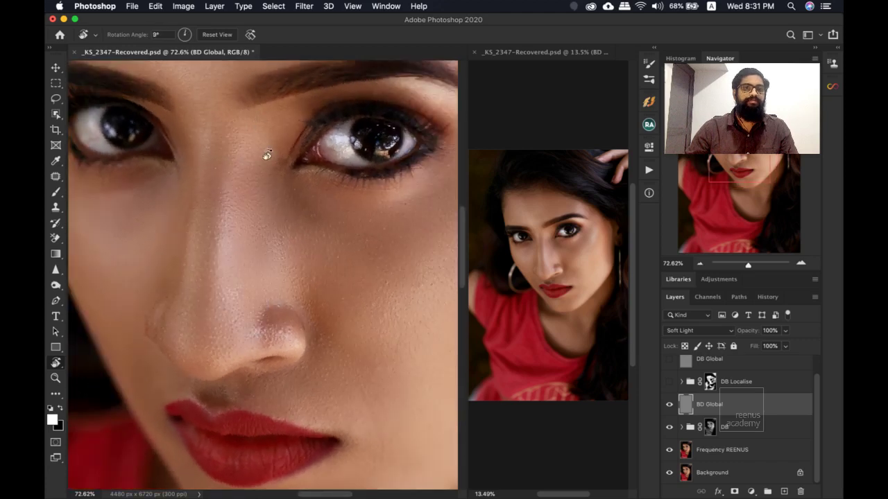
left_click_drag(232, 184, 234, 72)
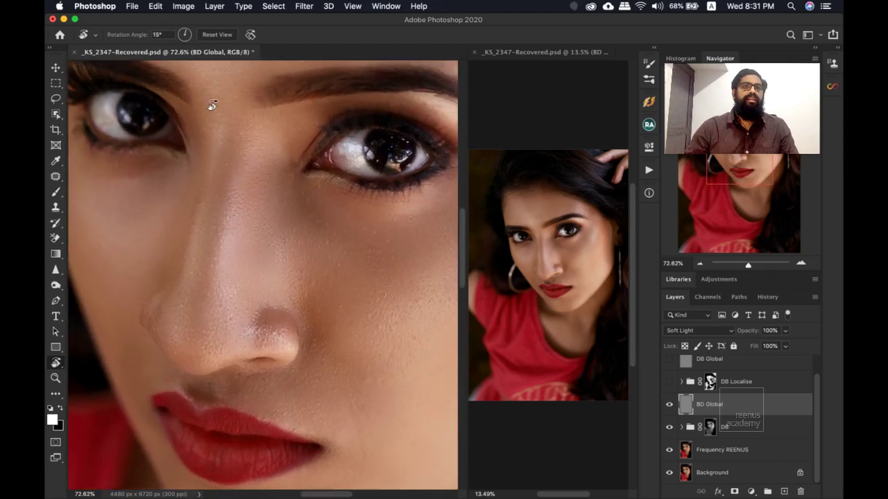
left_click_drag(238, 174, 266, 199)
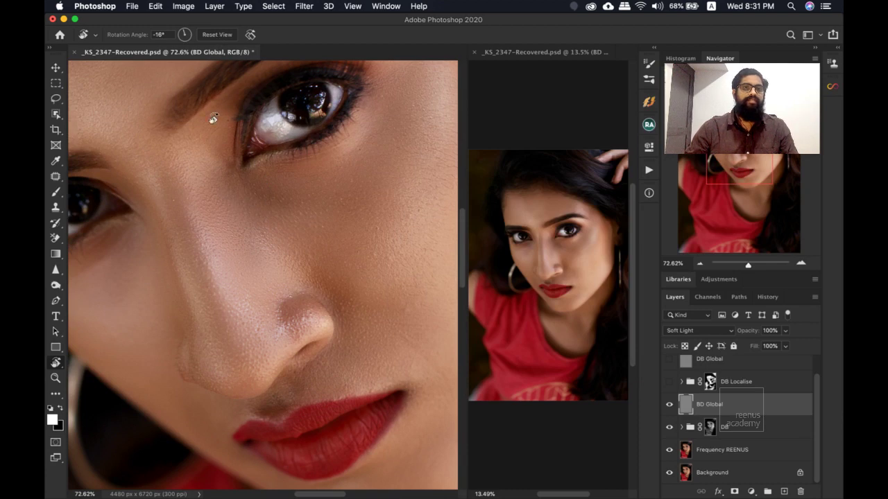
key("b")
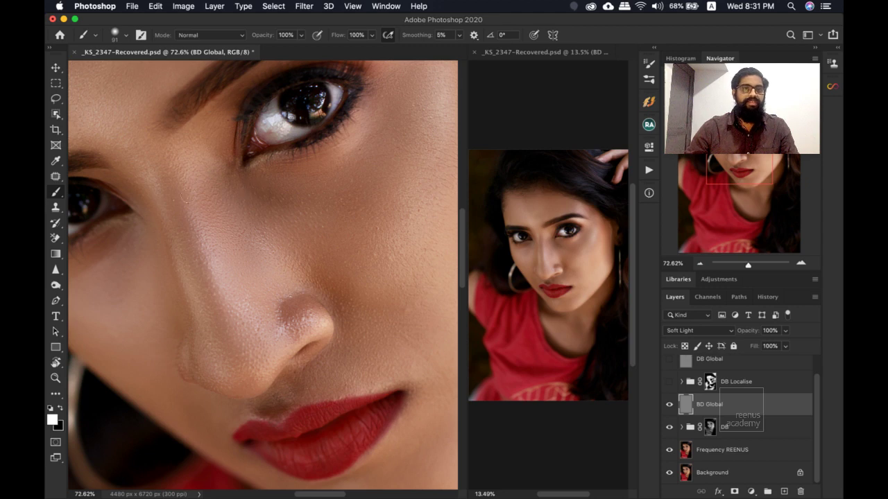
key("r")
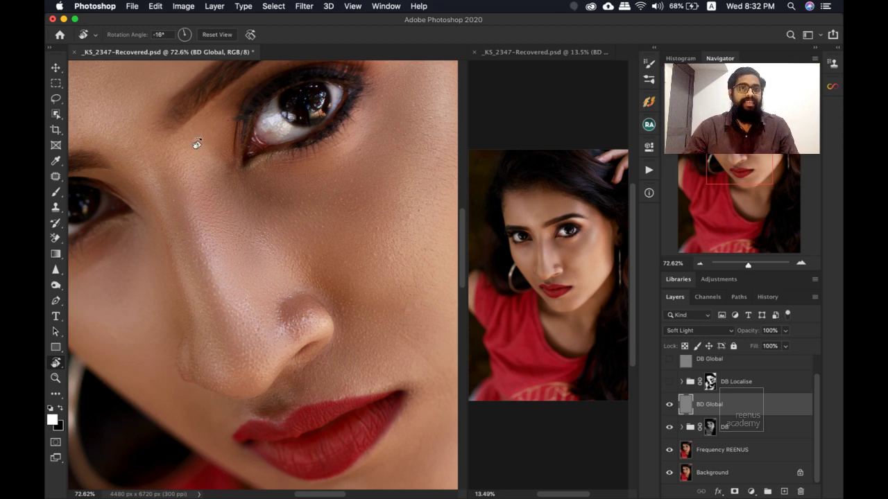
key("Escape")
Level the canvas rotation, switch to the Brush, and pan to the nose, lips and earring.
key("c")
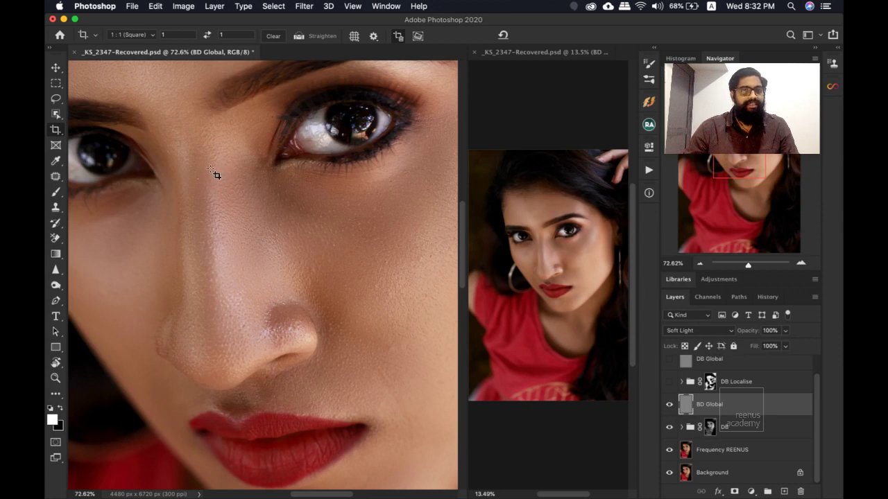
key("v")
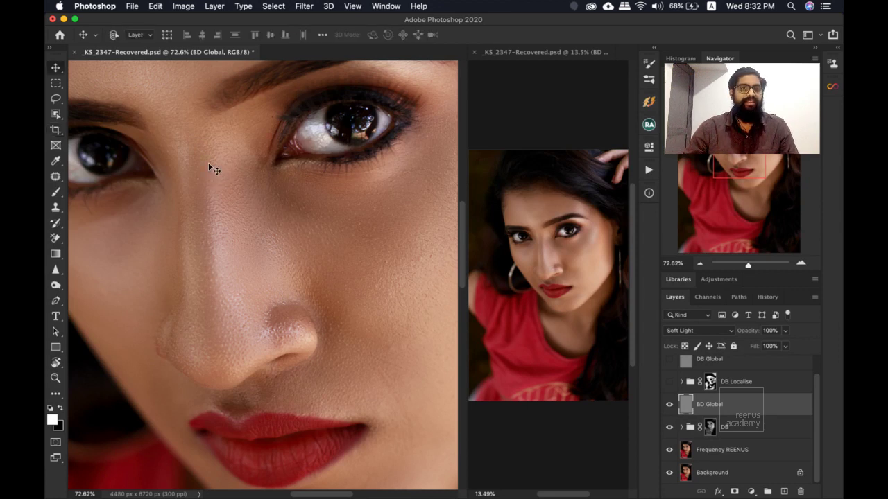
key("b")
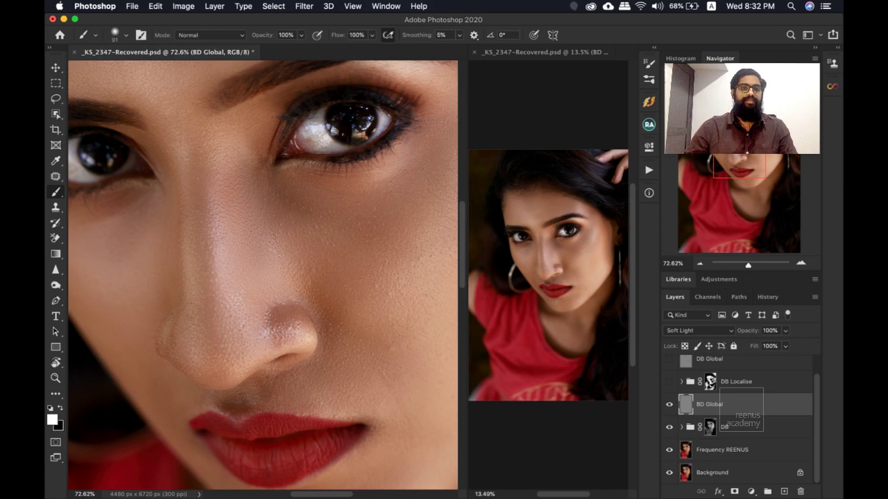
left_click_drag(217, 318, 218, 206)
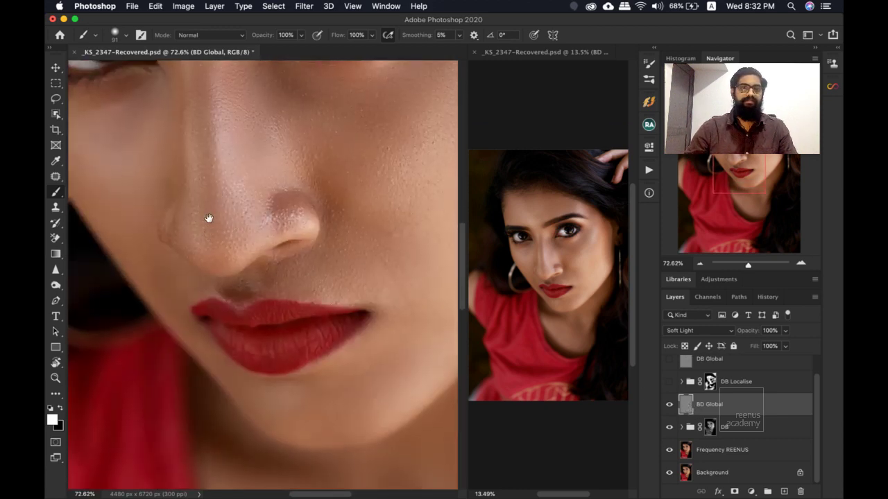
left_click_drag(209, 219, 241, 251)
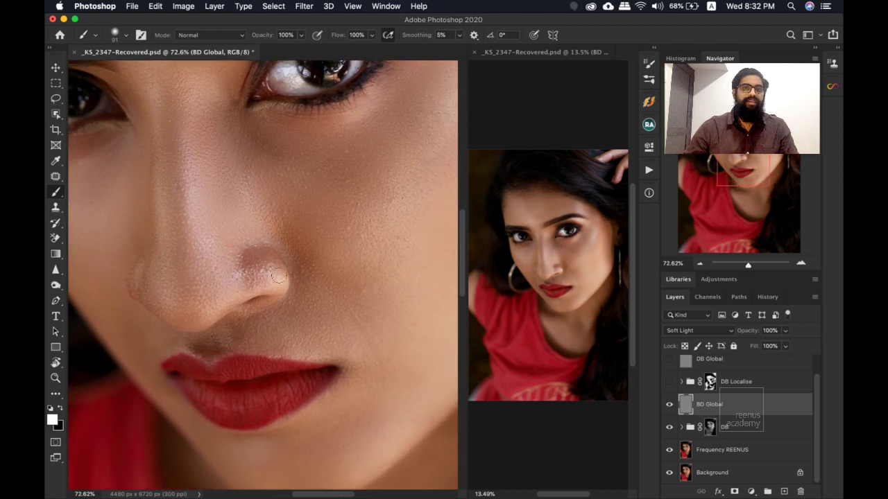
left_click_drag(252, 296, 316, 205)
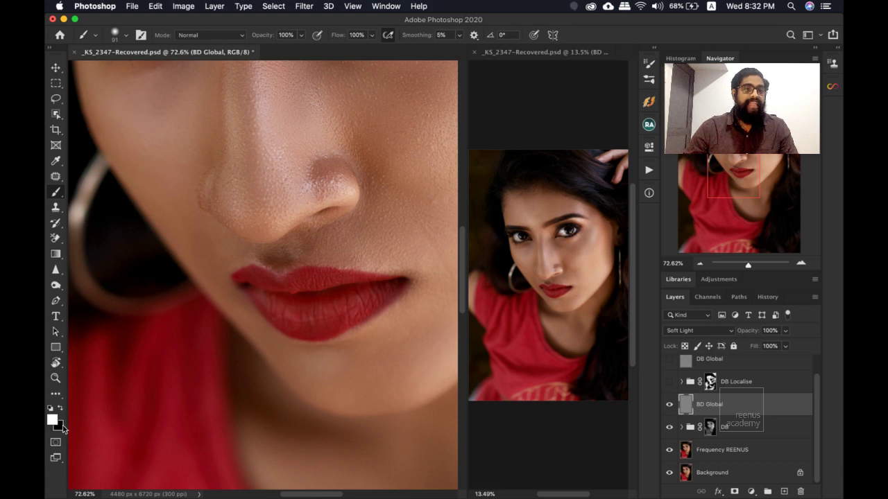
Lower the brush flow to 1% and shrink the brush diameter.
key("x")
key("x")
key("x")
key("x")
key("x")
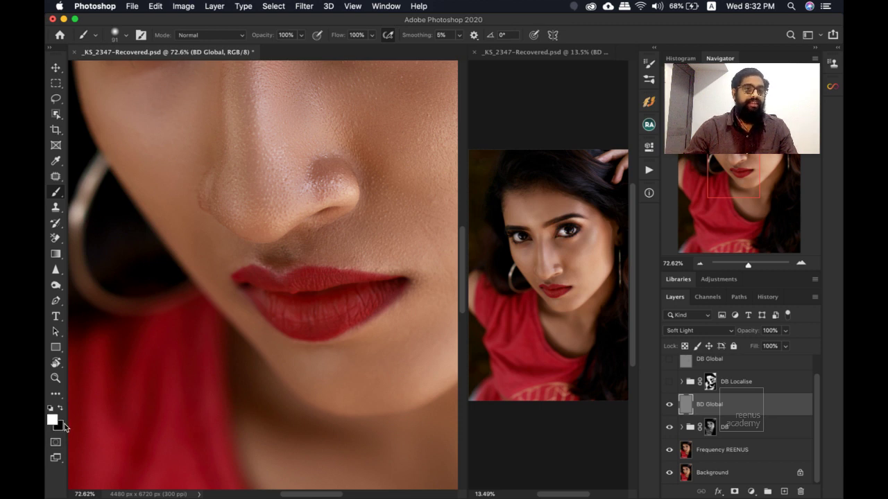
key("x")
key("x")
key("x")
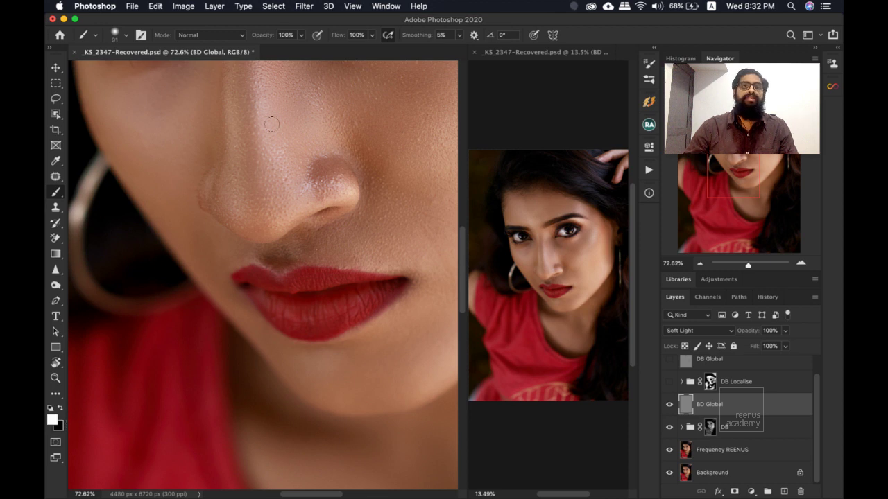
left_click(371, 36)
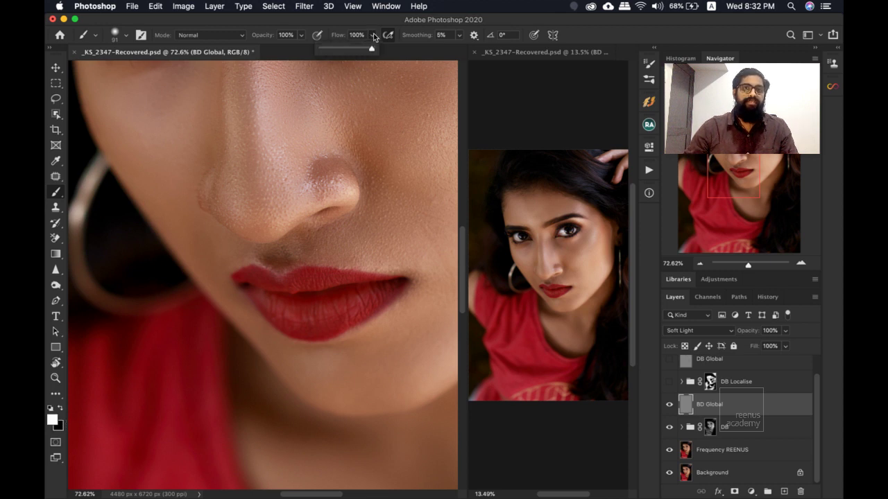
left_click(323, 47)
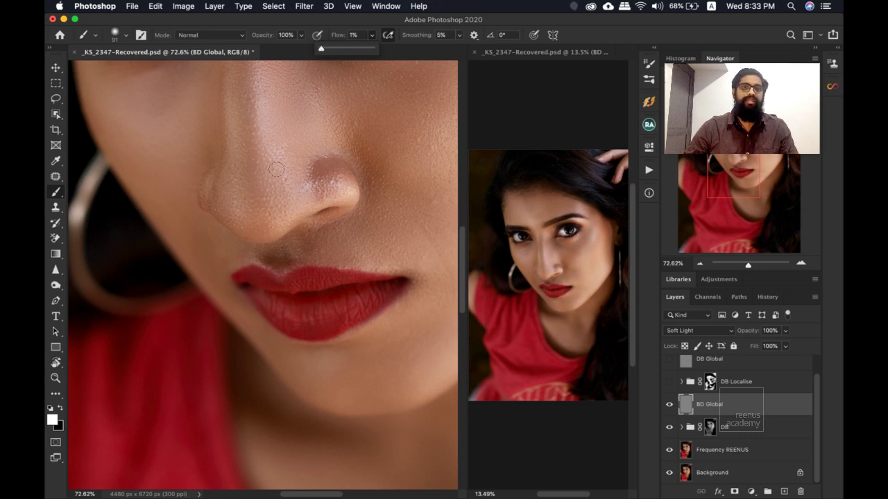
scroll(289, 182, "right", 3)
scroll(278, 208, "up", 2)
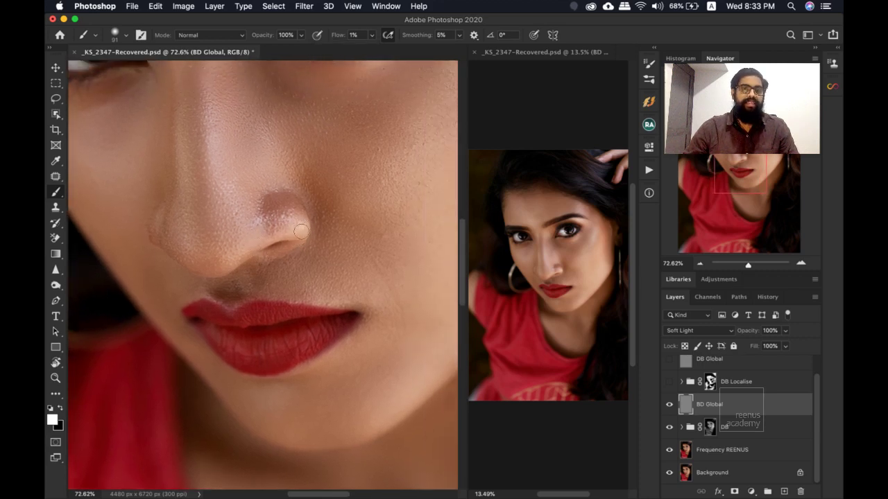
mouse_move(279, 223)
left_mouse_down()
mouse_move(267, 223)
mouse_move(280, 231)
left_mouse_up()
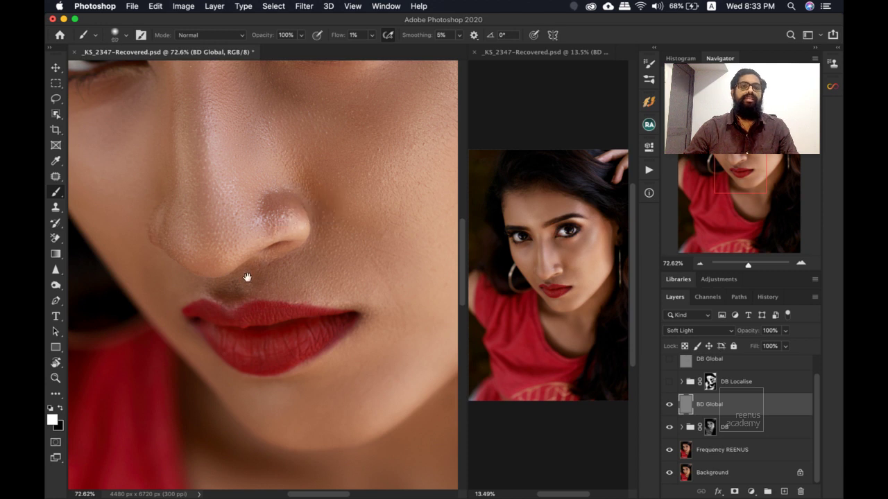
Zoom in to 161% around the lips.
left_click_drag(247, 278, 281, 208)
key("ctrl+alt+space")
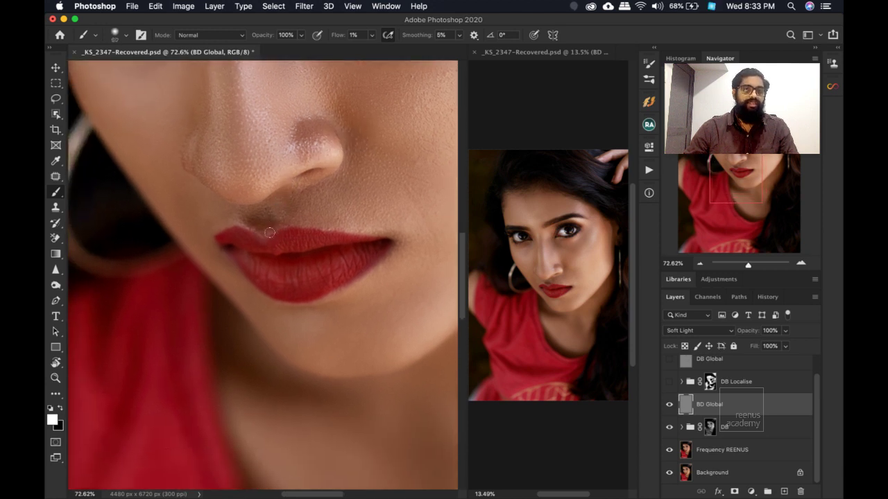
left_click_drag(264, 231, 301, 236)
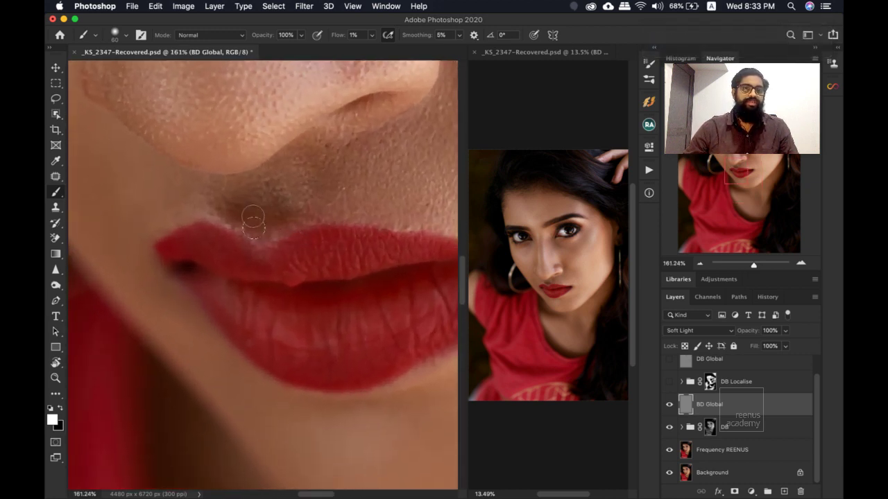
Set the brush flow to 3% and shrink the brush to a small diameter.
left_click(357, 36)
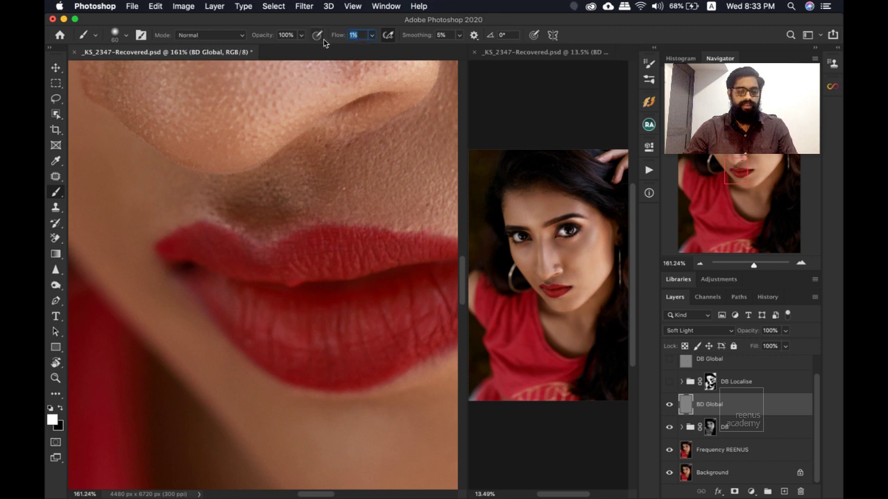
type("3")
key("Return")
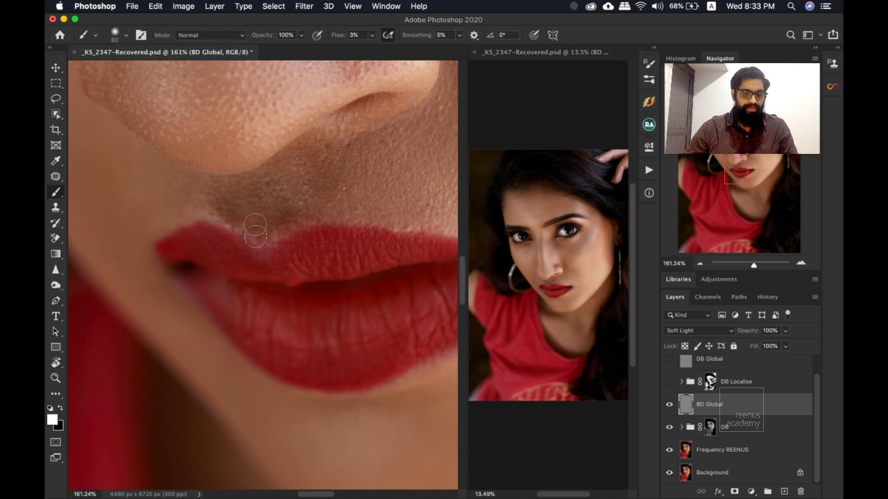
mouse_move(254, 207)
left_mouse_down()
mouse_move(262, 210)
mouse_move(248, 210)
left_mouse_up()
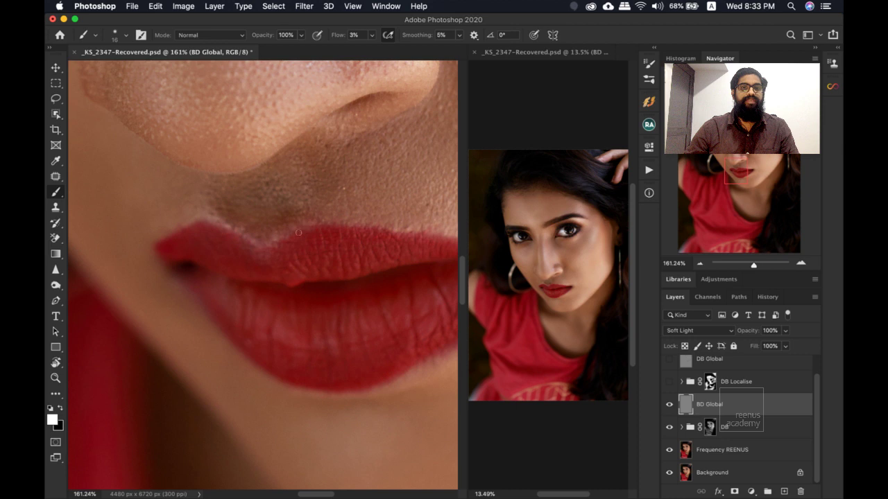
Bring the nose and upper lip into view, switch to black, and resize the brush from 9 to 19.
left_click_drag(305, 233, 257, 236)
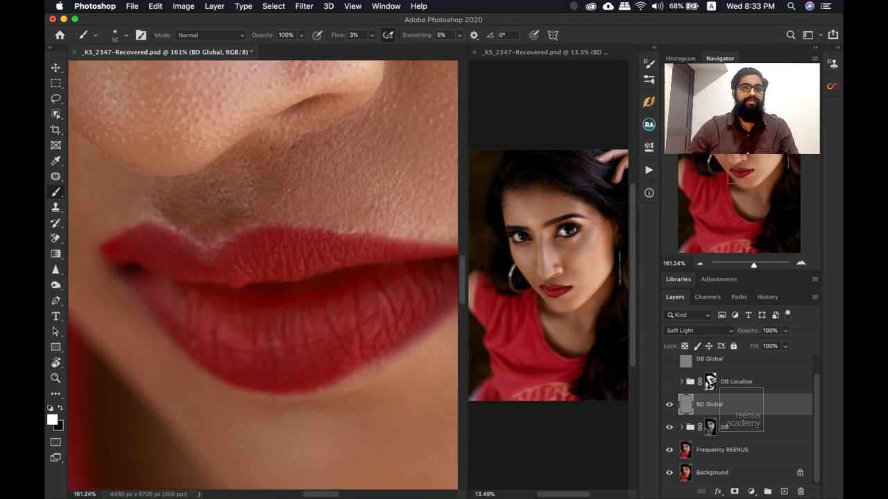
left_click_drag(342, 236, 282, 217)
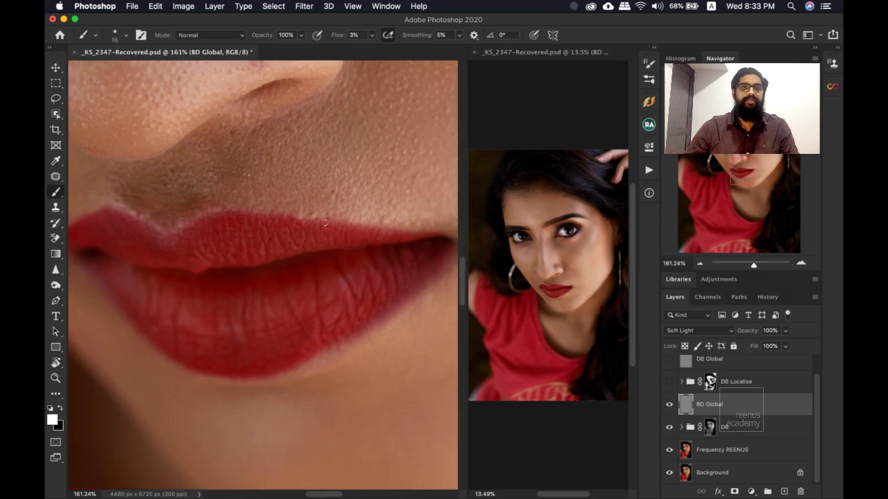
left_click_drag(348, 241, 271, 268)
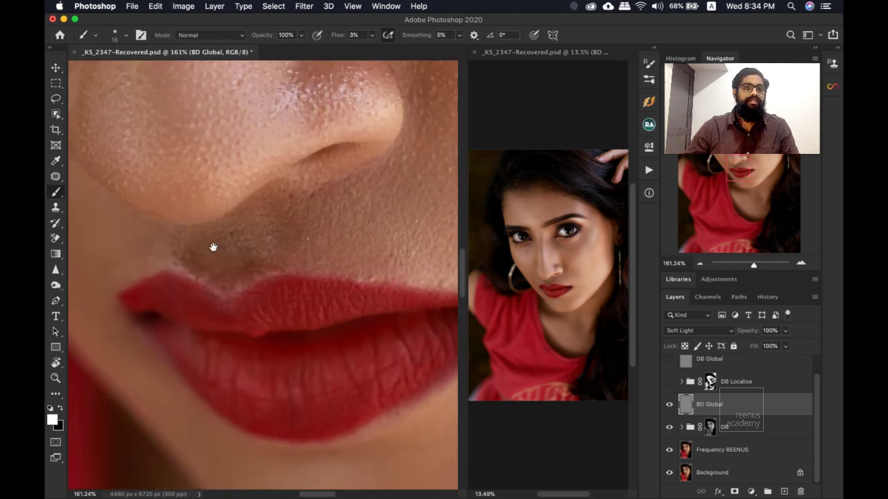
left_click_drag(214, 248, 204, 303)
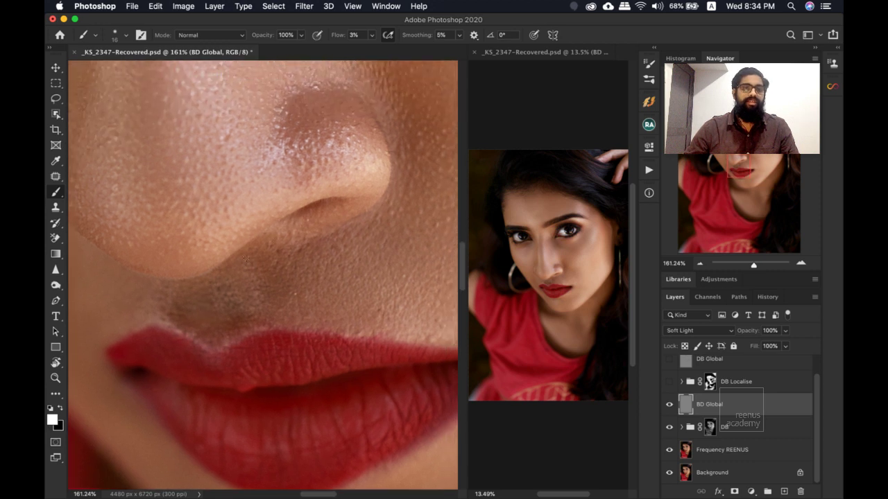
key("x")
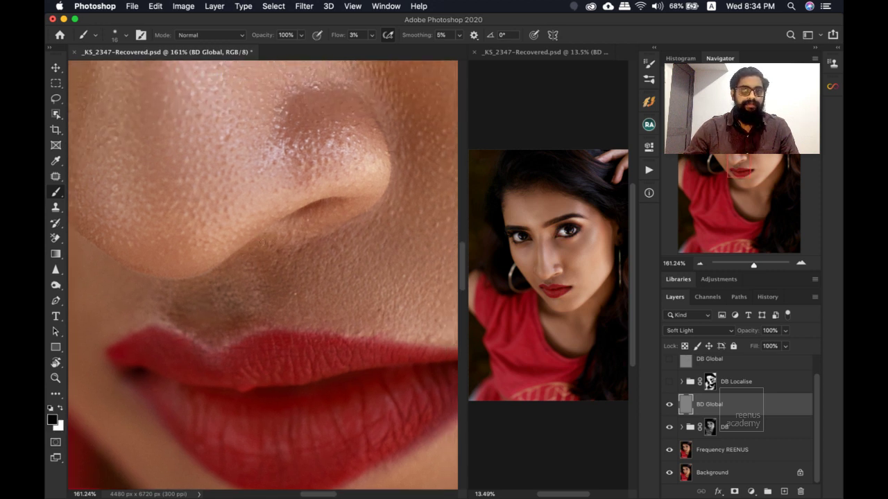
right_click(271, 221)
key("Escape")
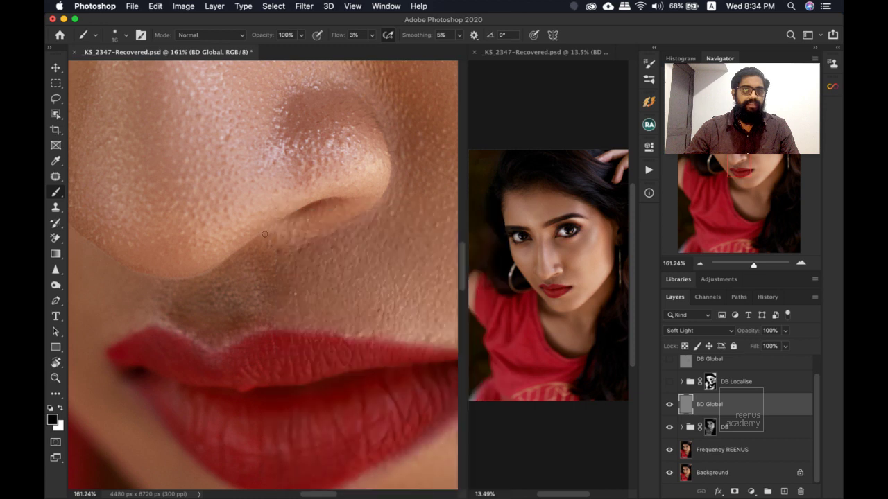
left_click_drag(270, 229, 270, 228)
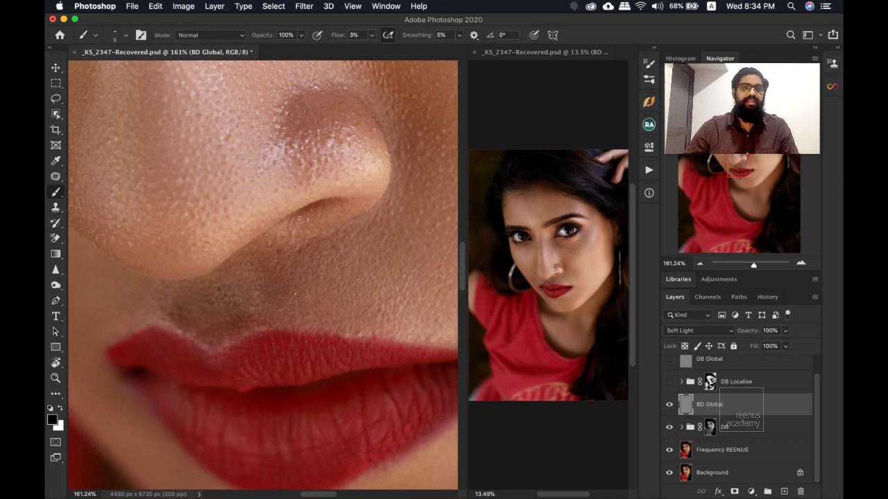
left_click_drag(321, 210, 327, 210)
left_click(320, 213, "alt")
key("s")
key("d")
left_click(305, 212)
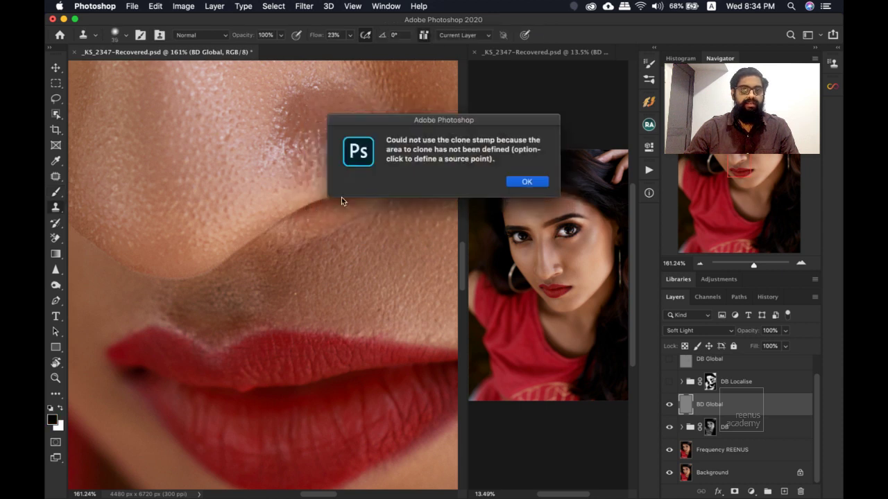
left_click(529, 180)
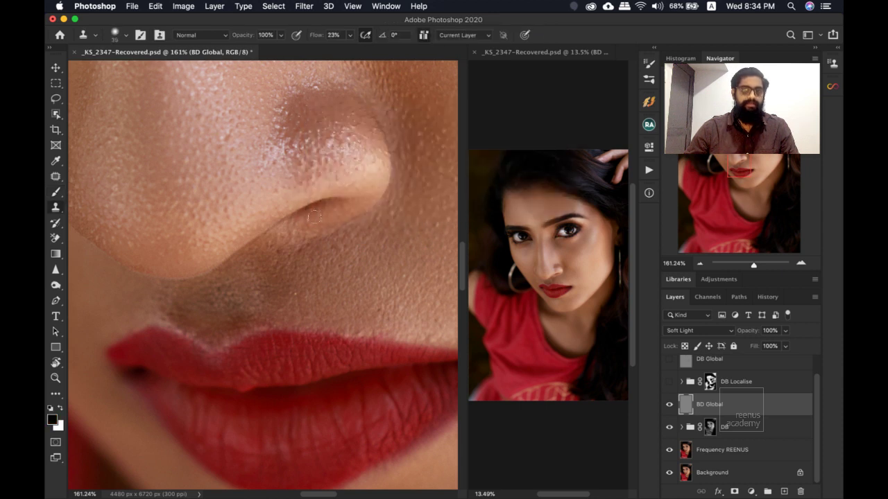
left_click(316, 213)
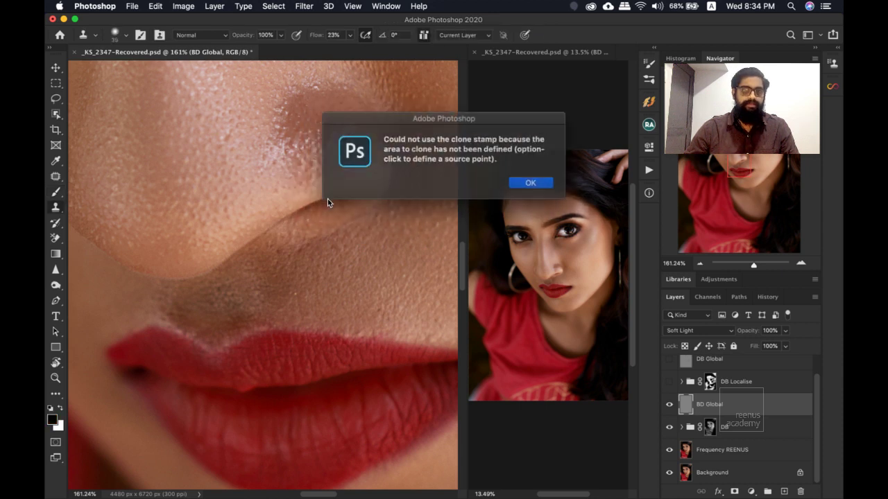
left_click(524, 182)
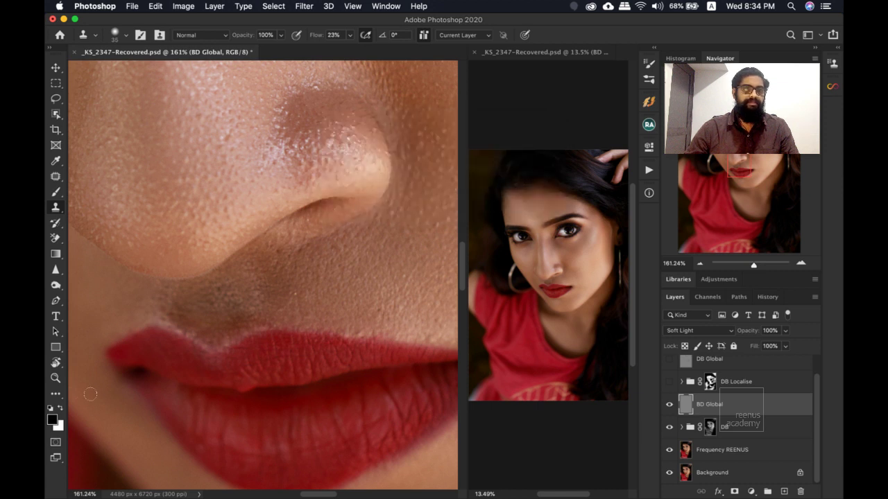
left_click(53, 419)
left_click(462, 178)
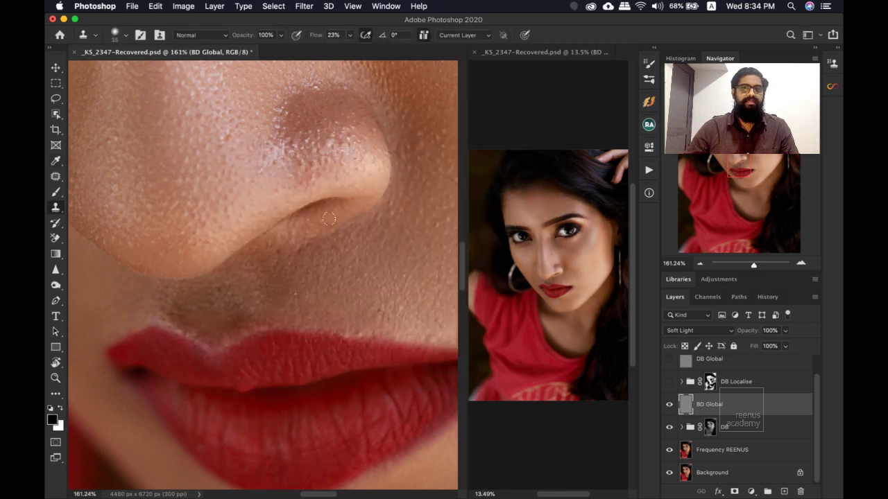
left_click(314, 207)
key("Return")
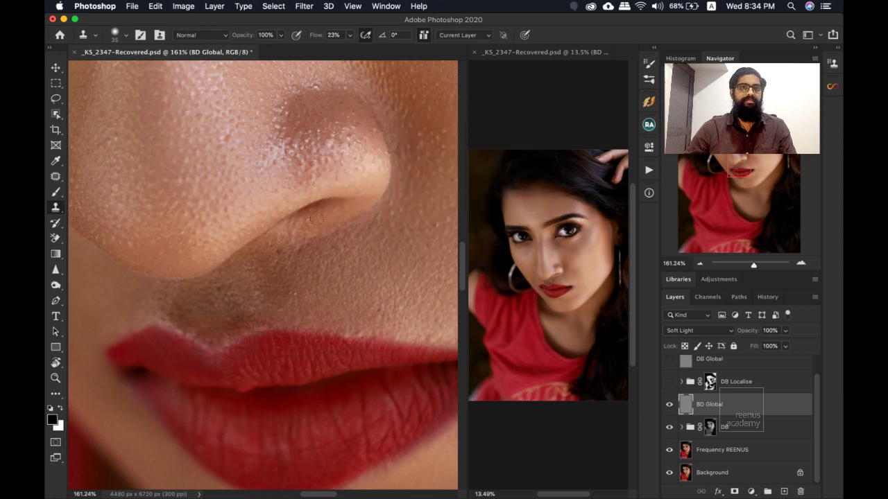
left_click(318, 207)
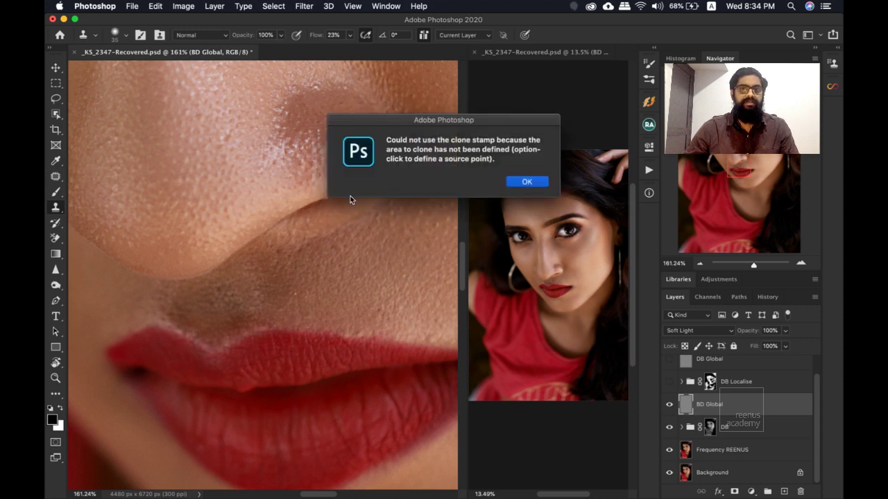
left_click(524, 182)
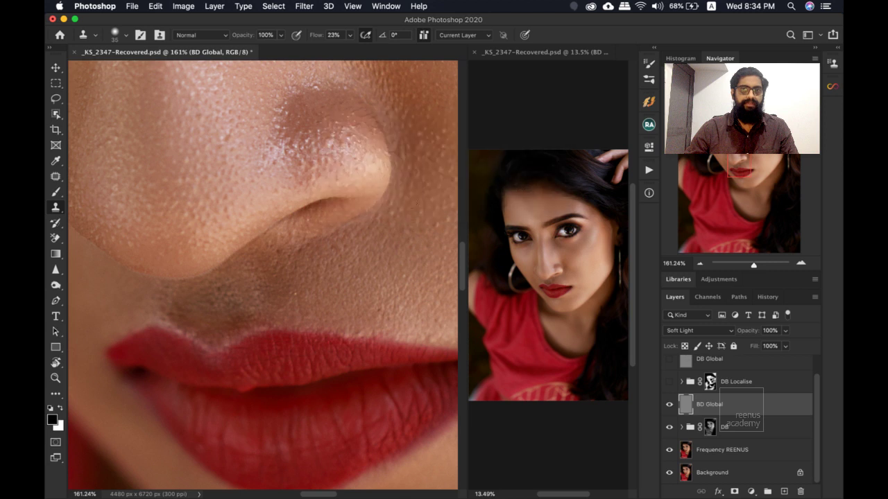
key("b")
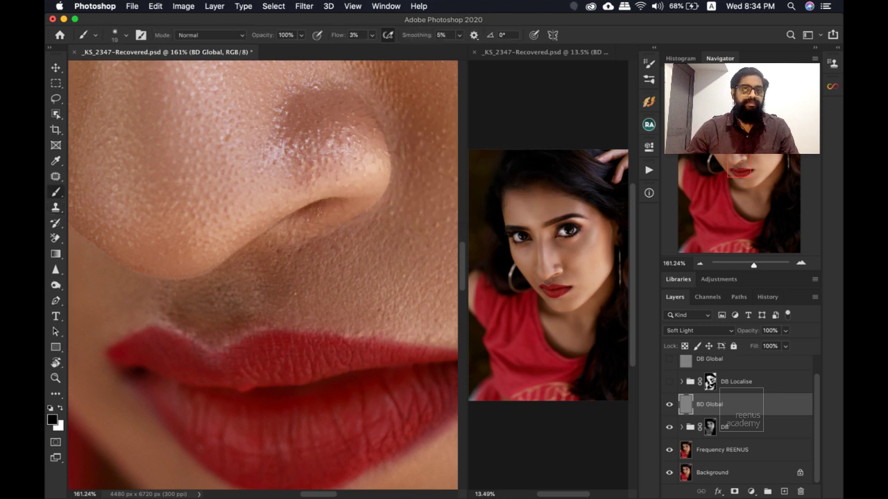
Shrink the brush to 17, toggle white then black, and bring the area below the nose into view.
scroll(352, 196, "up", 3)
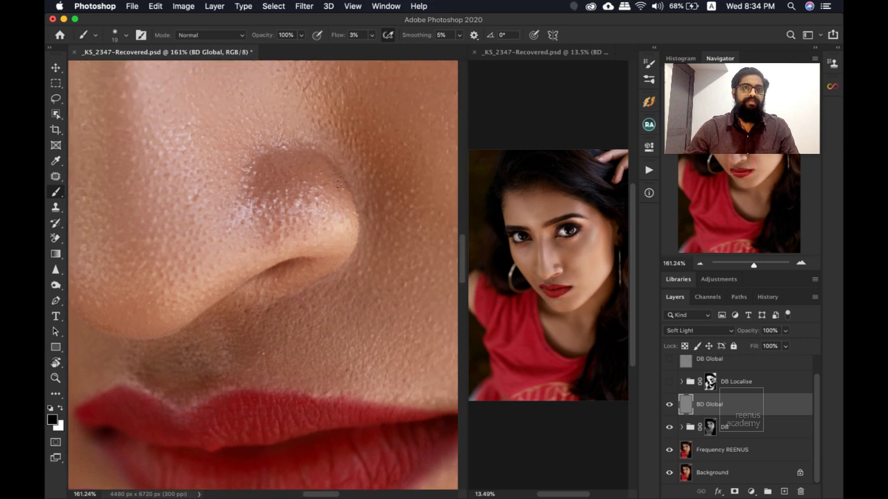
left_click_drag(369, 180, 338, 180)
scroll(289, 188, "down", 2)
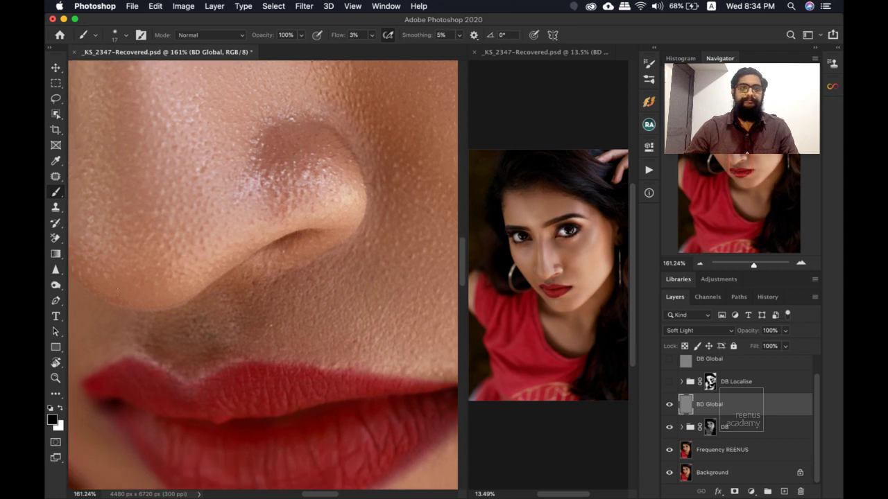
left_click(61, 407)
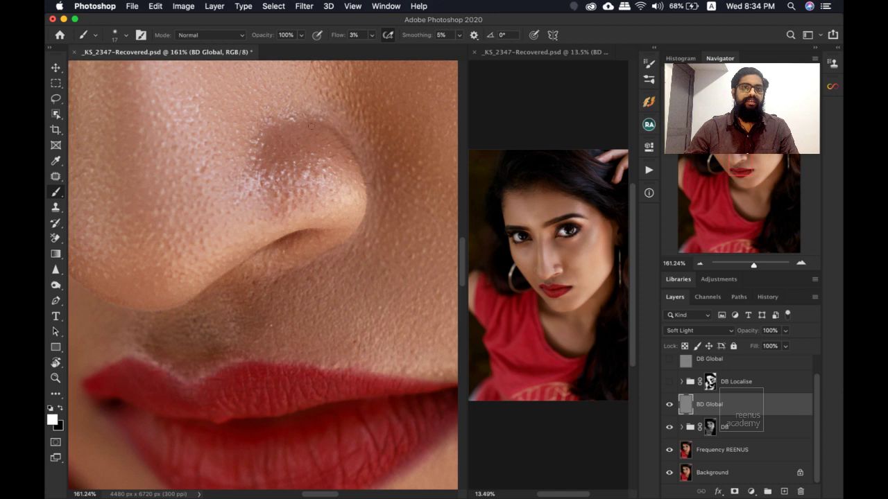
key("x")
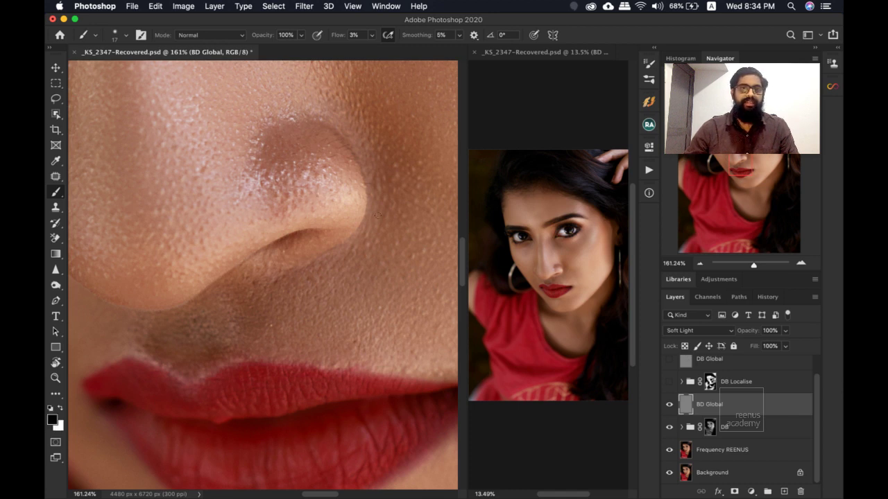
left_click_drag(378, 216, 384, 160)
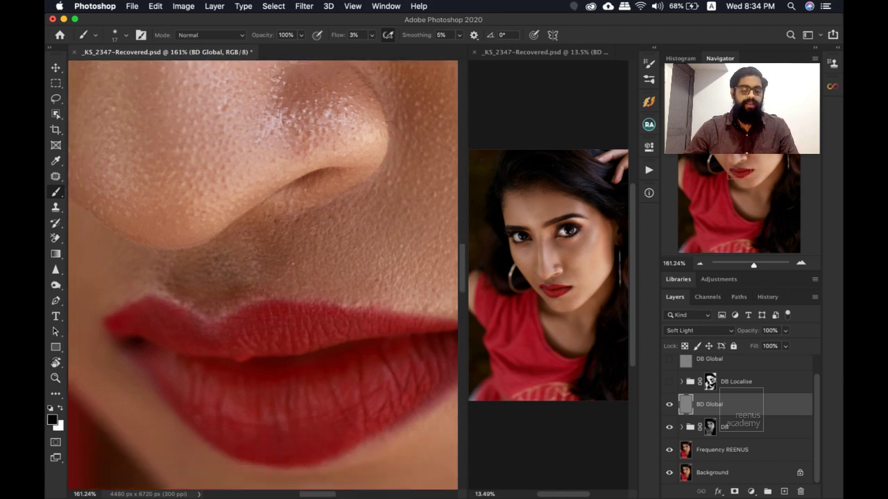
key("ctrl+space")
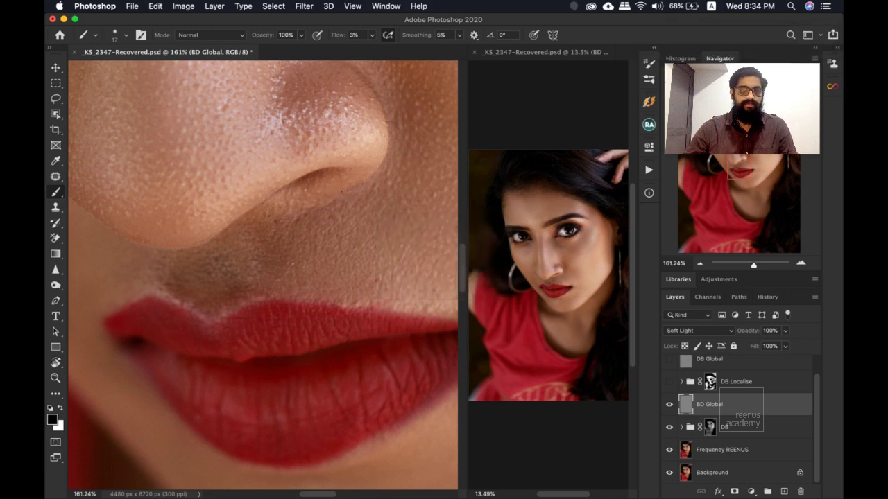
scroll(351, 182, "down", 6)
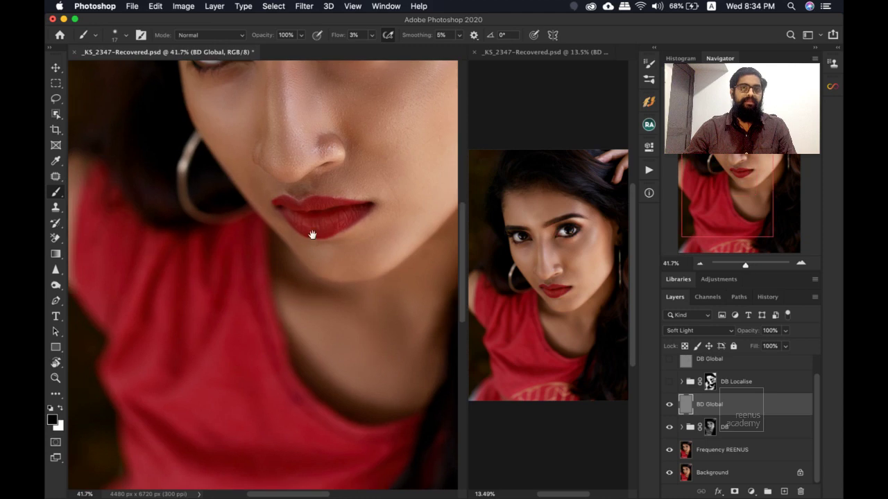
scroll(309, 137, "up", 5)
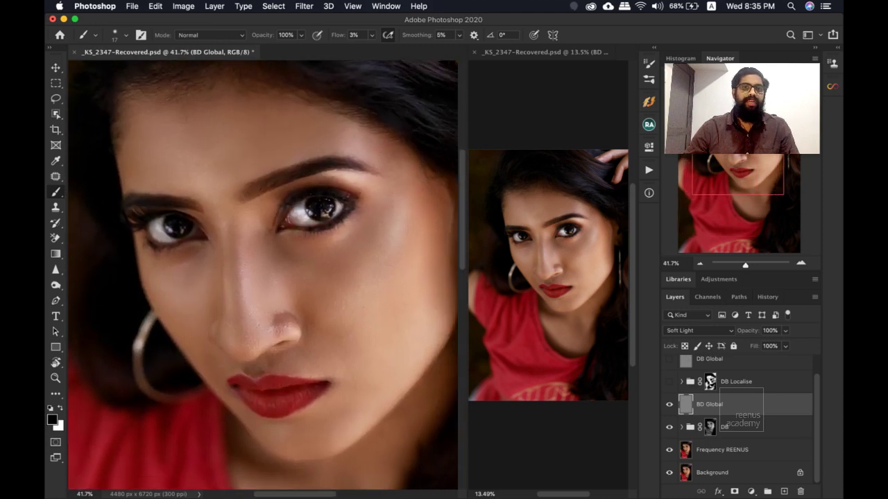
Zoom in on her left eye and set the brush to paint white.
key("z")
mouse_move(303, 192)
left_mouse_down()
mouse_move(328, 192)
mouse_move(265, 181)
mouse_move(271, 167)
mouse_move(175, 205)
mouse_move(196, 184)
left_mouse_up()
key("b")
key("x")
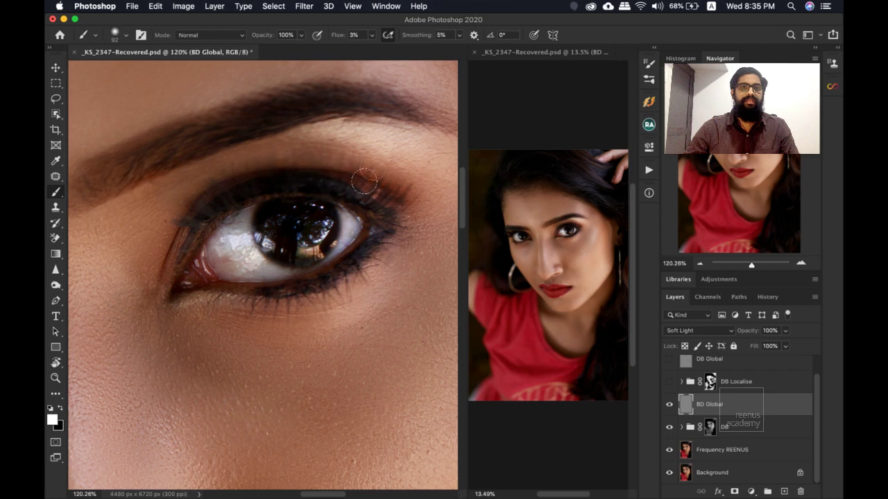
Paint soft white dodge strokes around the left eye and along the nose on BD Global.
mouse_move(268, 158)
left_mouse_down()
mouse_move(424, 139)
mouse_move(280, 184)
mouse_move(378, 119)
mouse_move(179, 182)
mouse_move(185, 200)
mouse_move(188, 157)
mouse_move(192, 208)
mouse_move(238, 204)
mouse_move(257, 185)
mouse_move(242, 185)
mouse_move(247, 195)
mouse_move(251, 174)
left_mouse_up()
scroll(238, 204, "right", 3)
scroll(238, 204, "down", 1)
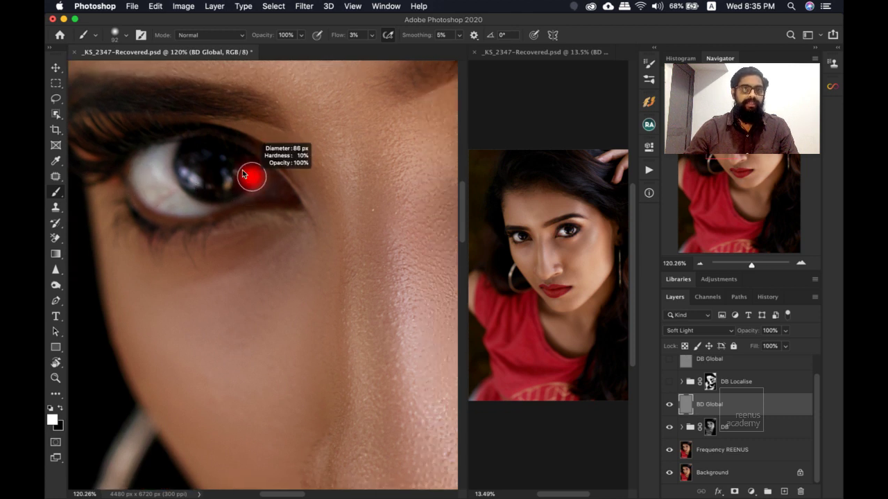
scroll(254, 188, "down", 5)
scroll(254, 188, "right", 5)
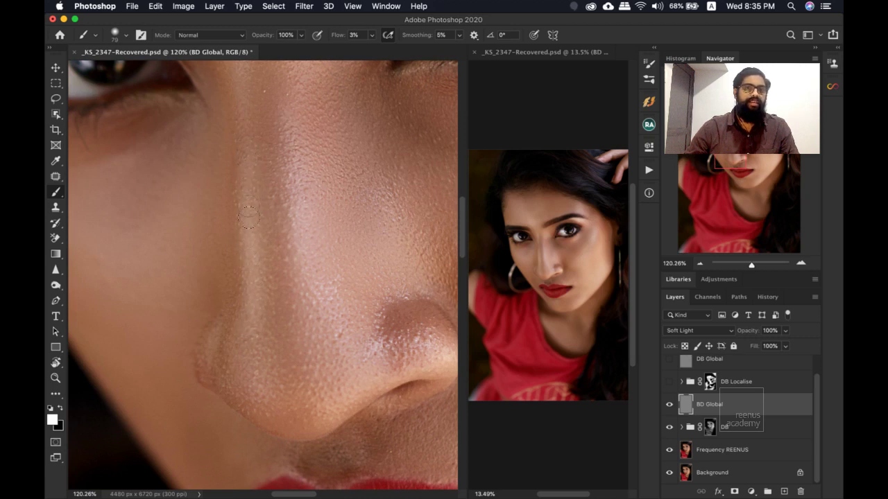
scroll(236, 302, "down", 5)
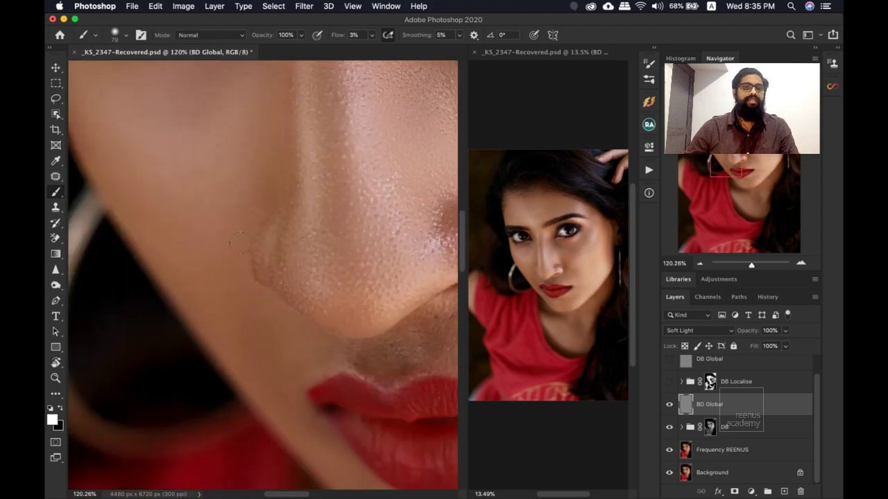
scroll(108, 148, "down", 6)
scroll(151, 129, "right", 6)
scroll(152, 129, "up", 3)
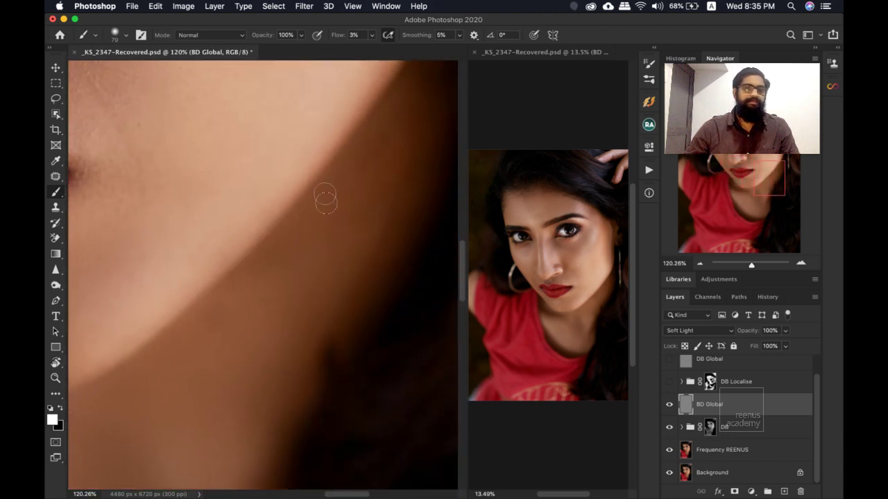
Switch to black, shrink the brush to 40 px, and burn along the jaw edge.
key("x")
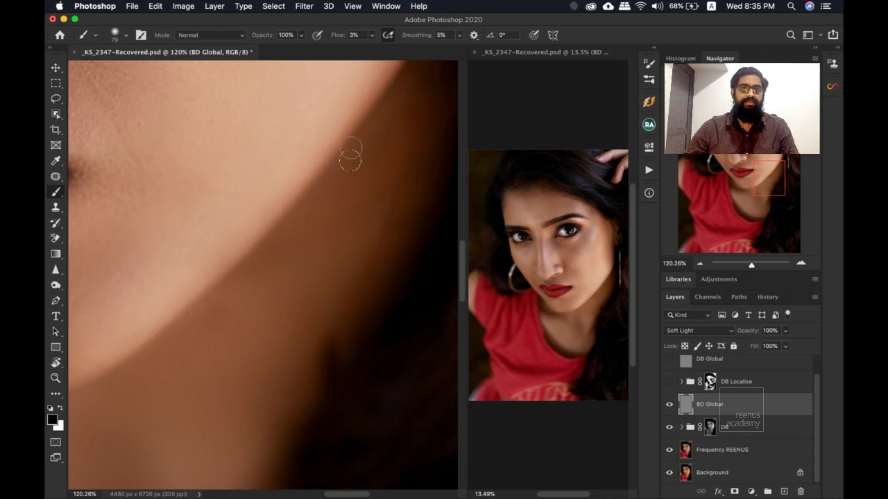
left_click_drag(352, 147, 376, 113)
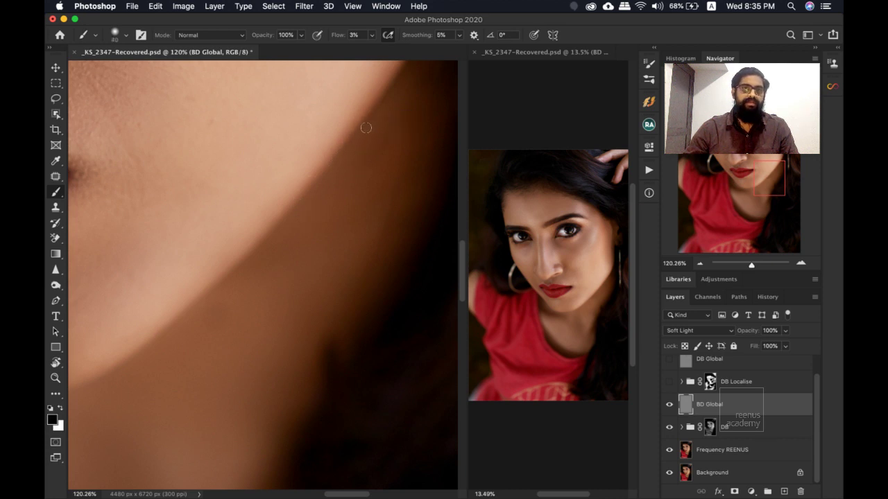
left_click_drag(283, 222, 308, 181)
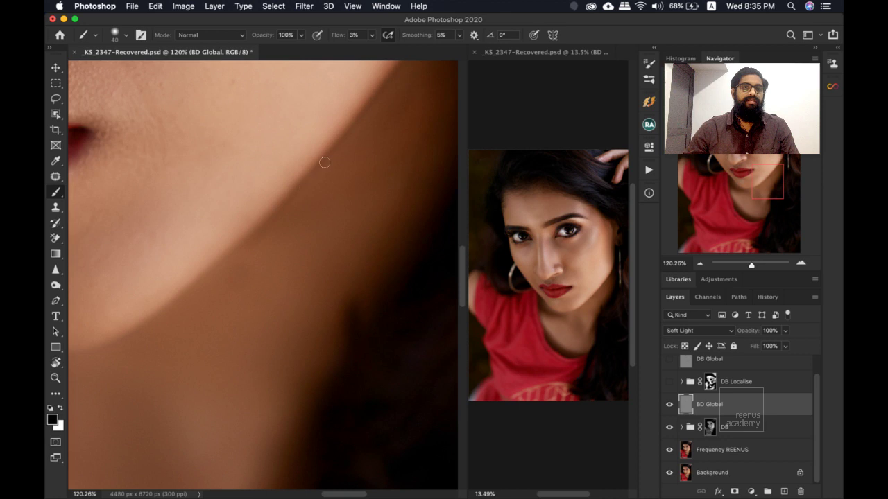
mouse_move(264, 242)
left_mouse_down()
mouse_move(323, 179)
mouse_move(288, 224)
mouse_move(318, 186)
left_mouse_up()
Open the foreground Color Picker with its HSB brightness field ready to edit.
left_click_drag(379, 113, 337, 196)
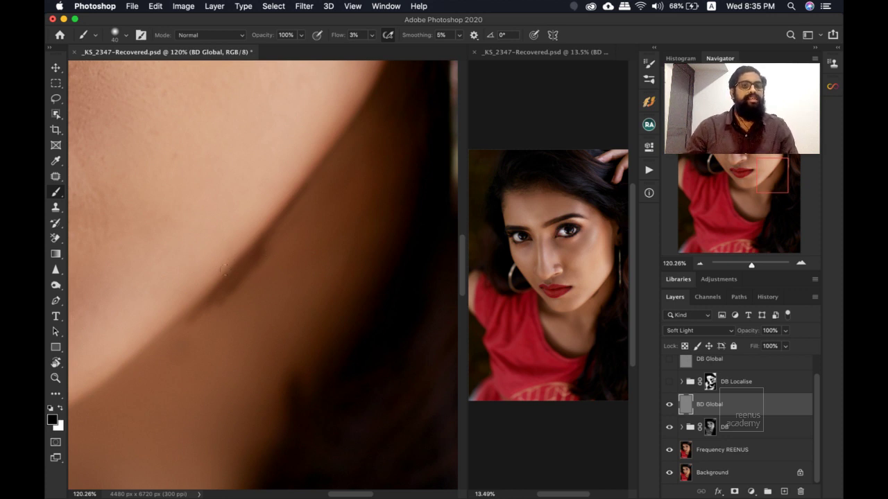
left_click(53, 419)
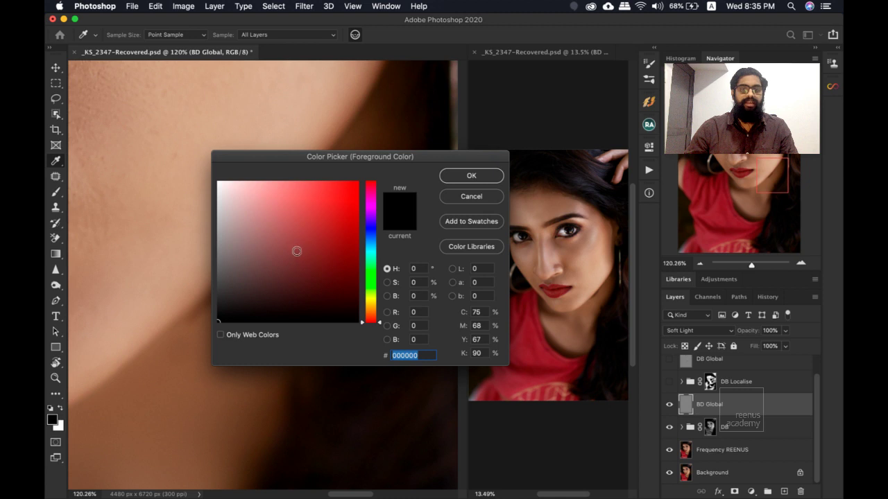
left_click(414, 296)
Set a 50% brightness grey, then paint along the jaw with a 131 px brush at 35% flow.
type("50")
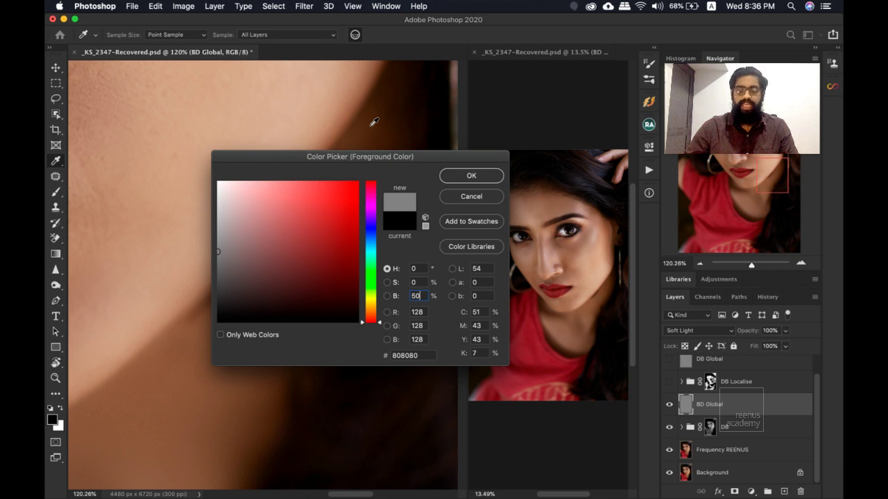
key("Return")
key("b")
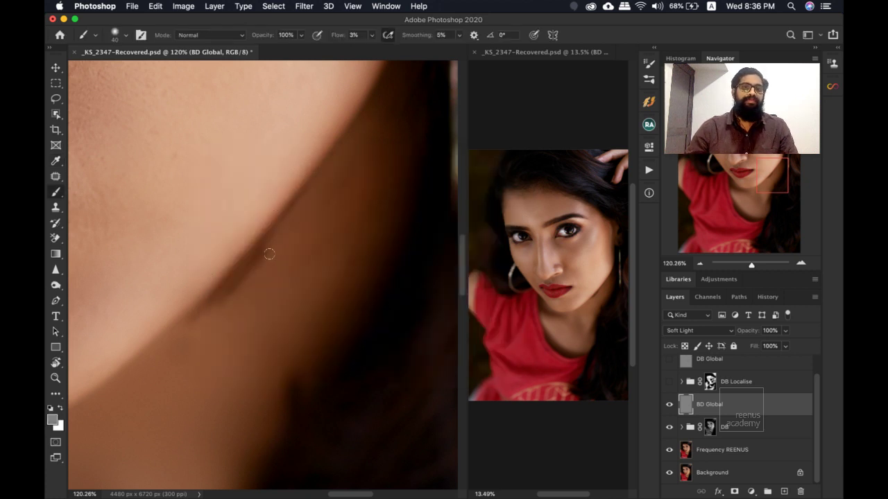
left_click_drag(268, 249, 316, 255)
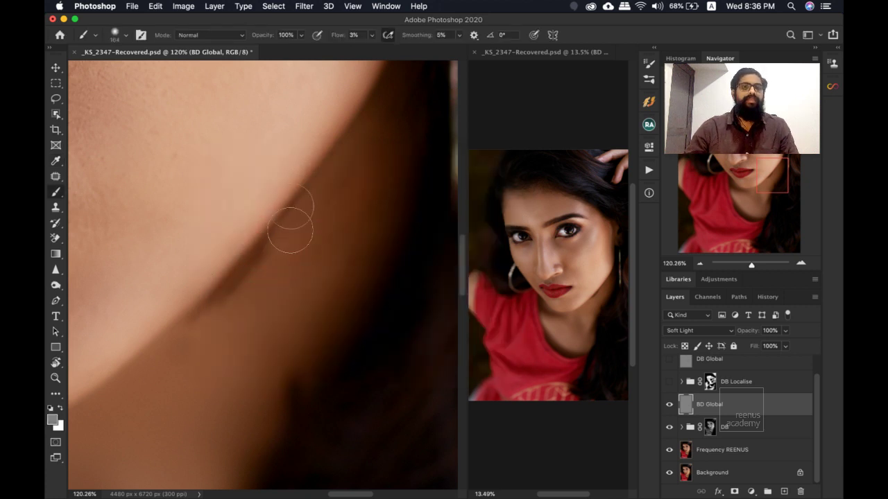
left_click(371, 36)
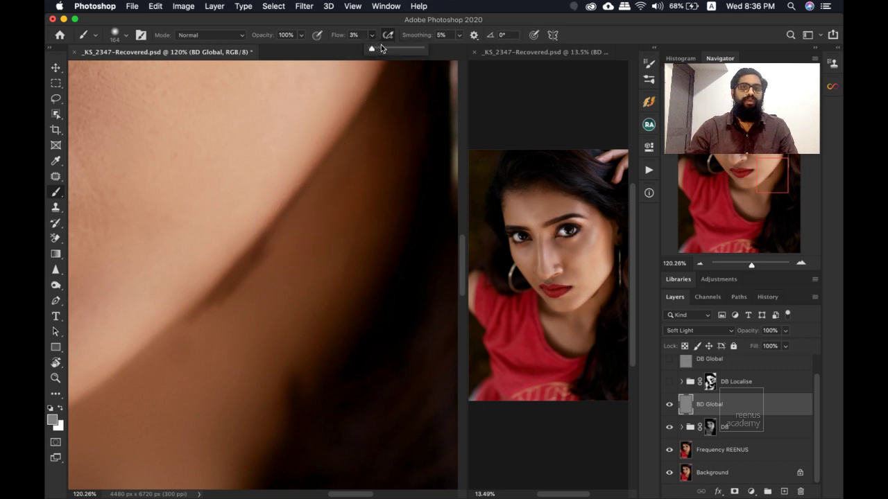
left_click_drag(381, 45, 389, 46)
mouse_move(192, 344)
left_mouse_down()
mouse_move(327, 198)
mouse_move(254, 294)
left_mouse_up()
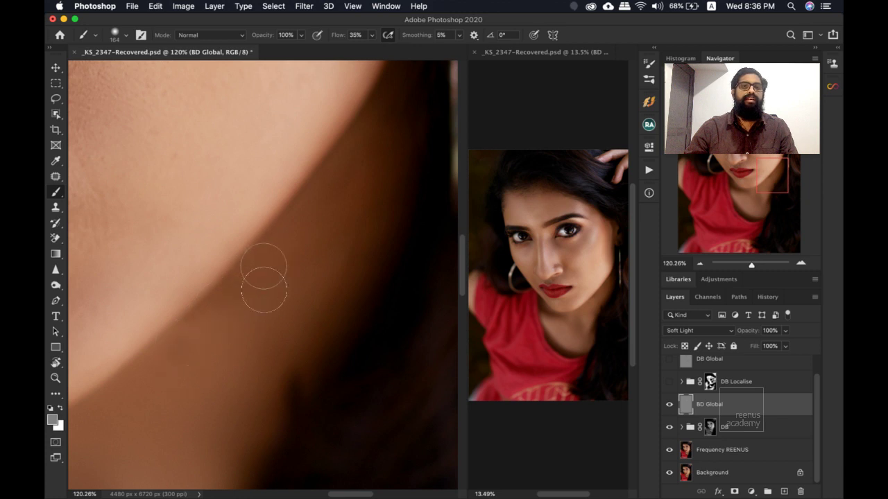
Lower flow to 5%, reset default colours, paint over the lower lip, and shrink the brush to 25 px.
left_click(371, 36)
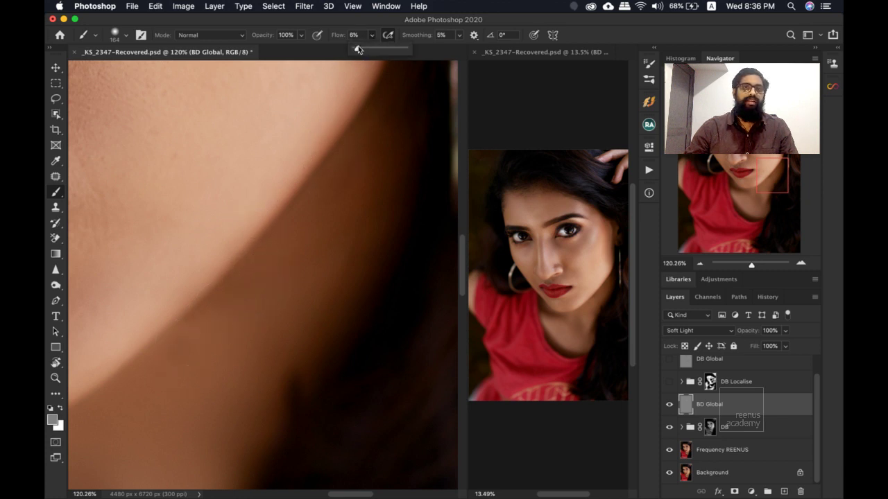
left_click_drag(357, 45, 356, 47)
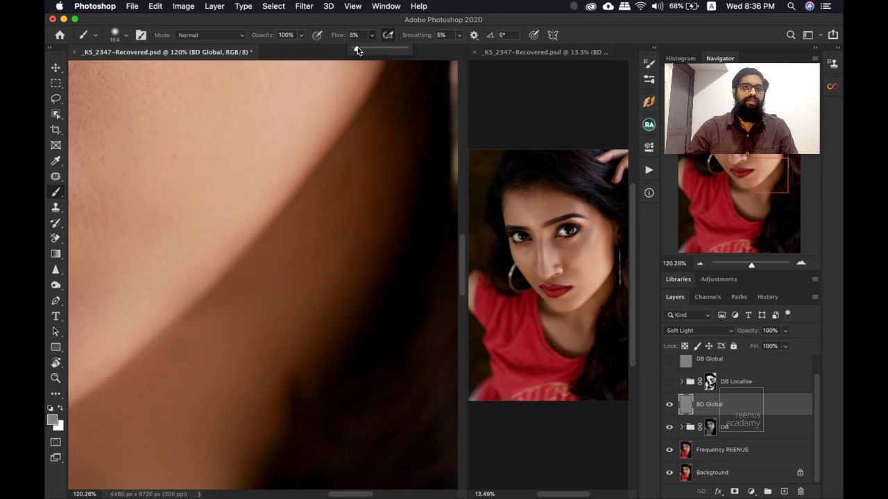
left_click(50, 409)
scroll(236, 229, "up", 10)
scroll(243, 277, "left", 3)
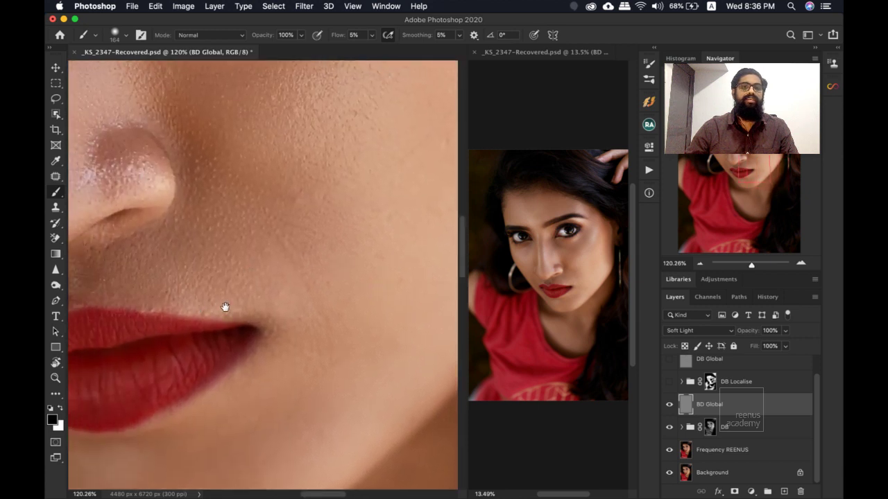
scroll(225, 307, "down", 3)
scroll(224, 306, "left", 5)
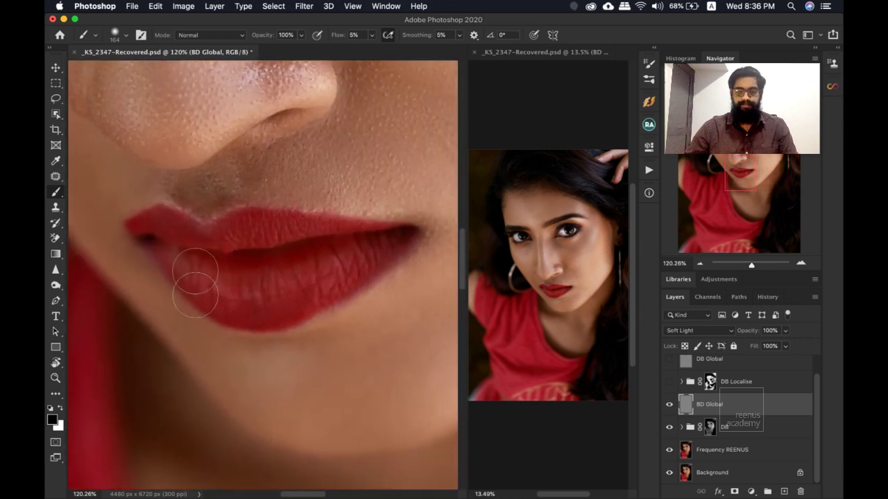
left_click_drag(195, 283, 234, 280)
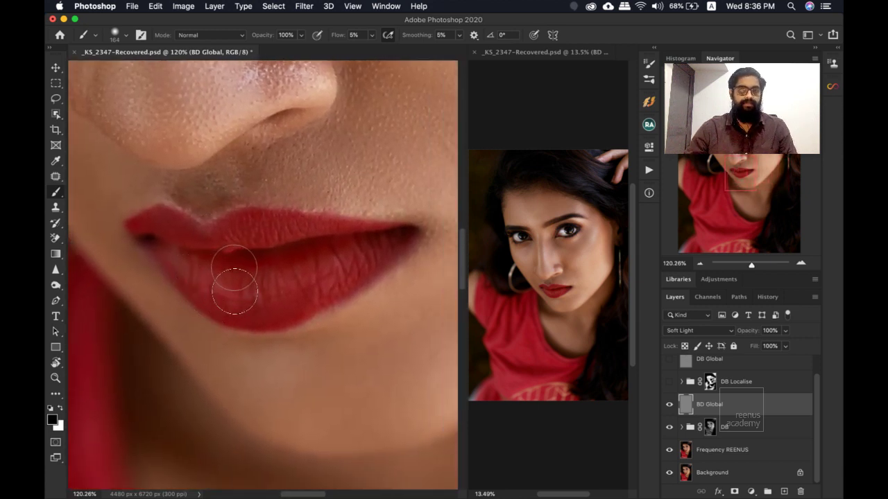
mouse_move(263, 235)
left_mouse_down()
mouse_move(277, 244)
mouse_move(259, 240)
left_mouse_up()
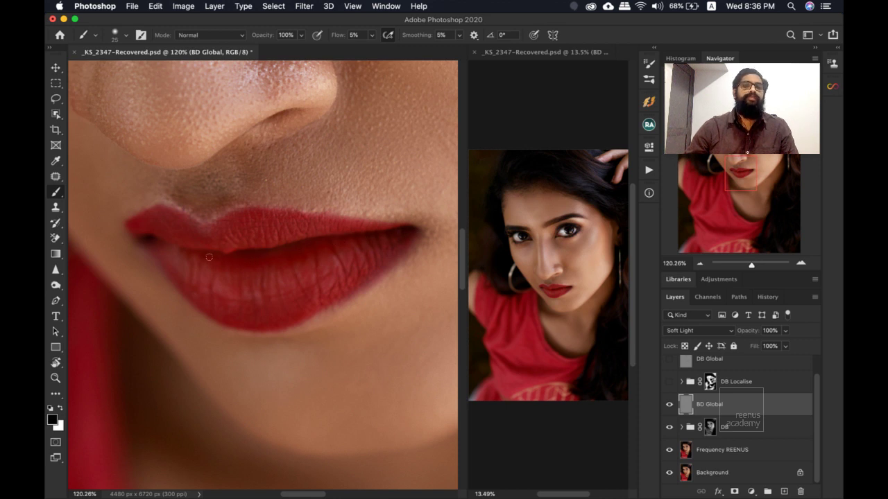
Zoom out, undo an accidental BD Global layer move, and switch on the DB Global layer.
key("z")
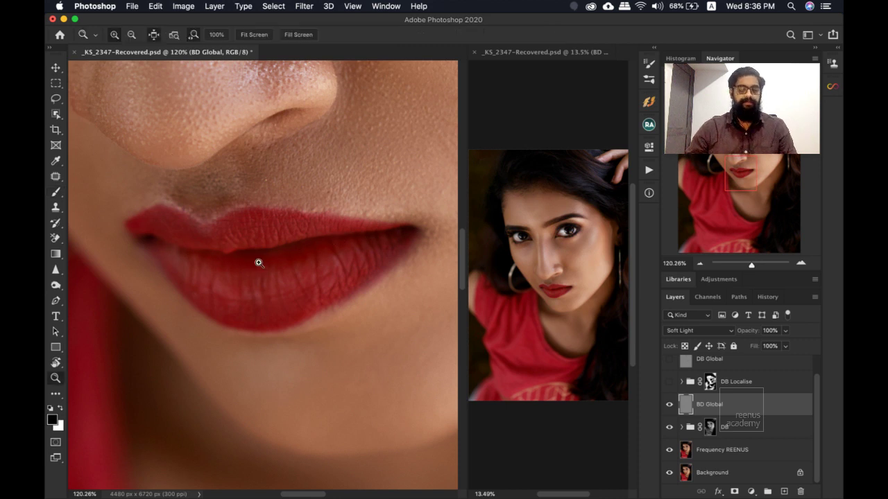
scroll(239, 229, "down", 5)
scroll(243, 234, "down", 2)
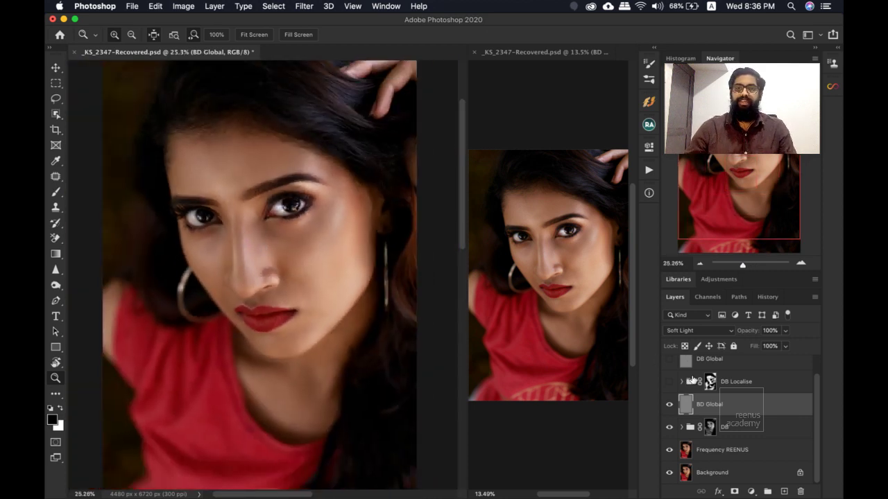
left_click_drag(683, 403, 801, 491)
key("super+z")
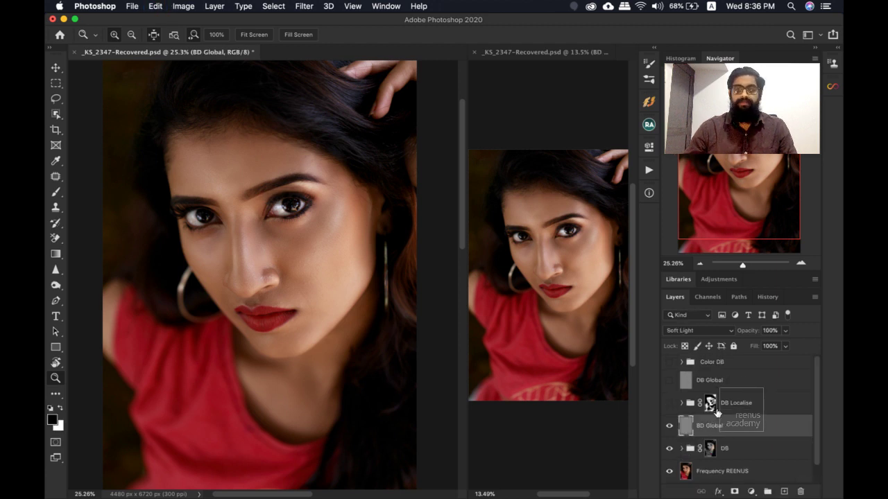
left_click(670, 379)
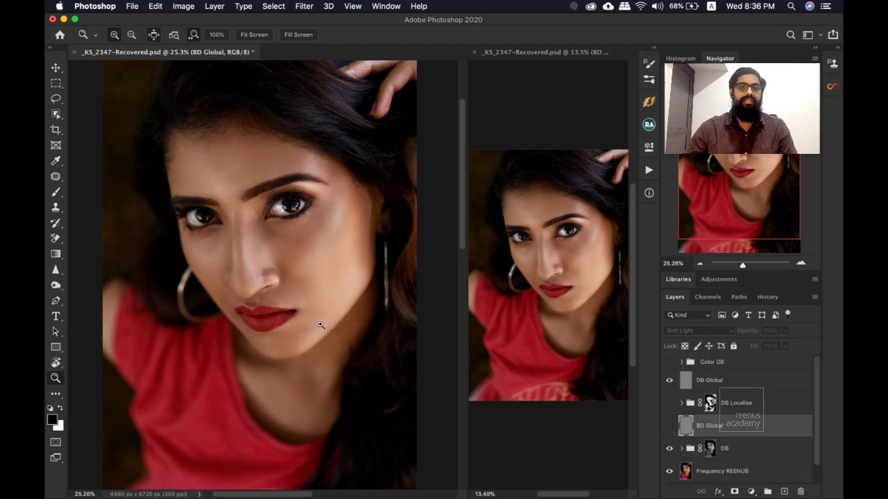
left_click_drag(310, 276, 368, 295)
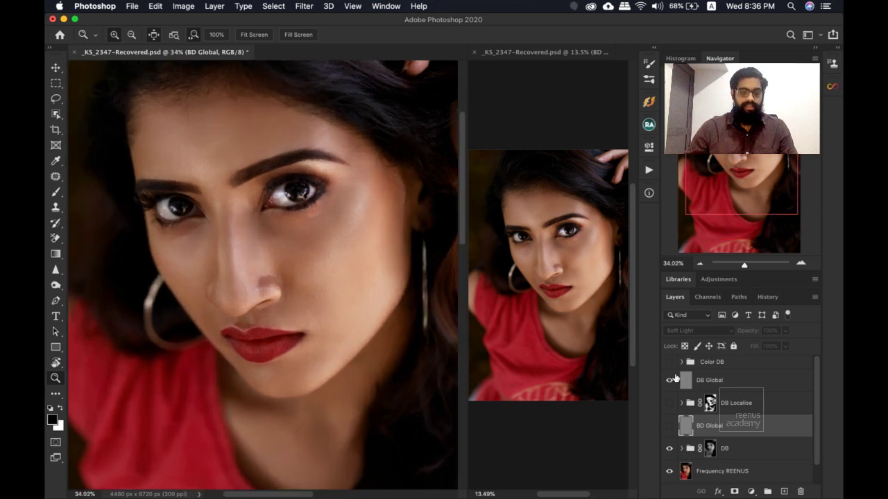
left_click(670, 379, "alt")
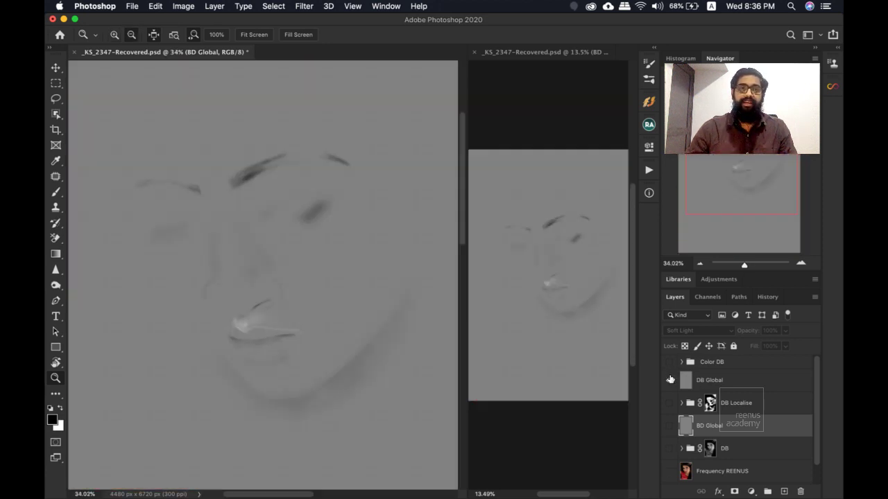
left_click_drag(255, 328, 298, 342)
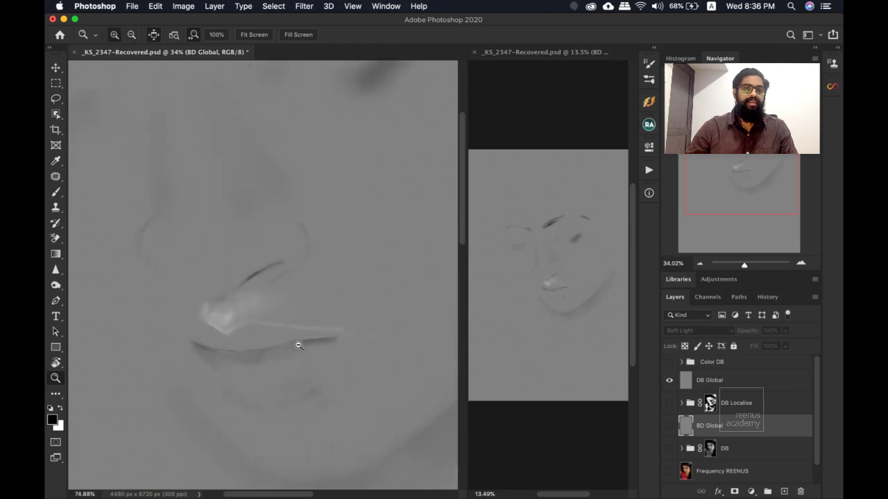
scroll(269, 255, "up", 5)
scroll(190, 279, "right", 5)
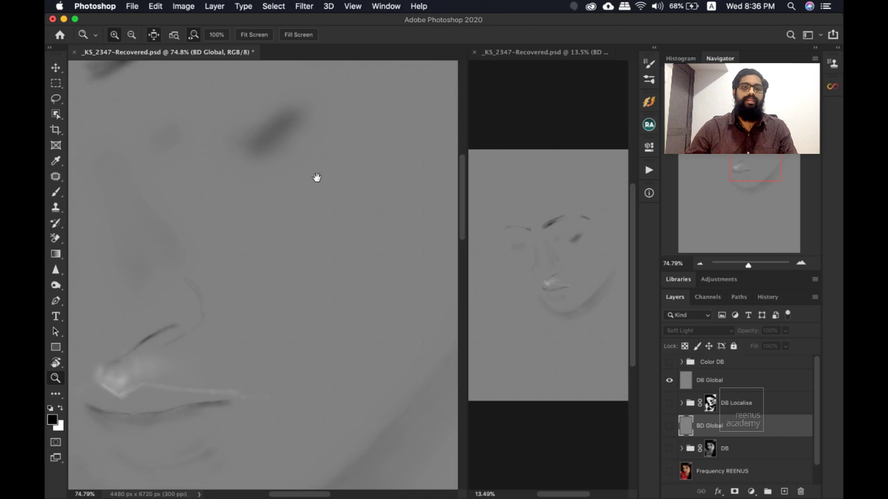
scroll(317, 178, "down", 6)
scroll(317, 178, "left", 2)
scroll(236, 291, "up", 4)
scroll(235, 291, "right", 3)
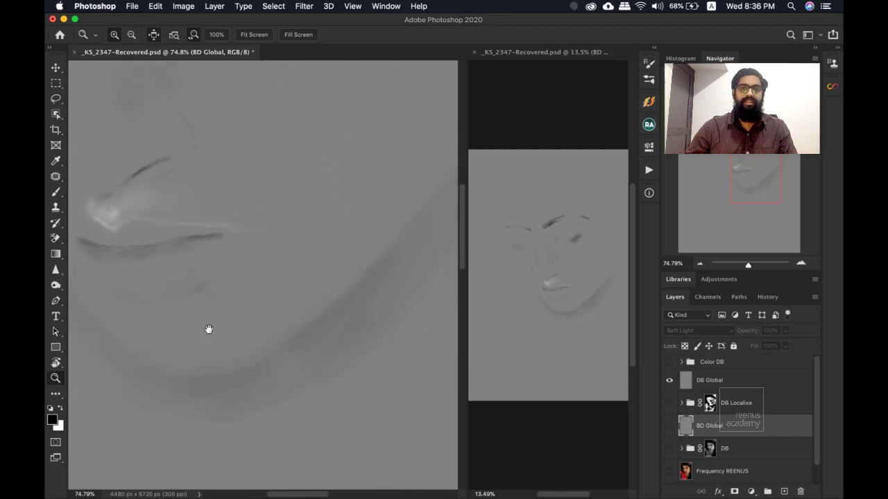
scroll(264, 280, "up", 2)
scroll(263, 281, "left", 3)
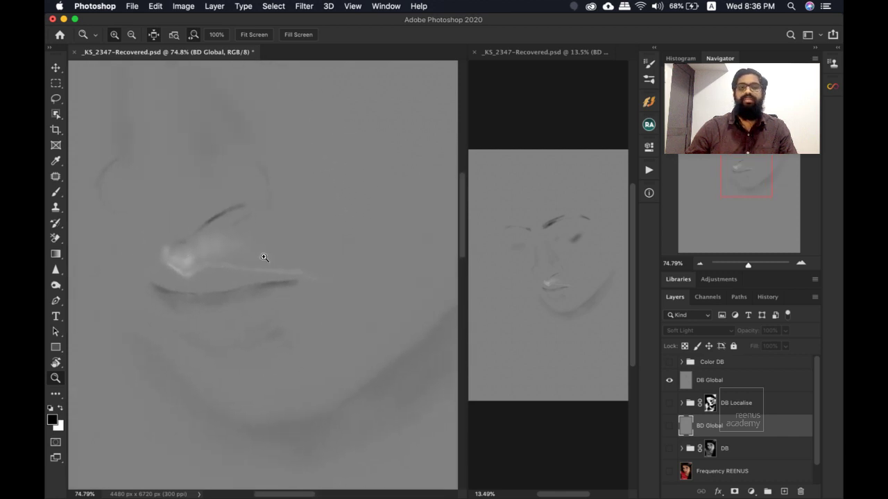
left_click_drag(197, 254, 213, 331)
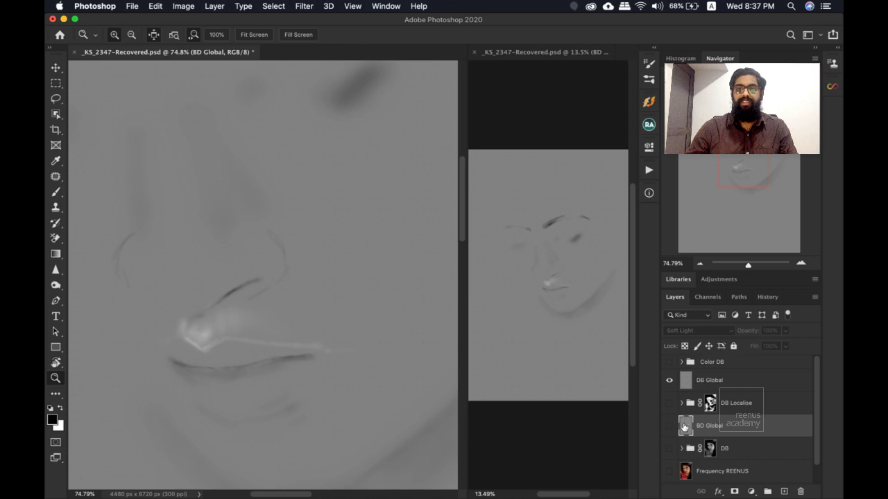
left_click(667, 378, "alt")
left_click_drag(309, 302, 287, 266)
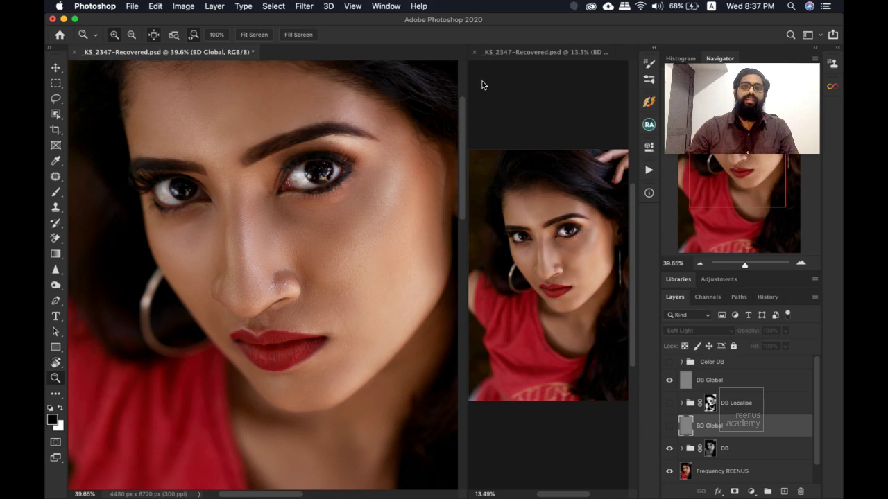
Close the second portrait view, zoom out, and close _KS_2347-Recovered.psd to reach the save prompt.
left_click(475, 52)
mouse_move(394, 240)
left_mouse_down()
mouse_move(362, 219)
mouse_move(359, 244)
mouse_move(405, 263)
mouse_move(373, 249)
mouse_move(397, 253)
left_mouse_up()
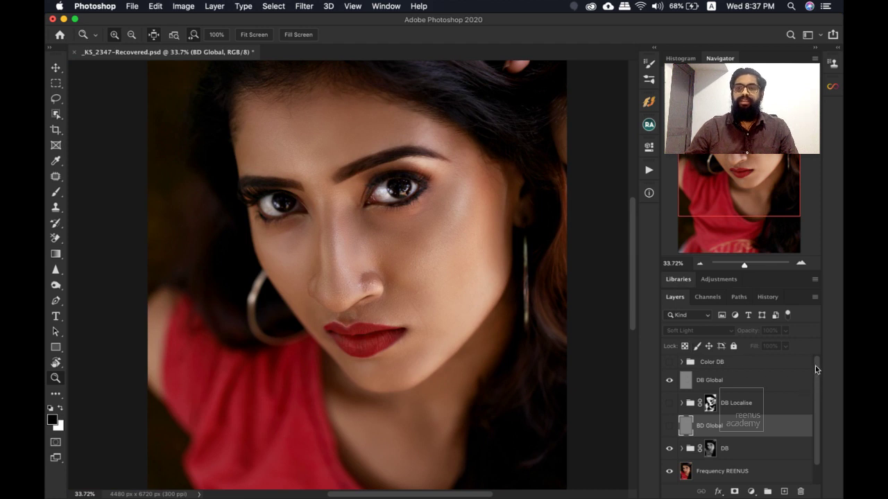
scroll(816, 375, "down", 1)
scroll(816, 388, "up", 1)
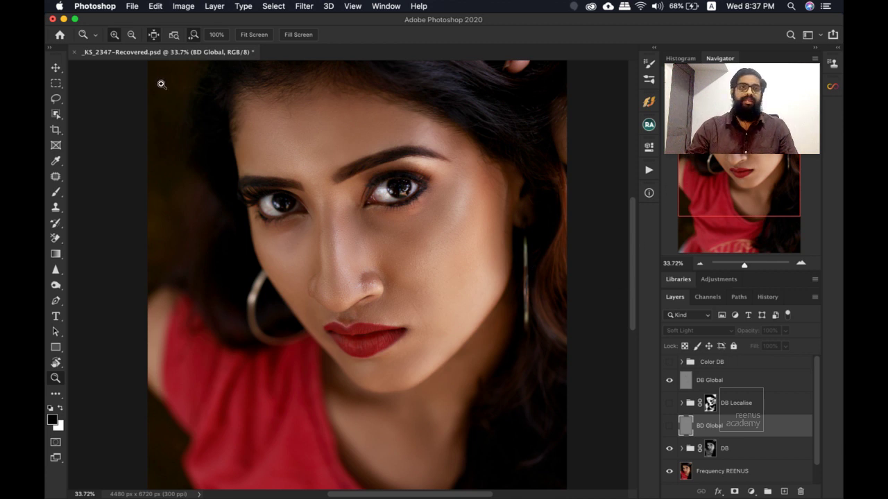
left_click(73, 52)
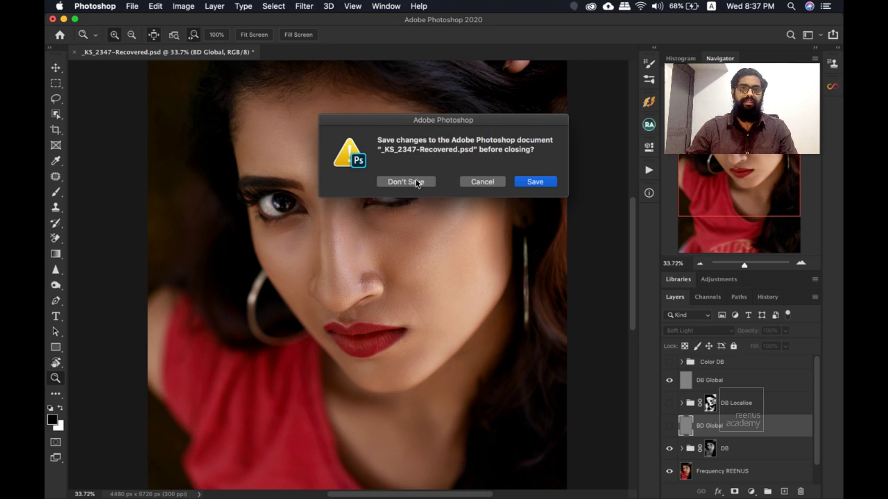
Discard changes to _KS_2347-Recovered.psd and open 0S2A0618.psd, keeping its embedded colour profile.
left_click(416, 182)
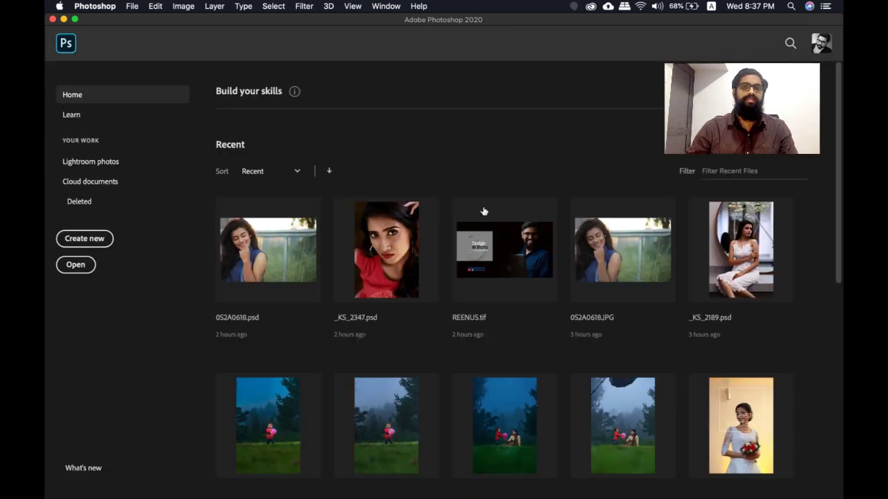
left_click_drag(836, 186, 835, 190)
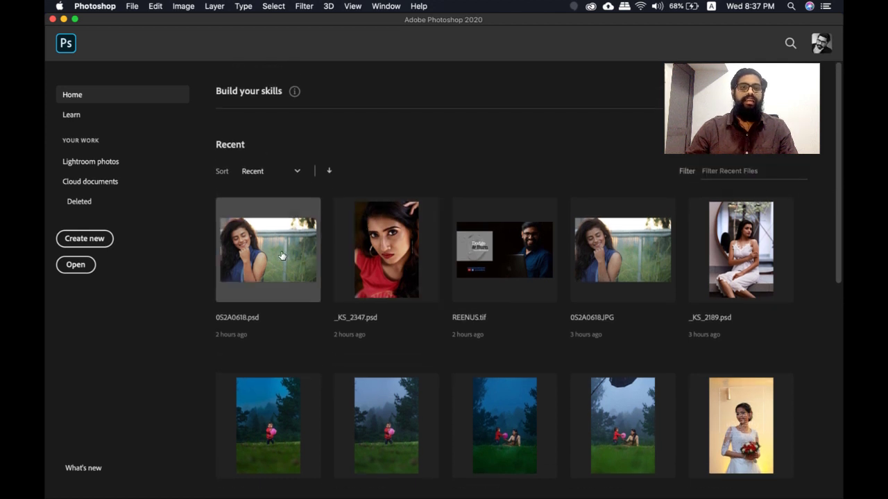
left_click(275, 237)
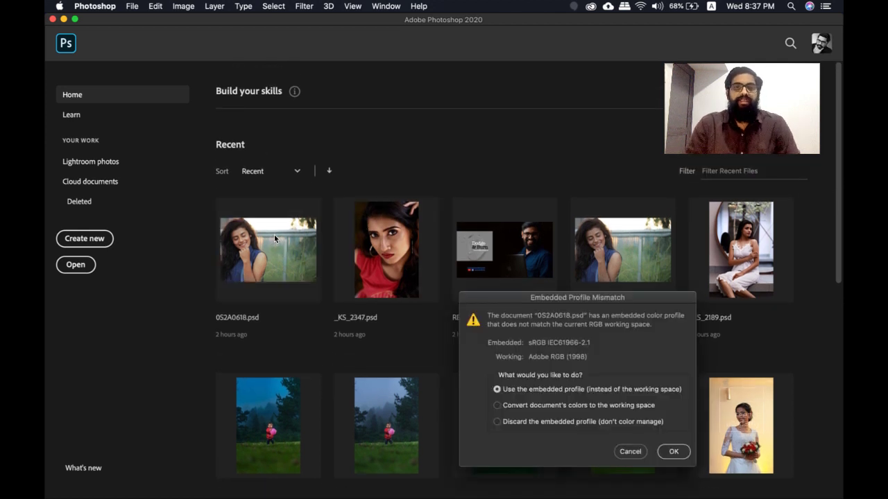
key("Return")
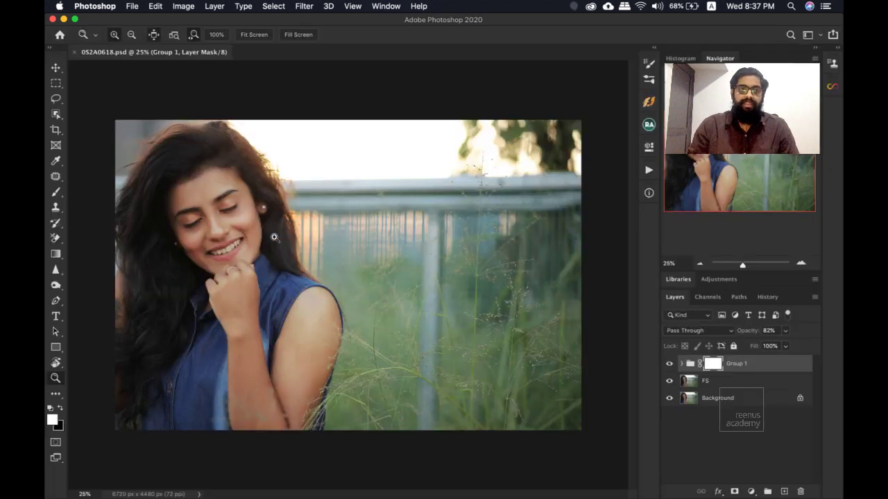
Hide Group 1 to show the unretouched photo and zoom in close on her face.
left_click(667, 366)
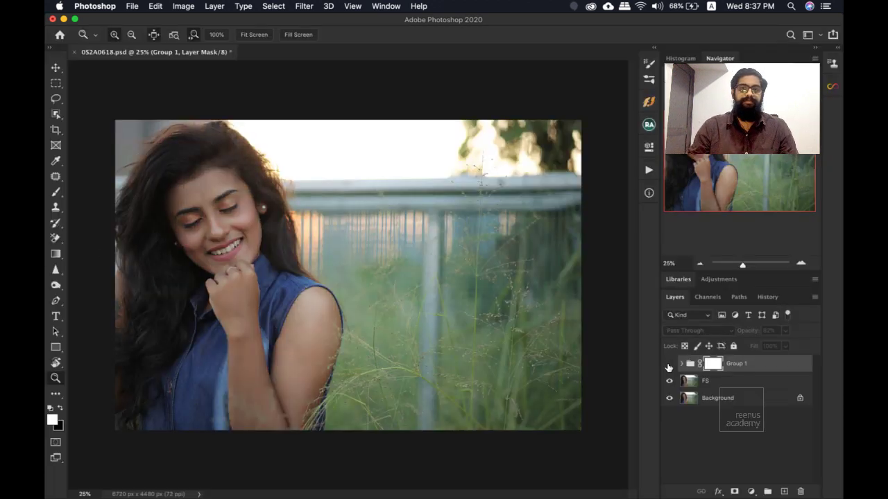
left_click_drag(190, 232, 246, 216)
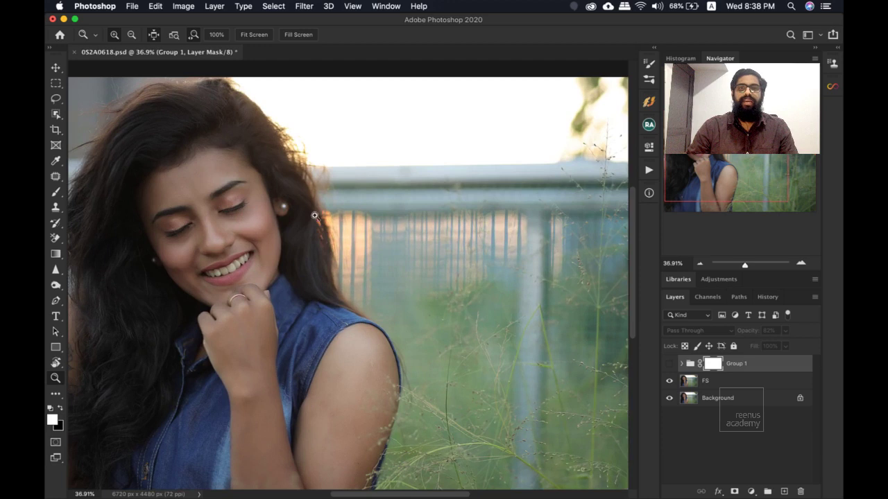
left_click_drag(246, 275, 267, 212)
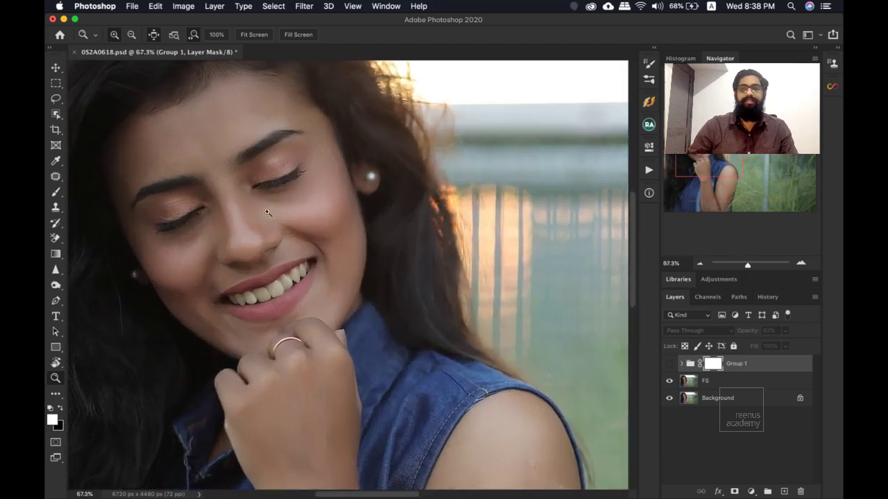
Select the FS layer and zoom in and out around the face, then fit the image on screen.
left_click(713, 378)
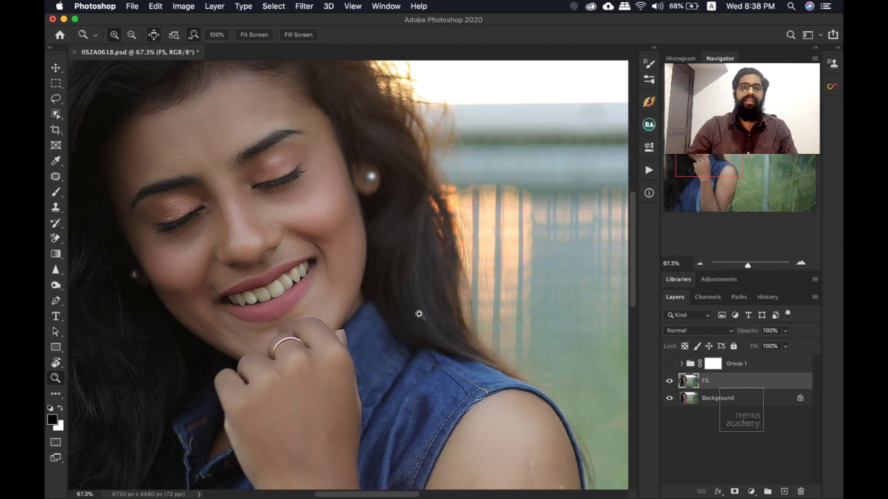
left_click_drag(289, 246, 264, 223)
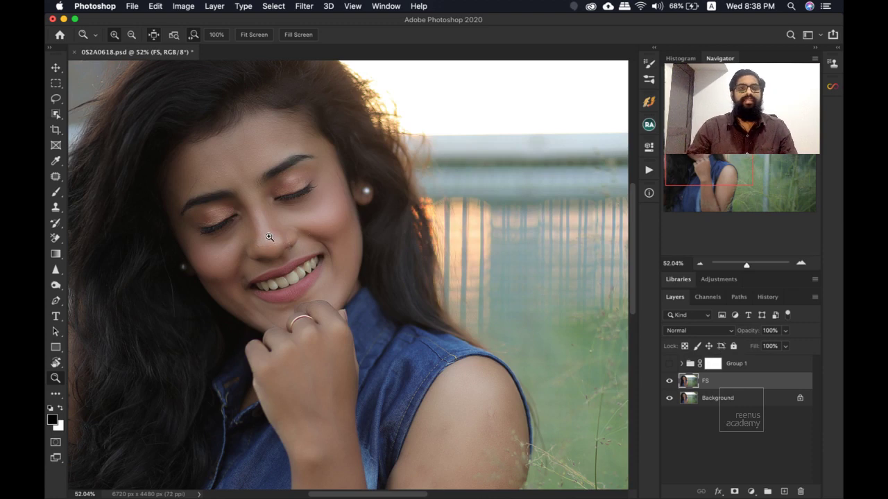
mouse_move(270, 237)
left_mouse_down()
mouse_move(296, 240)
mouse_move(268, 236)
left_mouse_up()
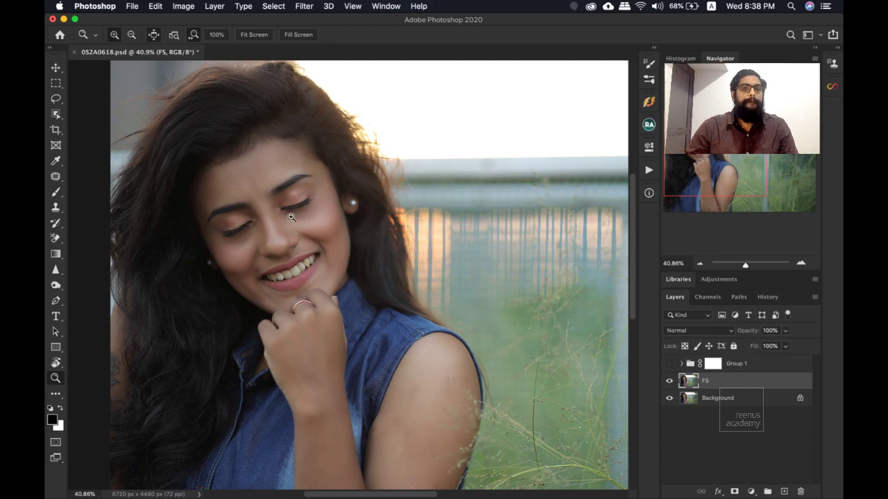
left_click_drag(296, 232, 321, 228)
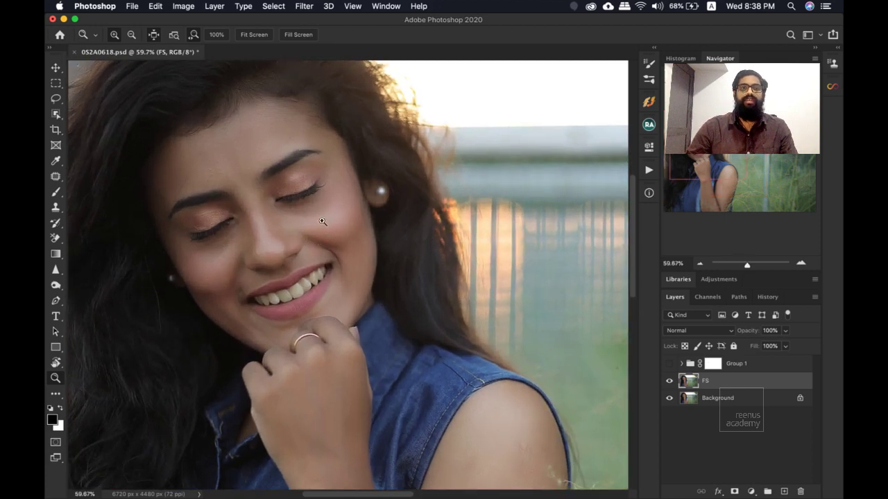
left_click_drag(332, 190, 304, 197)
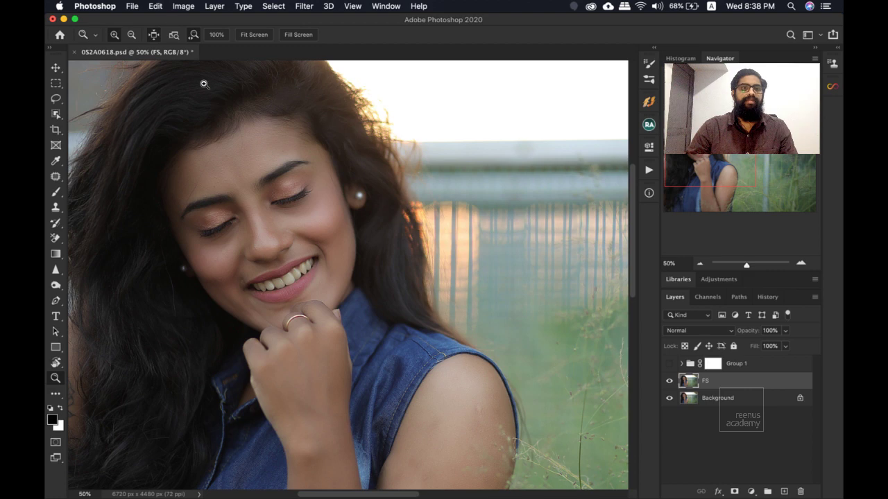
key("super+0")
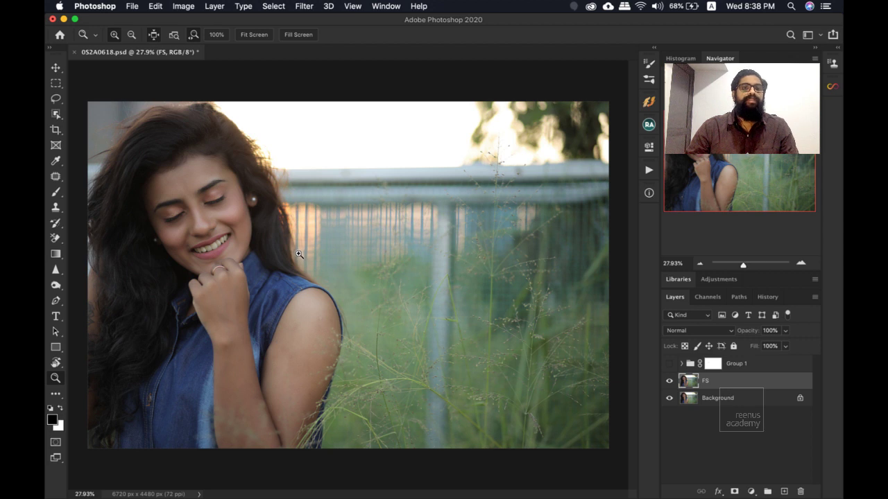
Zoom around the hand and hair, glance at the Channels panel, and return to Layers.
left_click_drag(228, 257, 247, 271)
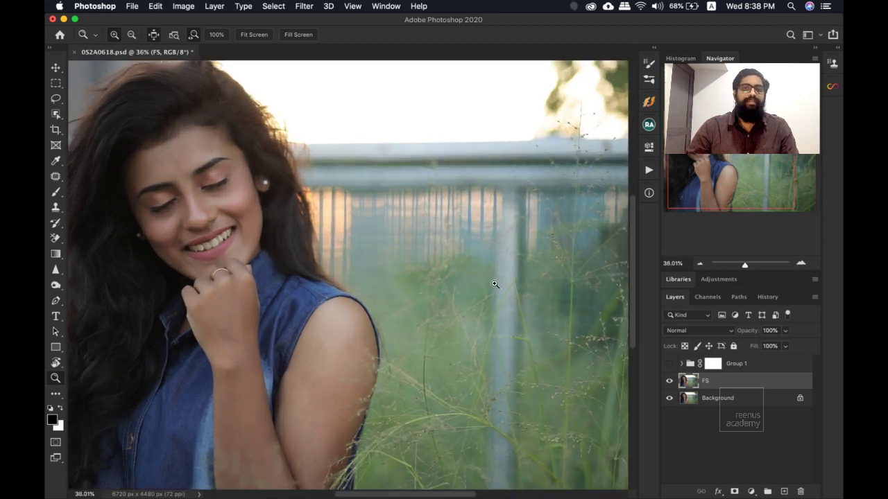
left_click_drag(393, 258, 328, 268)
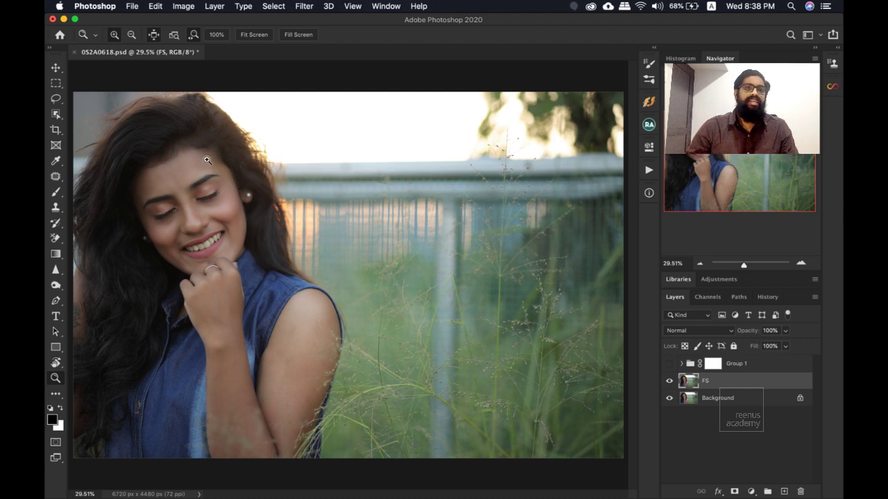
left_click_drag(204, 158, 206, 182)
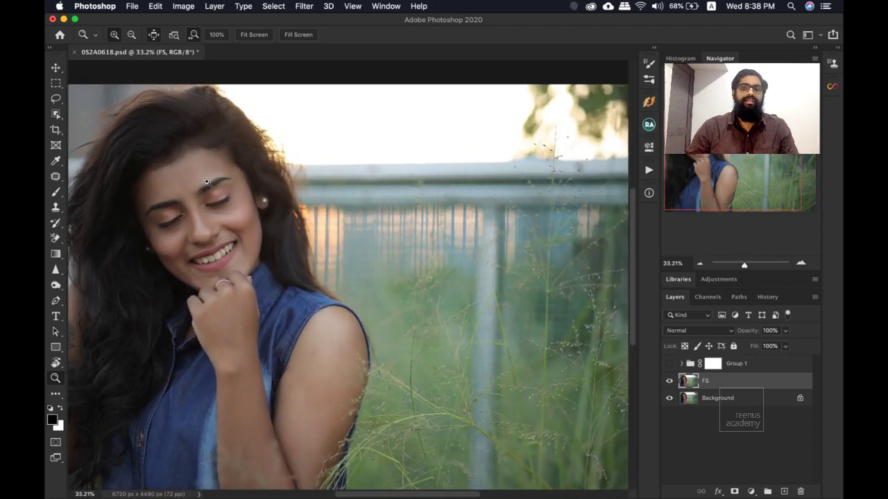
left_click(707, 297)
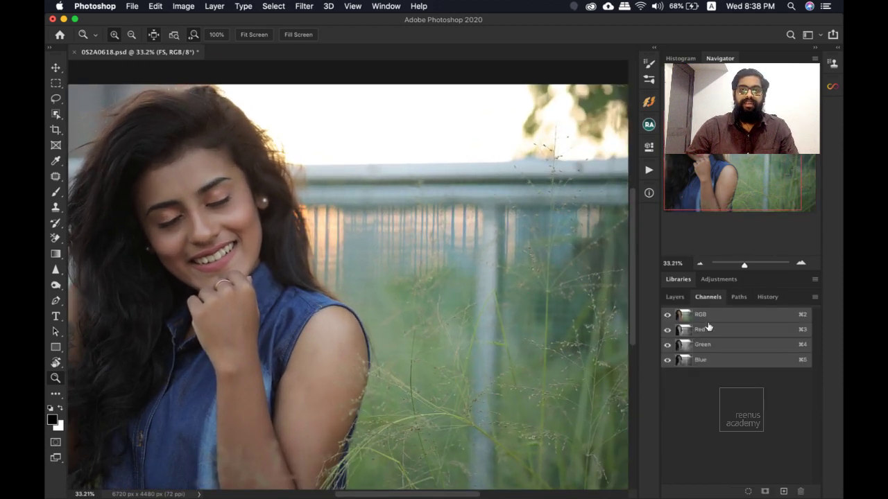
left_click(675, 296)
left_click_drag(173, 204, 228, 202)
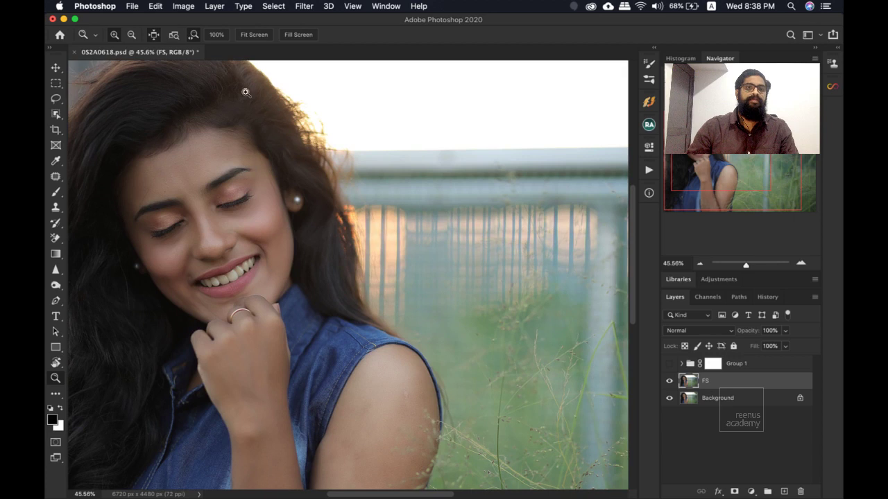
Open Select > Color Range, move the dialog left, and sample the skin tone on her forehead.
left_click(273, 7)
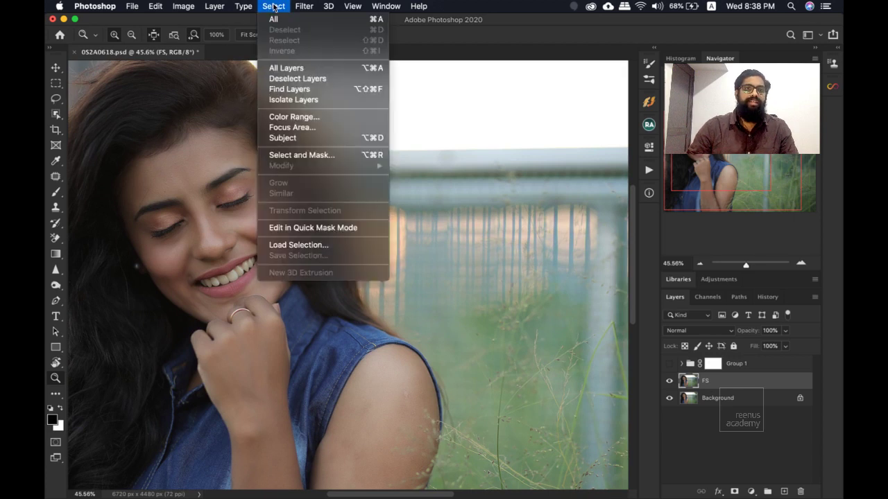
left_click(294, 117)
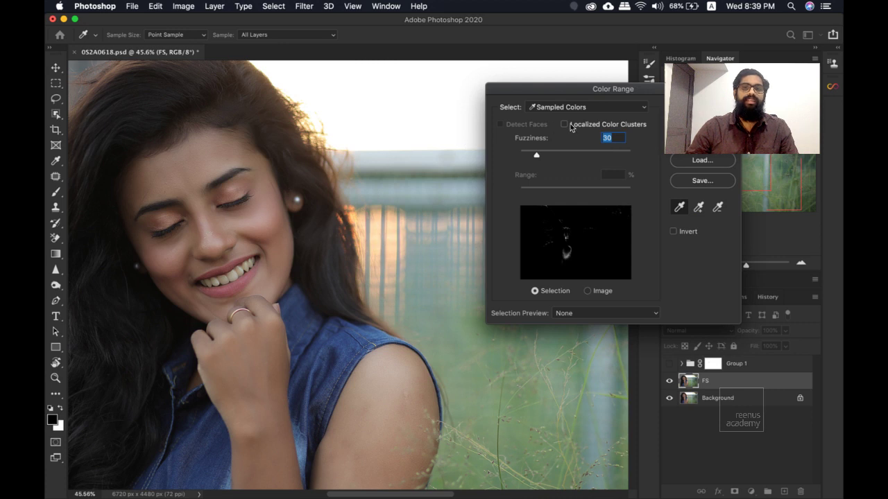
left_click_drag(578, 89, 440, 79)
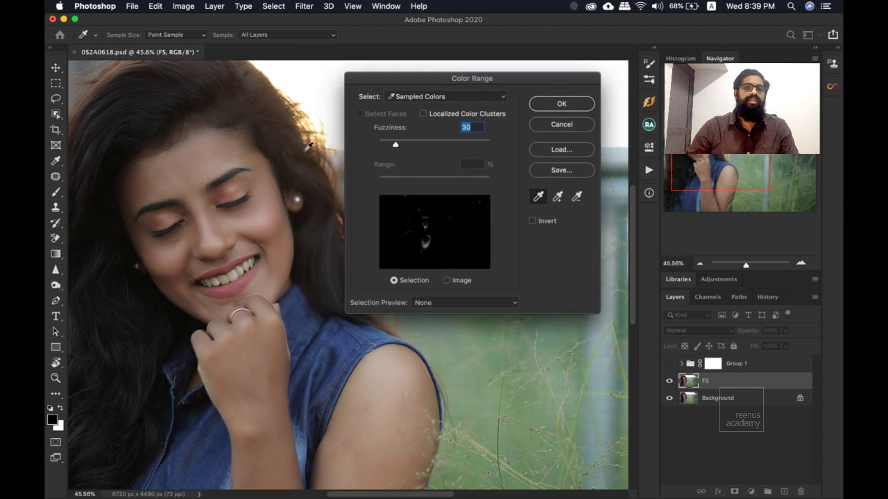
left_click(175, 182)
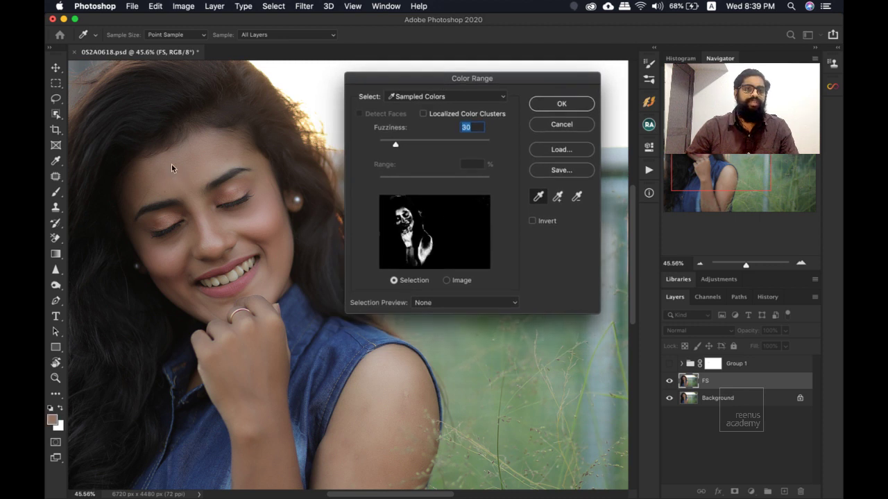
Set the Color Range selection to Skin Tones after briefly trying Blues.
left_click(445, 97)
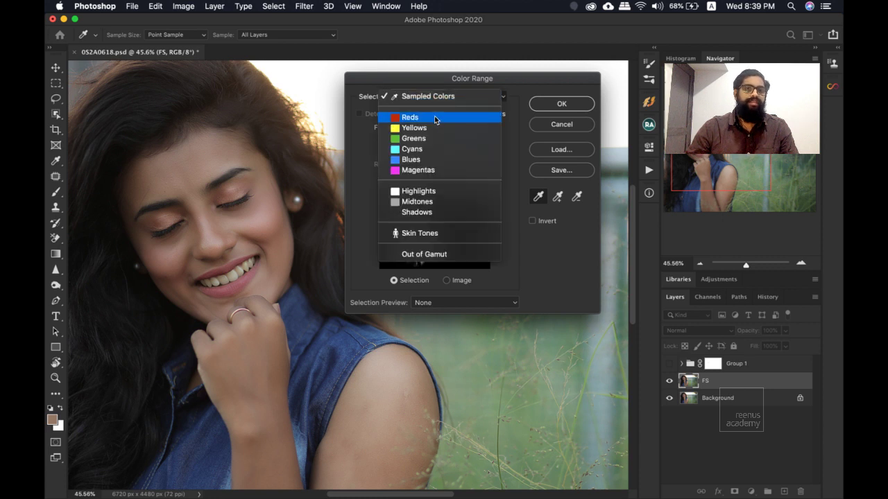
left_click(424, 161)
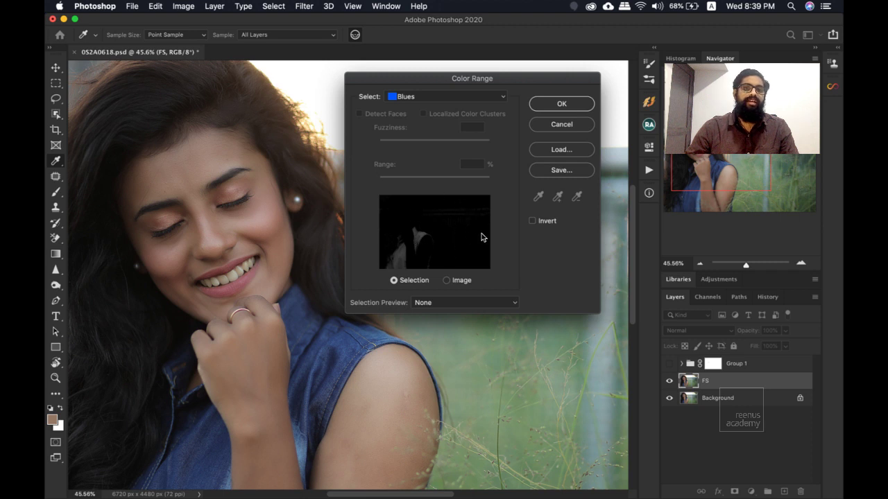
left_click(420, 97)
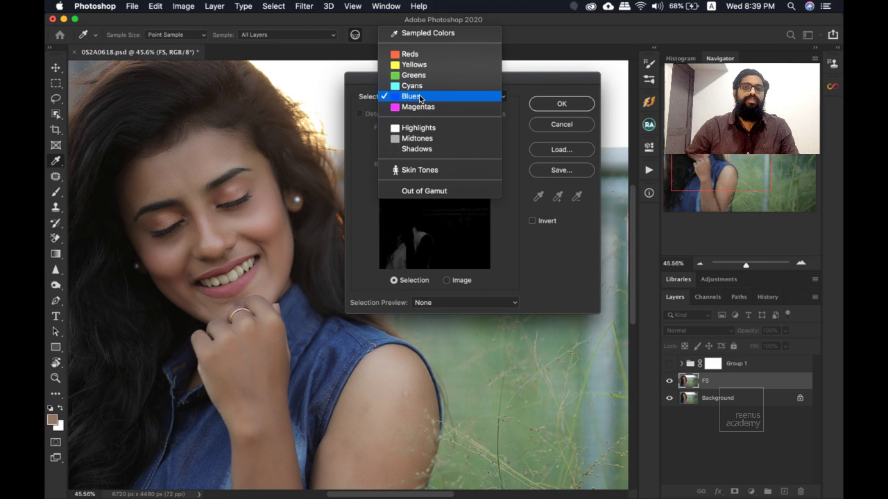
left_click(425, 172)
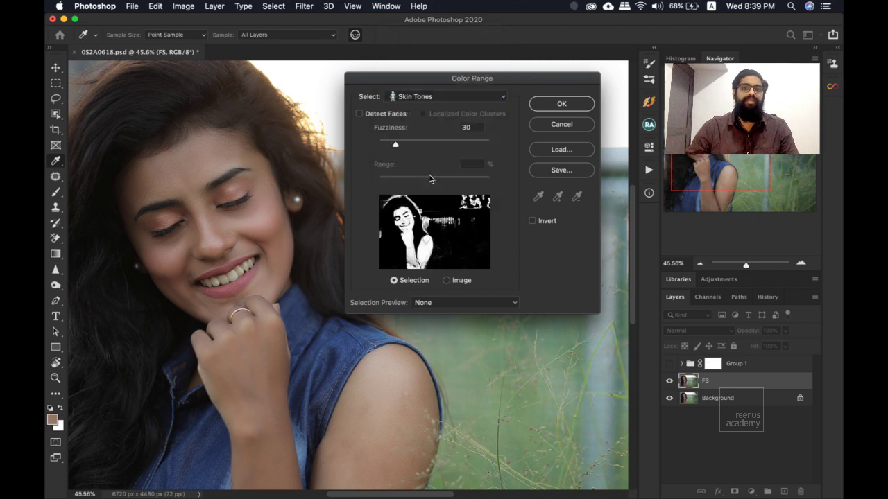
Enable Detect Faces, set Fuzziness to 22 with Invert off, and accept the selection.
left_click(380, 113)
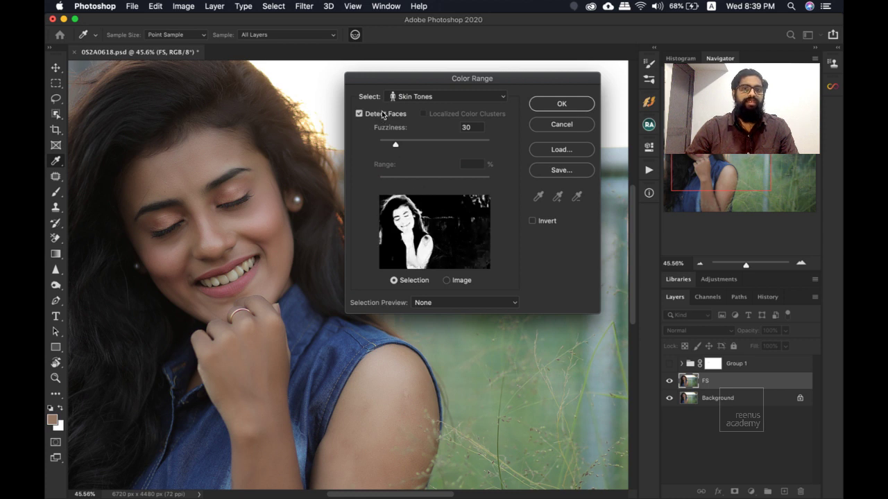
left_click(381, 114)
left_click(381, 114)
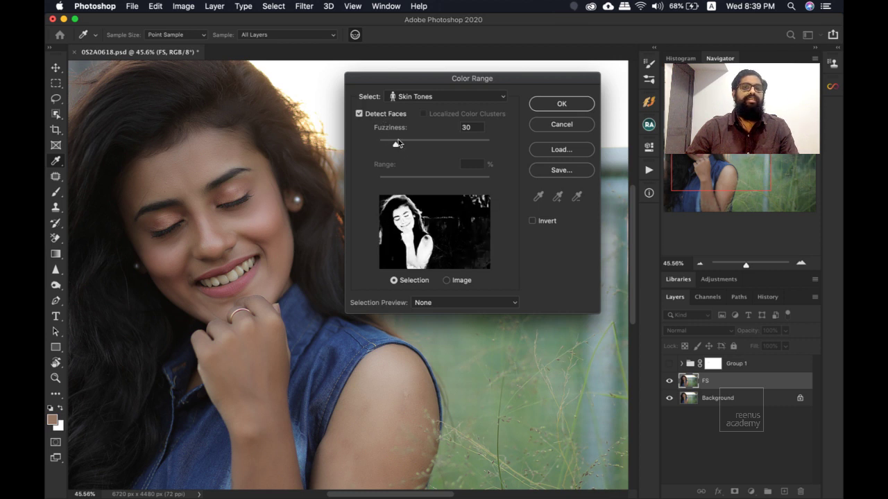
mouse_move(396, 145)
left_mouse_down()
mouse_move(430, 141)
mouse_move(391, 142)
left_mouse_up()
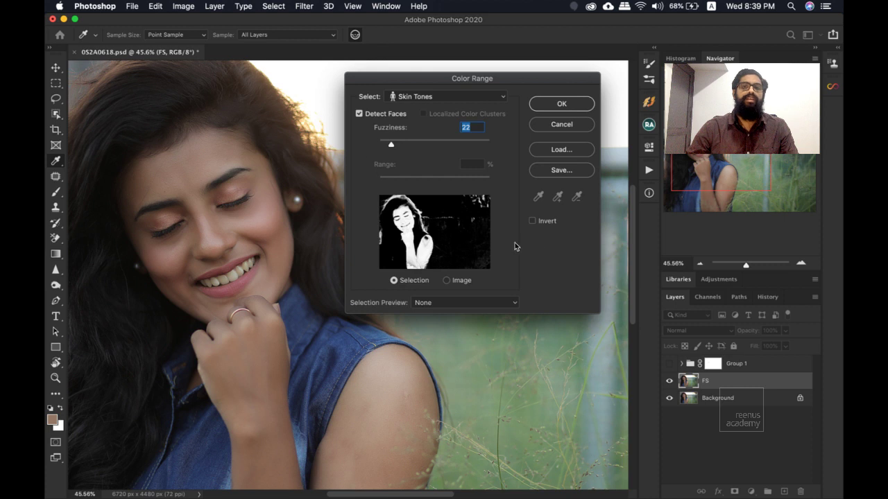
left_click(533, 222)
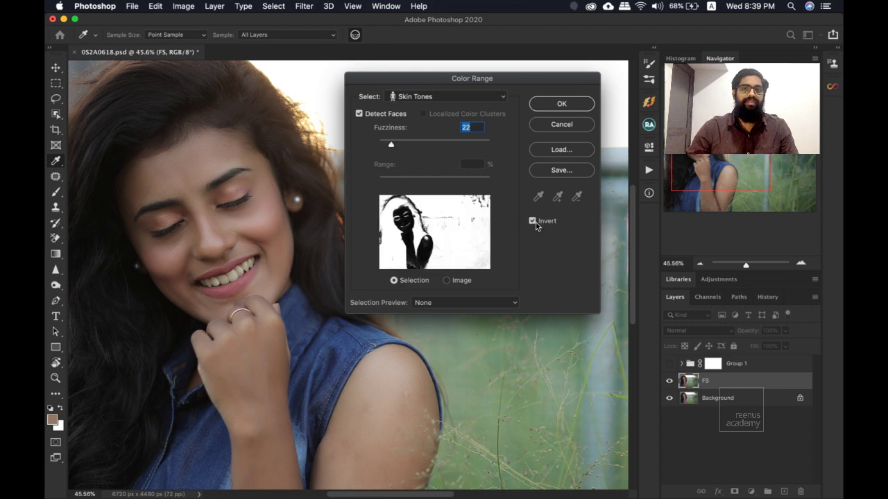
left_click(534, 222)
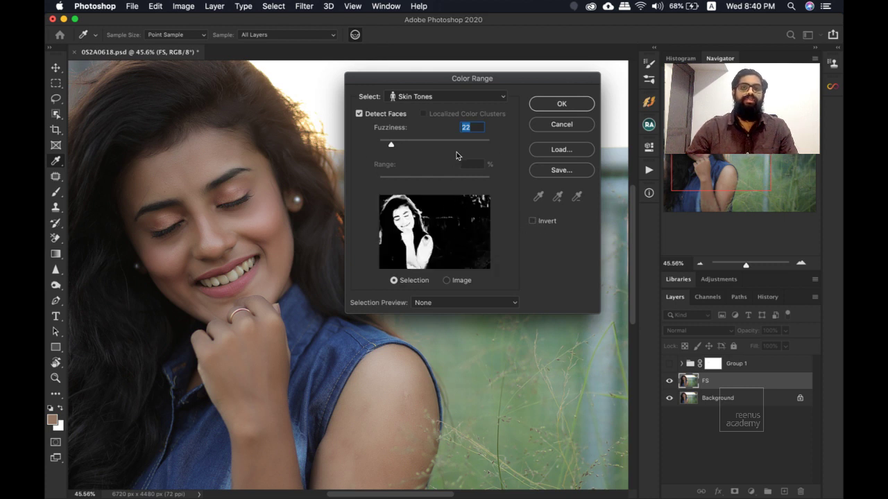
left_click(563, 104)
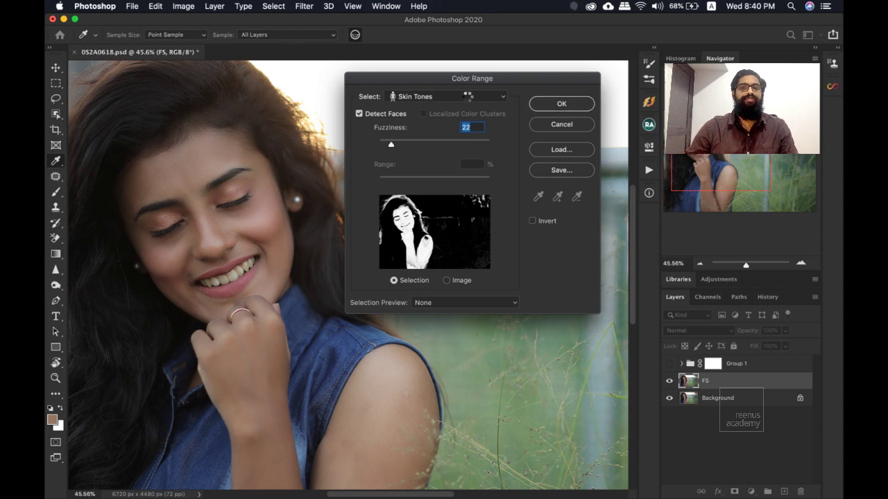
Open the new fill or adjustment layer menu in the Layers panel while the skin selection stays active.
key("z")
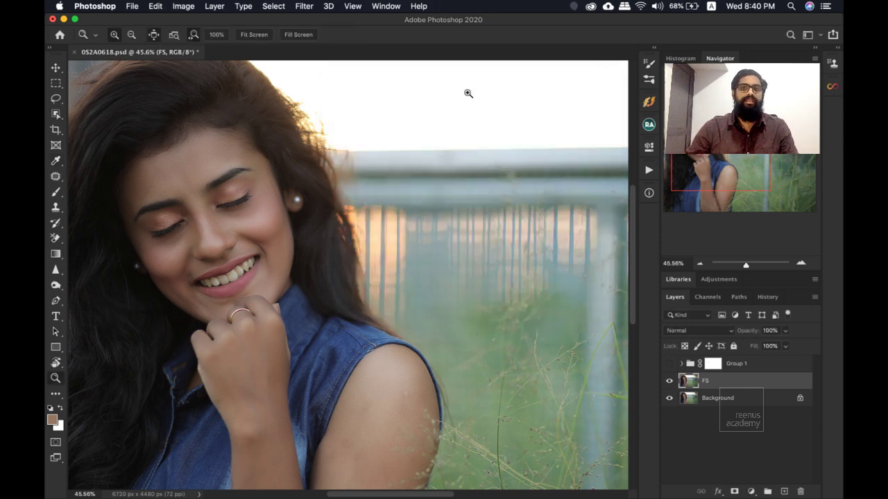
scroll(235, 205, "up", 5)
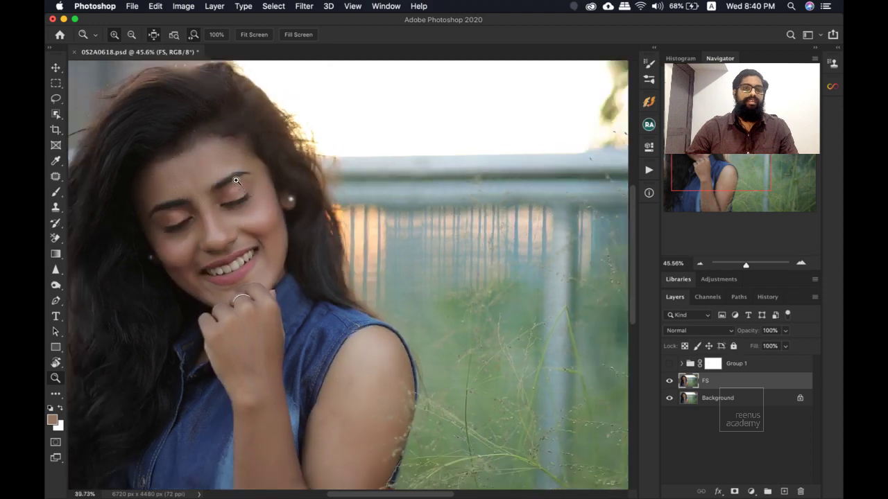
scroll(228, 233, "down", 4)
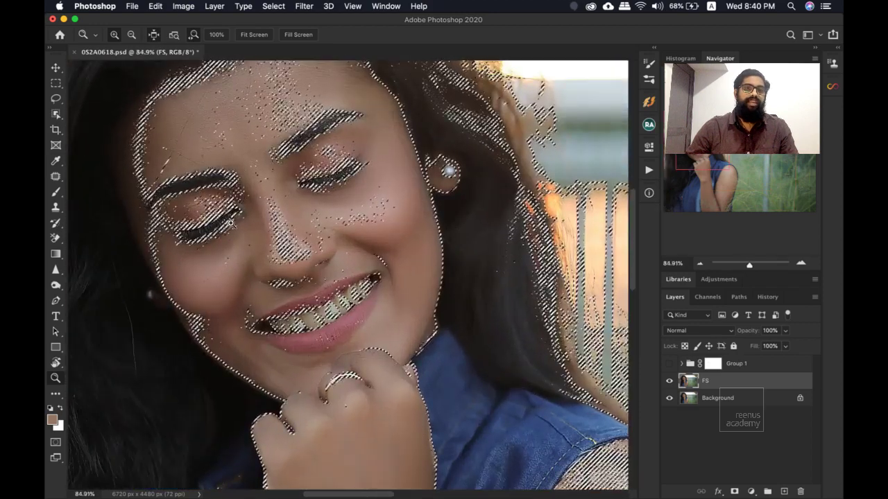
scroll(300, 249, "up", 2)
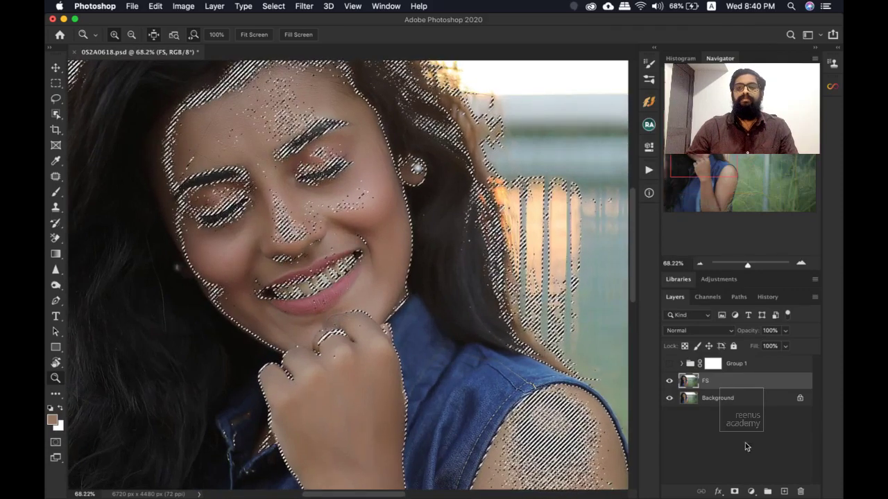
left_click(751, 491)
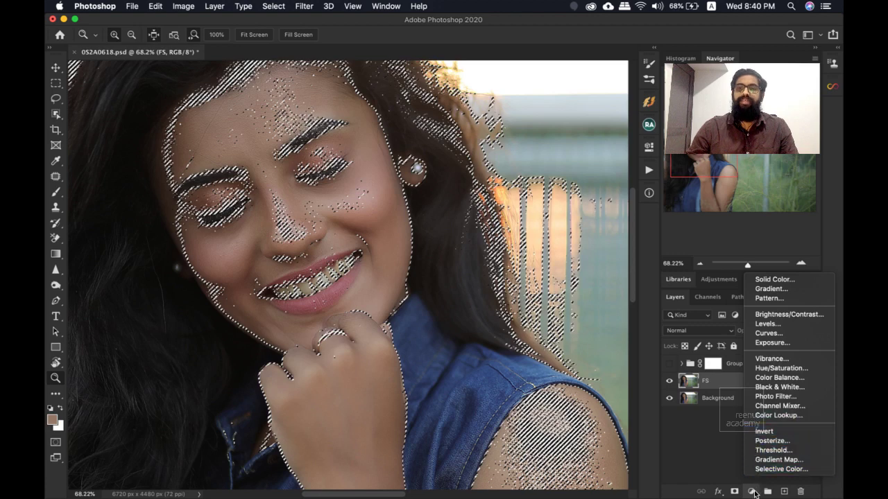
Add a Solid Color fill over the skin set to R180 G123 B80 (#b47b50).
left_click(773, 278)
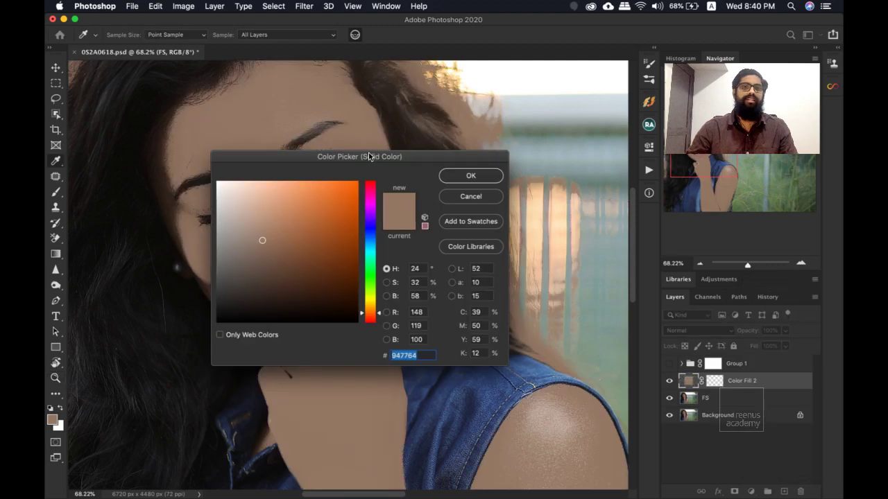
left_click_drag(375, 161, 477, 163)
double_click(531, 311)
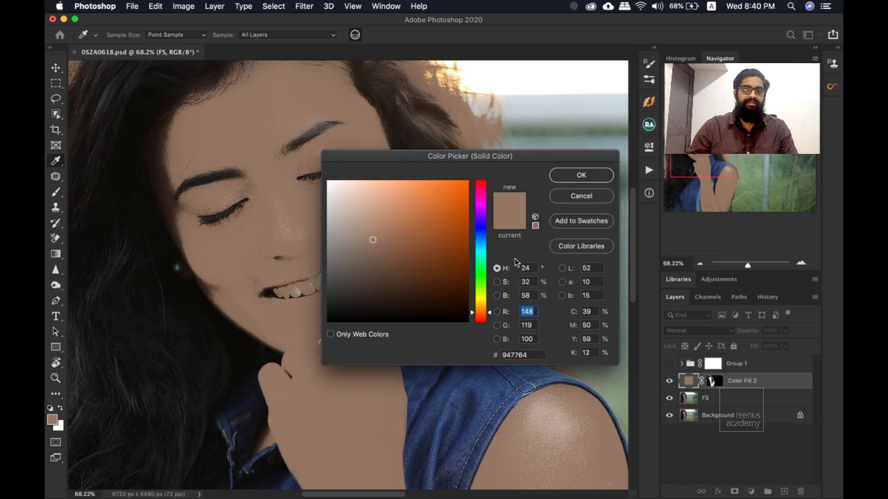
type("1")
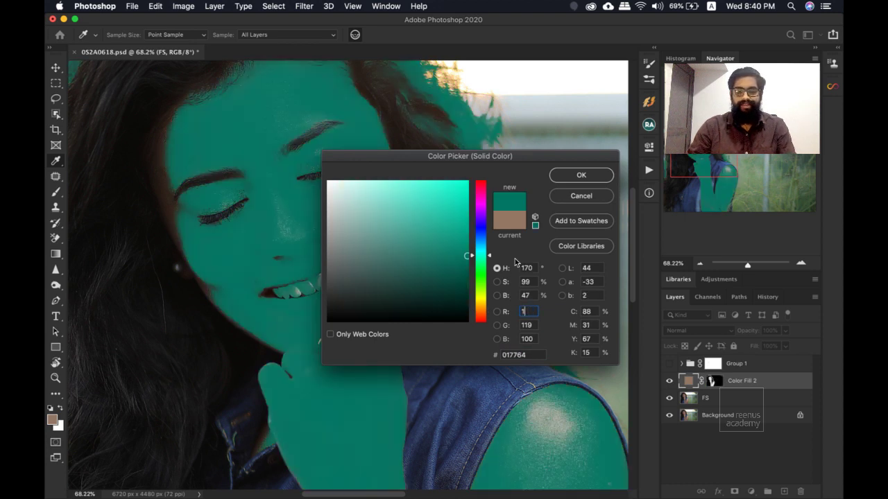
type("80")
key("Tab")
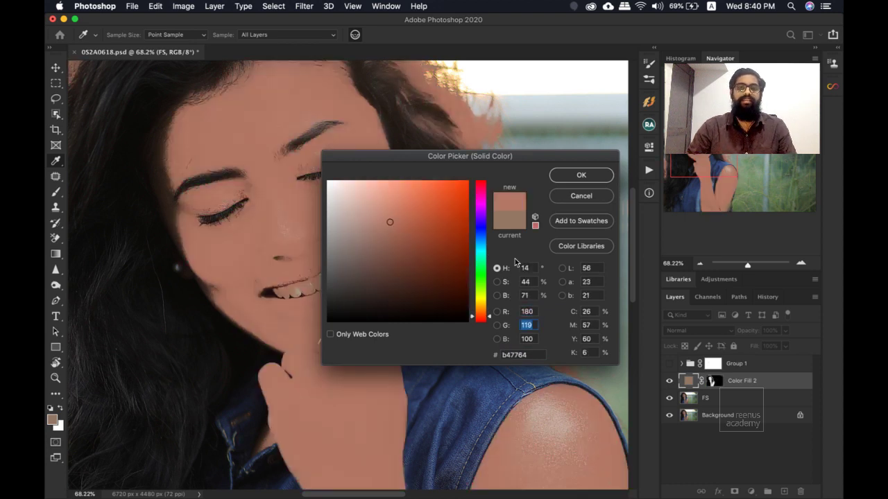
type("123")
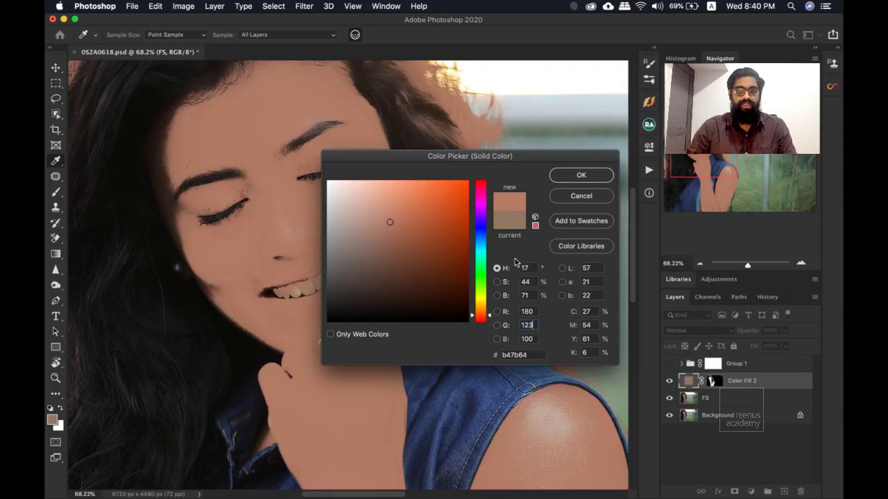
key("Tab")
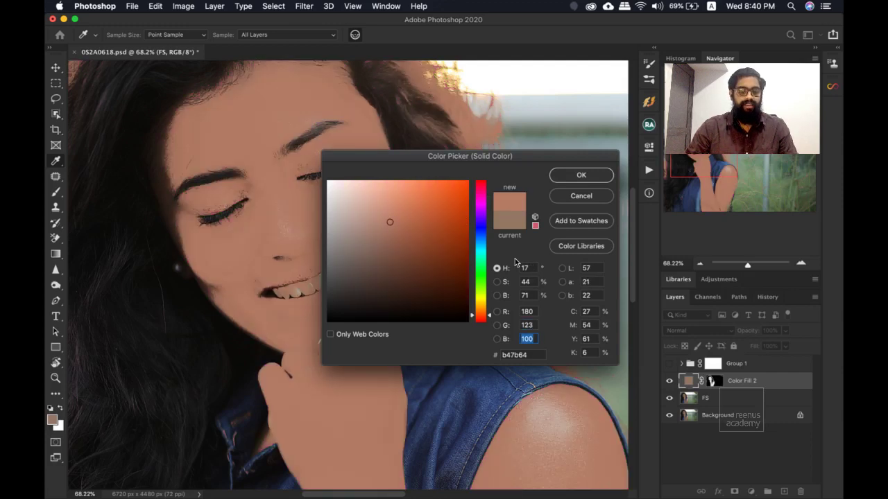
type("80")
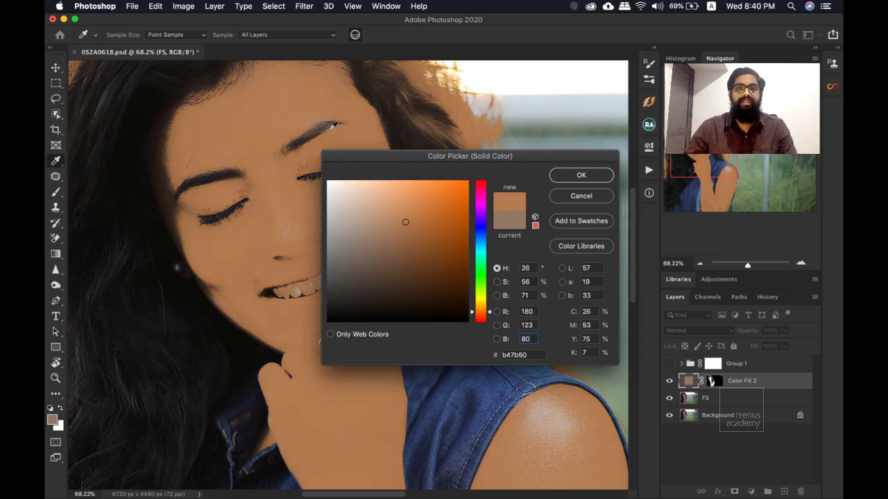
left_click_drag(392, 161, 419, 150)
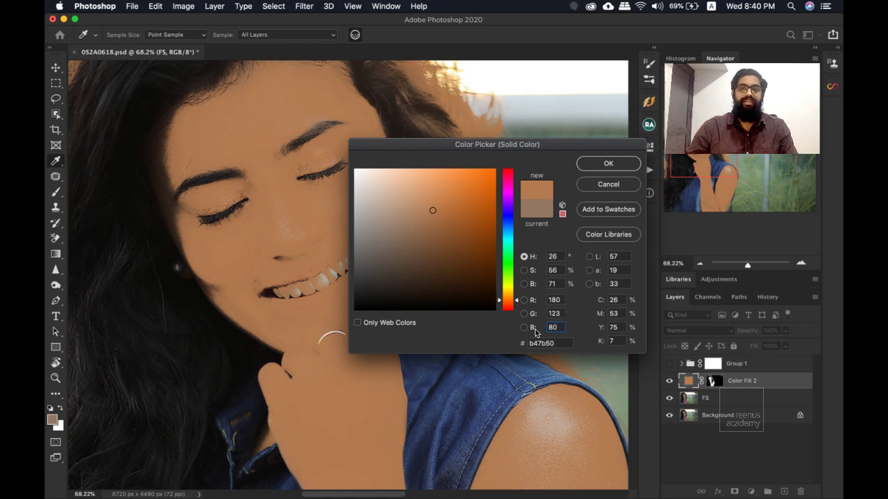
left_click(602, 167)
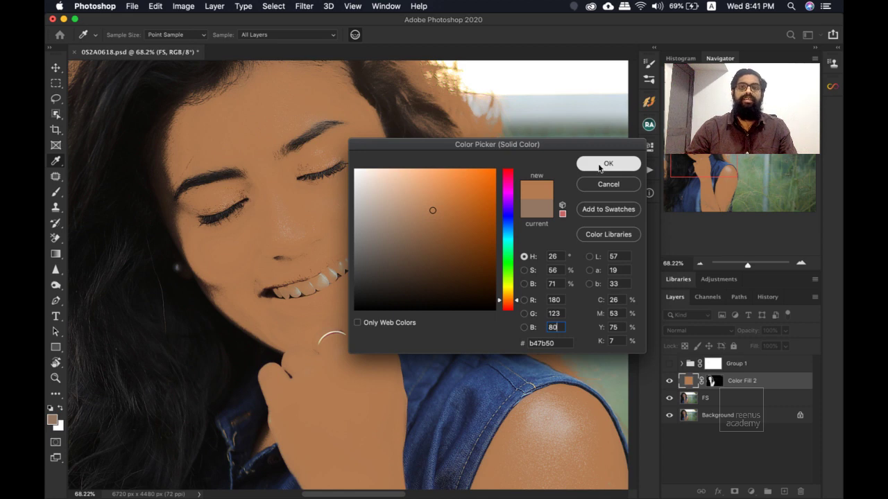
left_click(599, 167)
Zoom in close on the face and show the Properties panel for the Color Fill 2 mask.
key("z")
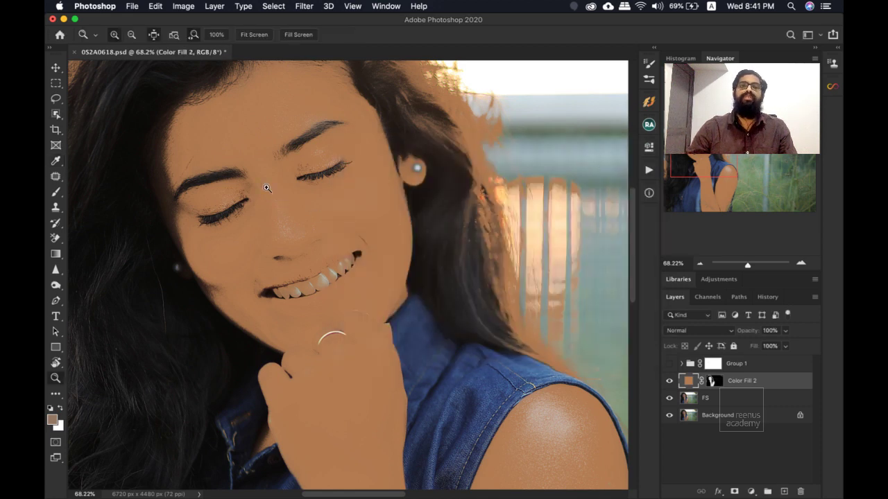
left_click_drag(315, 227, 307, 258)
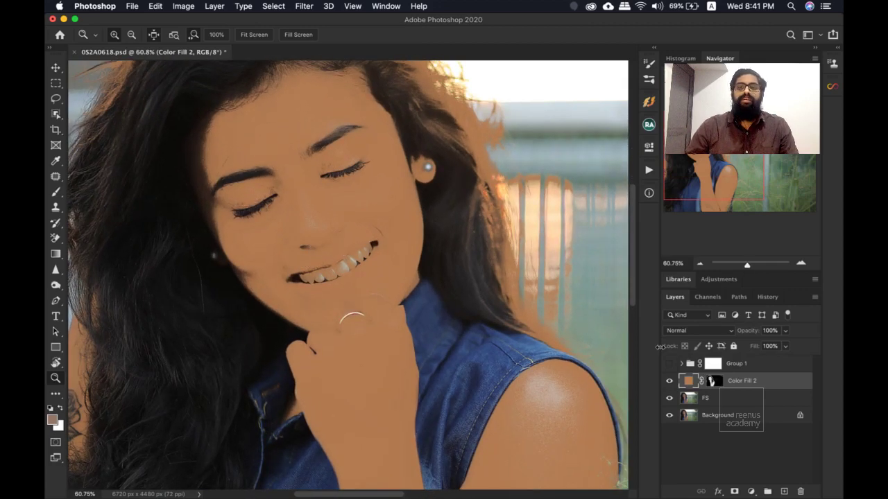
left_click(714, 380)
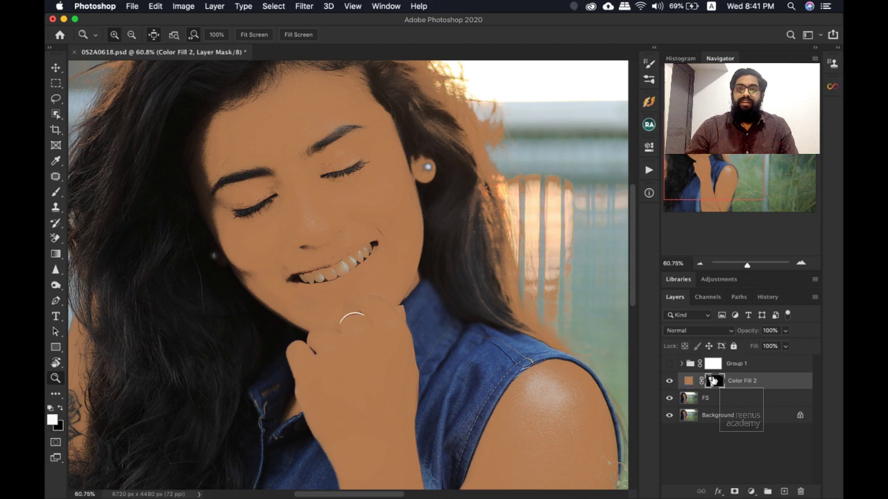
double_click(714, 381)
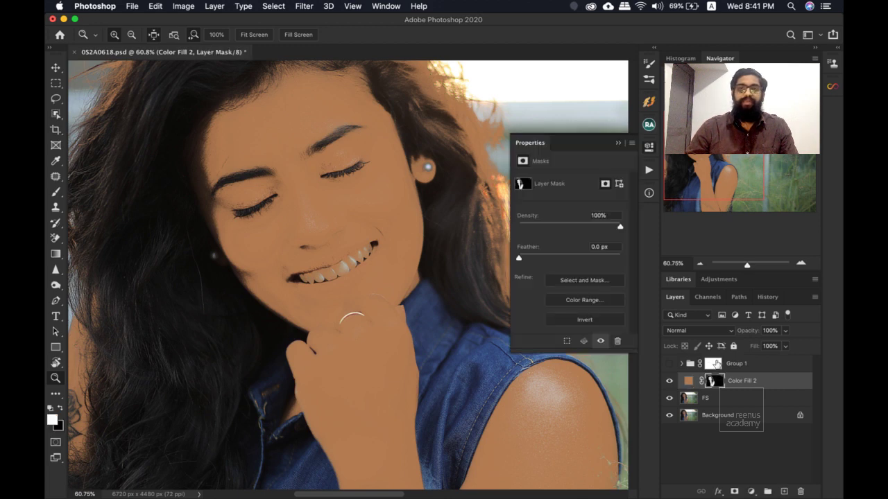
left_click_drag(291, 190, 284, 194)
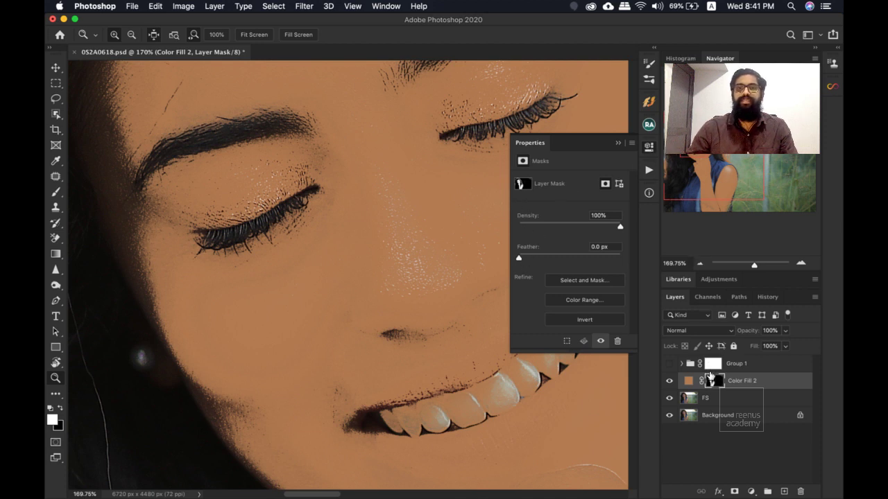
left_click(384, 6)
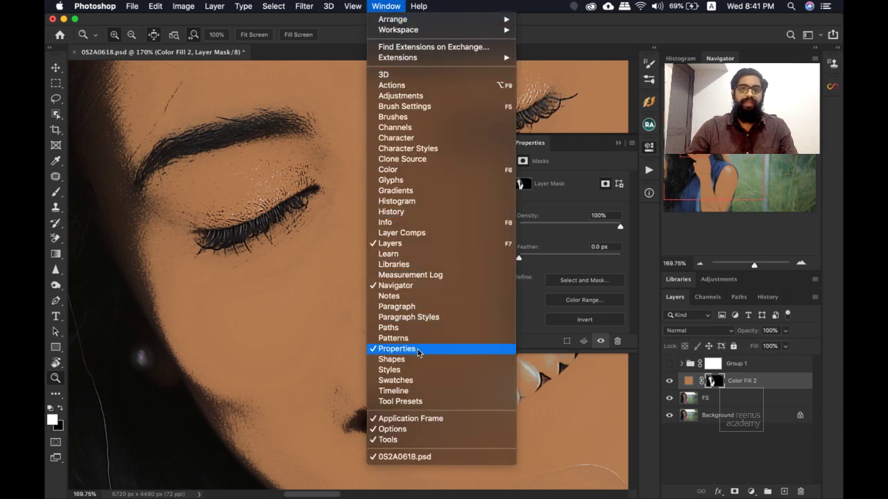
left_click(534, 154)
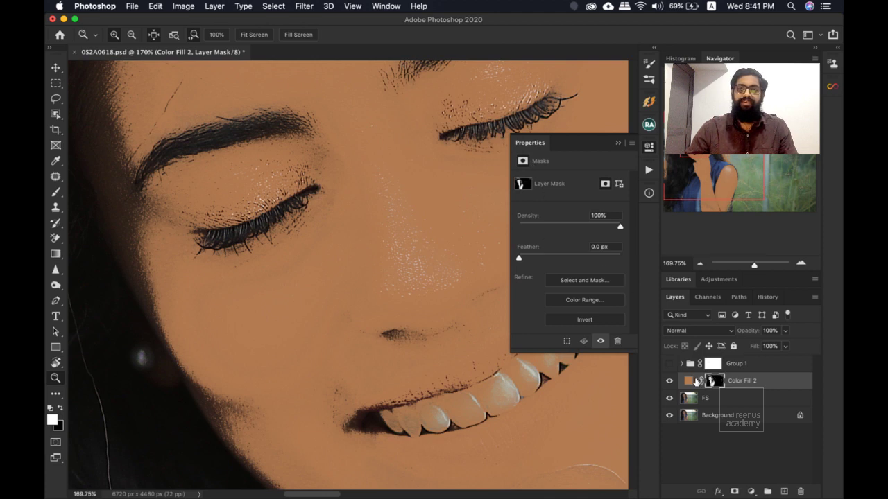
left_click(689, 382)
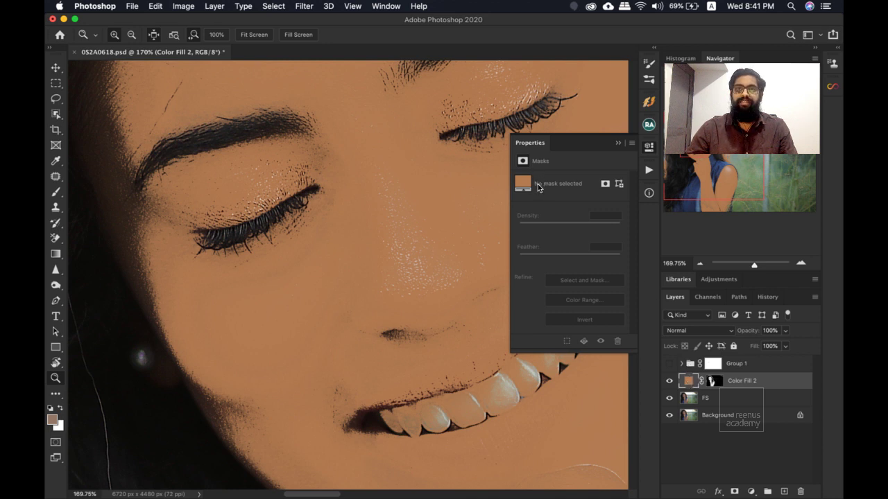
Feather the Color Fill 2 layer mask to about 8.7 px in Properties.
left_click(714, 380)
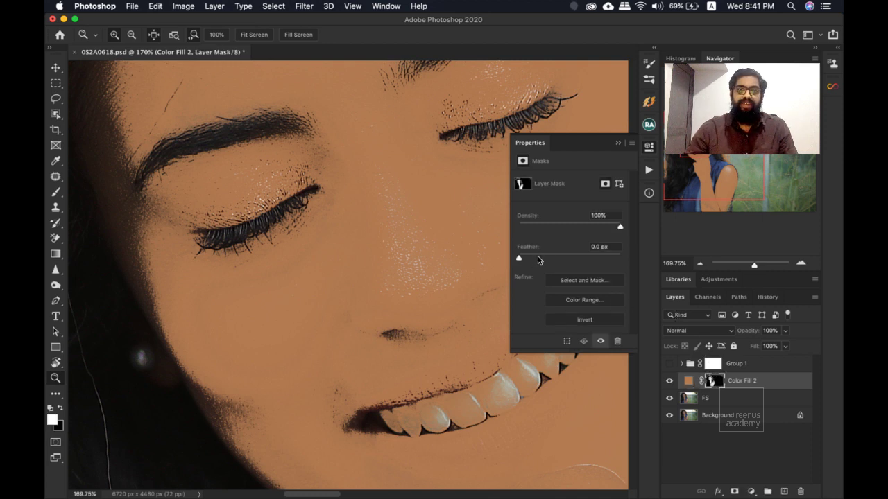
left_click_drag(538, 260, 541, 259)
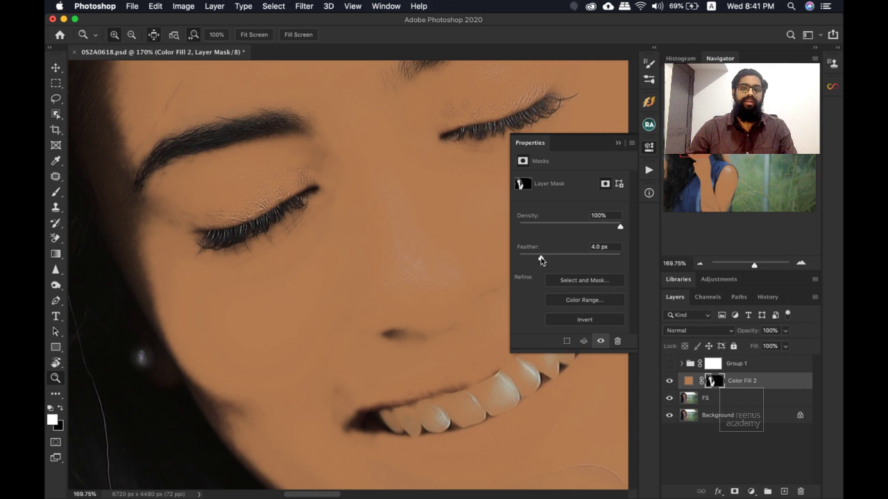
left_click_drag(550, 261, 548, 258)
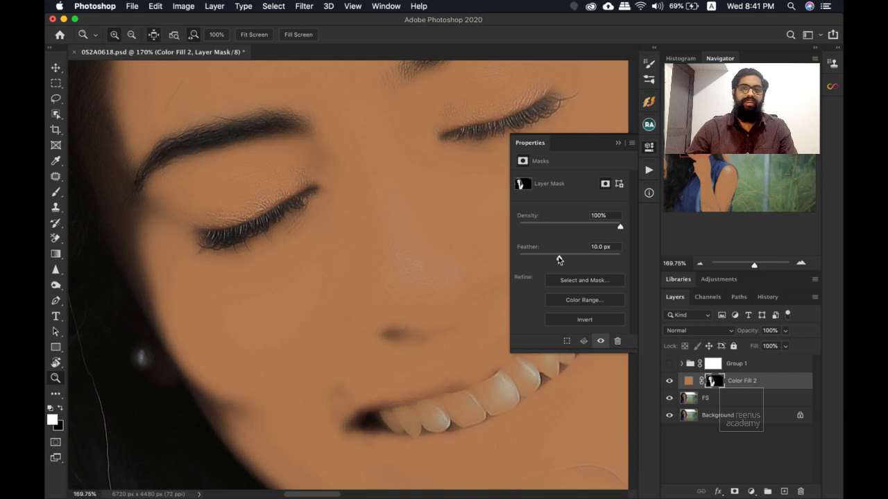
left_click_drag(559, 259, 556, 258)
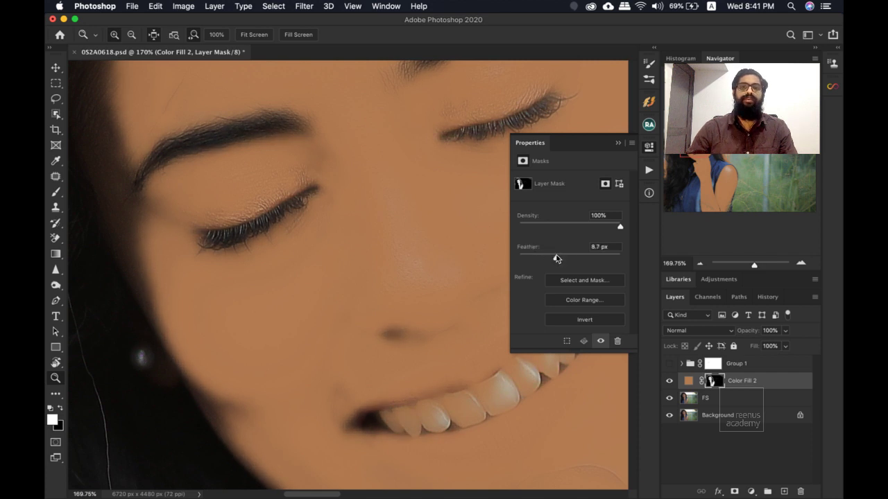
left_click(618, 144)
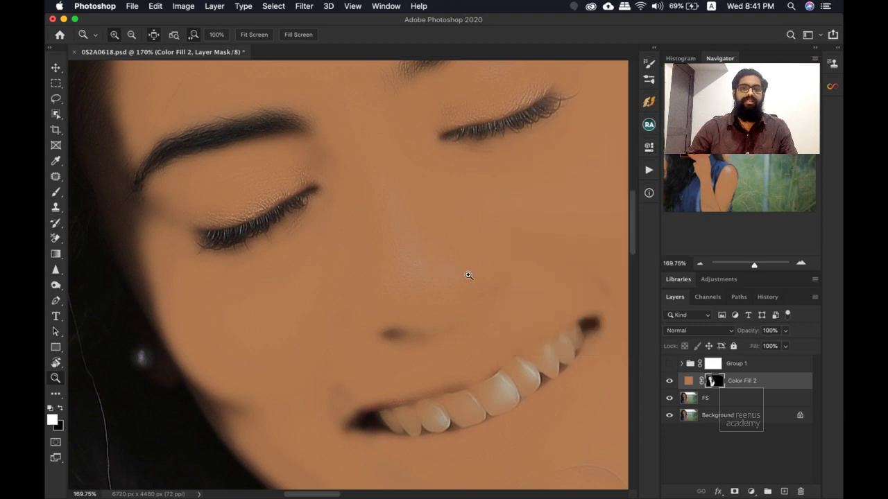
Zoom out to the whole portrait and preview blend modes for Color Fill 2, landing on Color Dodge.
left_click_drag(469, 275, 426, 242)
left_click_drag(468, 275, 458, 259)
left_click_drag(519, 287, 495, 289)
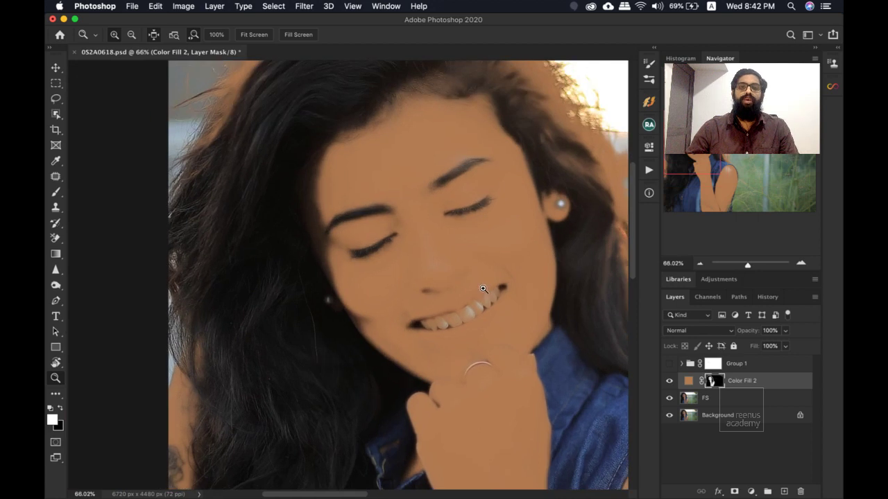
scroll(487, 287, "down", 3)
scroll(487, 288, "right", 3)
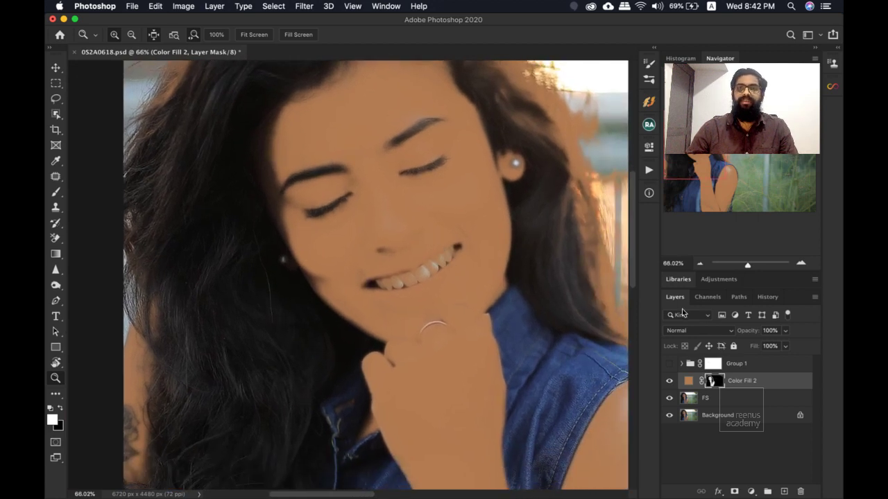
left_click(720, 330)
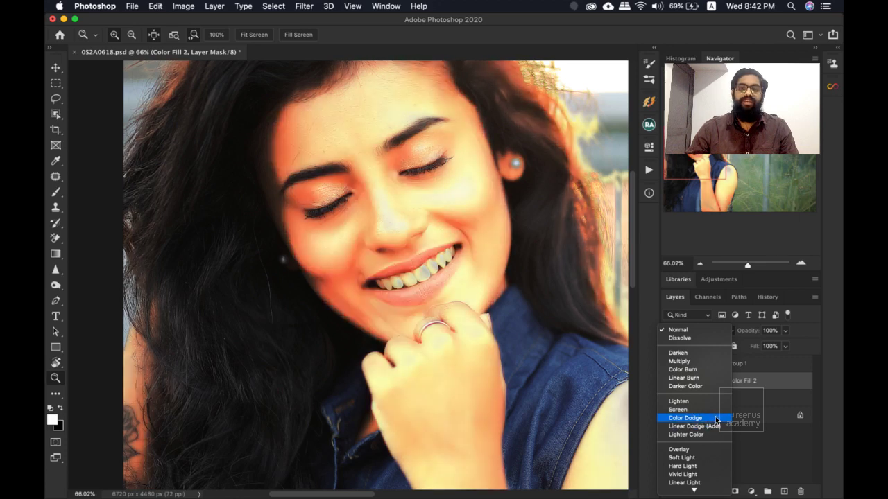
Set Color Fill 2 to Color Dodge with 35% fill and 63% opacity.
left_click(715, 418)
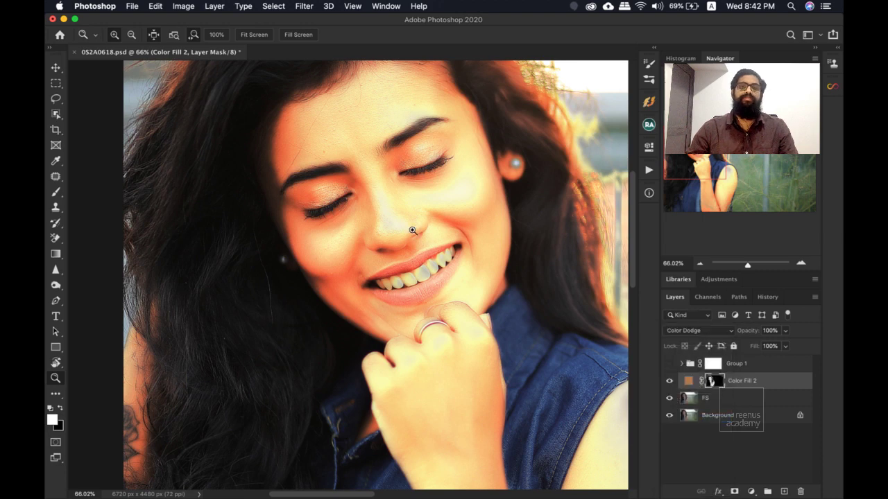
mouse_move(401, 217)
left_mouse_down()
mouse_move(426, 233)
mouse_move(428, 244)
mouse_move(404, 236)
mouse_move(457, 295)
mouse_move(500, 229)
left_mouse_up()
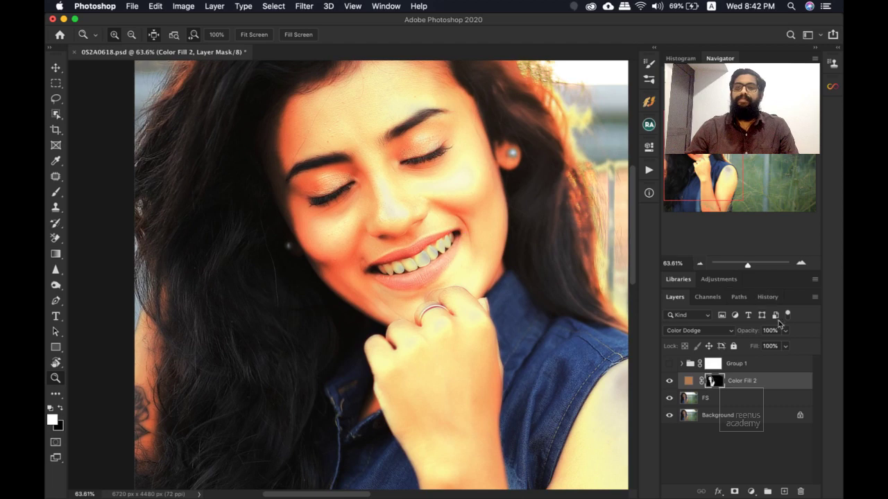
left_click(786, 347)
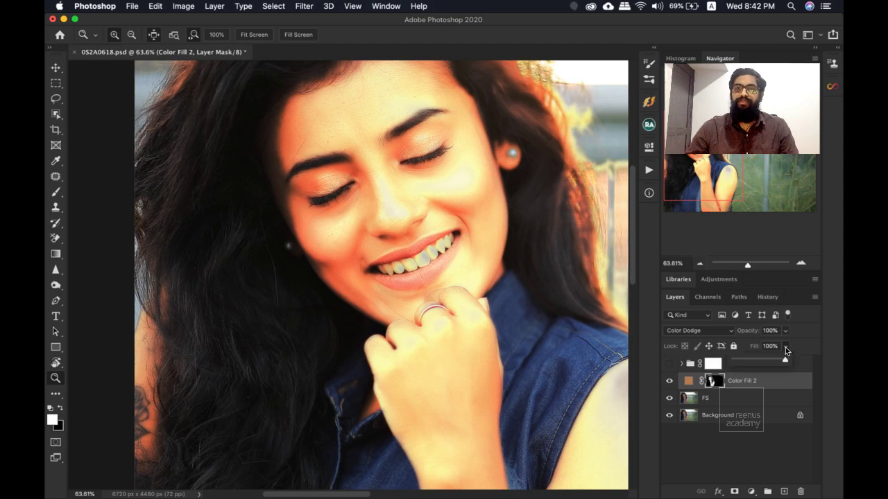
left_click(742, 359)
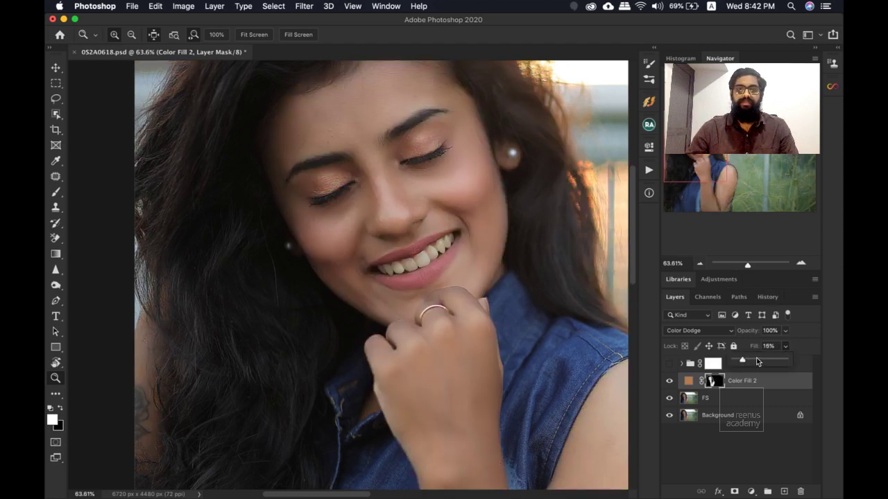
left_click_drag(758, 361, 751, 359)
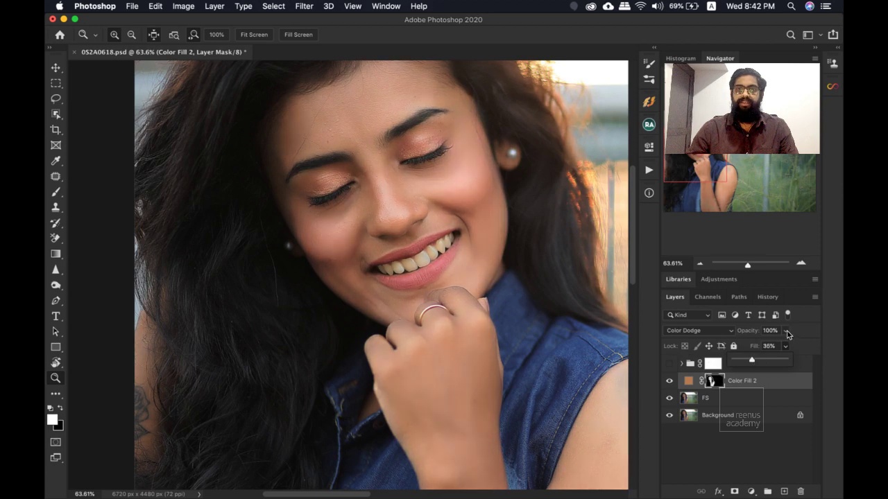
left_click_drag(786, 332, 768, 342)
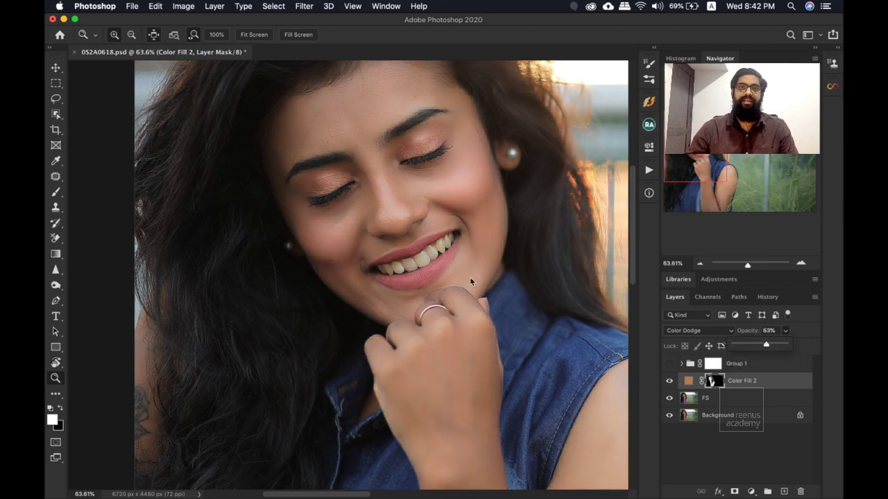
left_click(394, 223, "alt")
left_click_drag(414, 251, 425, 251)
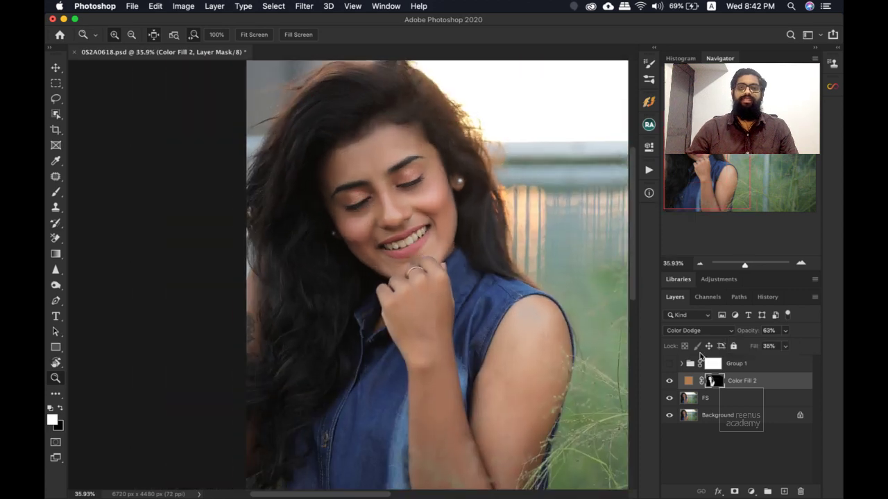
left_click(670, 380)
left_click(670, 380)
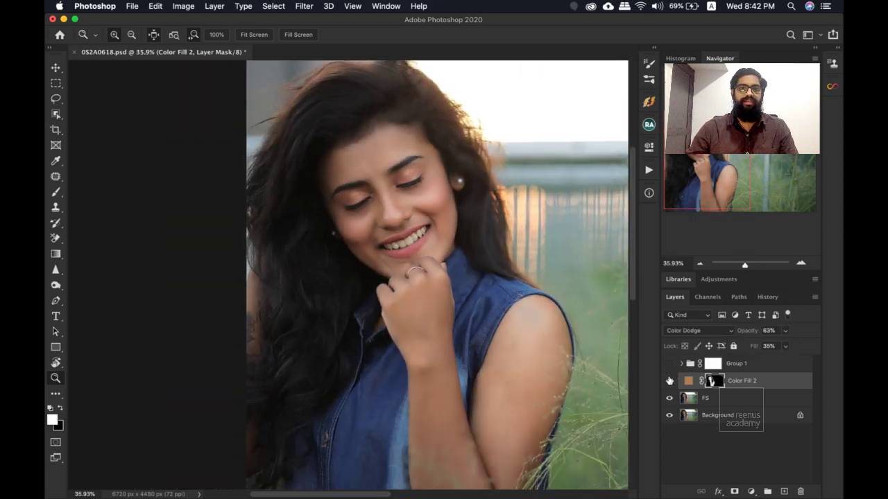
left_click(670, 380)
left_click(670, 380)
left_click_drag(408, 225, 423, 239)
left_click(670, 380)
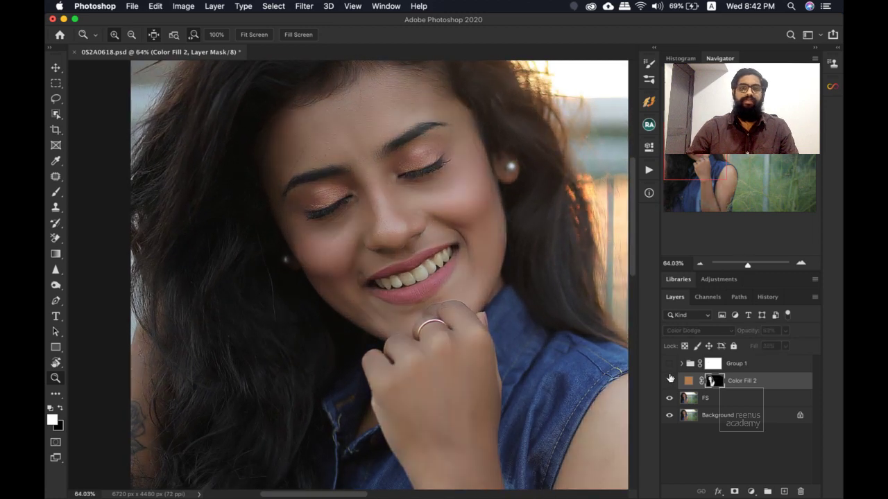
left_click(670, 380)
left_click_drag(385, 233, 430, 253)
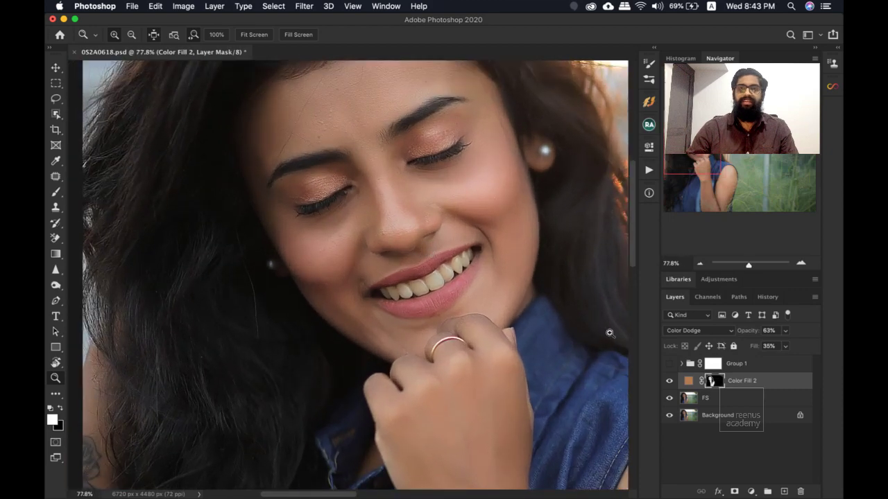
left_click(670, 380)
left_click(669, 379)
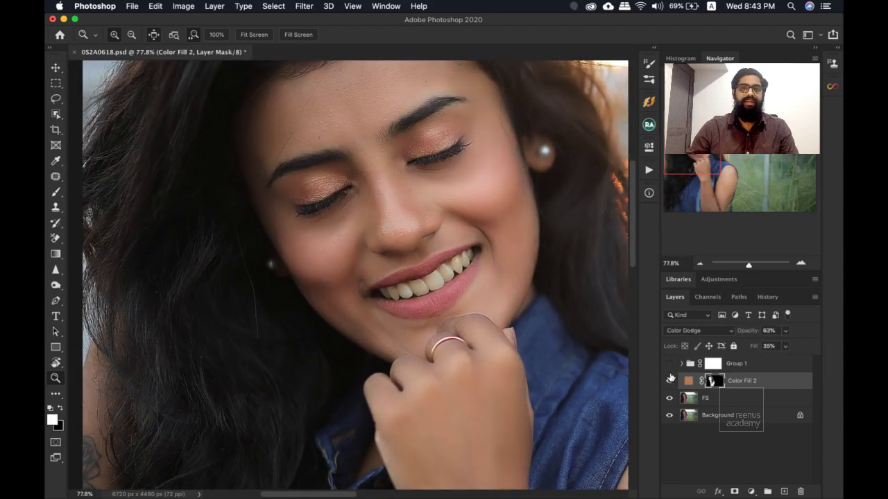
left_click(670, 379)
left_click(670, 379)
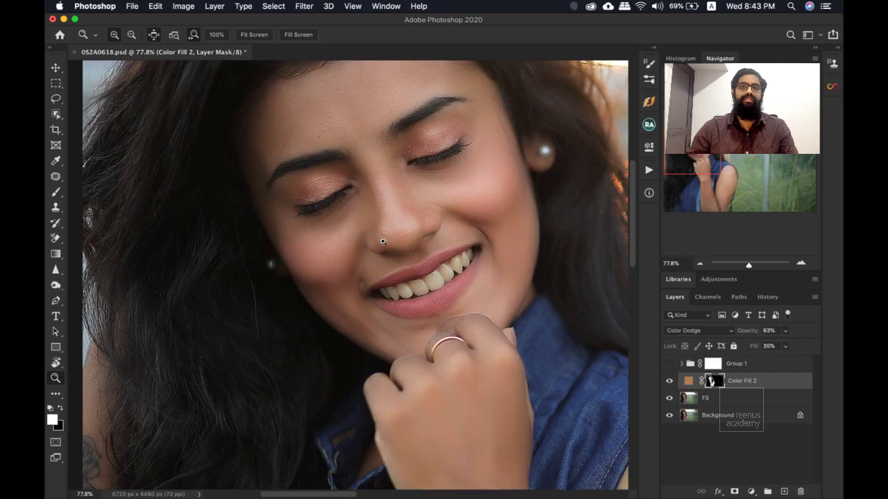
left_click_drag(384, 239, 406, 238)
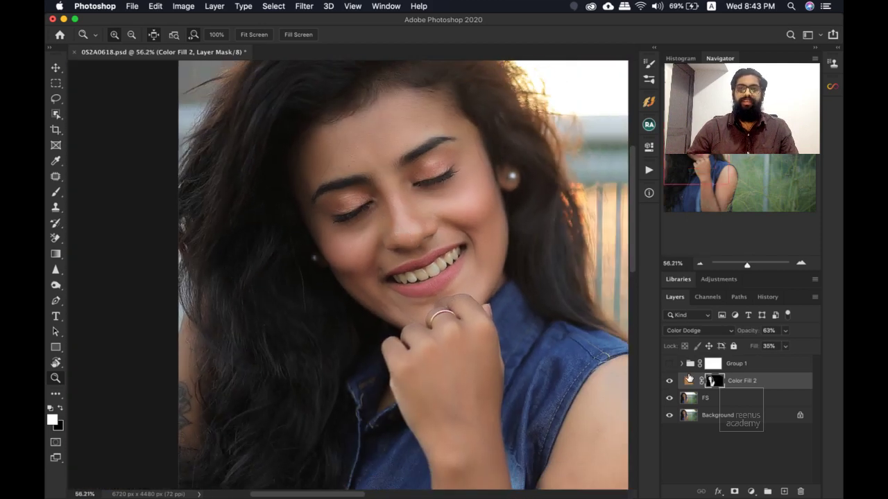
double_click(689, 380)
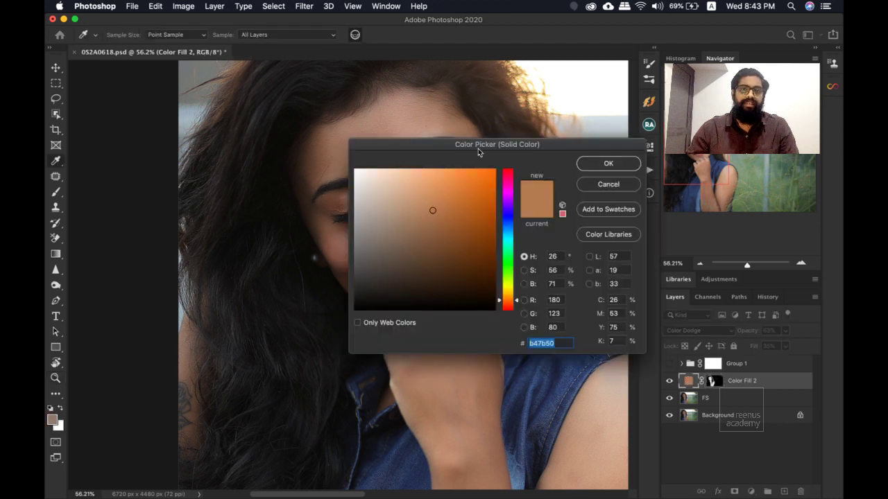
left_click_drag(479, 149, 552, 200)
left_click_drag(579, 211, 449, 191)
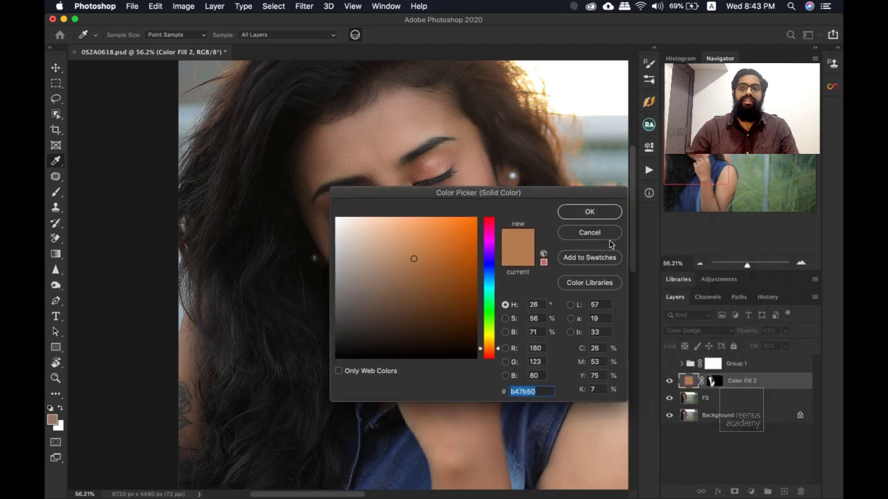
left_click(606, 235)
key("z")
double_click(688, 380)
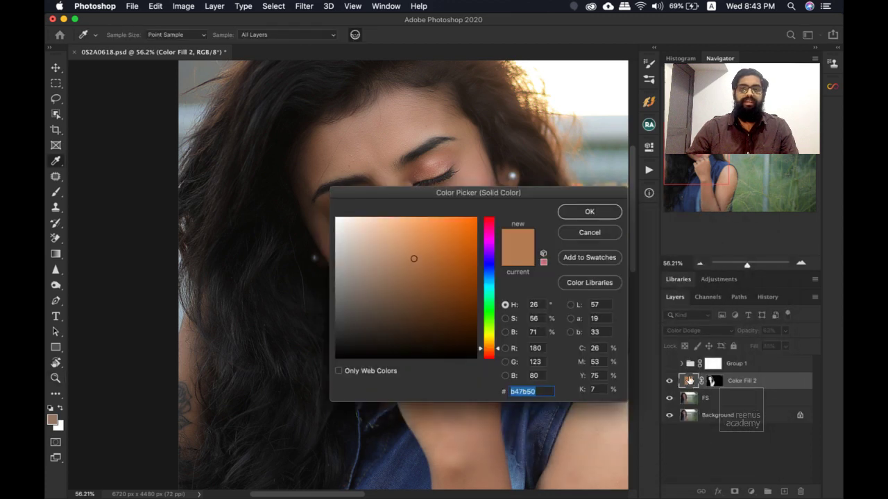
left_click_drag(480, 193, 625, 167)
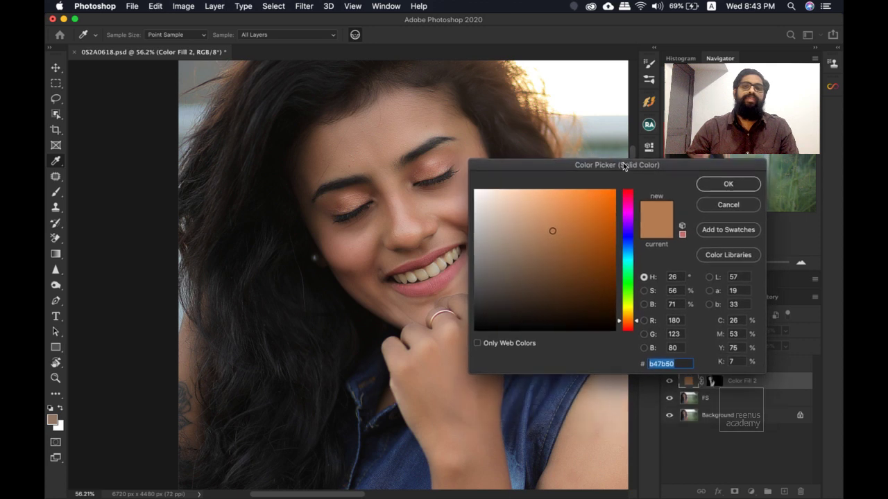
left_click(594, 218)
left_click(627, 240)
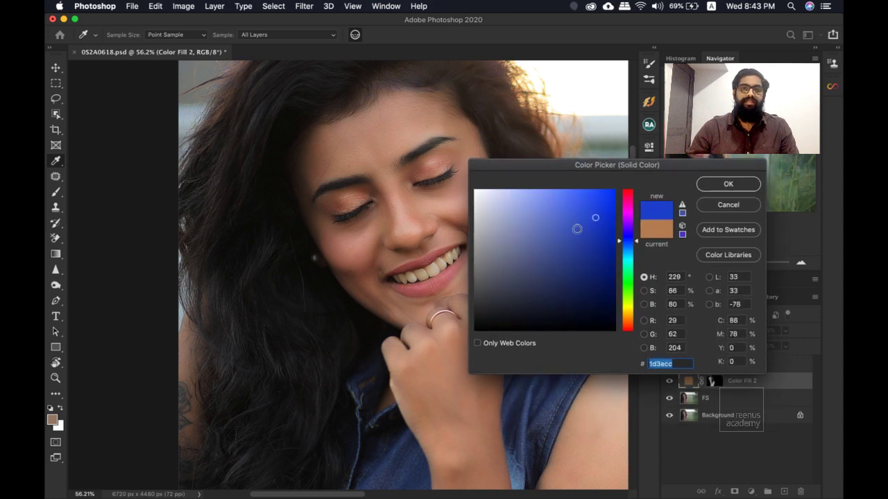
left_click(593, 210)
left_click(576, 253)
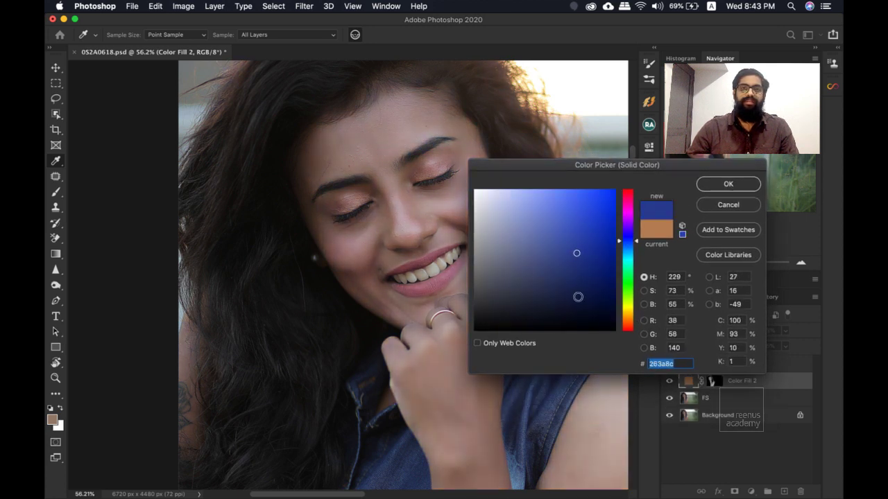
left_click(628, 296)
left_click(586, 221)
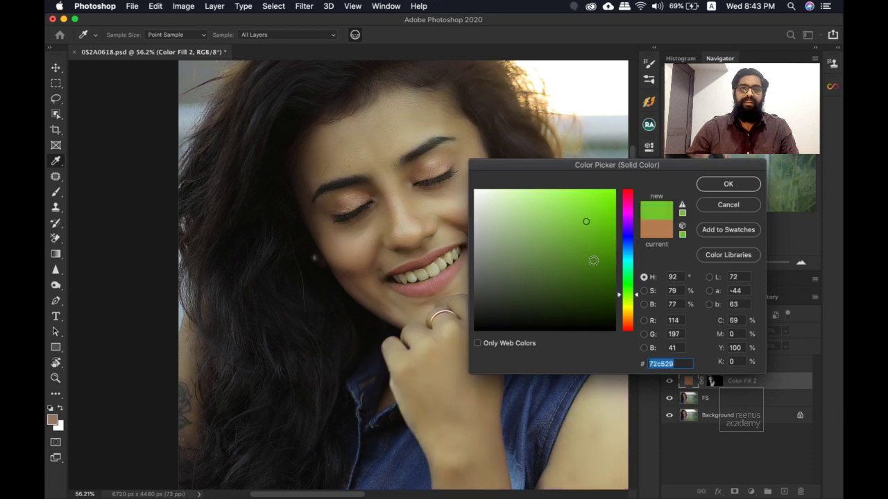
left_click(629, 313)
left_click(570, 206)
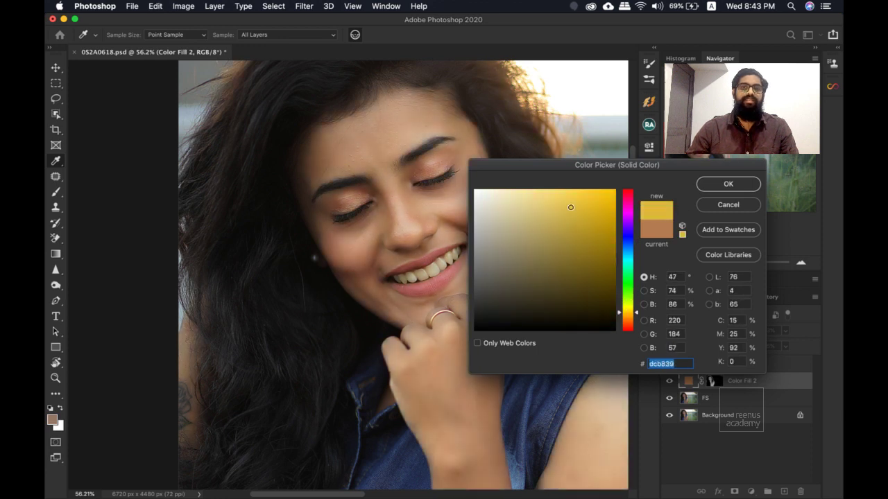
left_click_drag(562, 208, 556, 206)
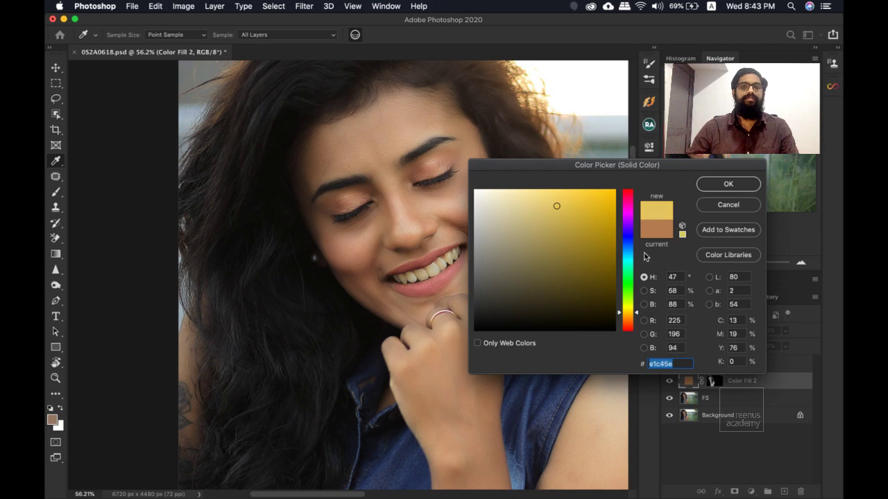
left_click(724, 185)
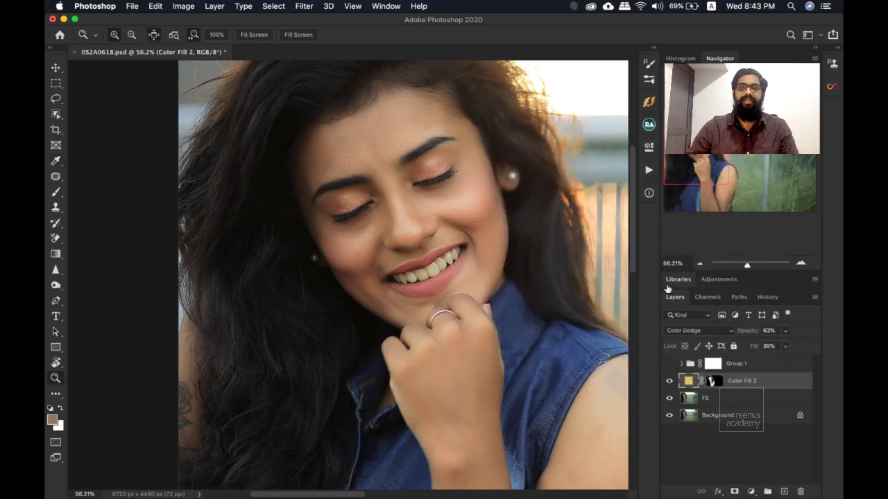
left_click(670, 381)
left_click(669, 380)
left_click_drag(426, 217, 459, 244)
scroll(449, 251, "right", 3)
scroll(449, 252, "down", 1)
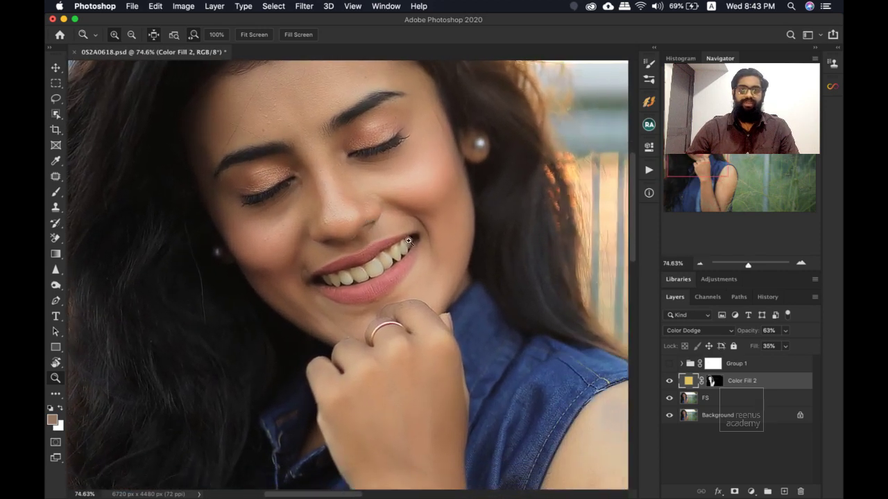
double_click(688, 381)
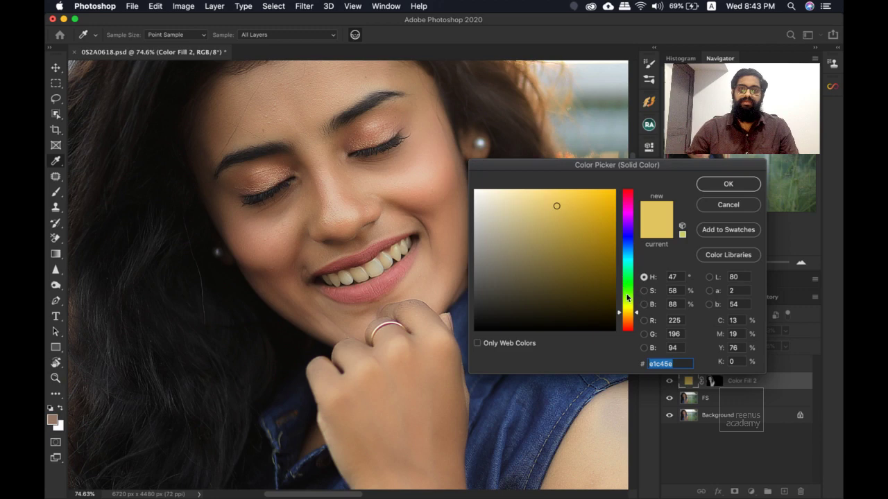
left_click(674, 322)
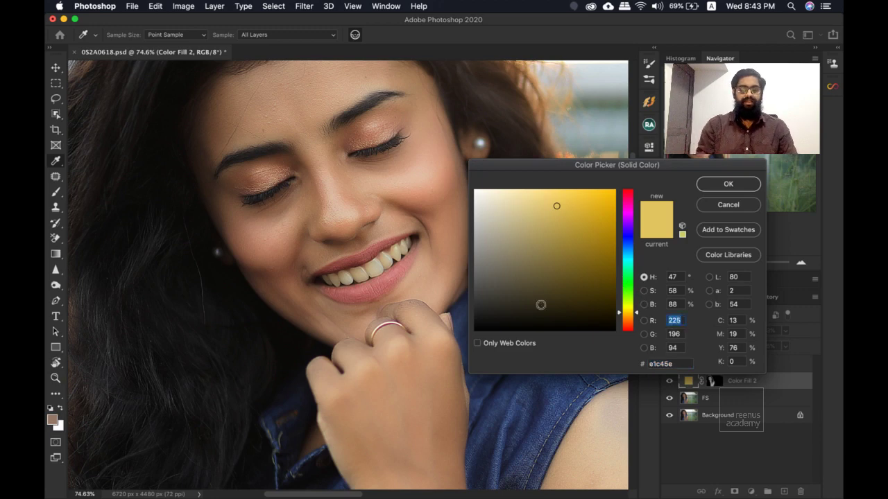
type("180")
key("Tab")
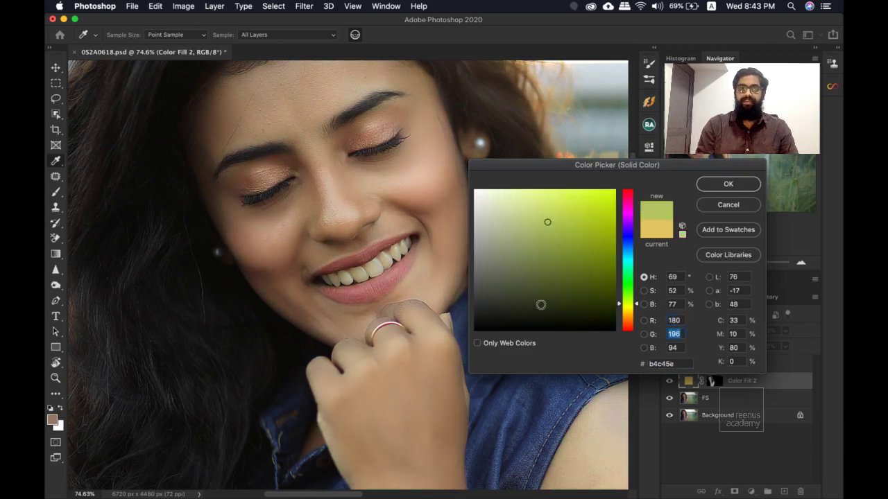
type("123")
key("Tab")
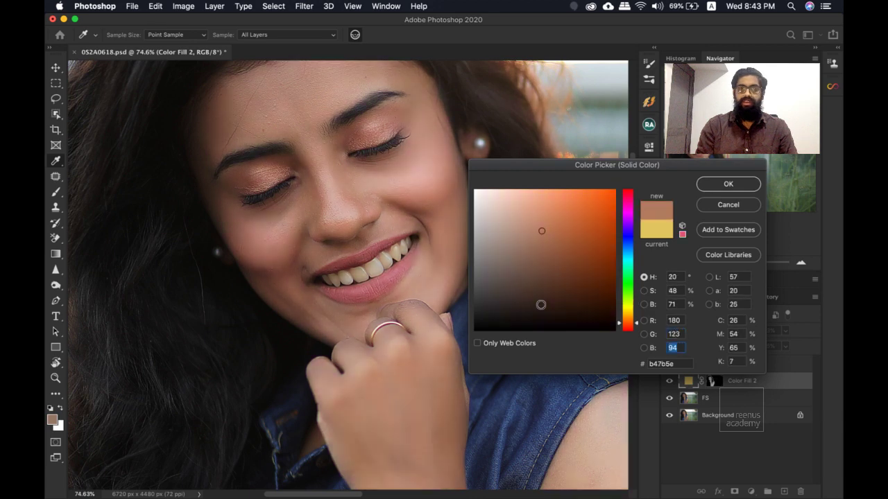
type("80")
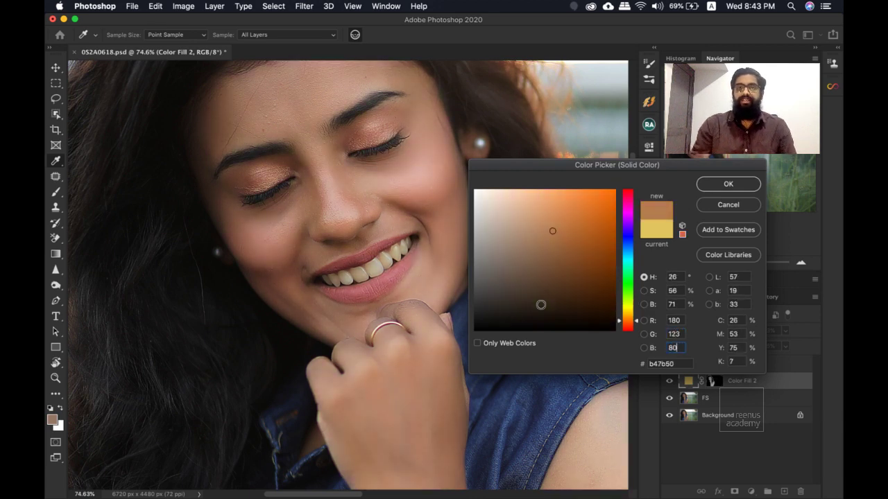
key("Return")
key("z")
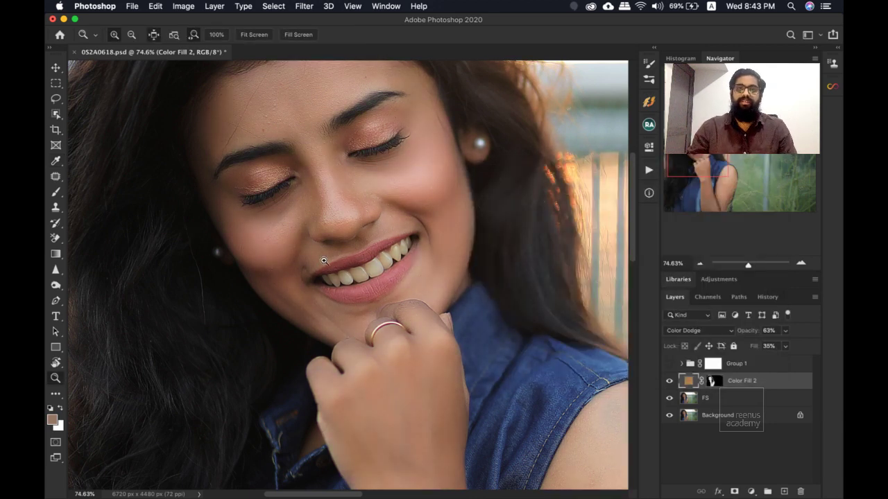
left_click(669, 381)
left_click(669, 380)
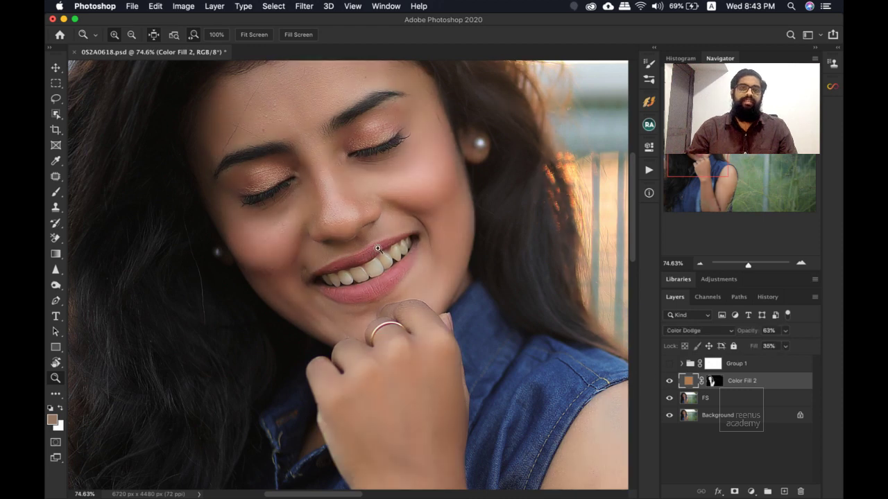
left_click_drag(380, 230, 368, 212)
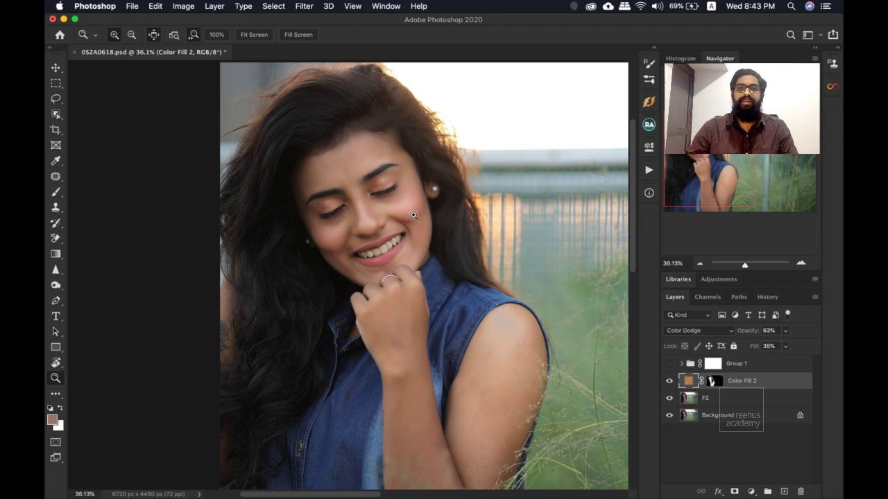
left_click_drag(389, 217, 387, 224)
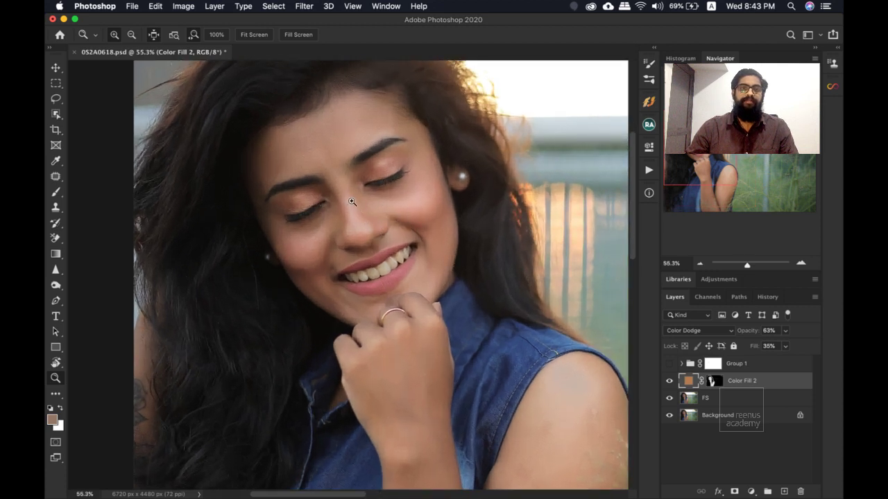
left_click_drag(352, 201, 372, 211)
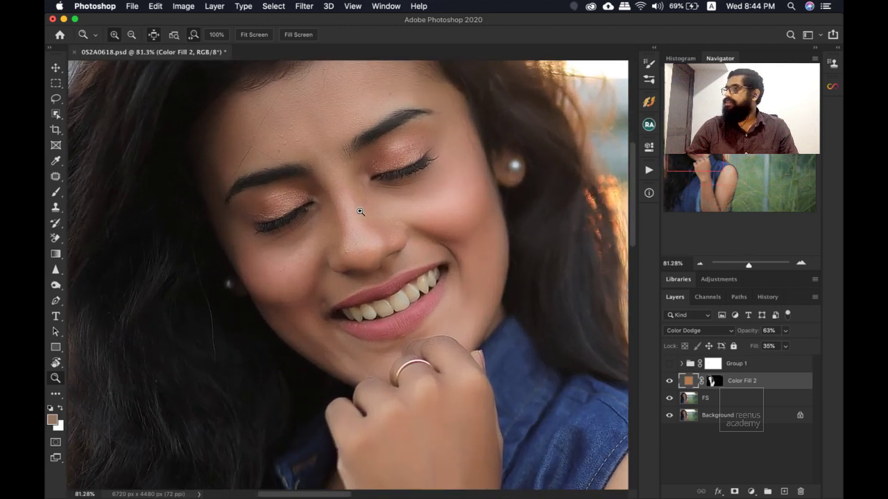
left_click_drag(357, 223, 358, 219)
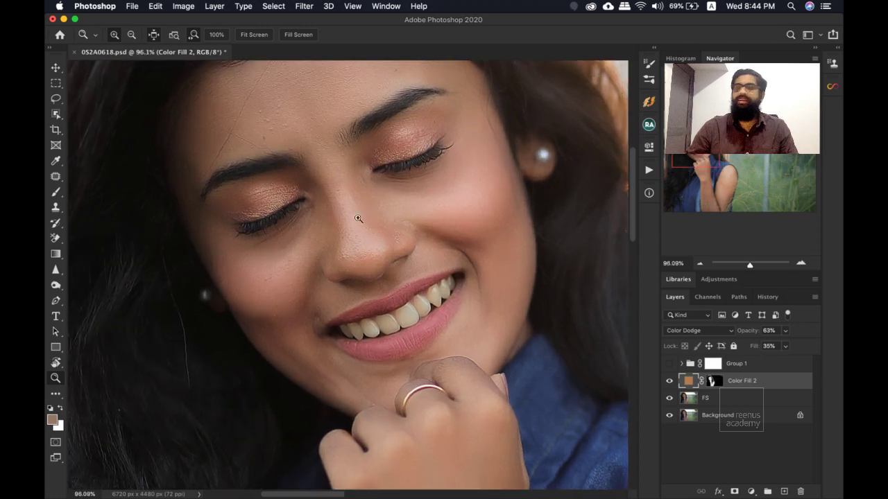
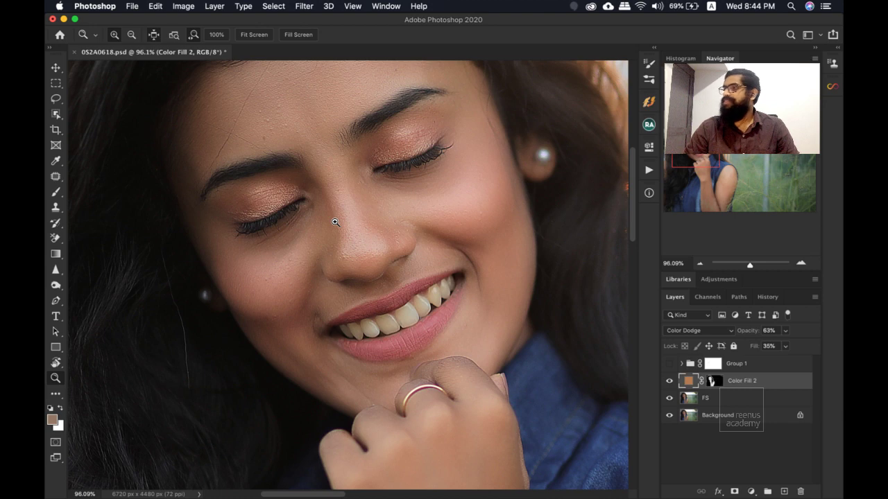
Hide and show Color Fill 2 to compare its Color Dodge glow.
scroll(402, 236, "up", 1)
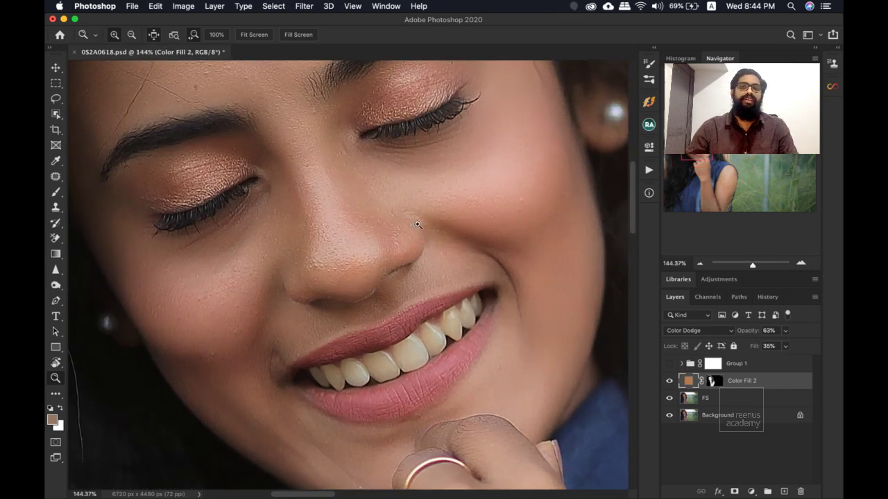
scroll(399, 225, "down", 1)
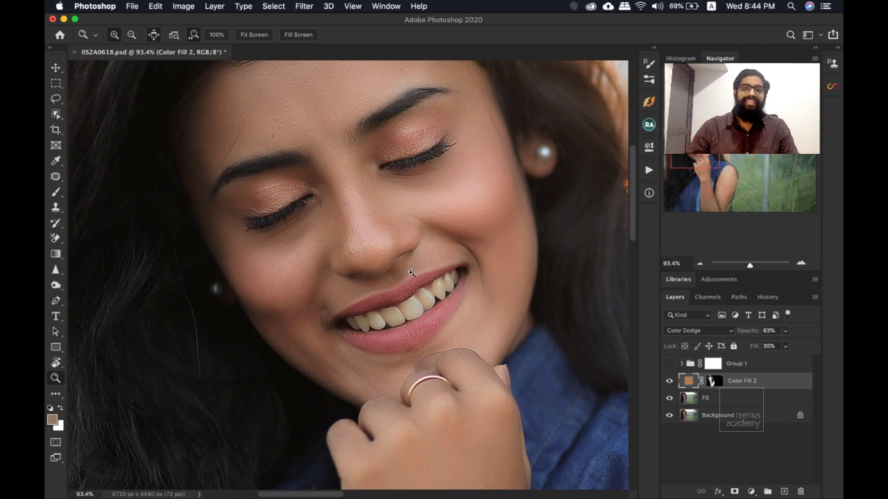
scroll(404, 258, "up", 2)
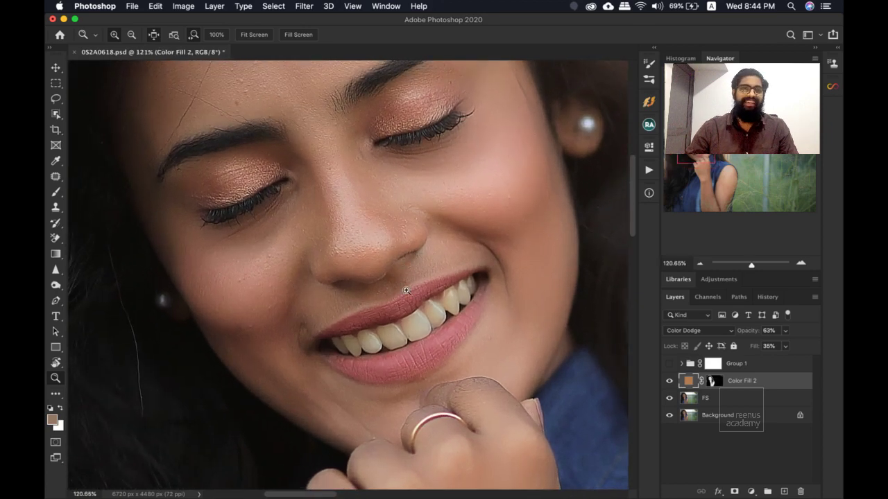
scroll(378, 252, "down", 2)
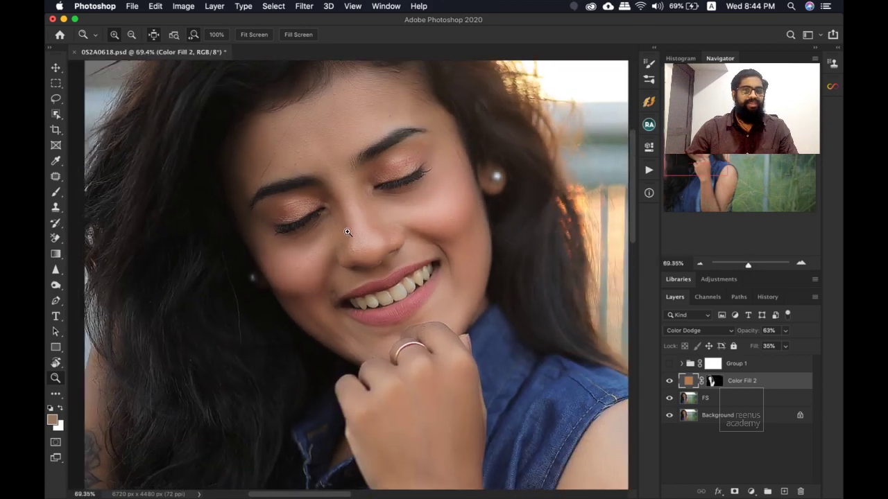
scroll(379, 261, "down", 2)
scroll(342, 252, "up", 1)
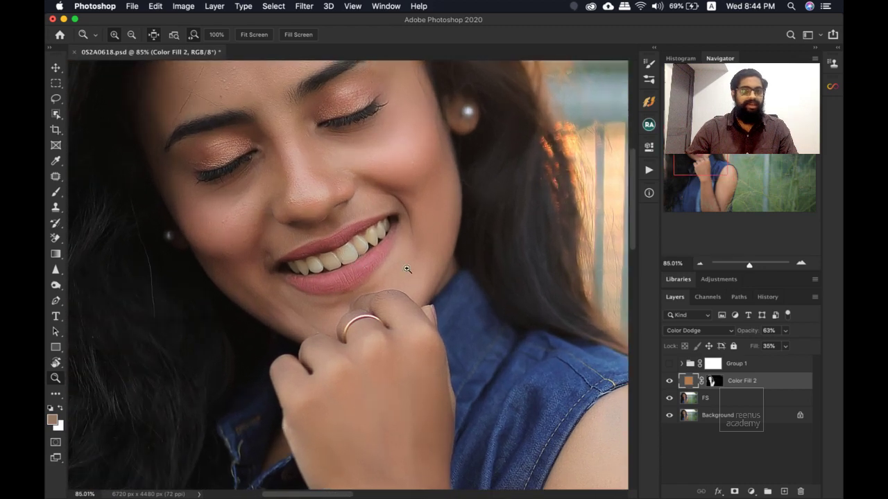
left_click(669, 380)
left_click(669, 381)
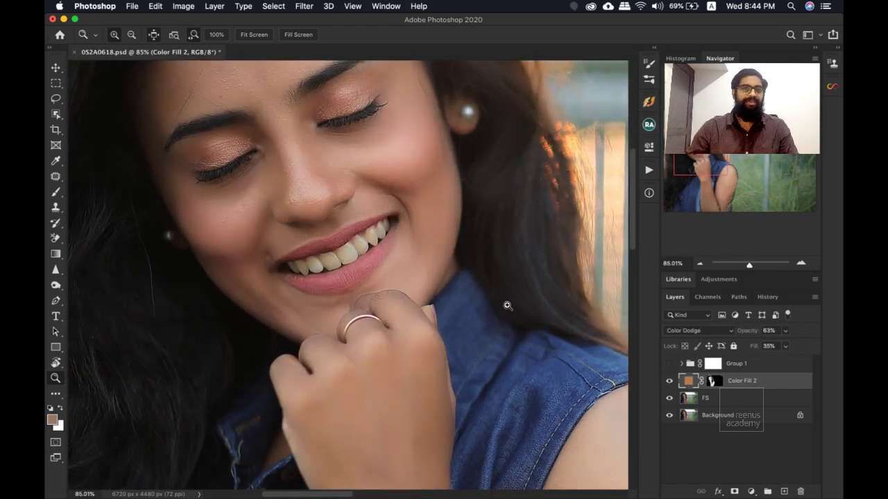
scroll(327, 215, "down", 2)
scroll(317, 204, "up", 2)
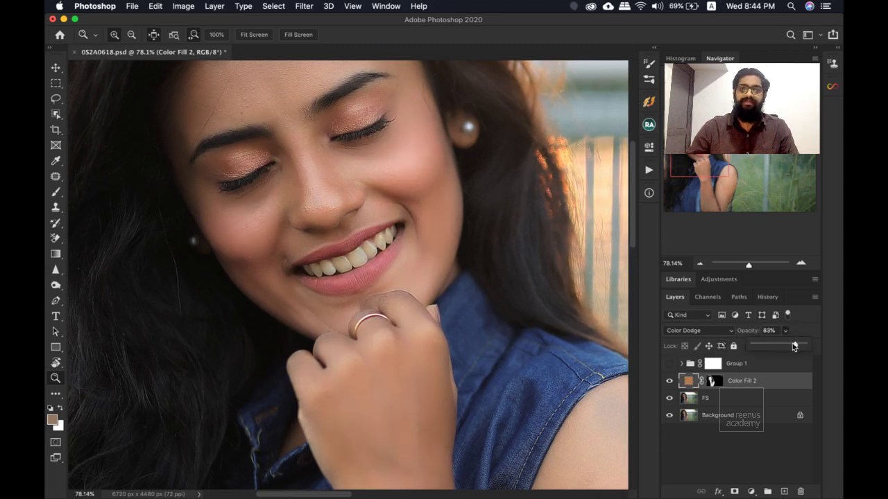
Lower Color Fill 2's opacity from 63% to 62%.
left_click_drag(780, 343, 778, 344)
scroll(393, 208, "up", 2)
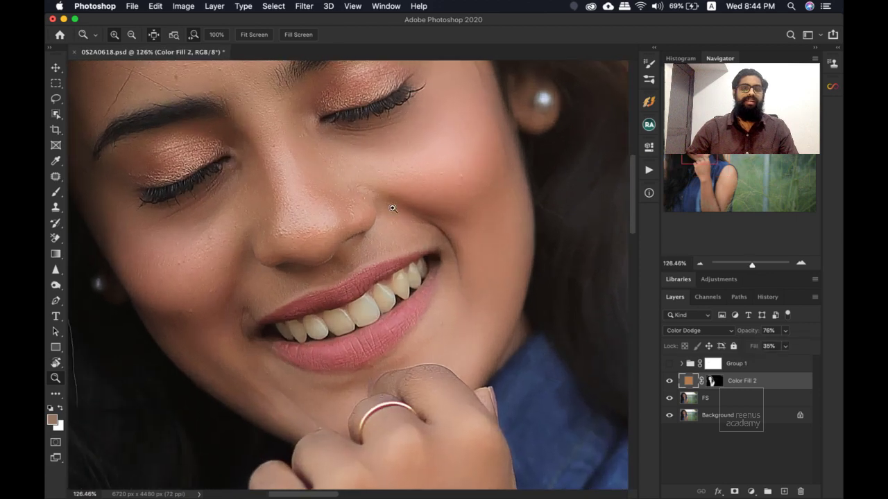
left_click(786, 332)
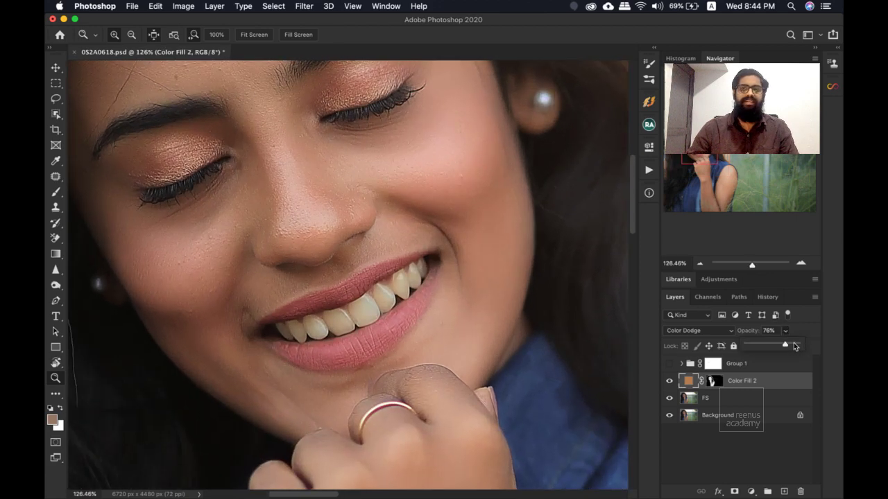
mouse_move(795, 346)
left_mouse_down()
mouse_move(777, 346)
mouse_move(784, 346)
left_mouse_up()
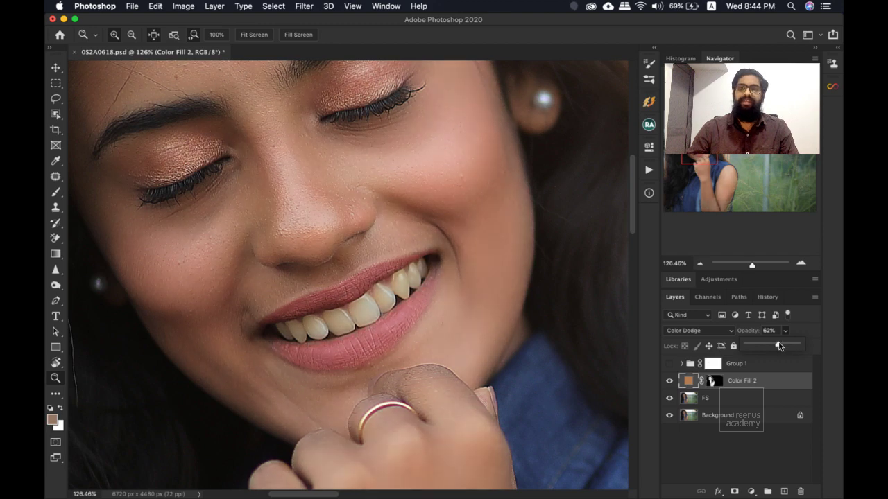
left_click(753, 380)
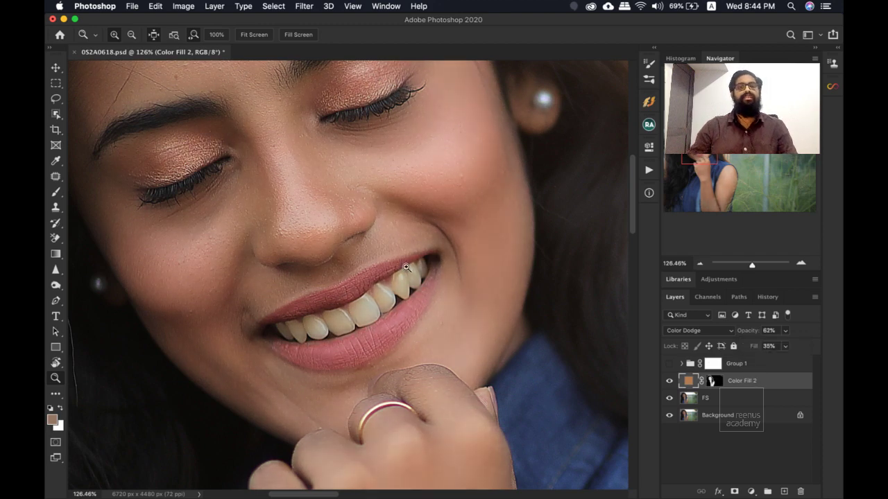
mouse_move(394, 262)
left_mouse_down()
mouse_move(369, 233)
mouse_move(333, 239)
mouse_move(371, 257)
mouse_move(370, 249)
mouse_move(366, 261)
mouse_move(408, 267)
left_mouse_up()
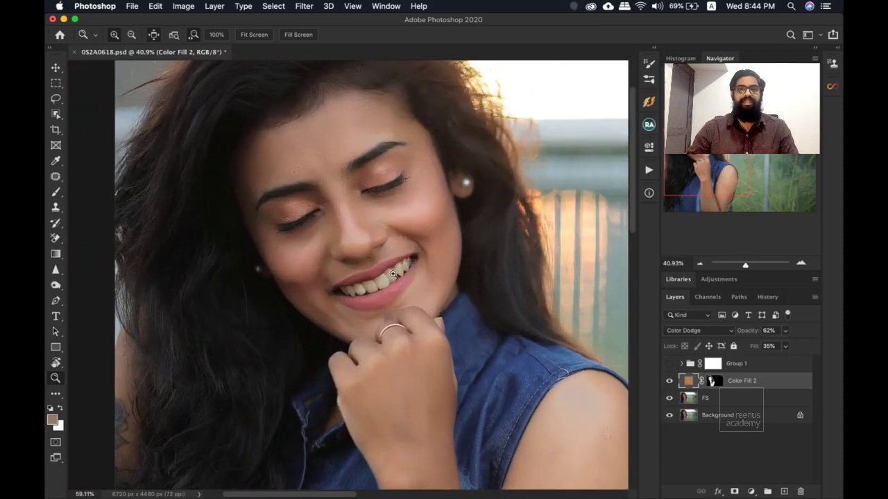
scroll(392, 272, "down", 3)
scroll(393, 273, "right", 3)
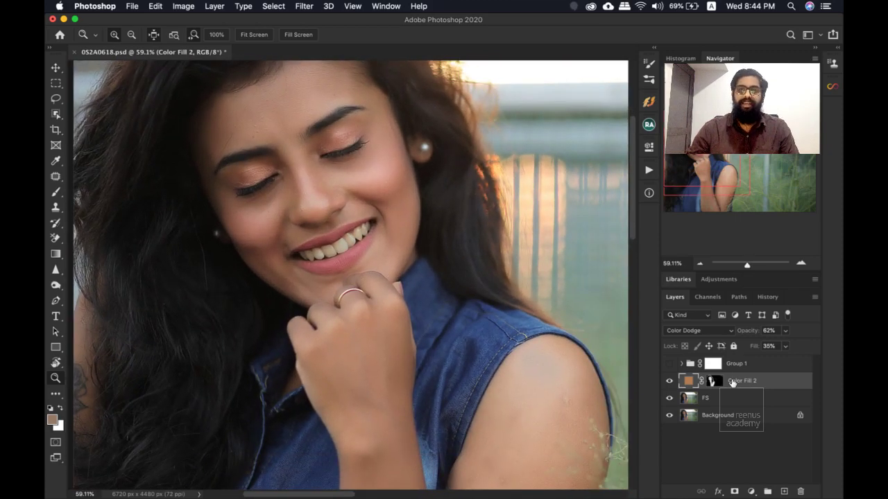
Add a Curves adjustment layer with the midpoint raised to brighten (122 to 167).
left_click(752, 491)
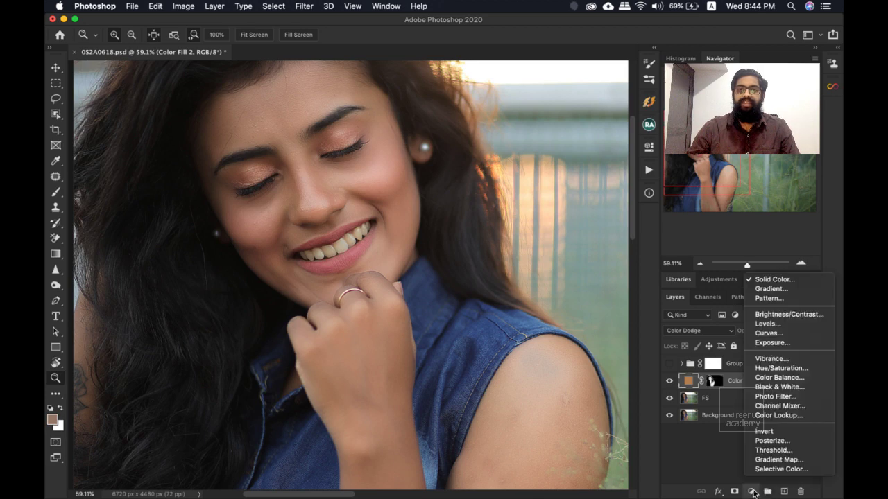
left_click(778, 336)
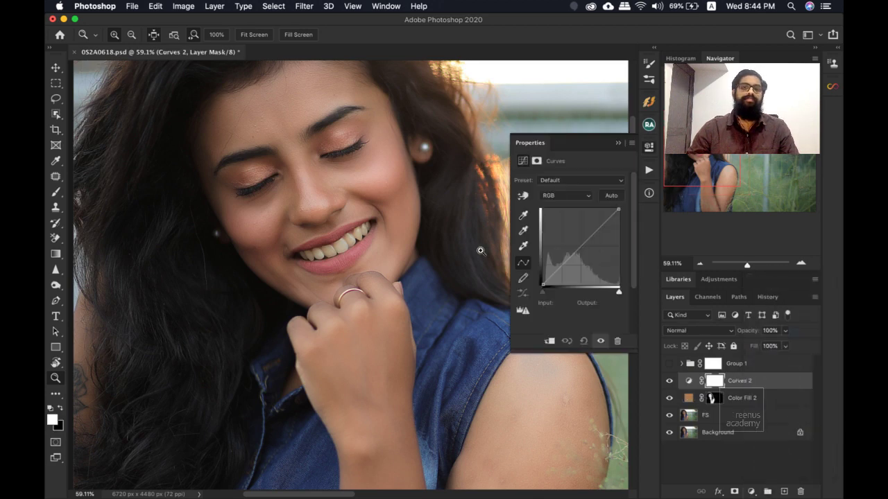
left_click_drag(584, 244, 577, 235)
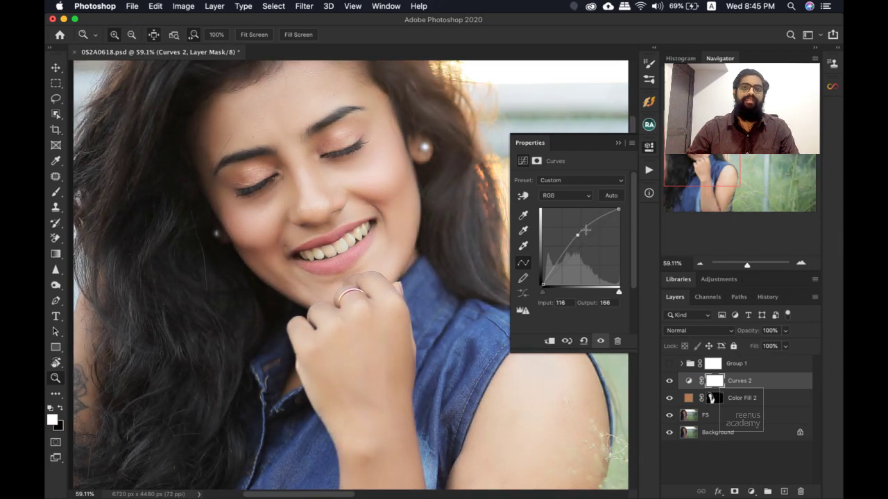
left_click(507, 215, "alt")
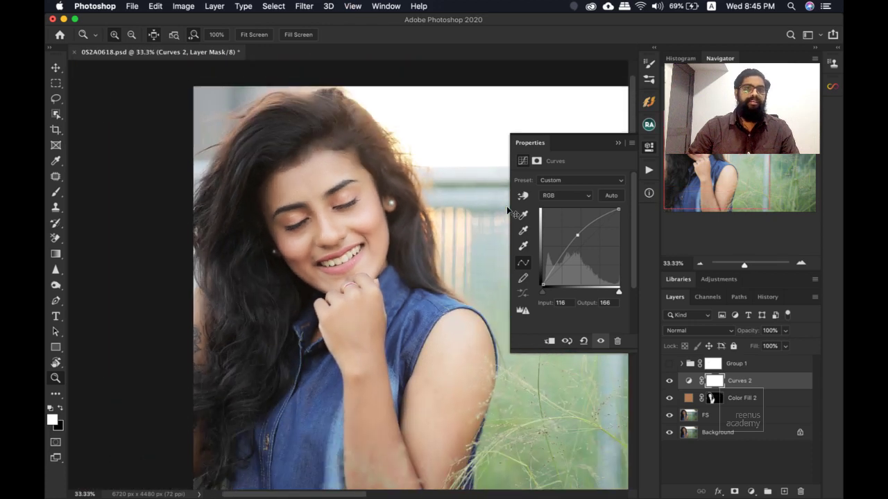
key("super+equal")
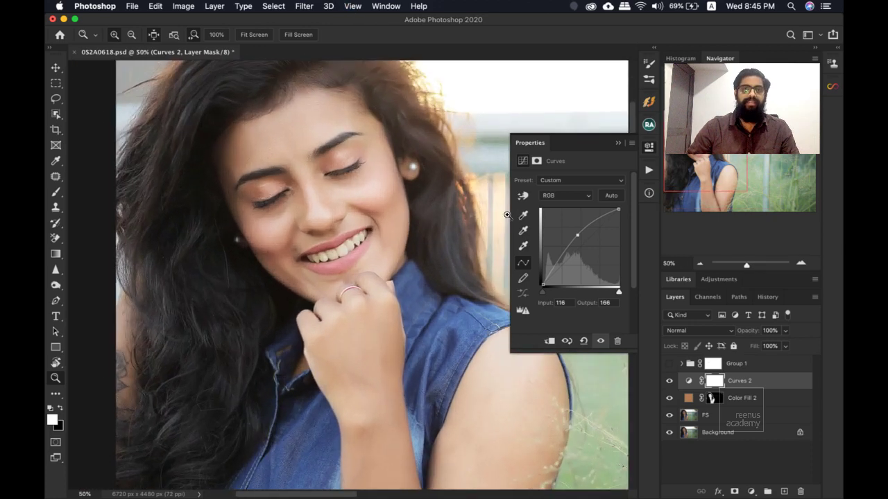
left_click_drag(579, 237, 579, 240)
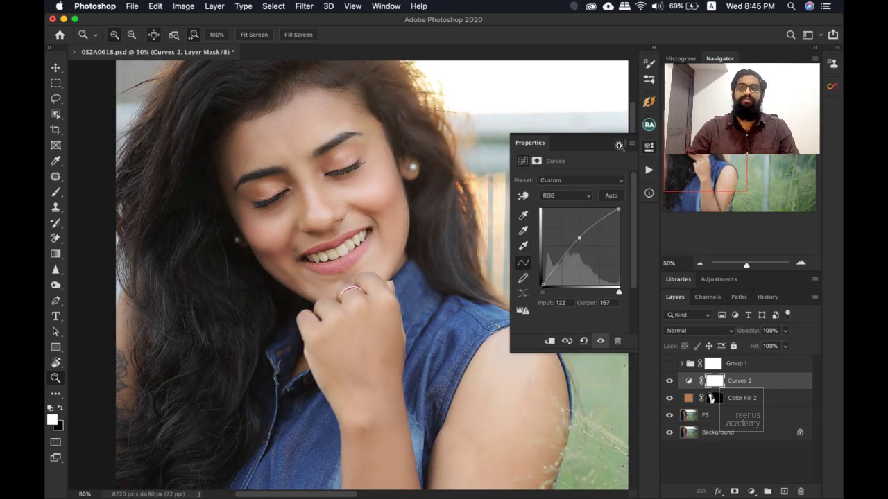
left_click(619, 145)
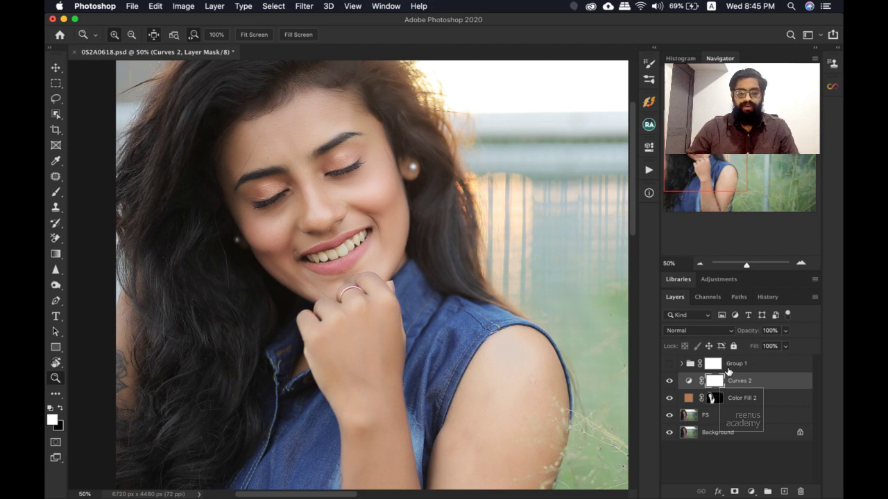
Clip Curves 2 to the Color Fill 2 layer.
left_click_drag(731, 380, 734, 394)
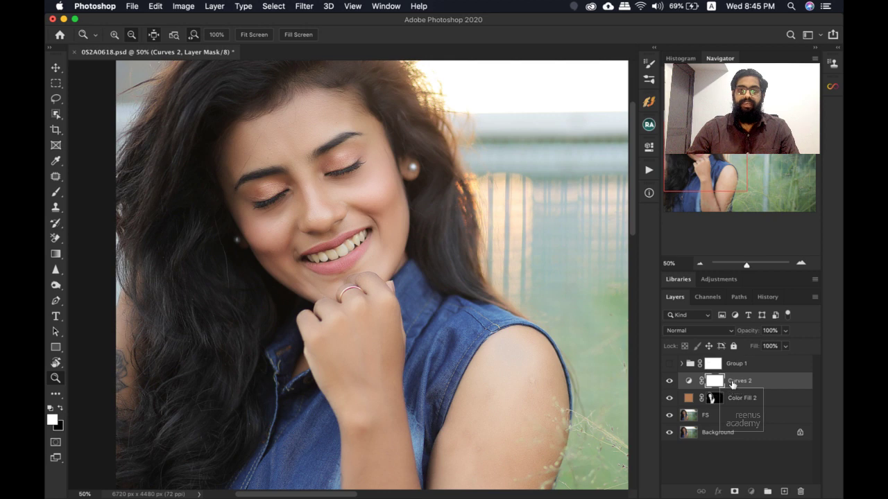
key("super+0")
left_click(733, 391, "alt")
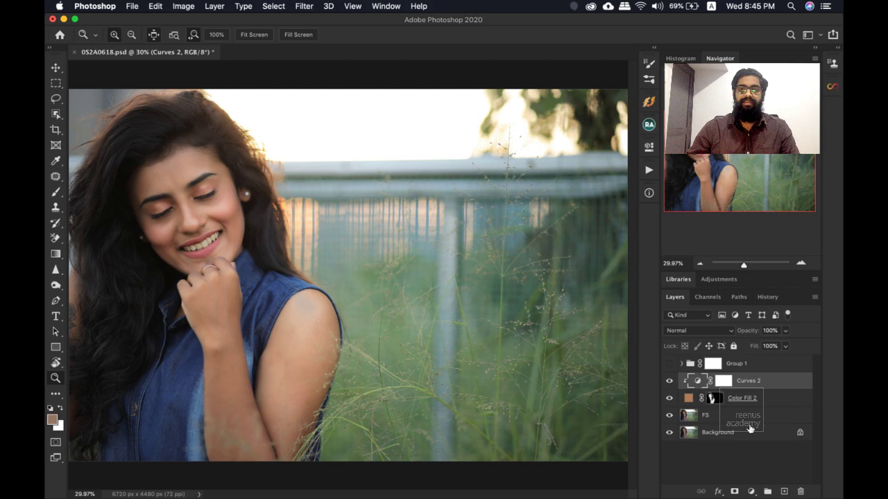
Unclip and re-clip Curves 2 to compare, with the face zoomed into view.
left_click(650, 167)
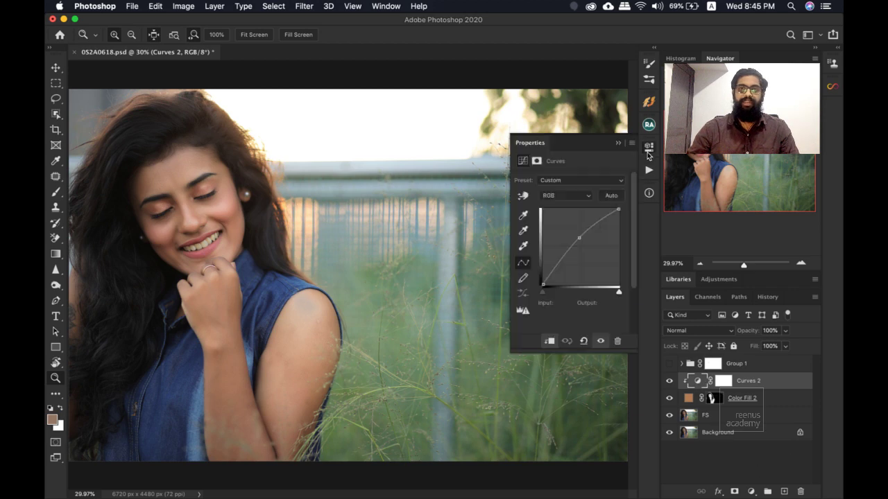
left_click(547, 340)
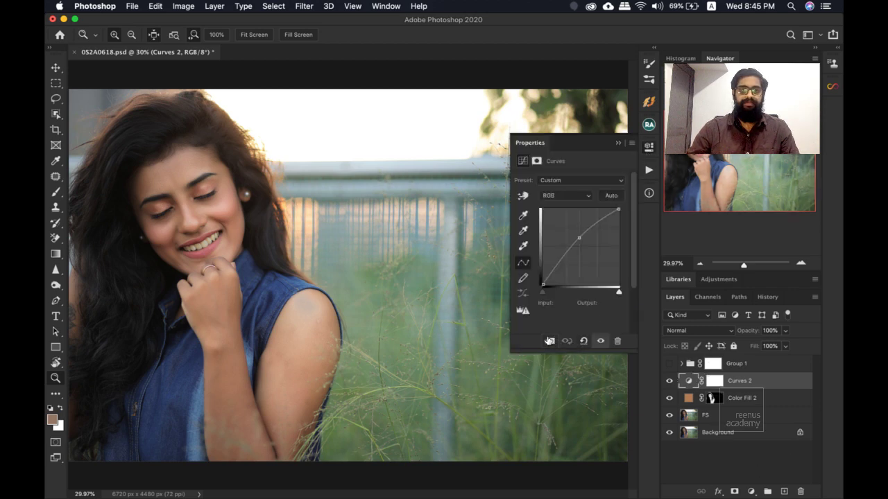
left_click(550, 341)
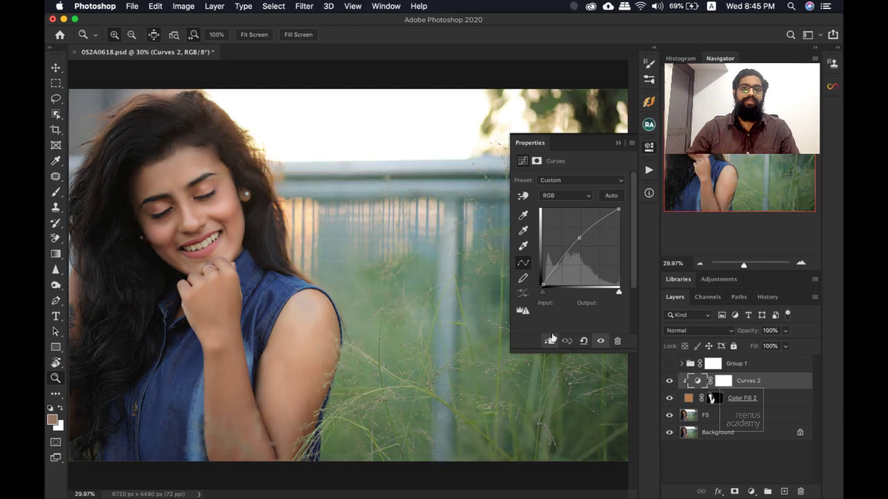
left_click(190, 219)
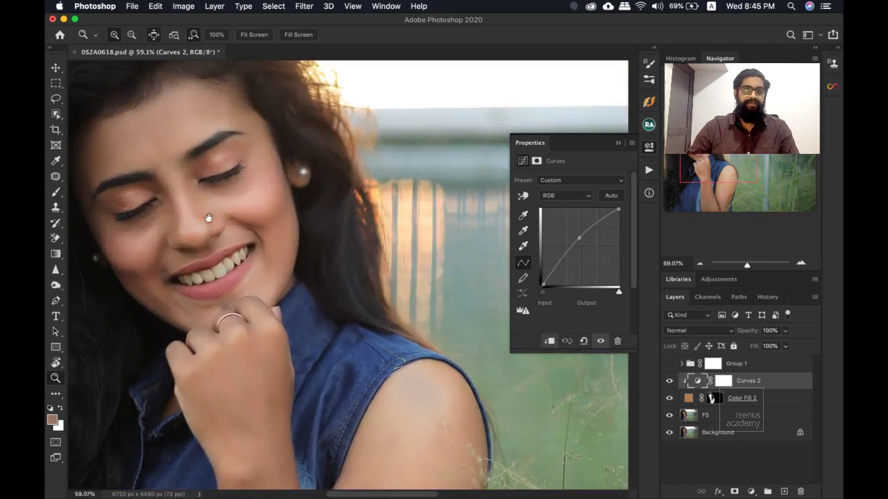
left_click_drag(208, 216, 274, 199)
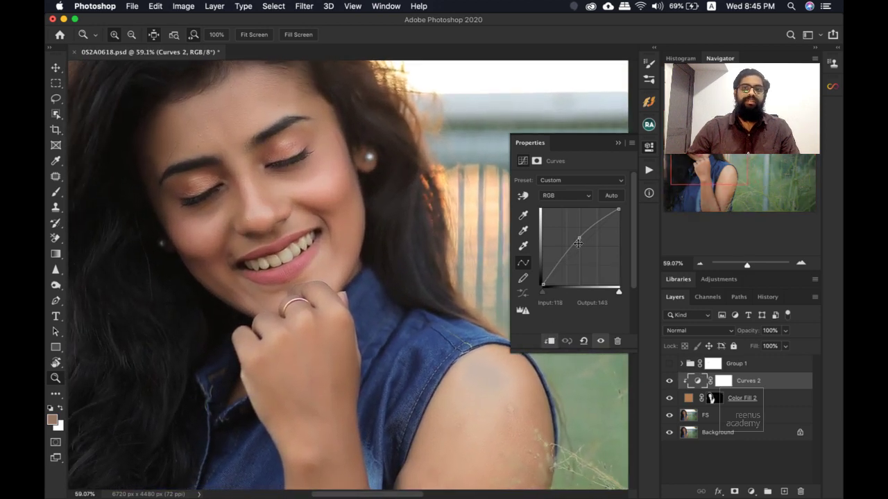
Reshape Curves 2 into an S-curve with lowered shadows and a 160→198 highlight point.
left_click_drag(579, 238, 594, 219)
left_click_drag(557, 264, 565, 269)
left_click_drag(595, 220, 593, 220)
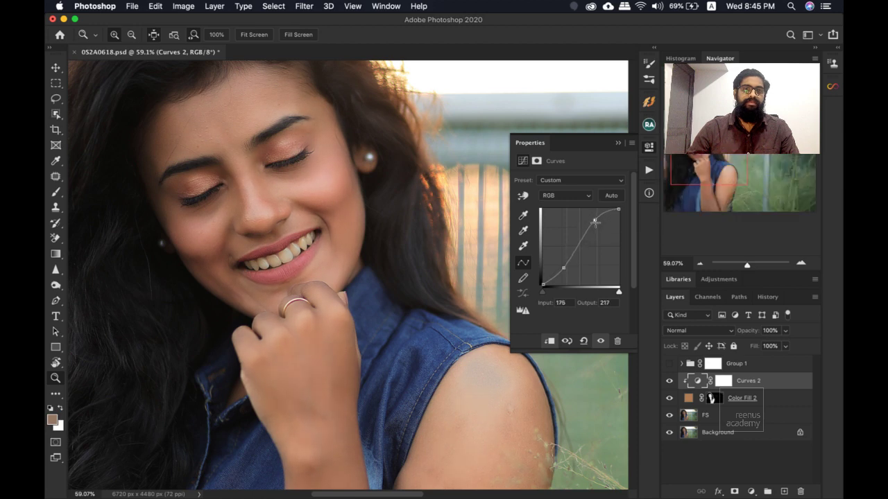
left_click_drag(565, 270, 566, 269)
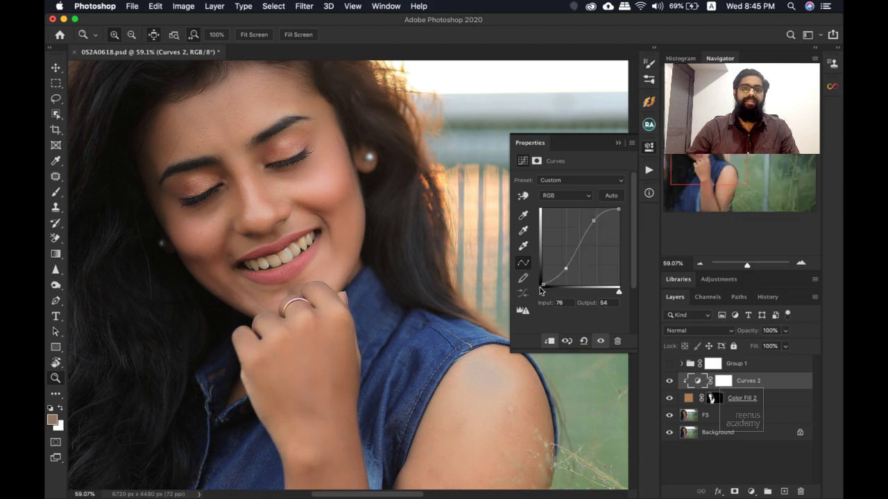
left_click_drag(594, 221, 589, 226)
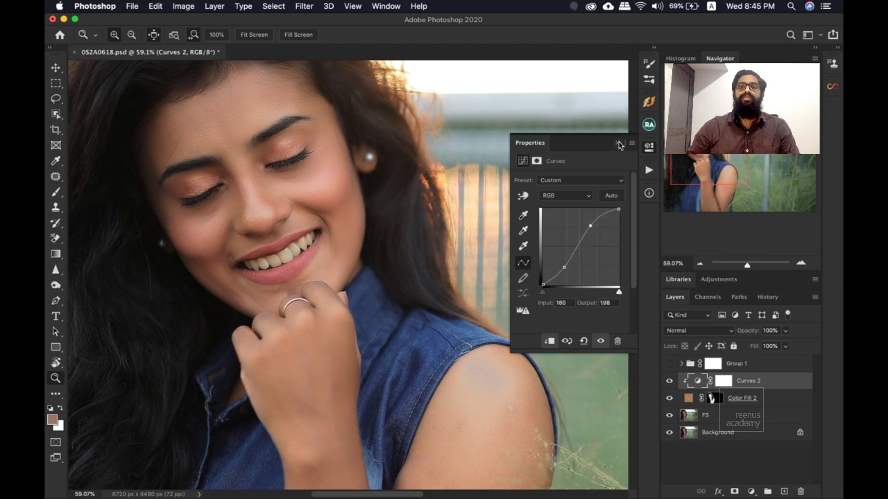
left_click(618, 143)
Compare Color Fill 2 on and off, then rename it 'Color Dodge'.
left_click(669, 397)
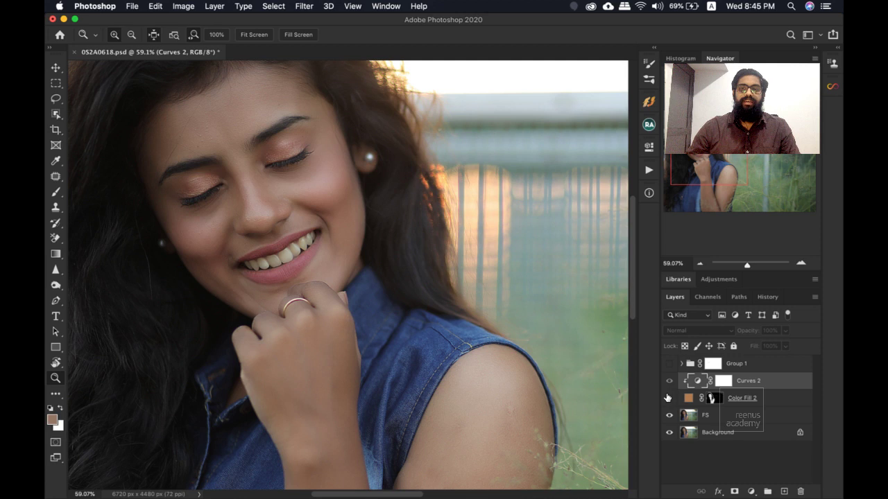
left_click(668, 398)
left_click(669, 397)
left_click(669, 397)
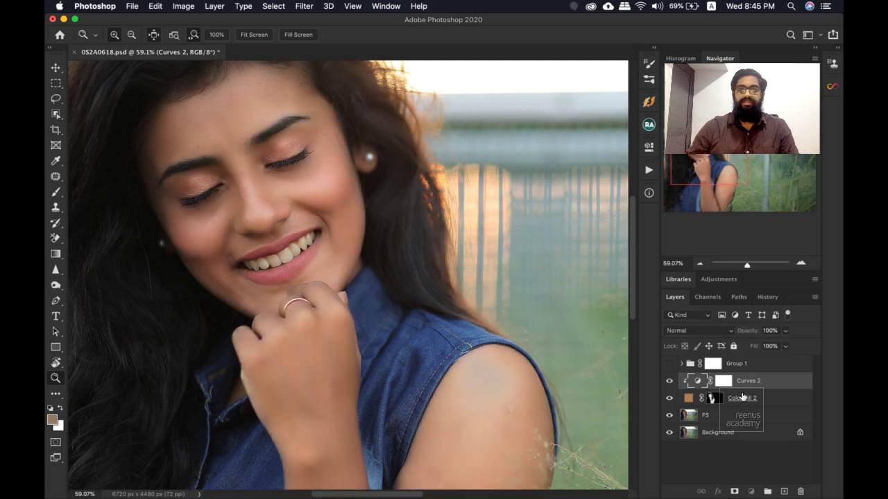
double_click(743, 398)
key("Right")
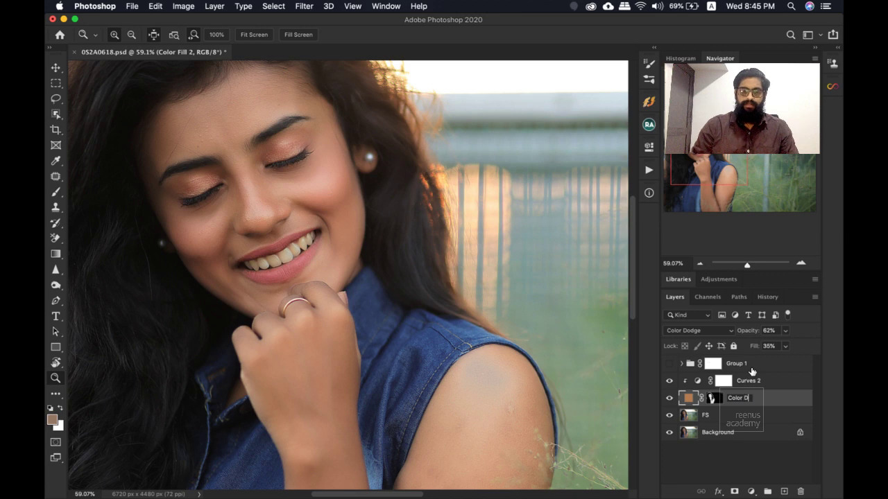
key("Return")
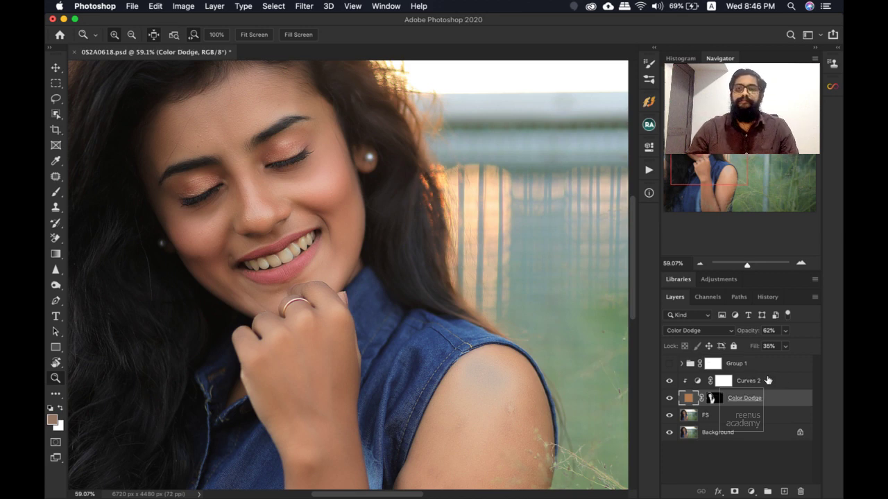
Hide both the Curves 2 and Color Dodge layers.
left_click(768, 381)
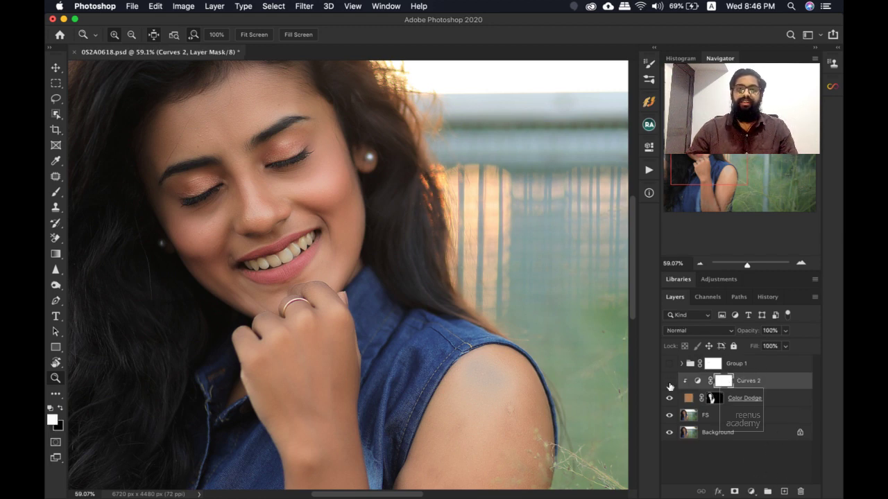
left_click_drag(669, 380, 669, 398)
scroll(286, 217, "down", 3)
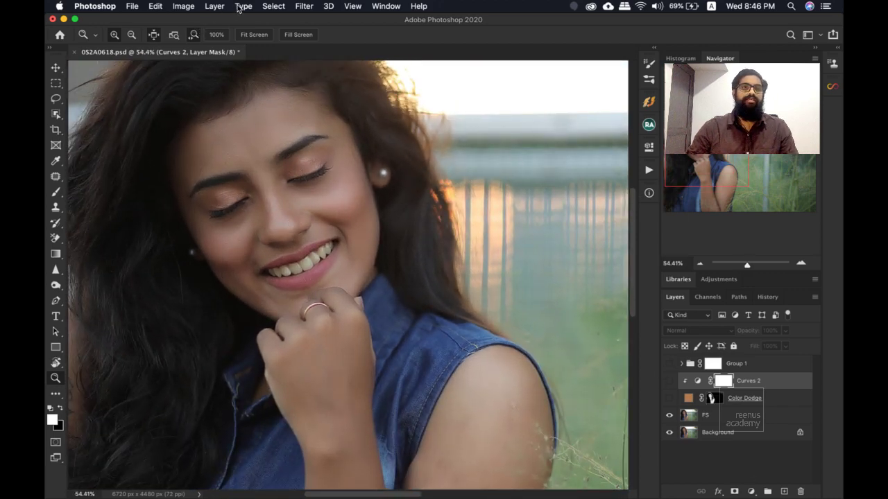
left_click(273, 6)
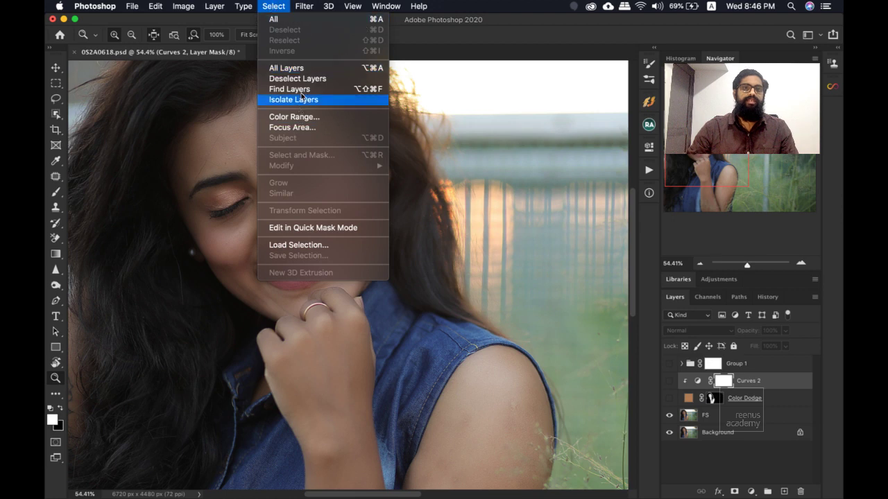
left_click(268, 65)
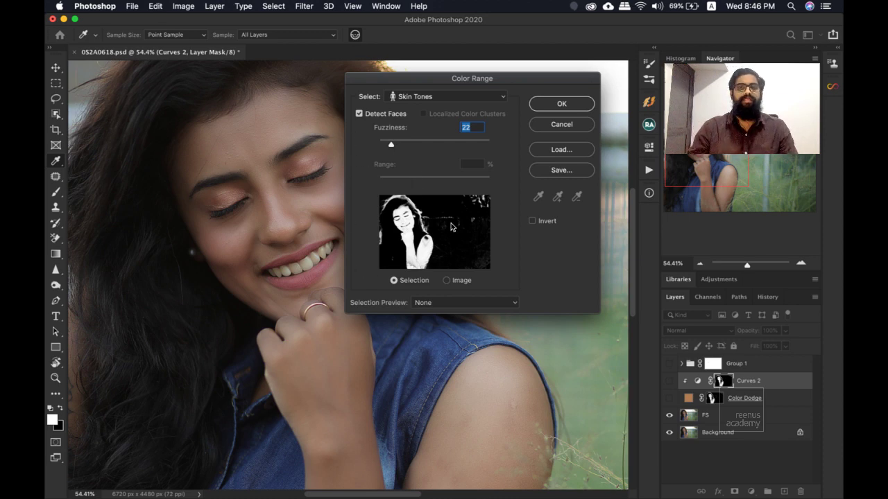
left_click(555, 104)
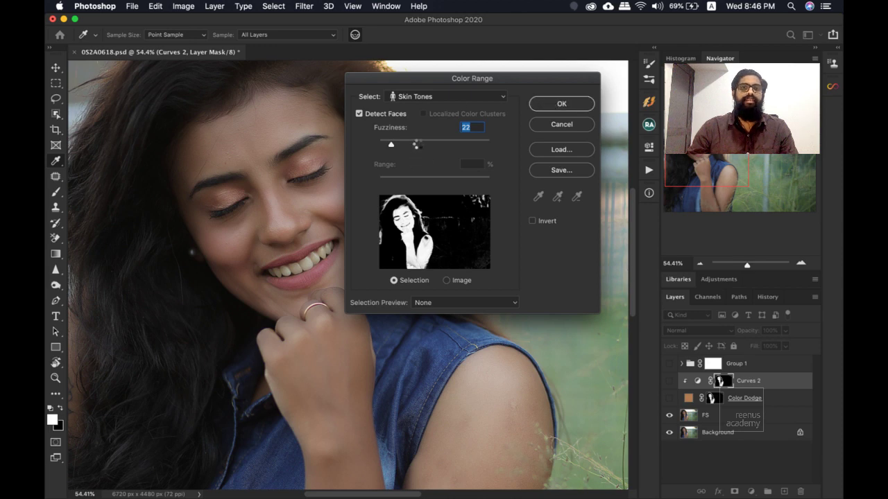
key("Return")
key("z")
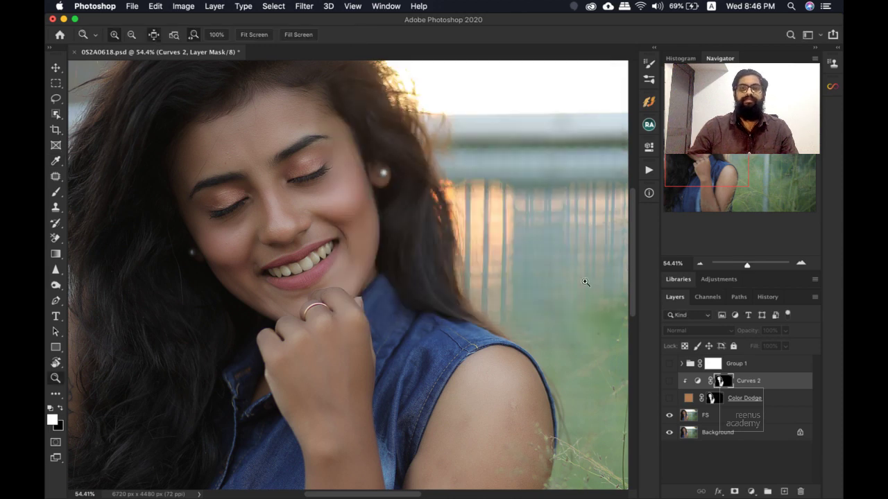
key("alt+BackSpace")
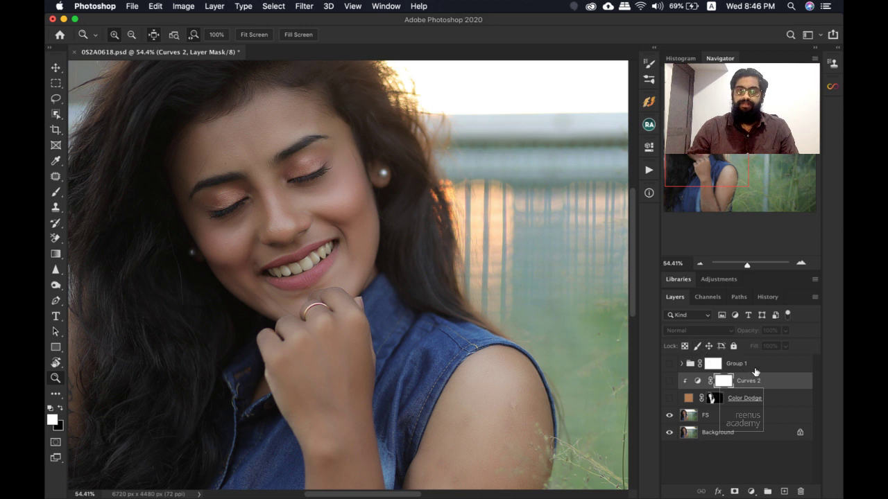
From the FS layer, select skin tones with Color Range and Detect Faces at Fuzziness 21.
left_click(758, 365)
left_click(727, 420)
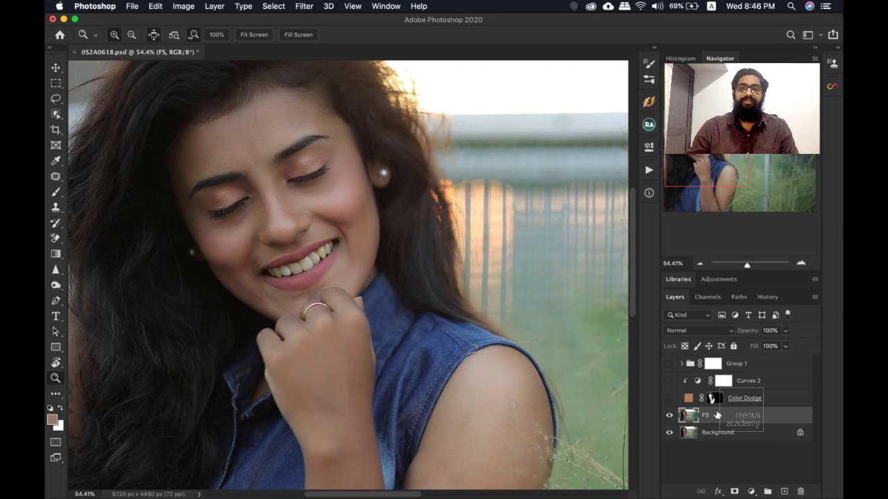
left_click(272, 6)
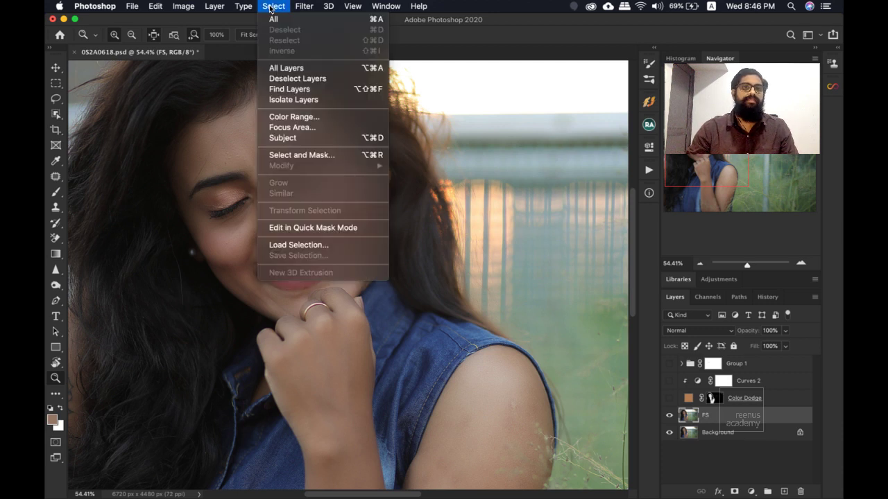
left_click(289, 116)
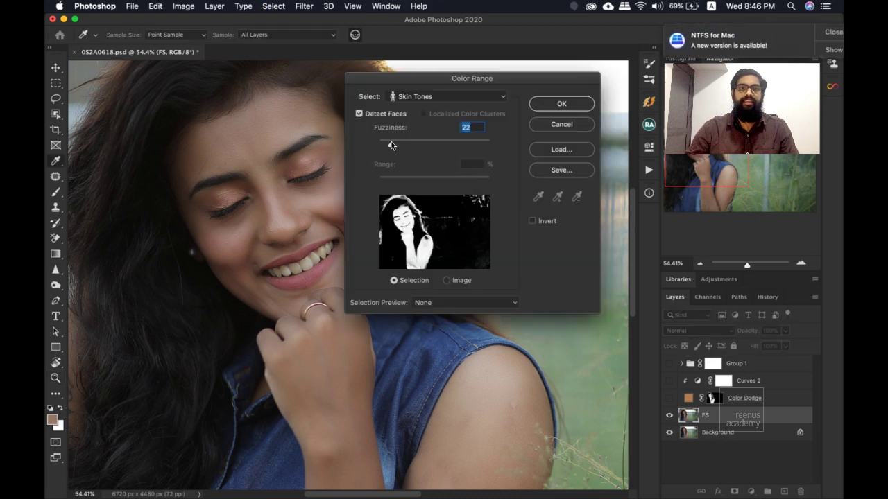
left_click_drag(391, 143, 390, 143)
left_click(812, 32)
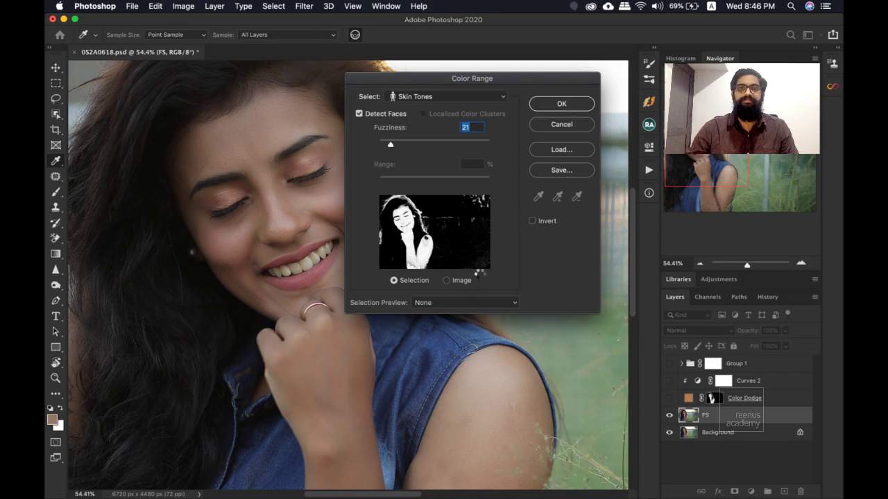
key("Return")
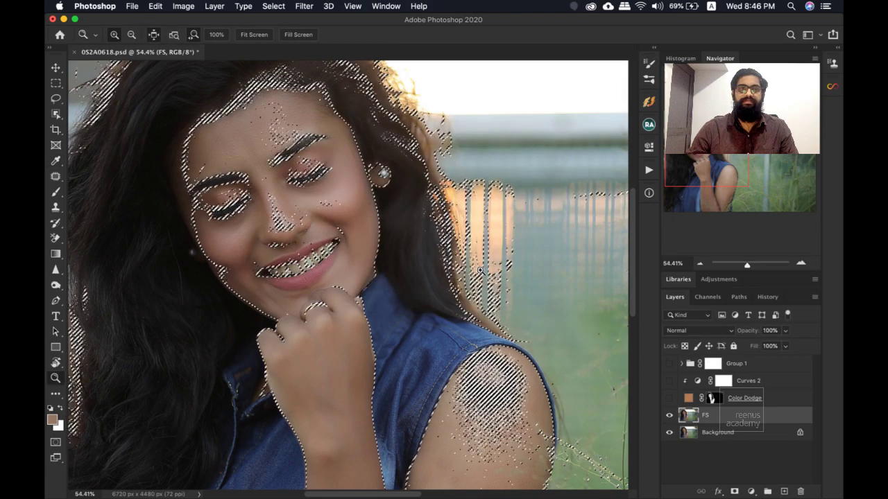
left_click(723, 381)
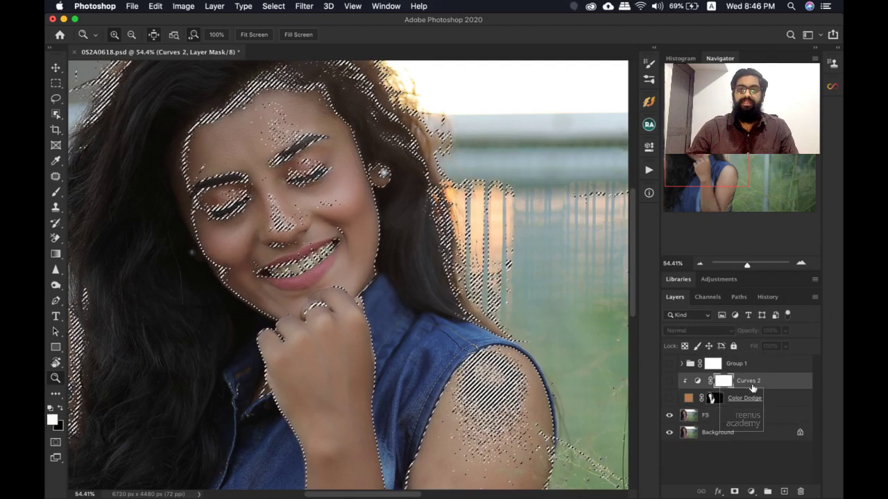
left_click(751, 491)
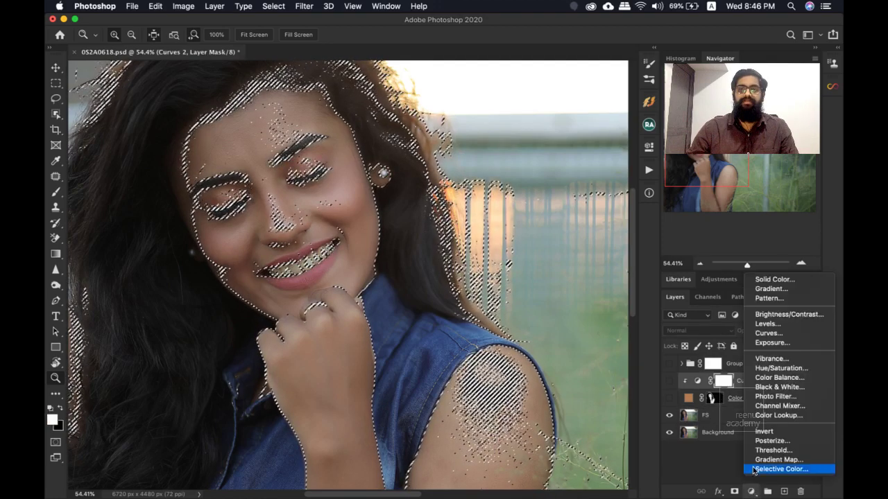
Add a Solid Color fill layer of R180 G123 B80 (#b47b50) masked to the skin.
left_click(775, 279)
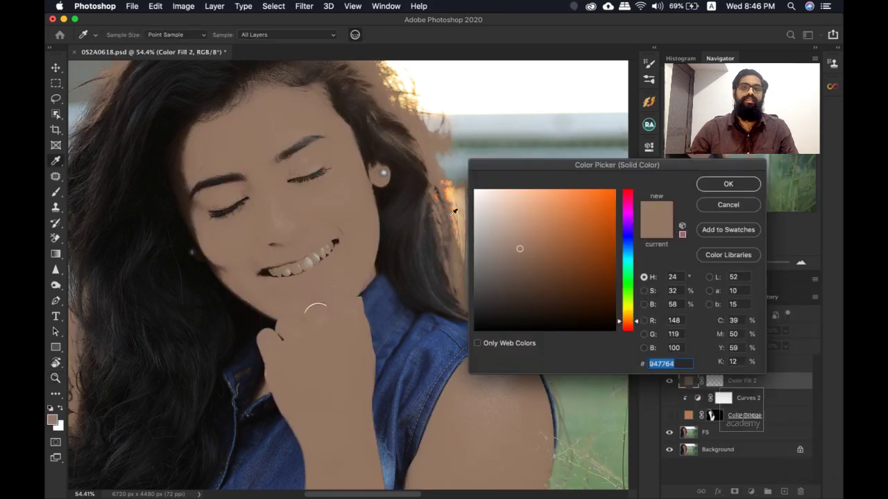
left_click(675, 320)
left_click_drag(635, 167, 447, 190)
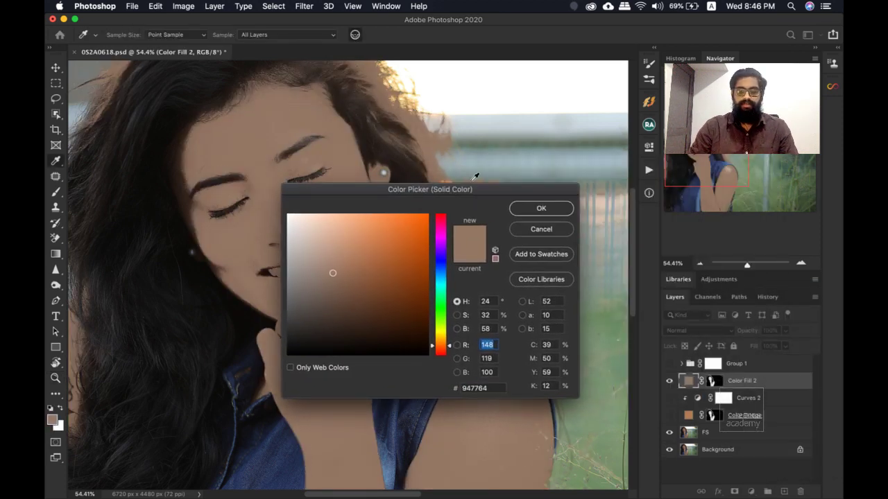
type("180")
key("Tab")
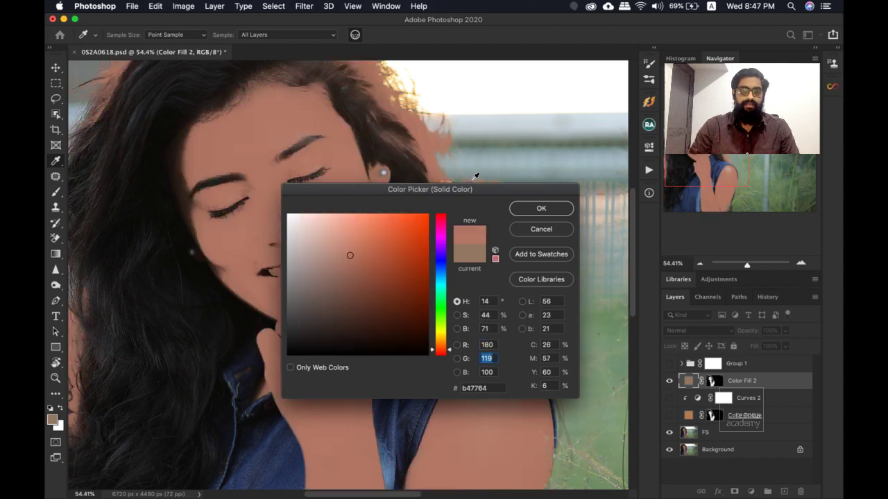
type("123")
key("Tab")
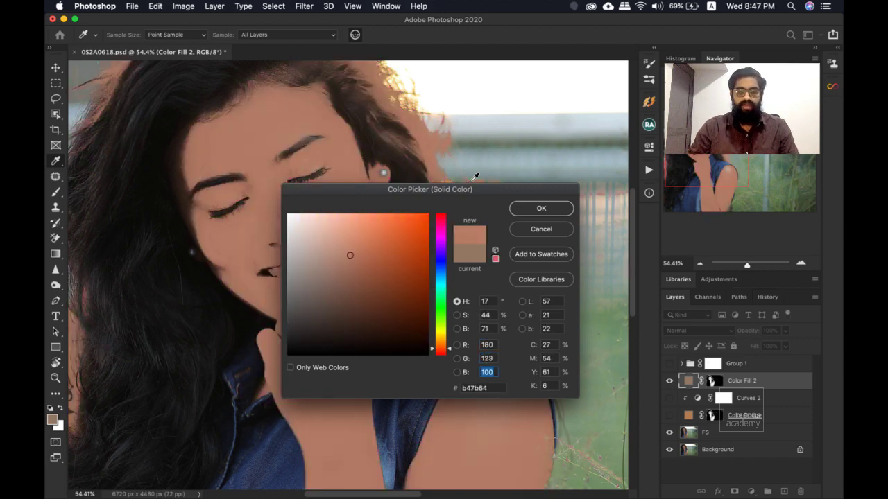
type("80")
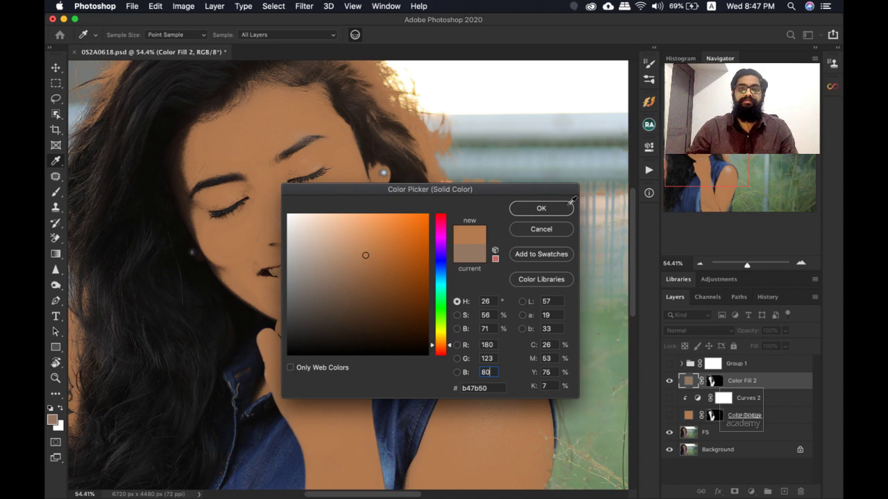
left_click(547, 208)
key("z")
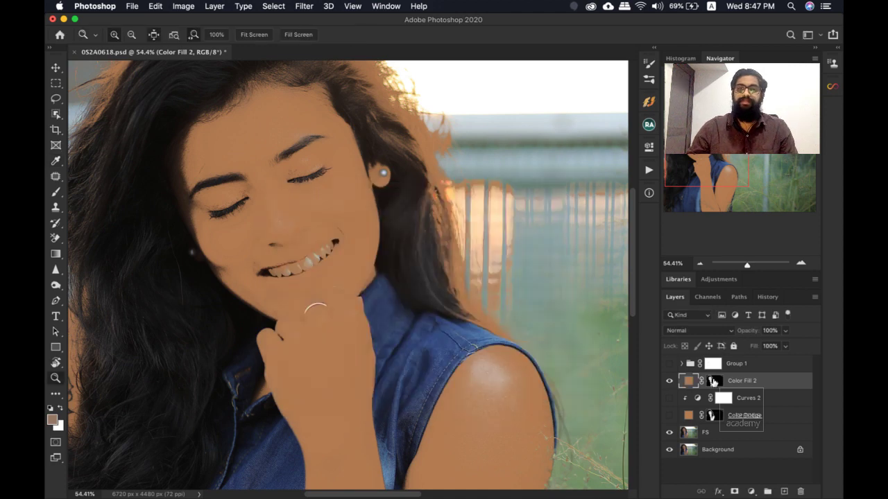
Set the new Color Fill 2 layer's blend mode to Color Burn.
left_click(711, 331)
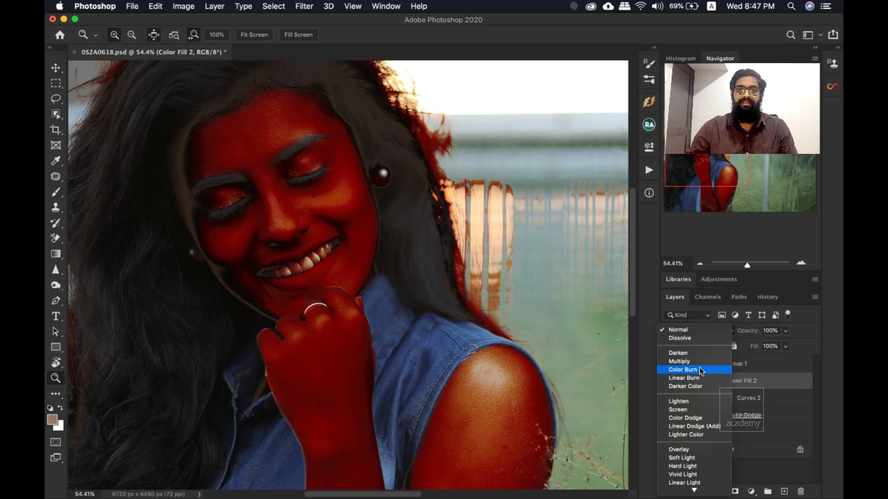
left_click(699, 368)
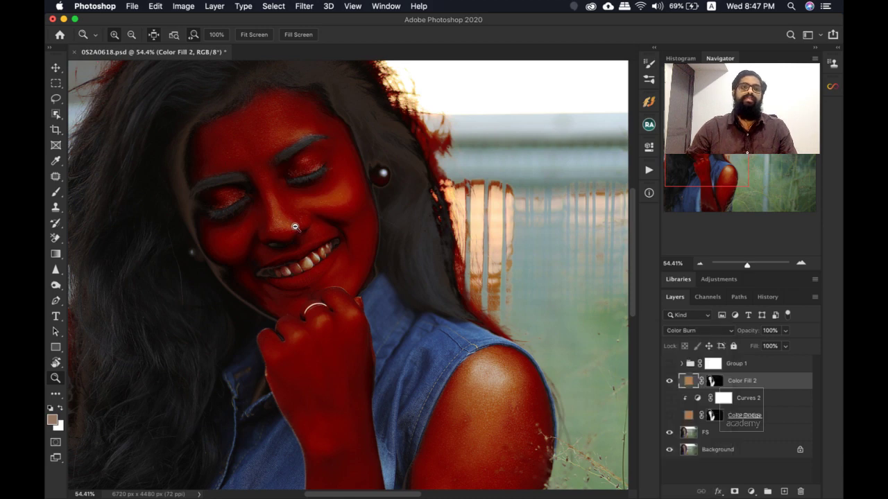
scroll(294, 227, "up", 3)
scroll(312, 218, "down", 3)
scroll(333, 222, "up", 2)
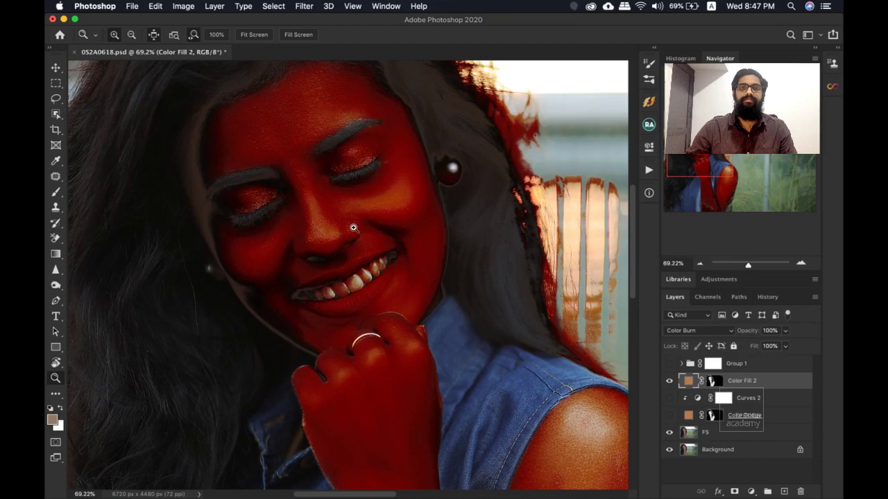
scroll(353, 228, "up", 2)
scroll(347, 230, "down", 3)
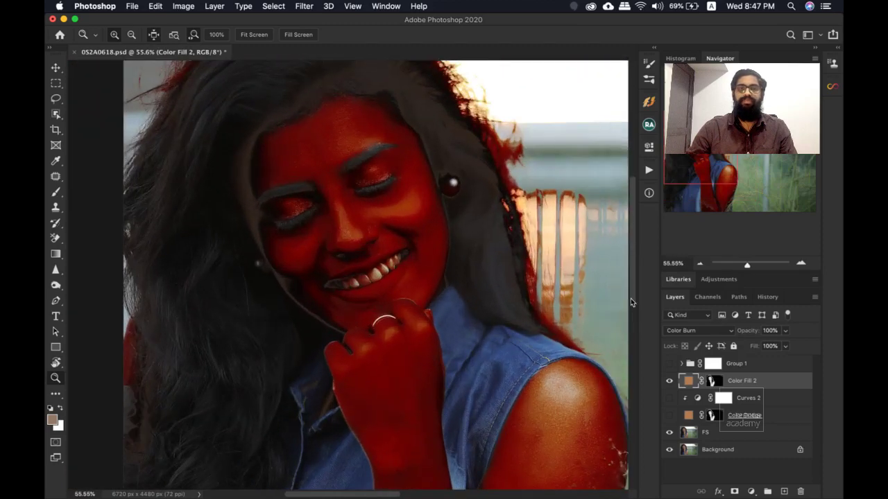
Reduce Color Fill 2 to 22% fill and 51% opacity.
left_click(785, 345)
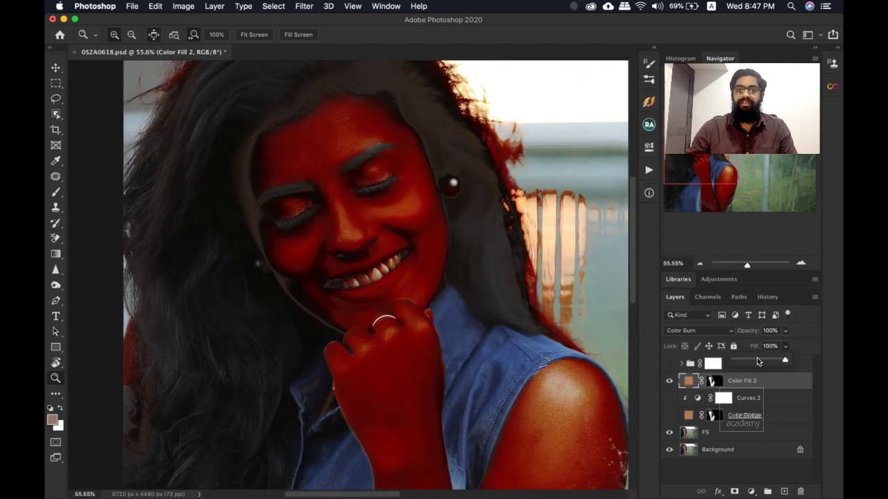
left_click_drag(745, 357, 746, 358)
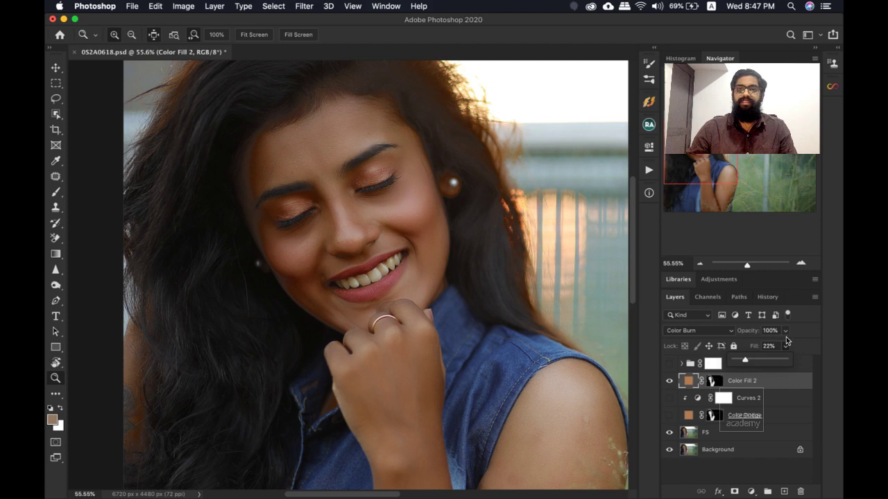
left_click(785, 331)
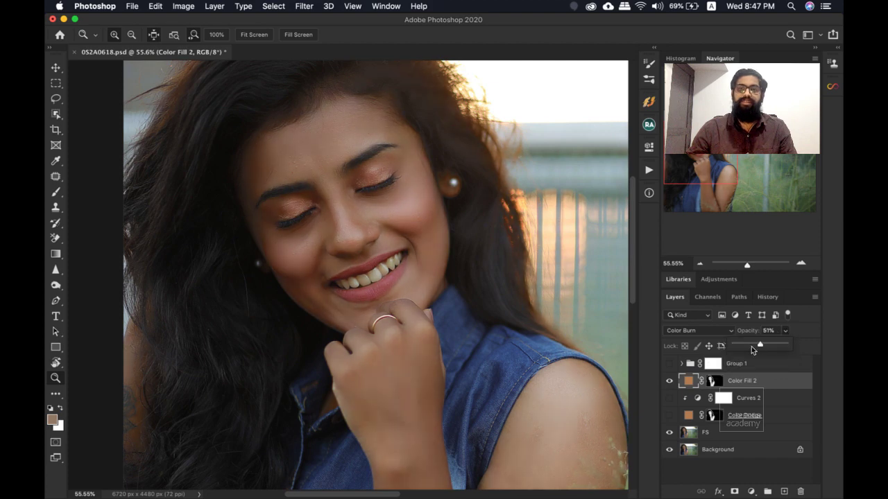
left_click(714, 381)
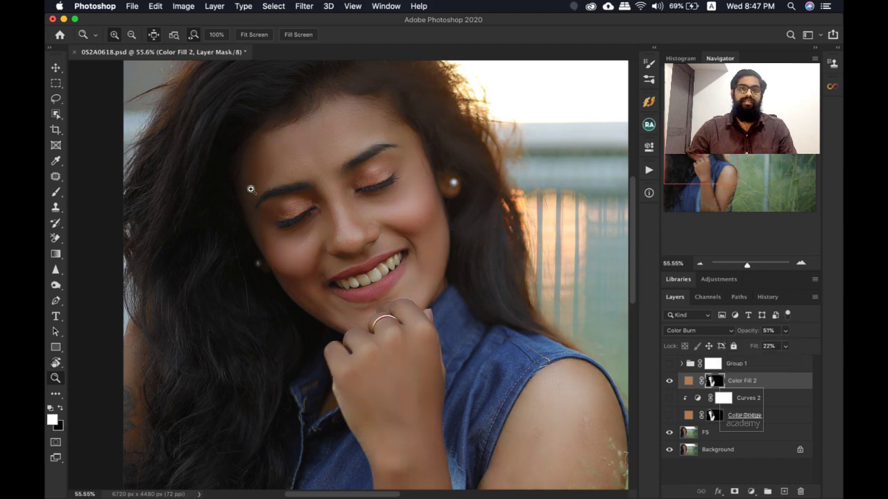
Raise Color Fill 2's opacity to 83% while zoomed in on the left eye.
left_click_drag(251, 190, 301, 224)
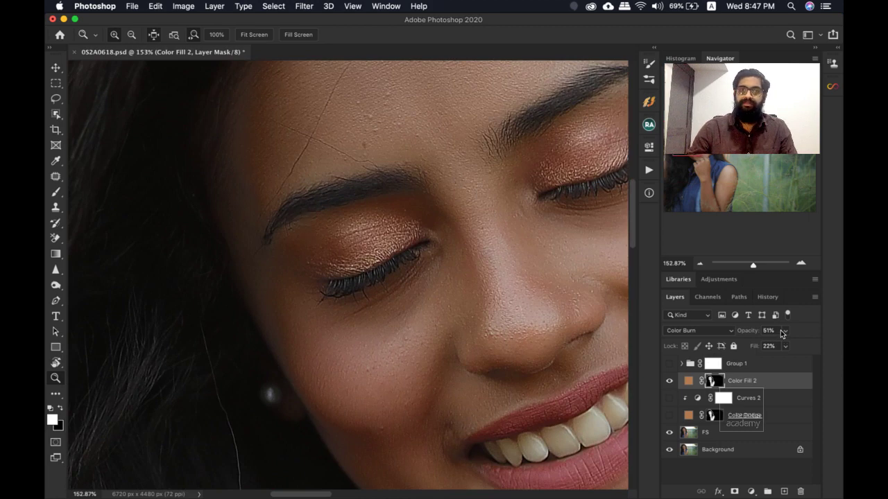
left_click_drag(802, 345, 801, 345)
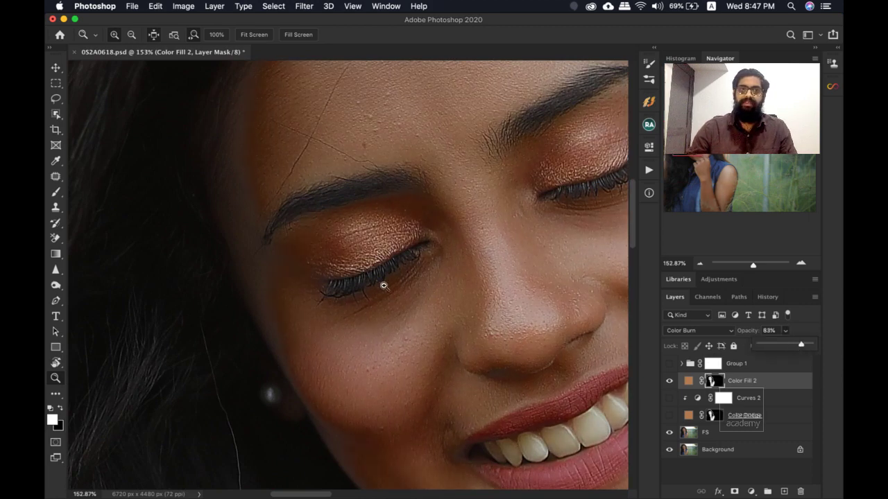
left_click(256, 232)
left_click_drag(256, 232, 273, 242)
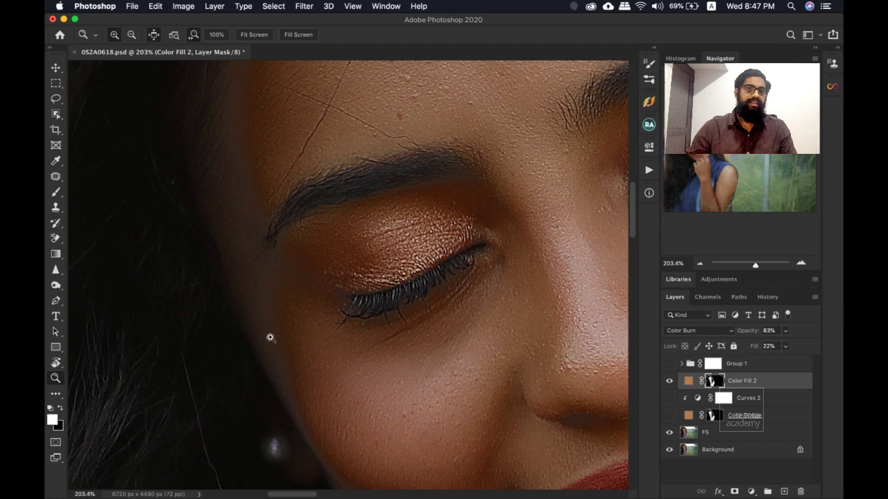
left_click_drag(288, 284, 321, 248)
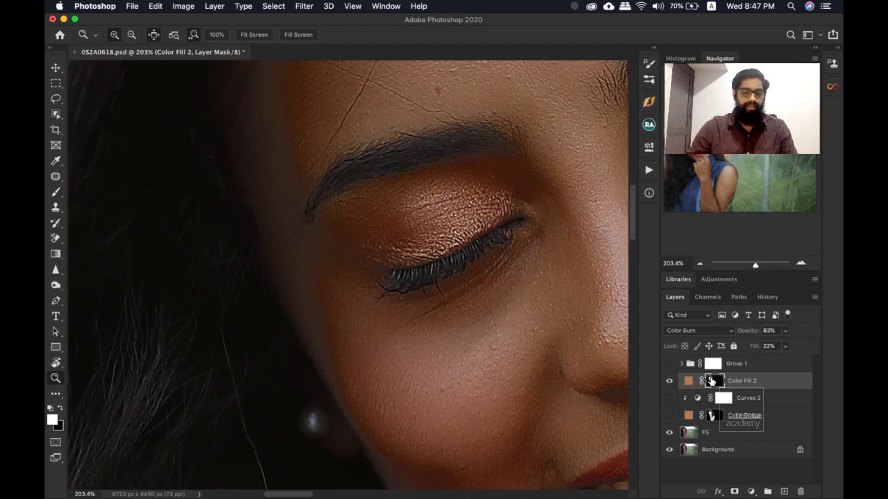
Inspect the Color Fill 2 mask alone, then feather it to about 54 px.
left_click(709, 380, "alt")
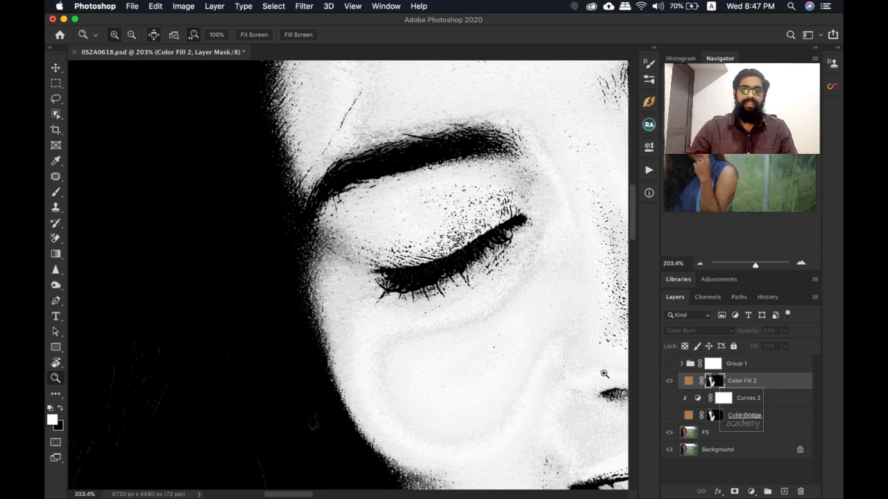
left_click(713, 381, "alt")
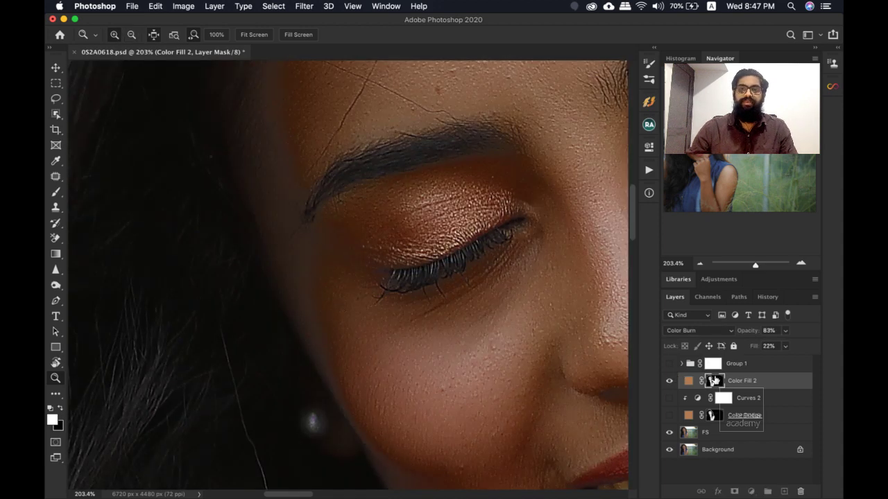
double_click(715, 381)
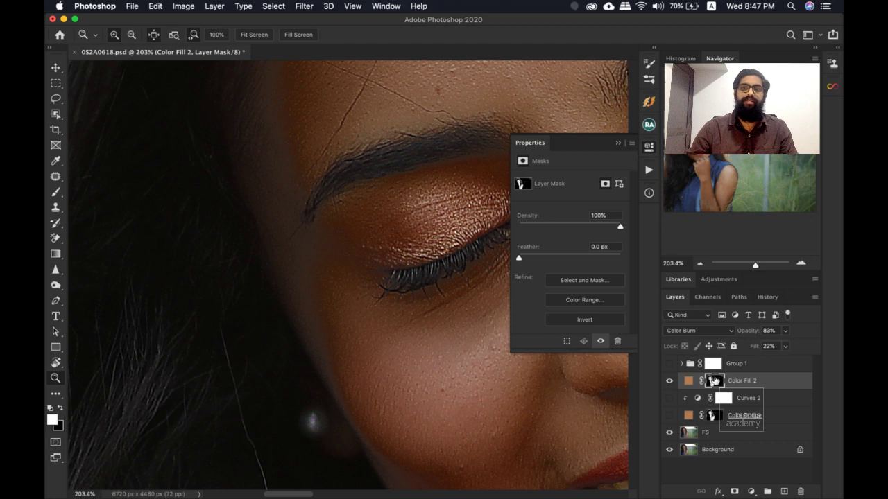
left_click_drag(538, 258, 548, 257)
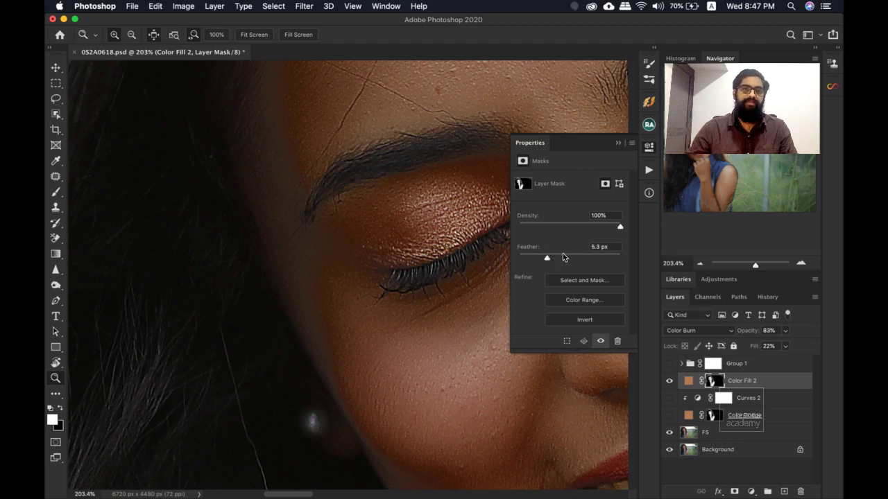
left_click_drag(568, 256, 576, 251)
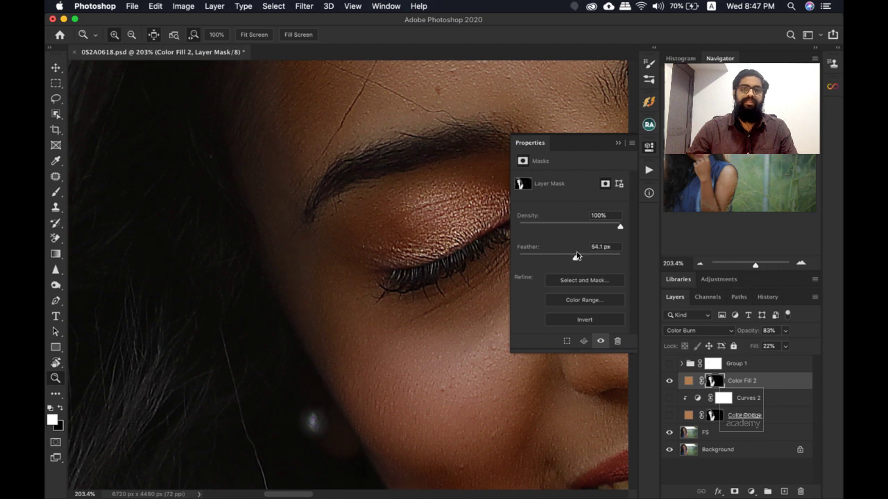
left_click(618, 142)
left_click_drag(363, 212, 449, 233)
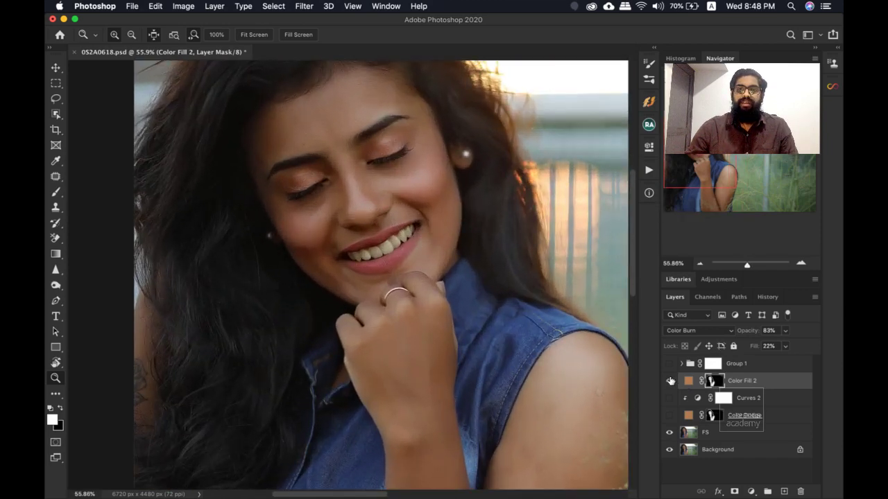
Turn the Color Dodge and Curves 2 layers back on and compare with Color Fill 2.
left_click(670, 380)
left_click(669, 380)
left_click_drag(394, 245, 386, 238)
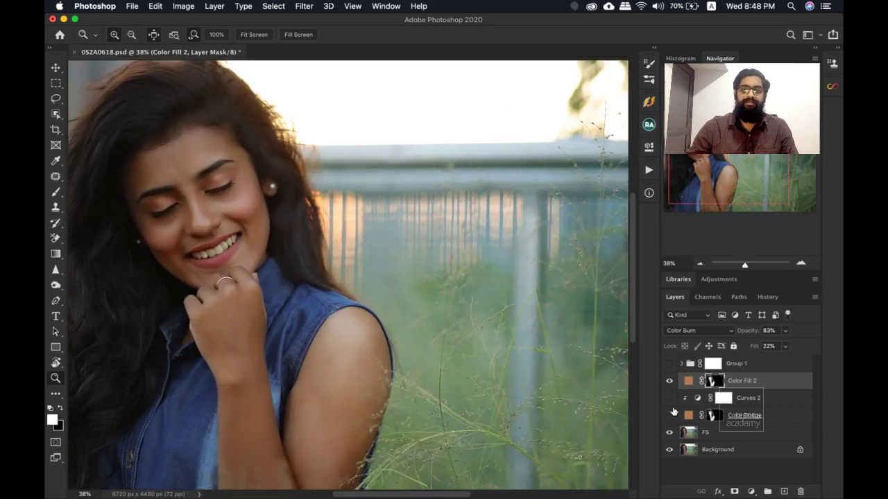
left_click(669, 415)
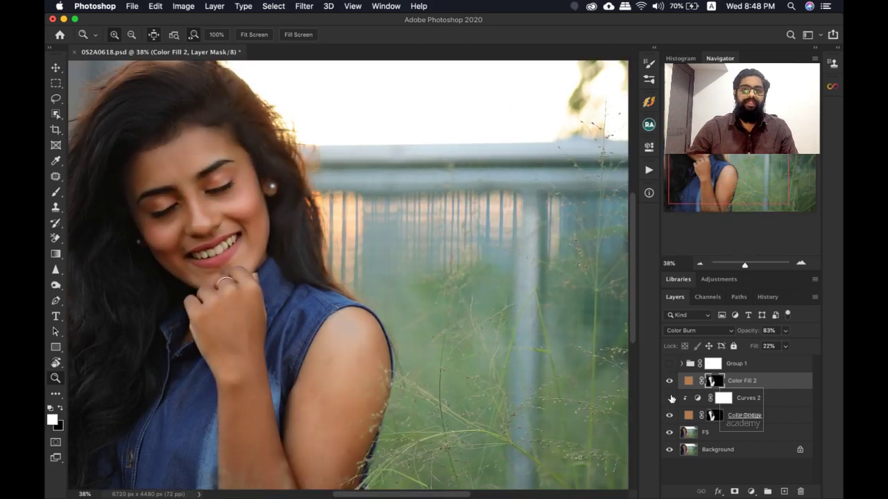
left_click(670, 398)
mouse_move(183, 215)
left_mouse_down()
mouse_move(201, 216)
mouse_move(225, 202)
mouse_move(330, 242)
mouse_move(208, 243)
mouse_move(274, 243)
left_mouse_up()
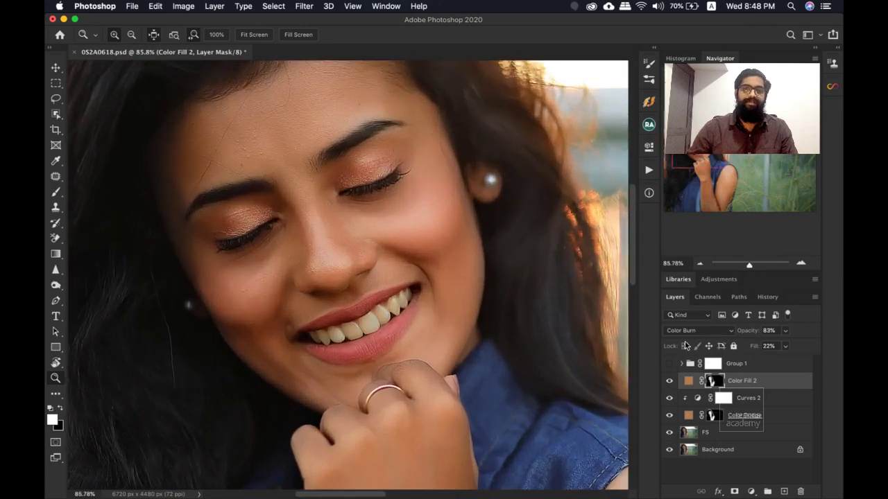
left_click(669, 380)
left_click(669, 380)
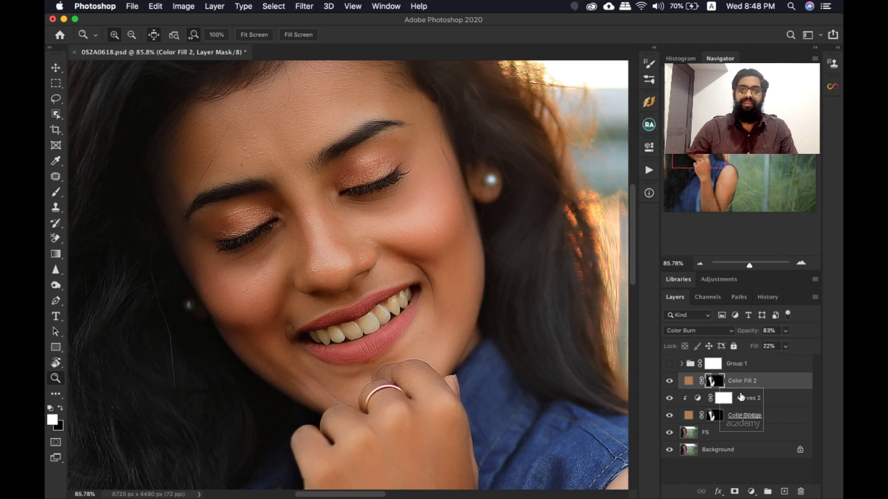
Duplicate Curves 2, move the copy above Color Fill 2 and clip it there.
left_click(747, 397)
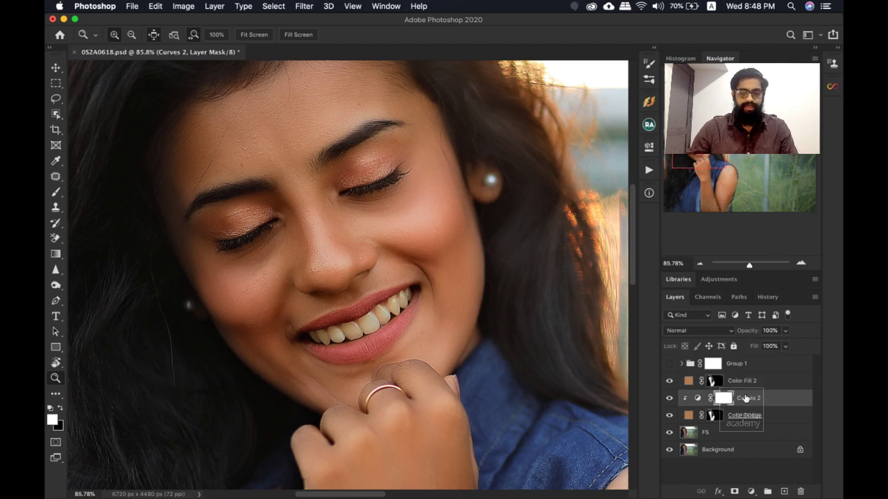
key("ctrl+j")
left_click_drag(744, 400, 748, 372)
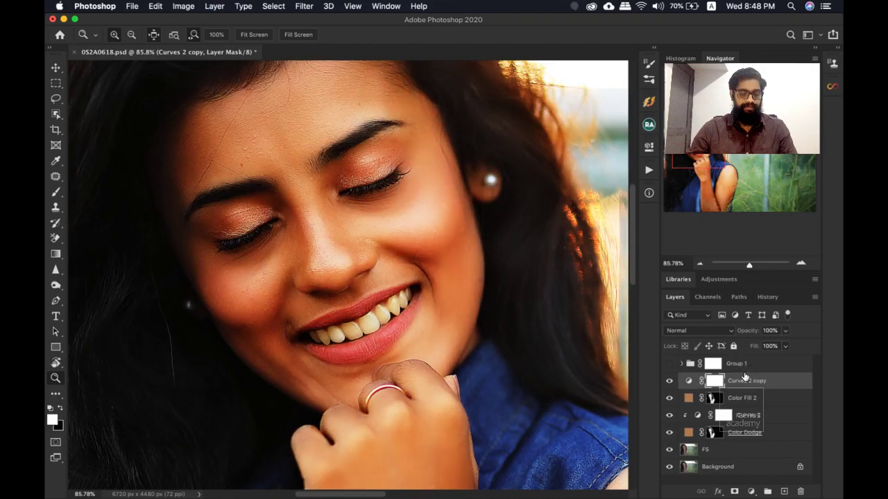
key("super+alt+g")
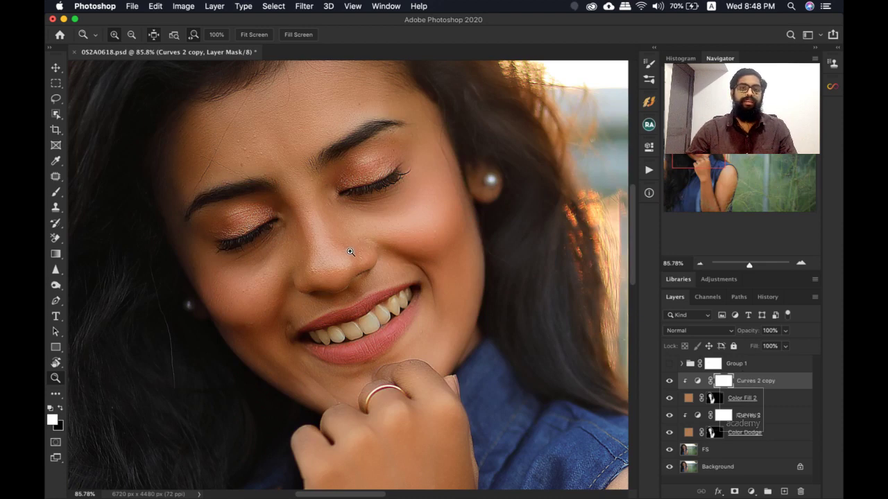
mouse_move(350, 251)
left_mouse_down()
mouse_move(322, 251)
mouse_move(346, 264)
left_mouse_up()
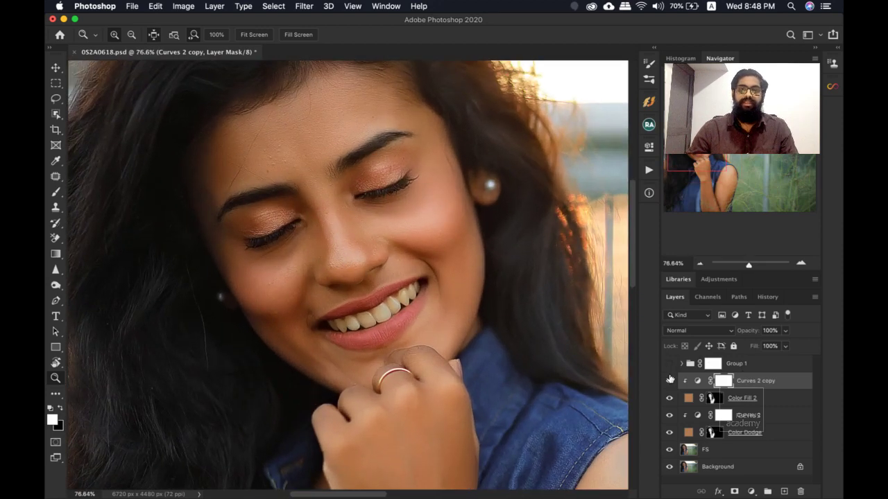
left_click(669, 379)
left_click(669, 380)
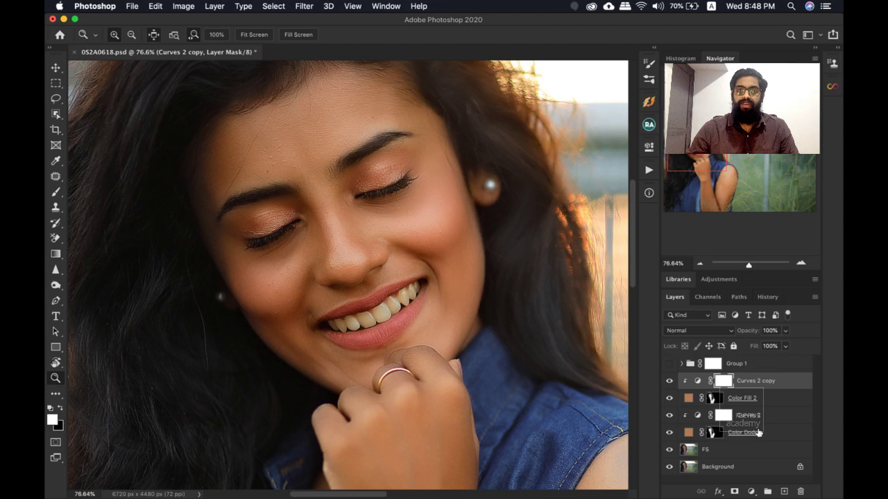
left_click(758, 432, "shift")
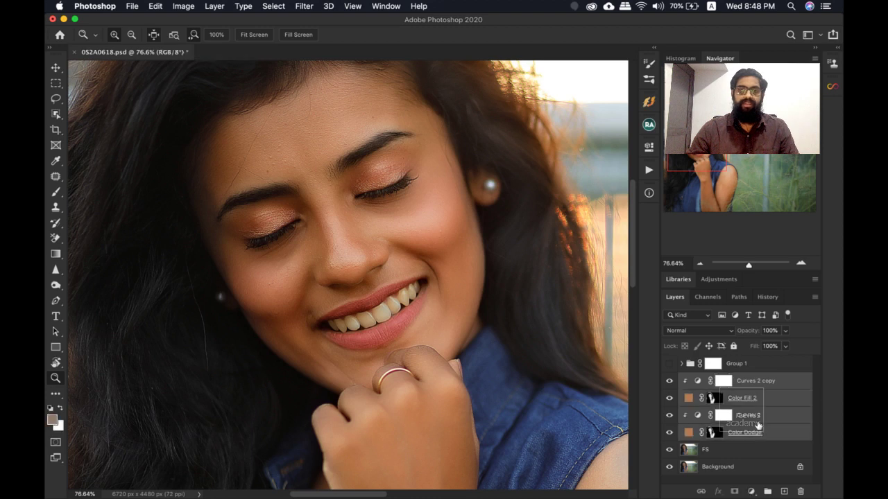
Group the four layers, name the group 'Color DB', and expand it.
left_click(767, 491)
double_click(713, 379)
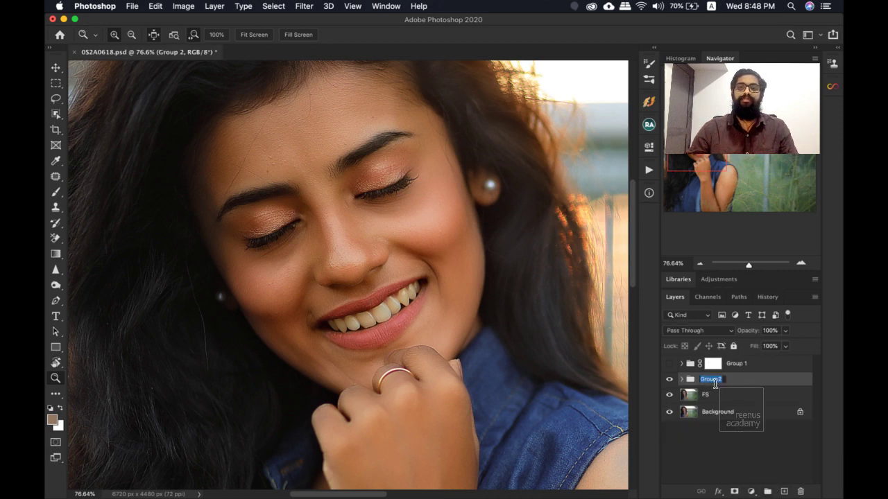
type("Color DB")
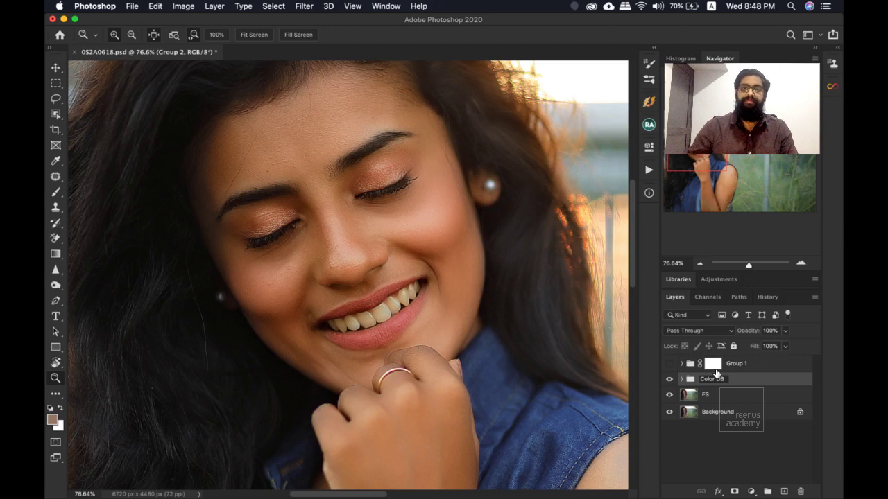
key("Return")
left_click_drag(335, 255, 382, 256)
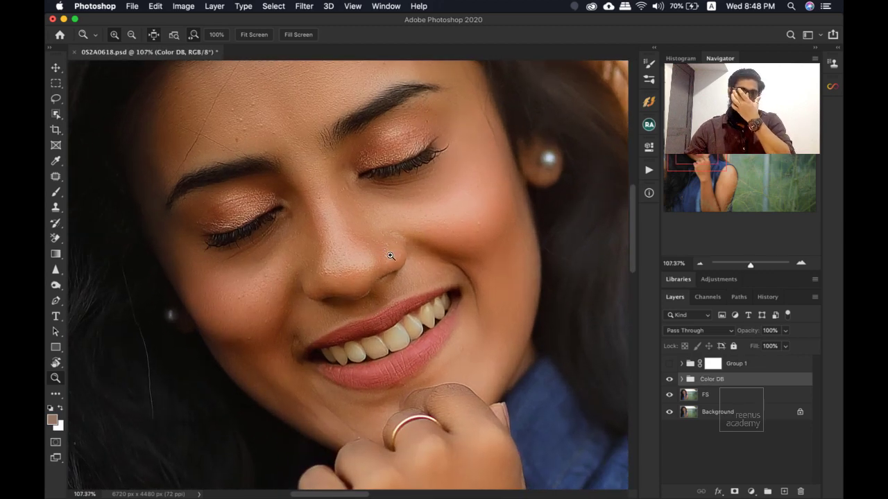
left_click_drag(366, 245, 390, 255)
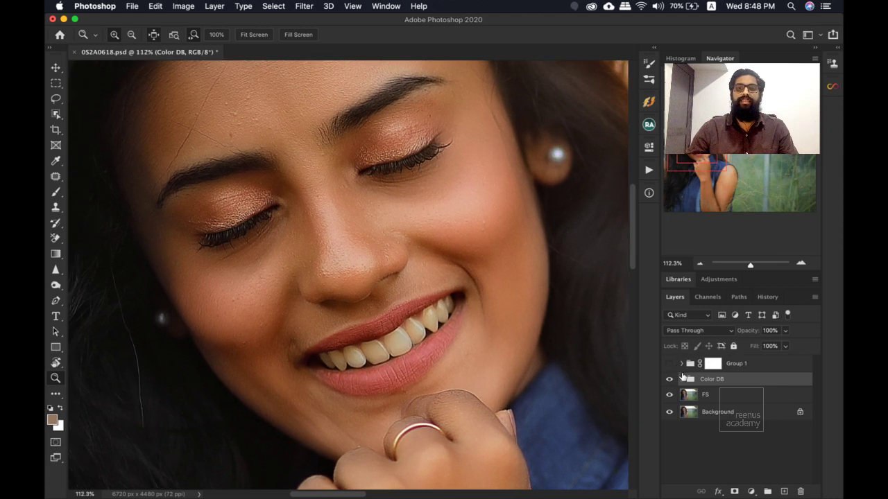
left_click(682, 378)
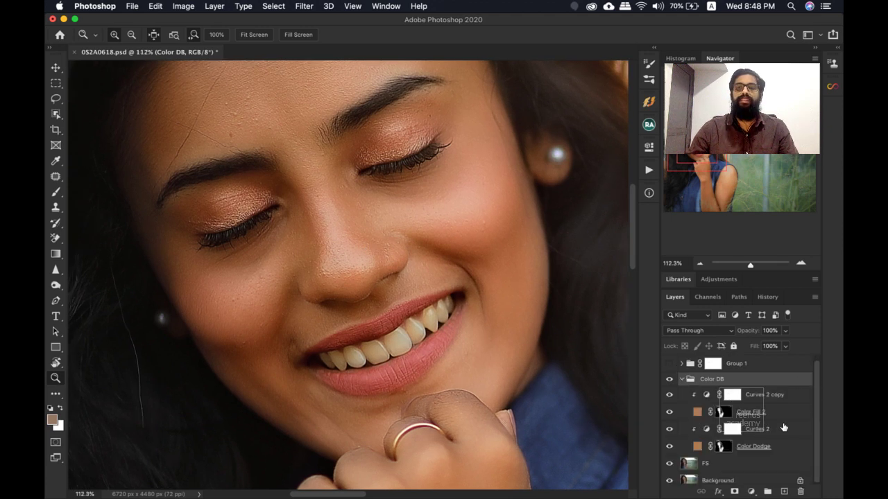
Split the Color Dodge layer's Blend If Underlying black slider to 75/110.
left_click(789, 445)
double_click(798, 446)
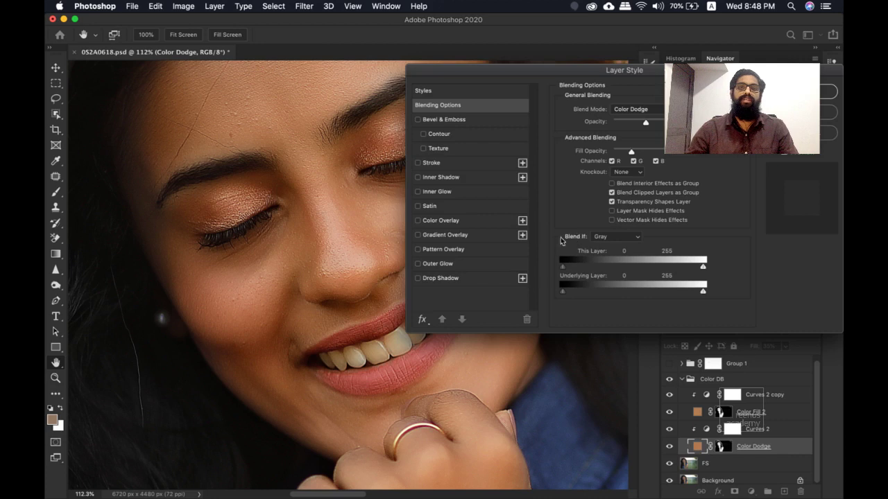
left_click_drag(563, 289, 588, 292)
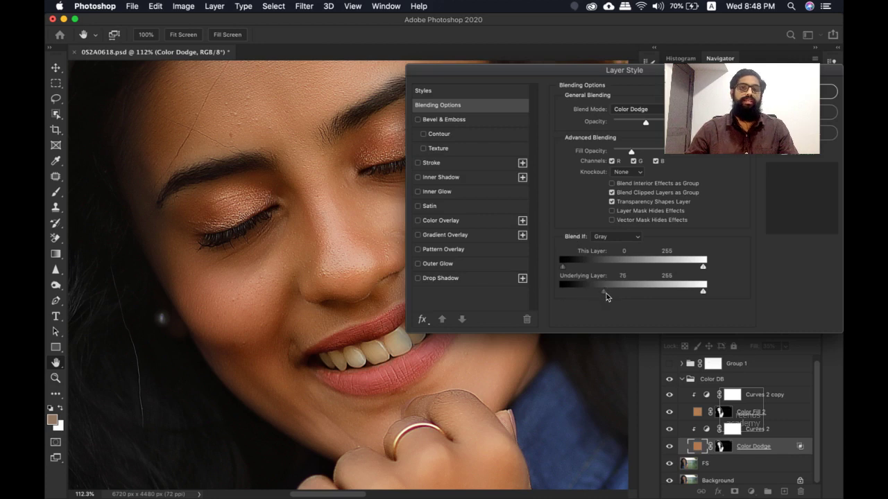
left_click_drag(607, 293, 624, 292)
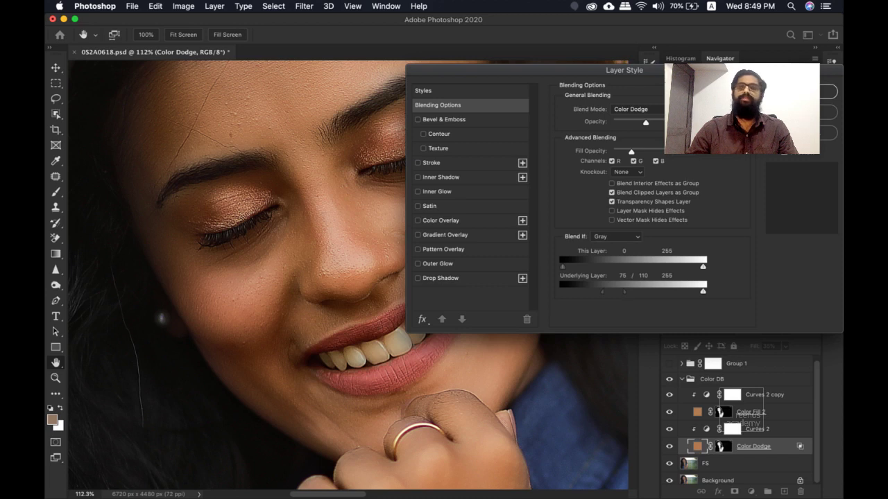
left_click(827, 91)
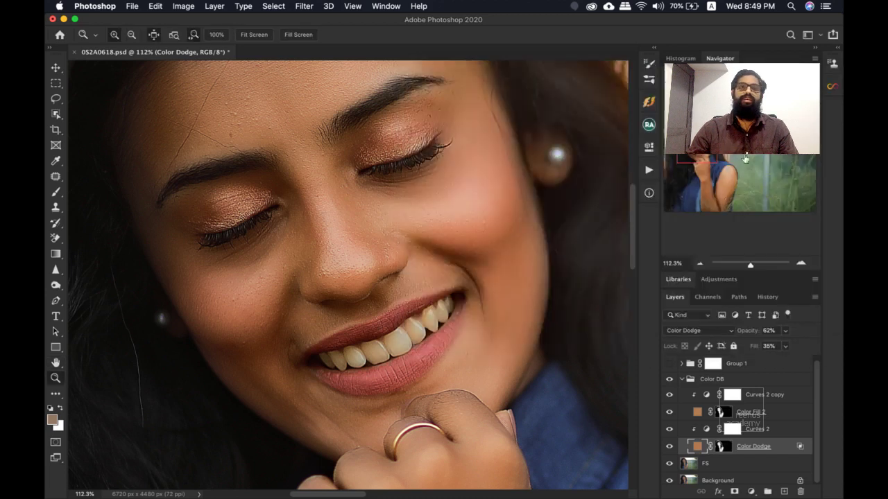
Split Color Fill 2's Blend If Underlying white slider to 131/204.
left_click(769, 412)
double_click(796, 409)
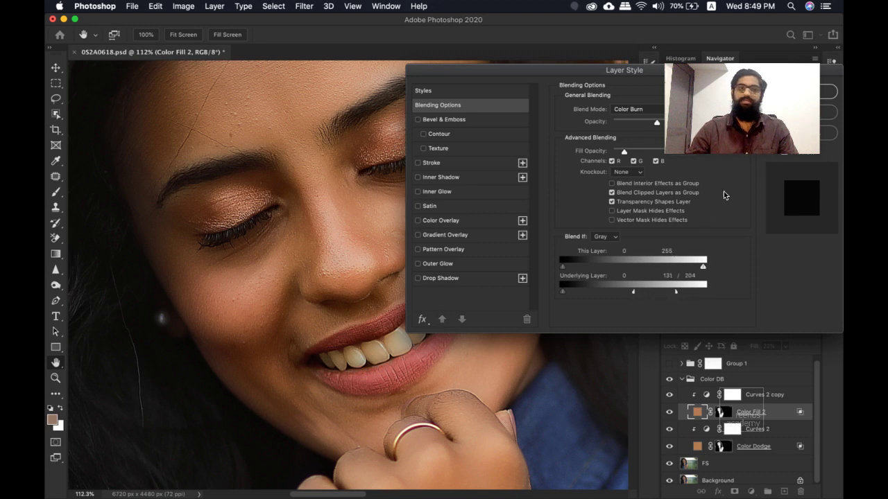
left_click(827, 90)
scroll(456, 243, "down", 5)
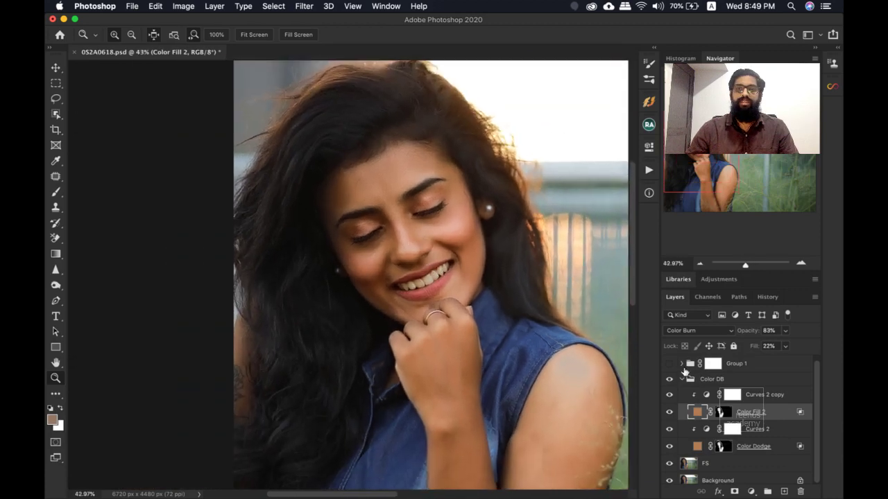
Collapse the Color DB group and toggle its visibility repeatedly to compare the portrait.
left_click(682, 379)
left_click(669, 379)
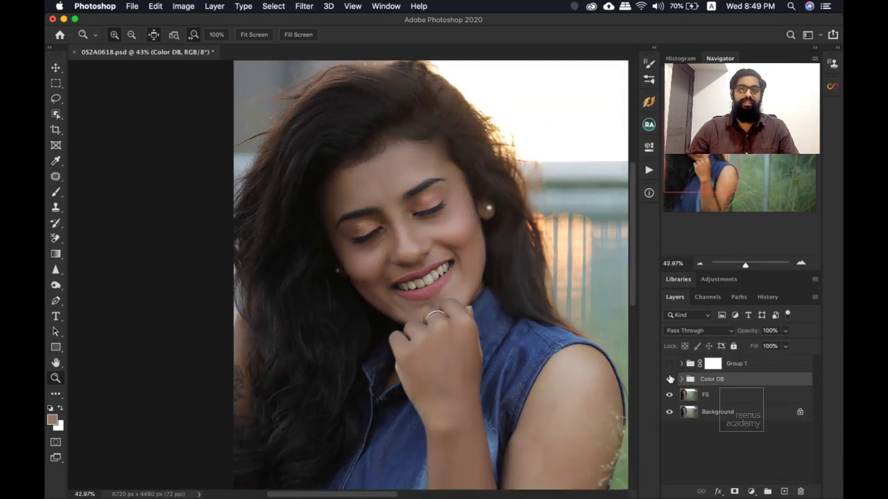
left_click(669, 378)
left_click(669, 379)
left_click(669, 378)
scroll(383, 236, "down", 2)
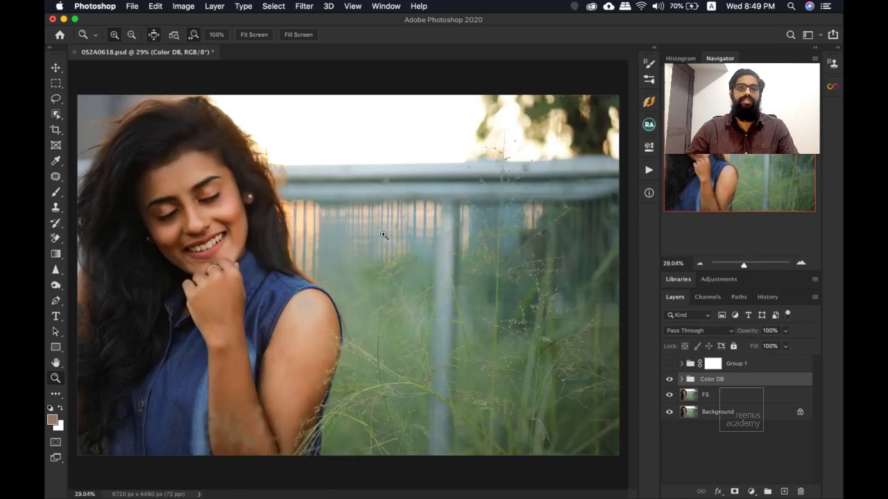
scroll(200, 218, "up", 3)
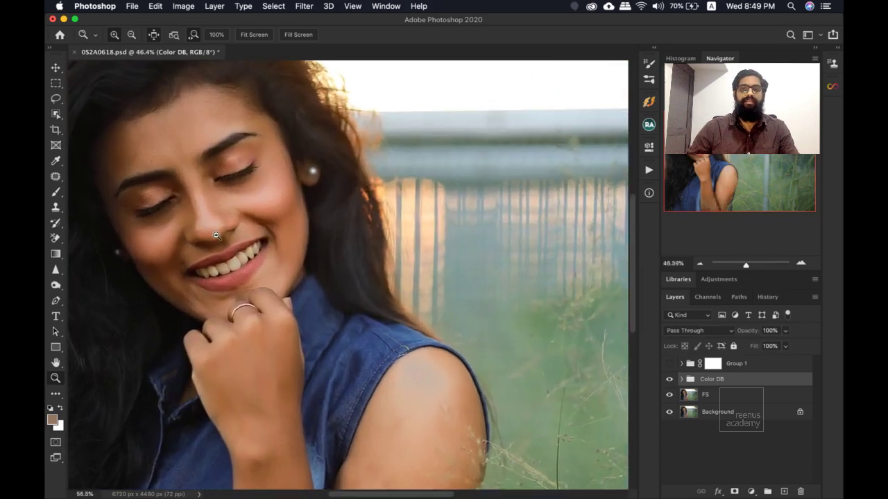
scroll(237, 217, "down", 3)
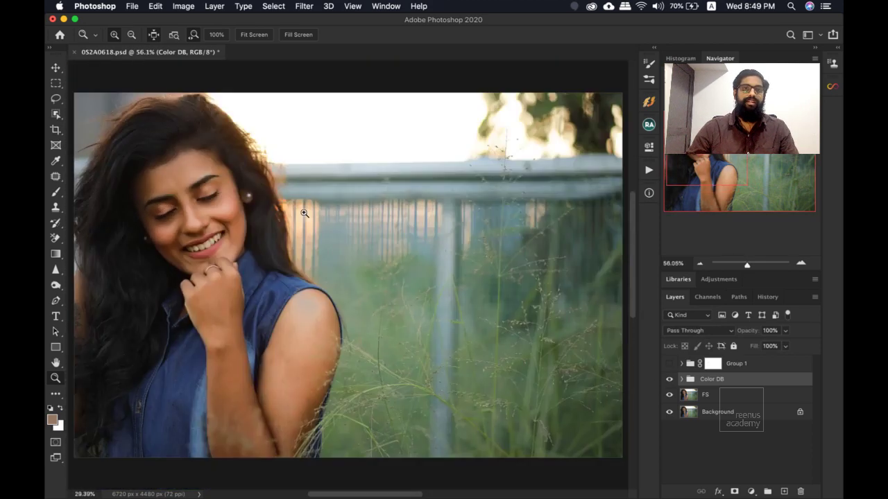
scroll(236, 280, "up", 1)
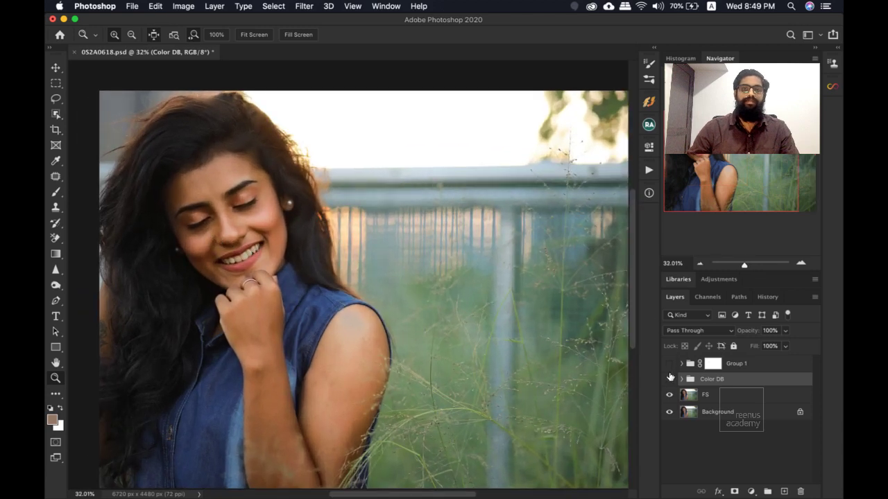
left_click(670, 378)
left_click(670, 378)
left_click(670, 378)
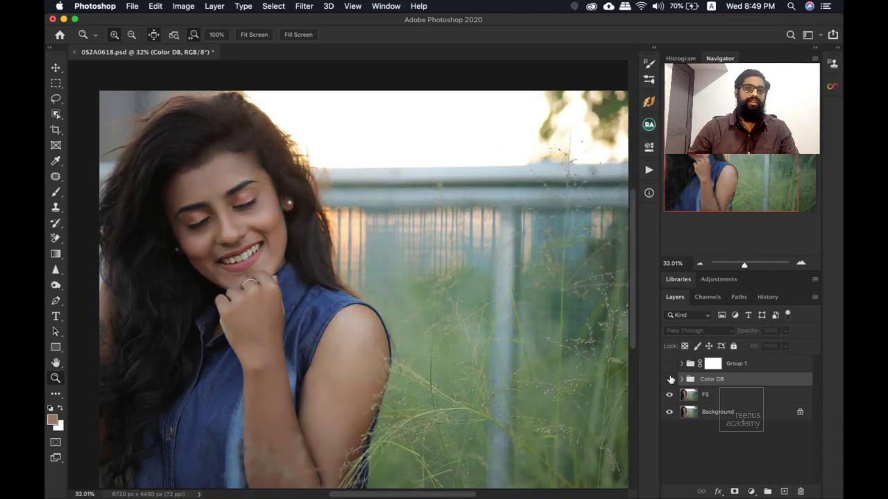
left_click(670, 378)
left_click(670, 379)
left_click(670, 379)
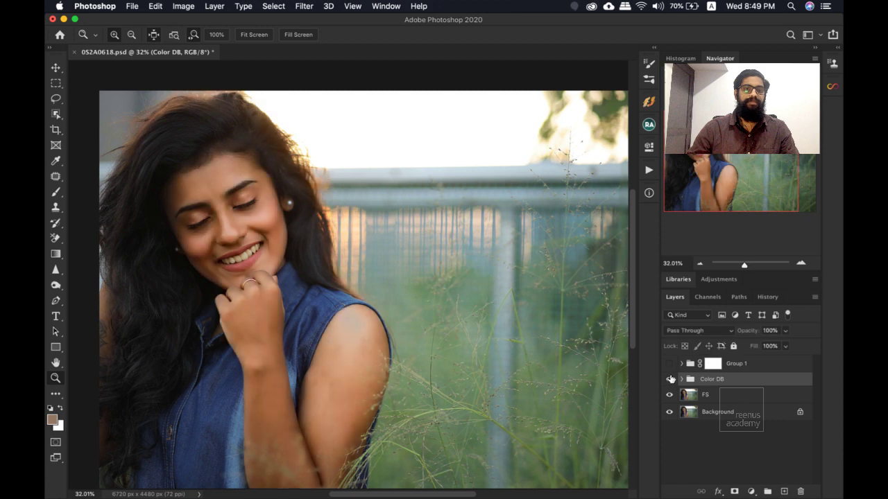
left_click(670, 379)
left_click(670, 379)
Check Group 1 briefly, ending with Color DB visible and Group 1 hidden.
scroll(236, 239, "up", 3)
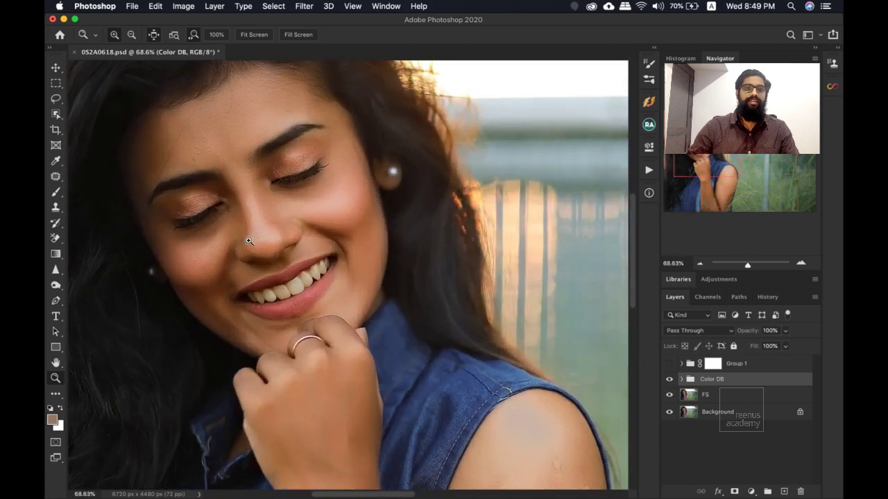
left_click(670, 379)
left_click(670, 378)
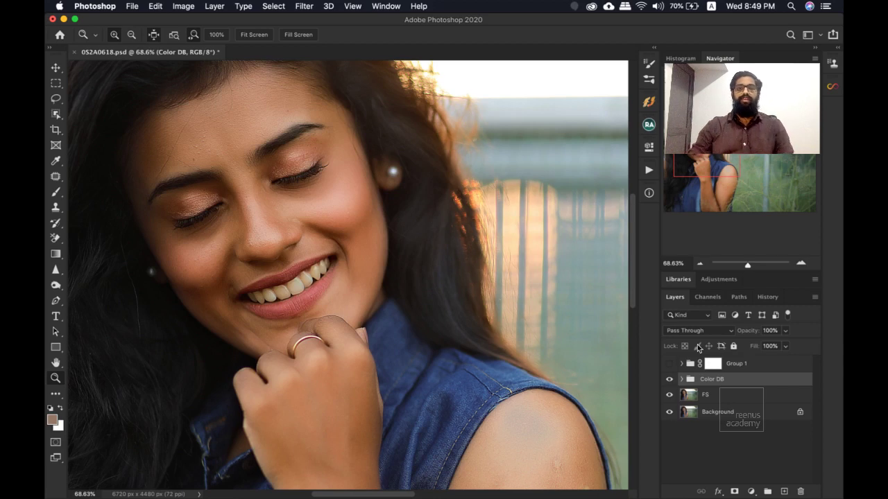
left_click(669, 378)
left_click(670, 363)
left_click(670, 364)
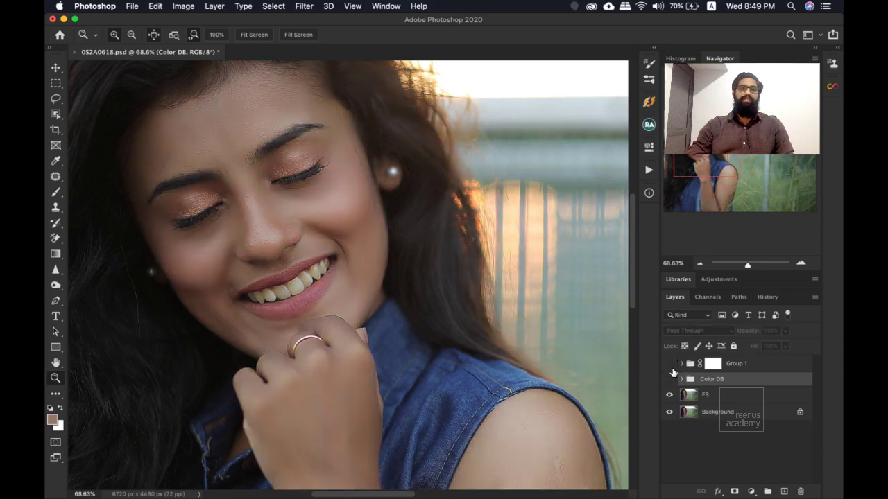
left_click(670, 379)
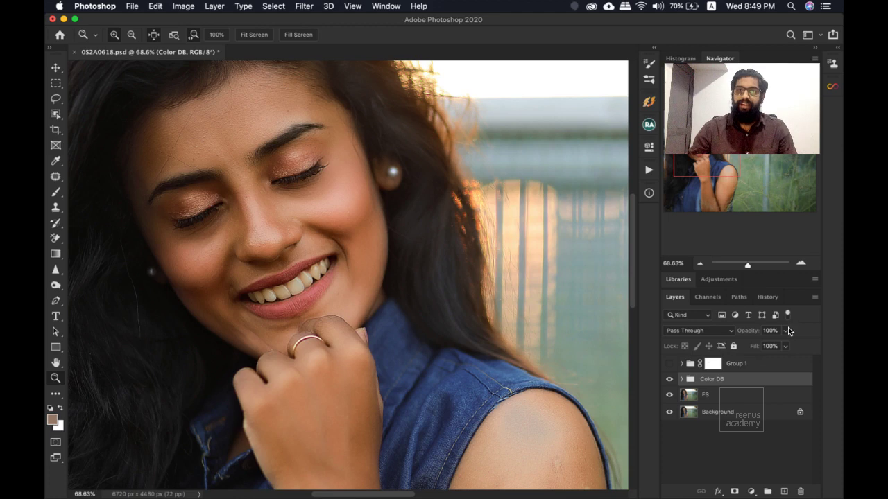
Lower the Color DB group's opacity to 58%.
left_click(785, 330)
left_click_drag(758, 346, 764, 345)
left_click_drag(211, 225, 342, 260)
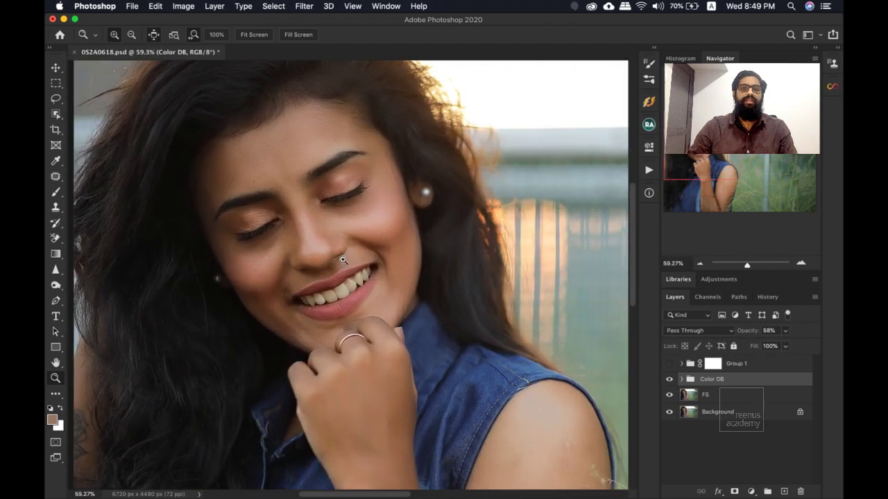
Open _KS_2347.psd from the Home screen's recent files and zoom in on the face.
left_click(60, 35)
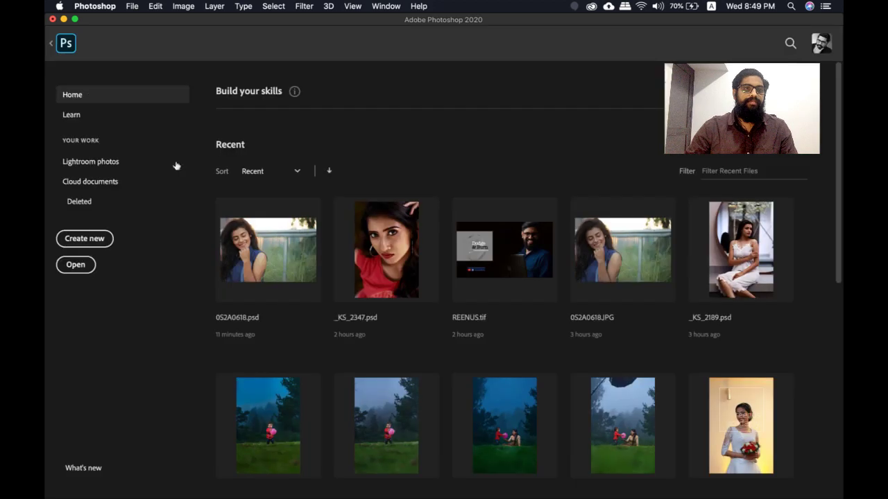
left_click(373, 248)
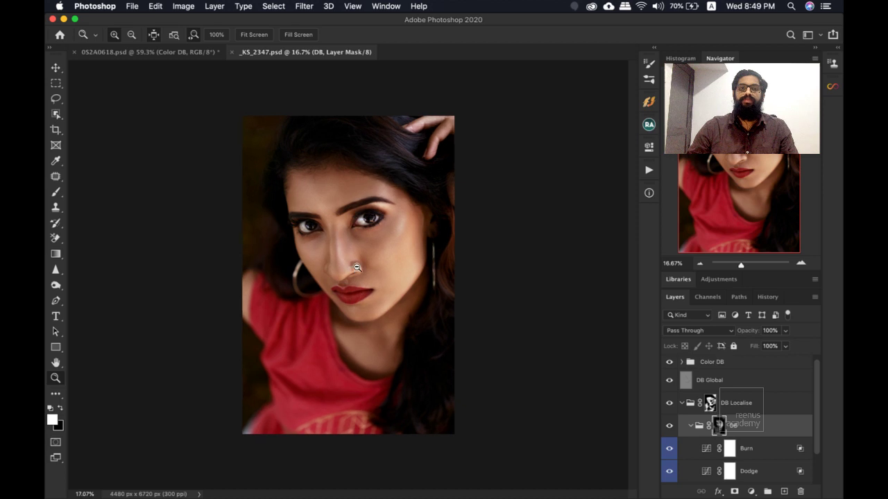
left_click_drag(356, 268, 388, 269)
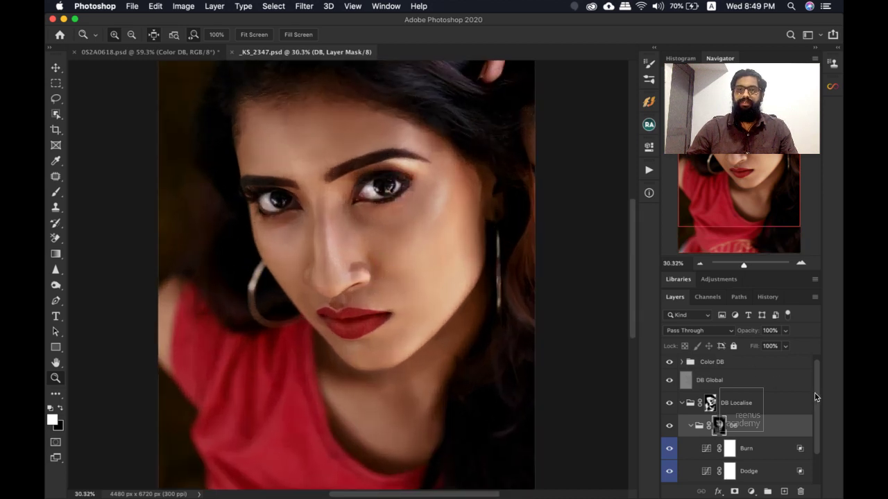
Hide DB Localise, DB Global and Color DB, then toggle DB Localise and DB Global to compare.
left_click(681, 403)
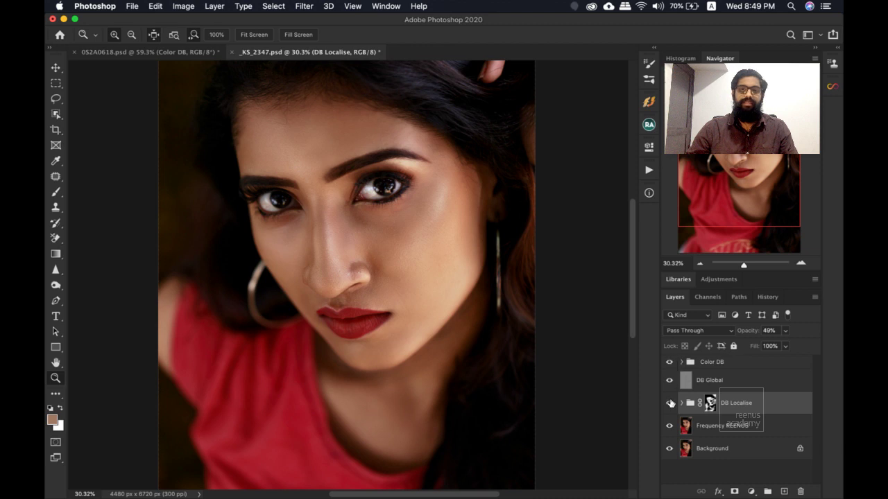
left_click_drag(669, 402, 669, 362)
left_click(669, 404)
left_click(669, 403)
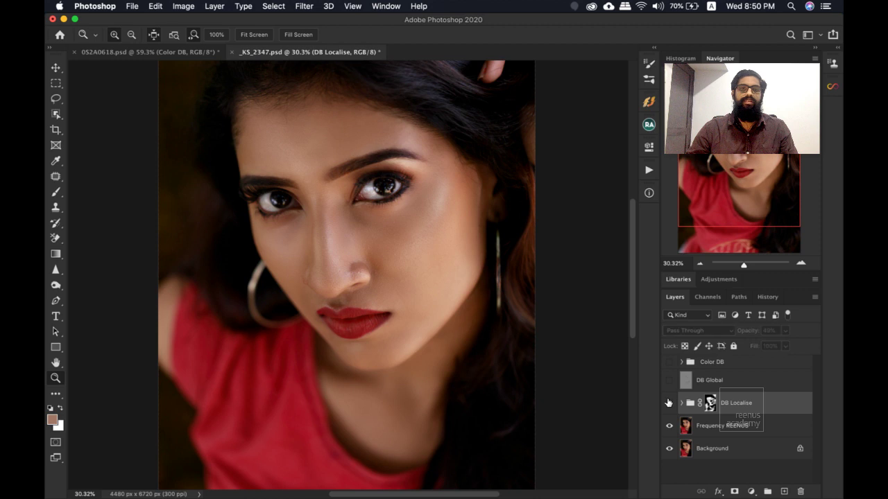
left_click(669, 403)
left_click(669, 403)
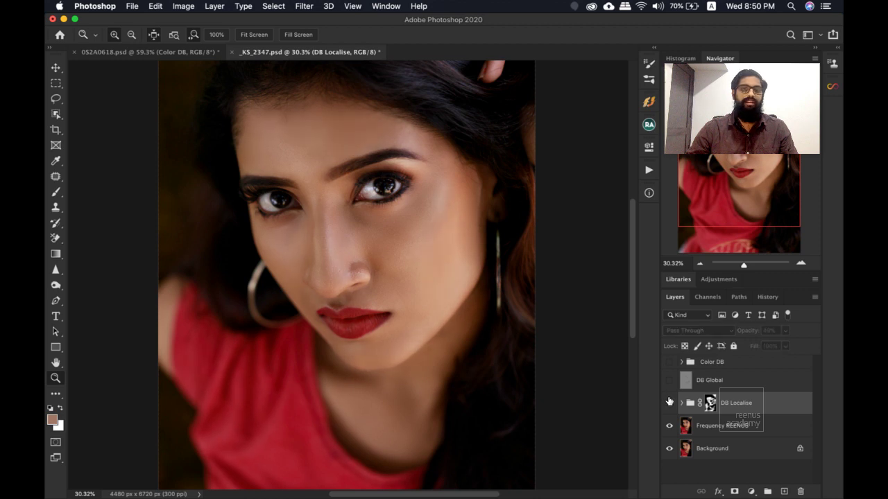
left_click(668, 403)
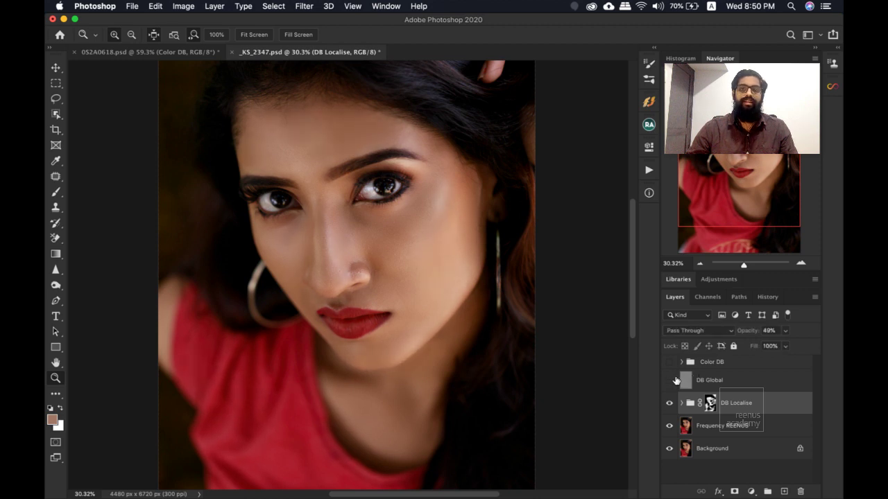
left_click(669, 379)
left_click(669, 380)
left_click(670, 378)
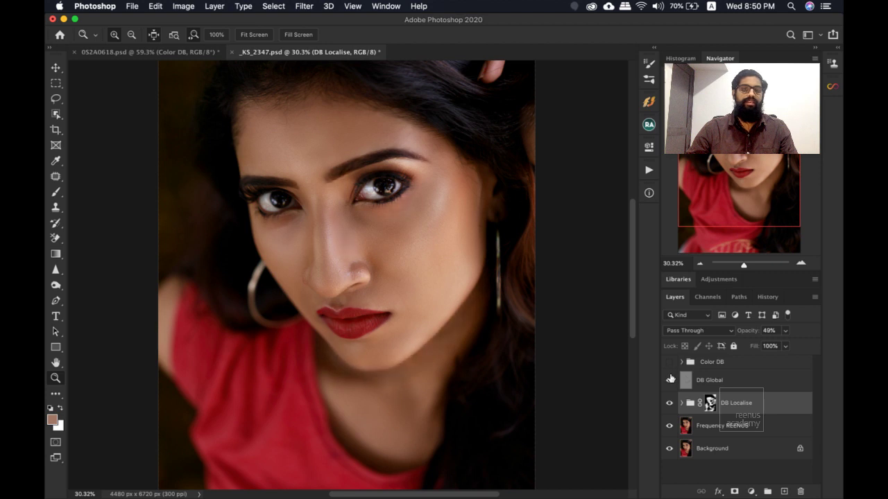
left_click(670, 377)
left_click(670, 378)
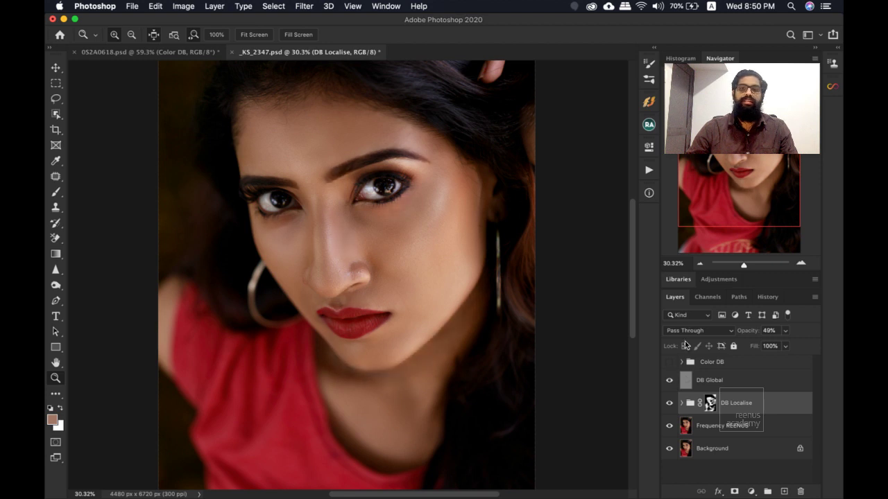
Compare the cheek and nose with and without Color DB, then return to 052A0618.psd.
left_click(670, 360)
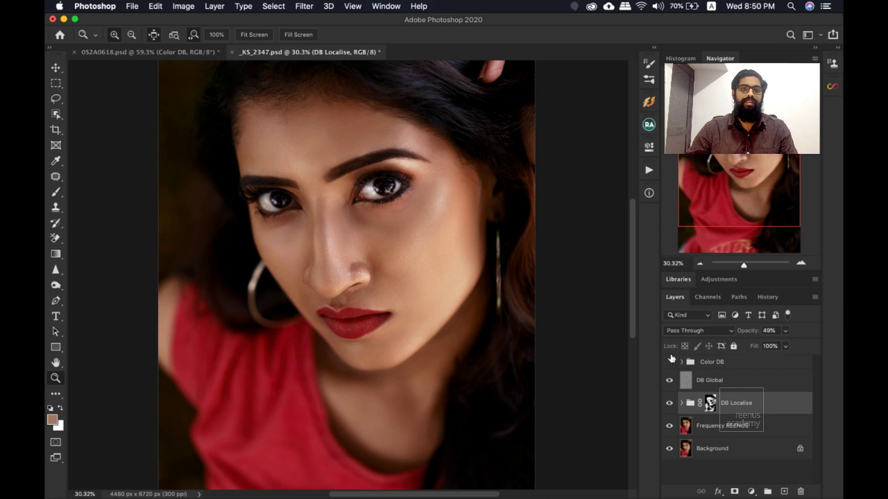
left_click_drag(384, 250, 659, 349)
left_click(670, 360)
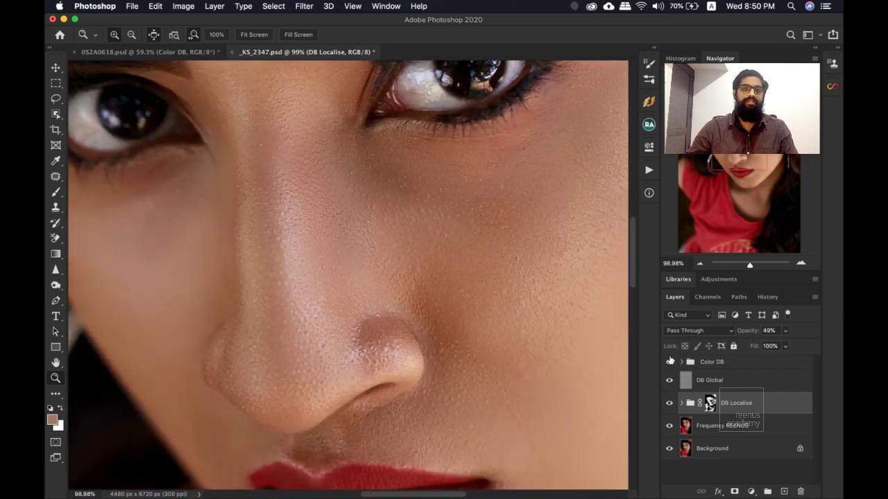
left_click(670, 361)
left_click(670, 361)
left_click(669, 361)
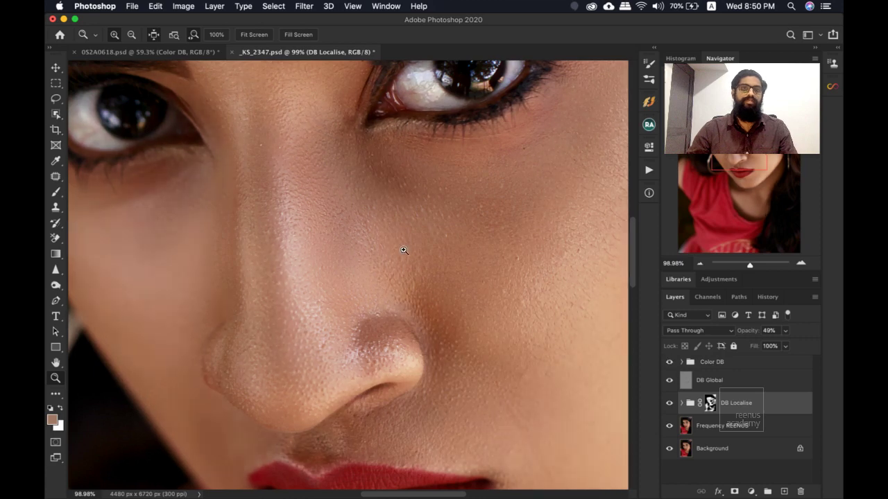
key("super+0")
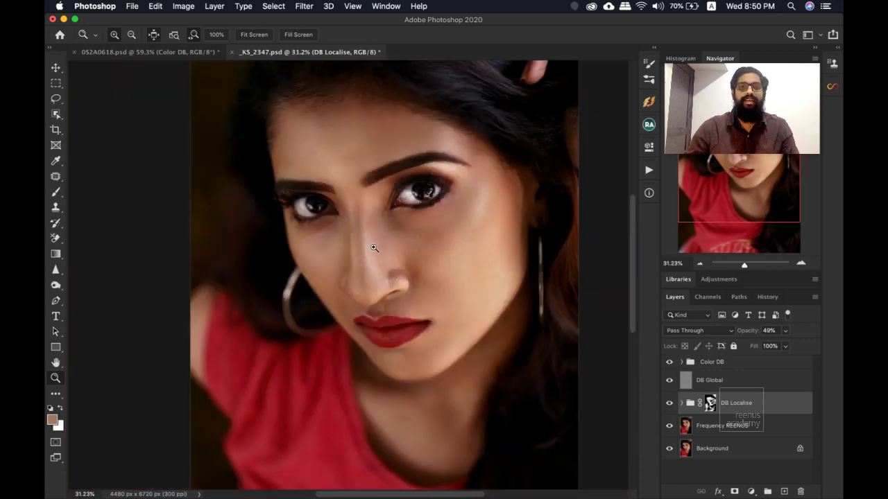
scroll(370, 236, "up", 2)
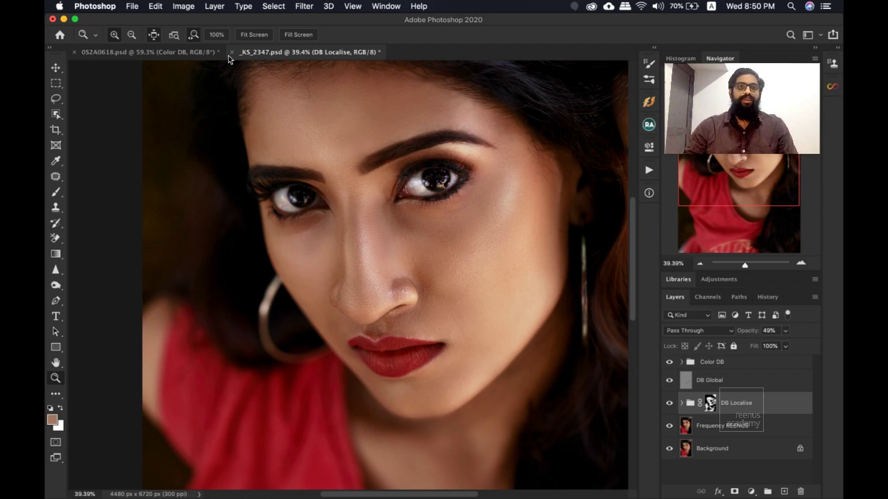
left_click(199, 56)
Bring _KS_2347.psd to the front fitted to the screen, then switch away from Photoshop.
scroll(324, 203, "down", 3)
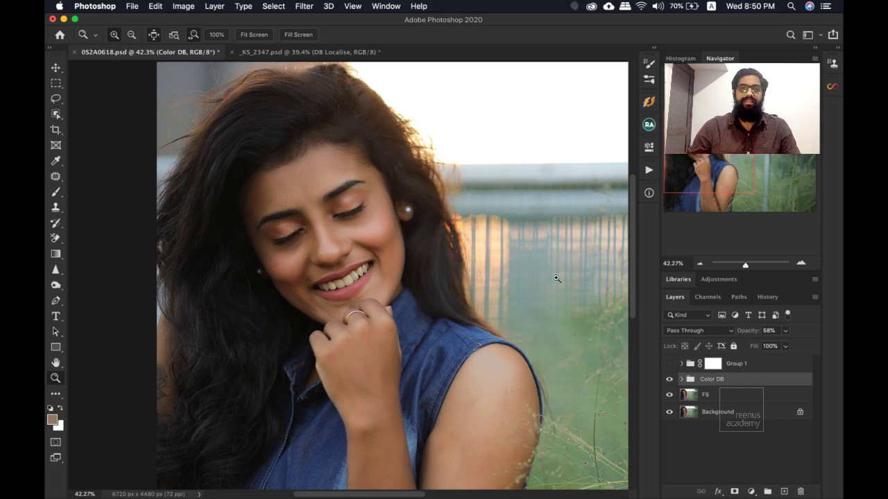
left_click(271, 54)
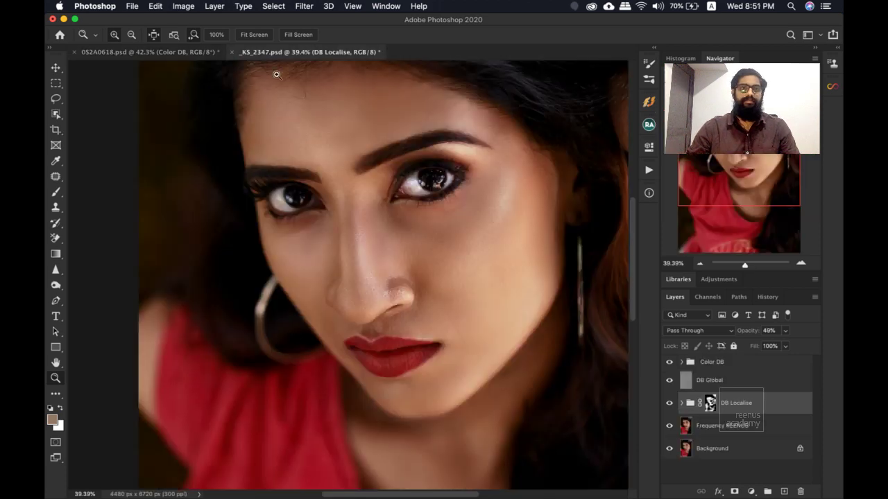
key("super+0")
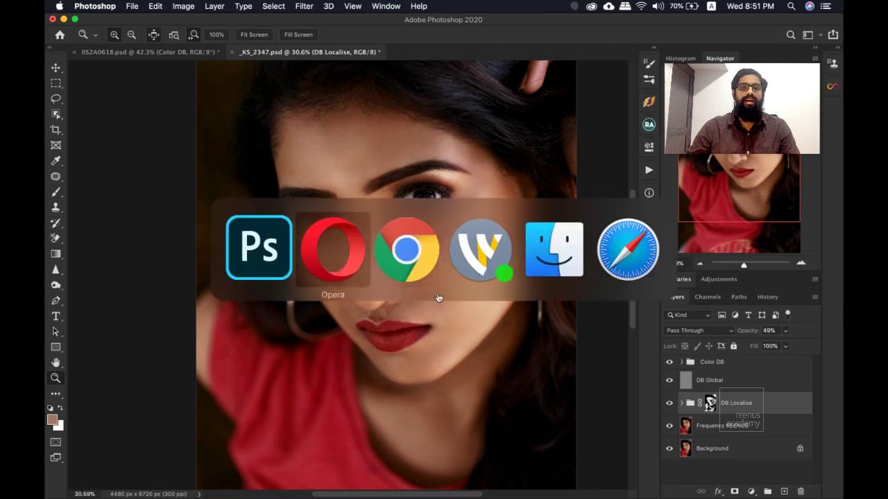
key("super+Tab")
In Opera, go to the Frequency Separation for Retouching tab and erase the URL's end.
left_click(336, 258)
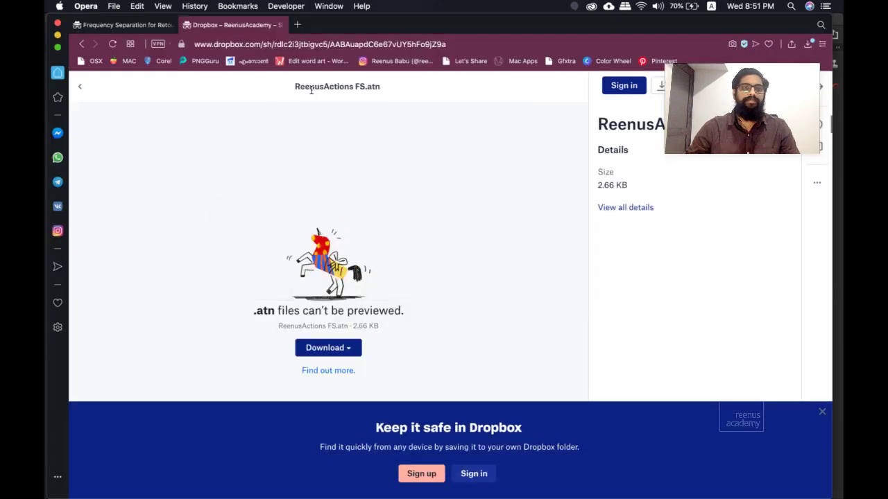
left_click(132, 25)
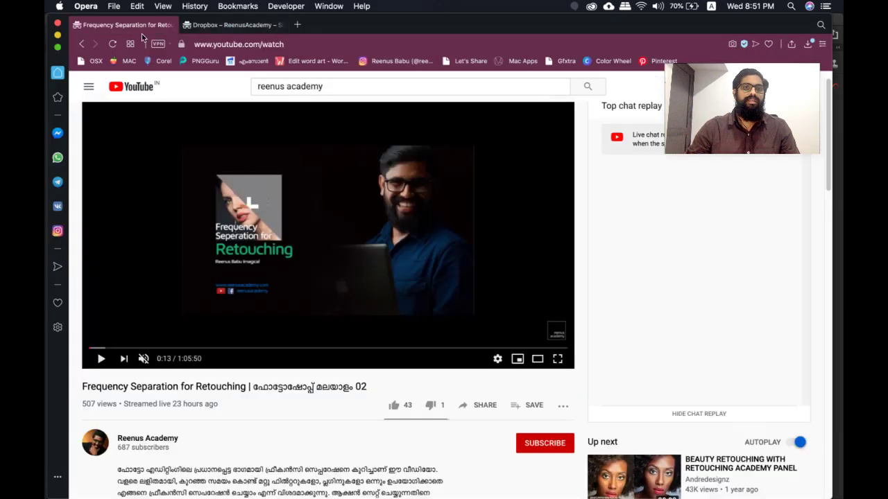
scroll(828, 114, "up", 2)
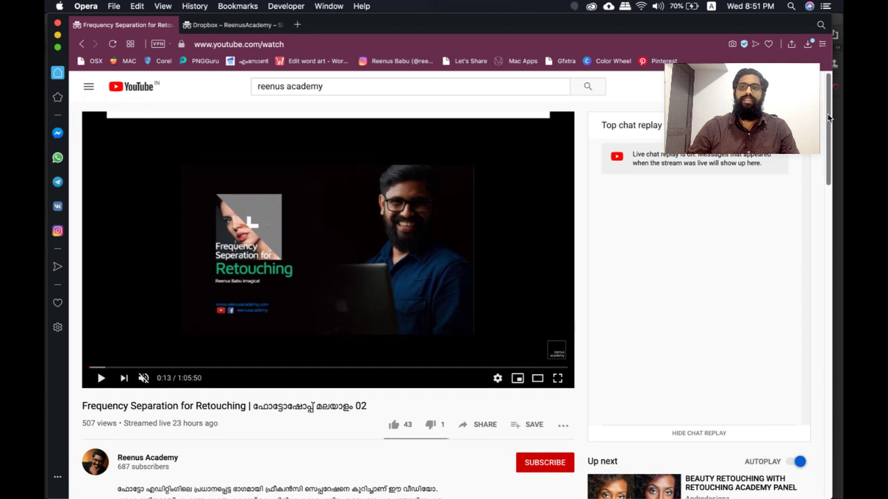
left_click(297, 48)
left_click(352, 47)
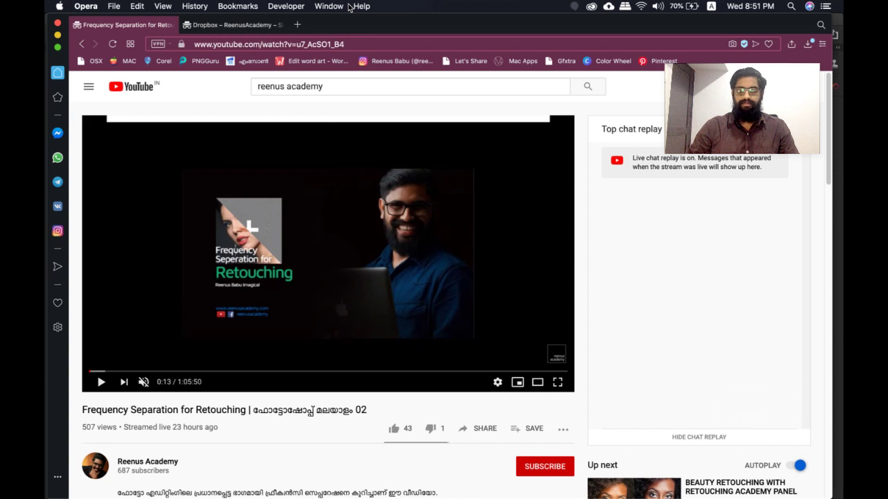
key("BackSpace")
key("BackSpace")
key("BackSpace")
key("BackSpace")
key("BackSpace")
key("BackSpace")
key("BackSpace")
key("BackSpace")
key("BackSpace")
key("BackSpace")
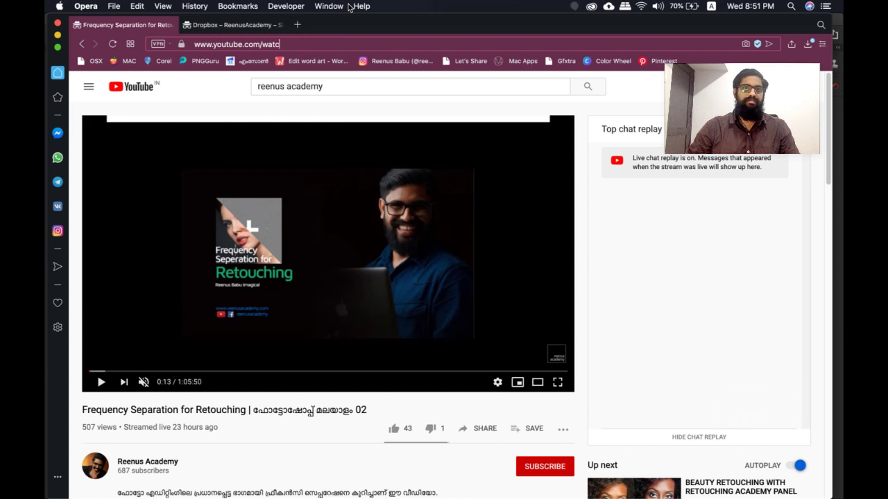
Search YouTube for the 'reenus' channel.
key("Return")
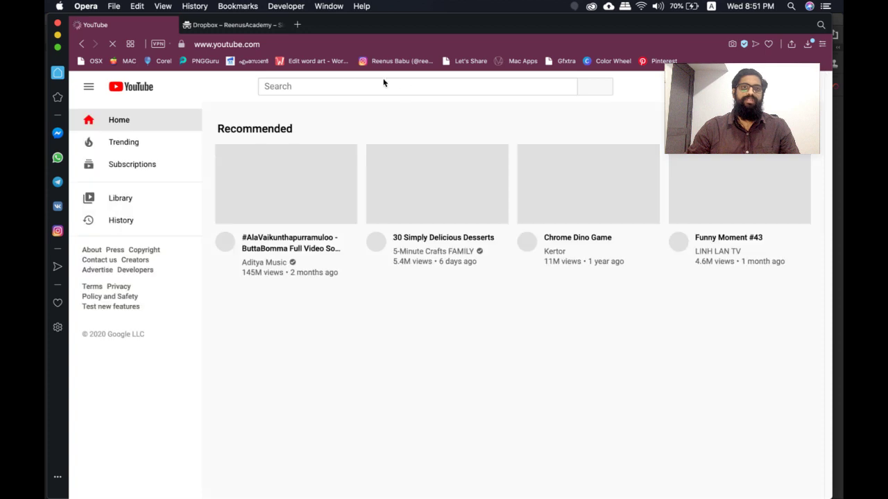
left_click(337, 88)
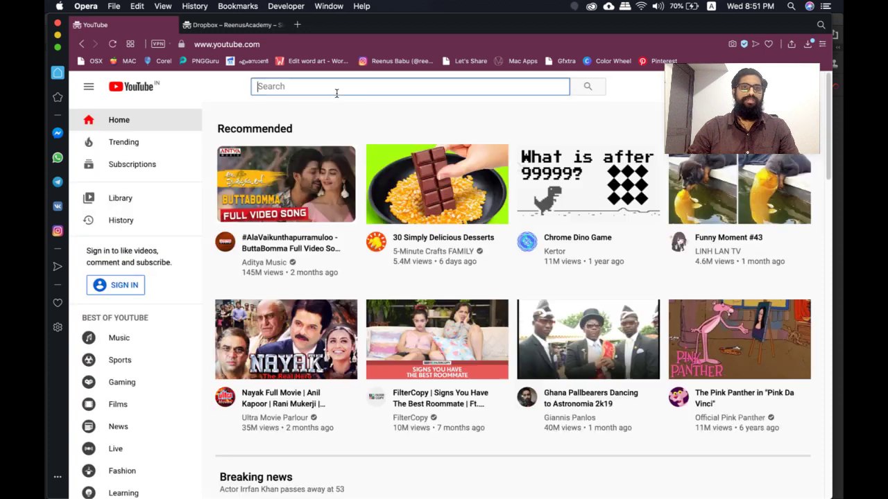
type("reenus")
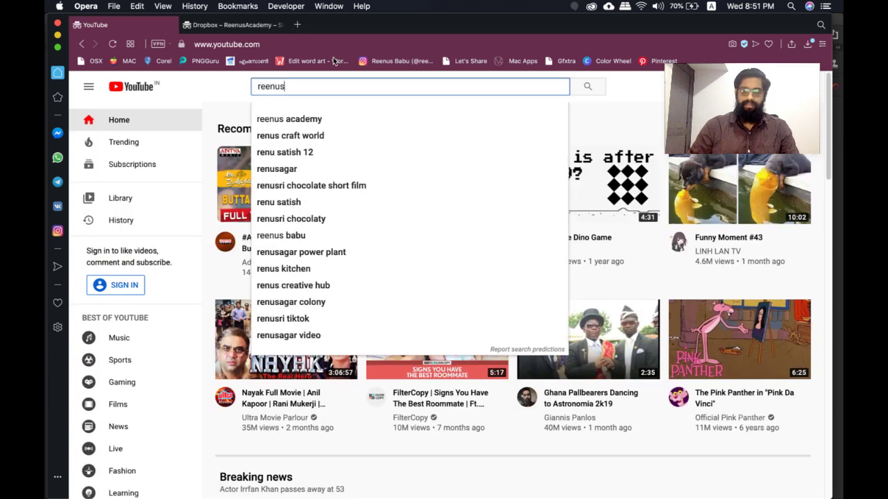
key("Down")
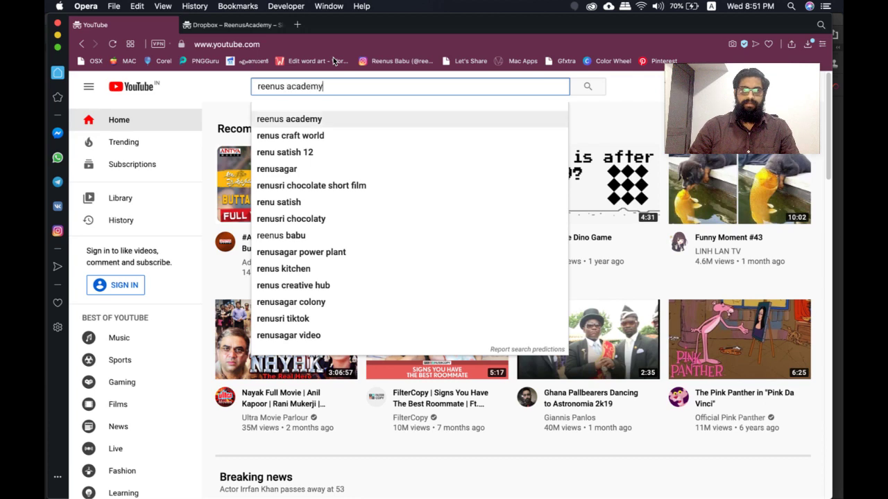
type("\\")
key("BackSpace")
key("Return")
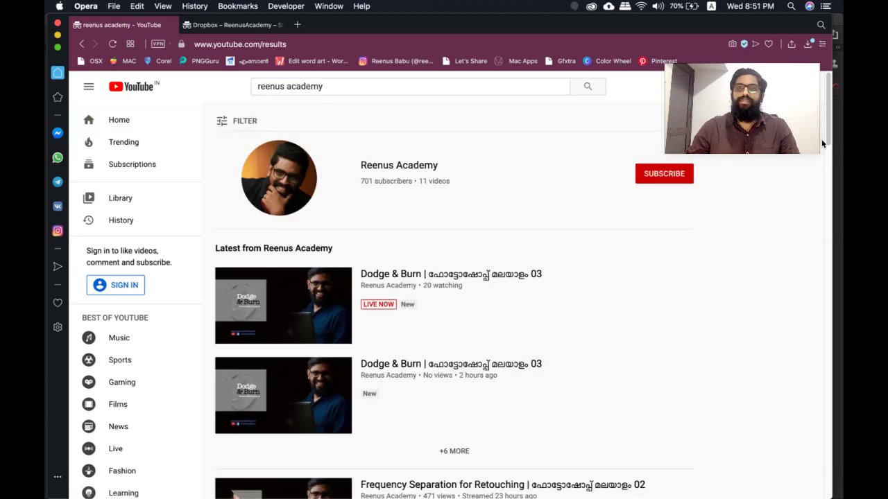
Open the Frequency Separation for Retouching video, expand its description and follow the Dropbox link.
scroll(821, 139, "down", 5)
scroll(559, 206, "up", 1)
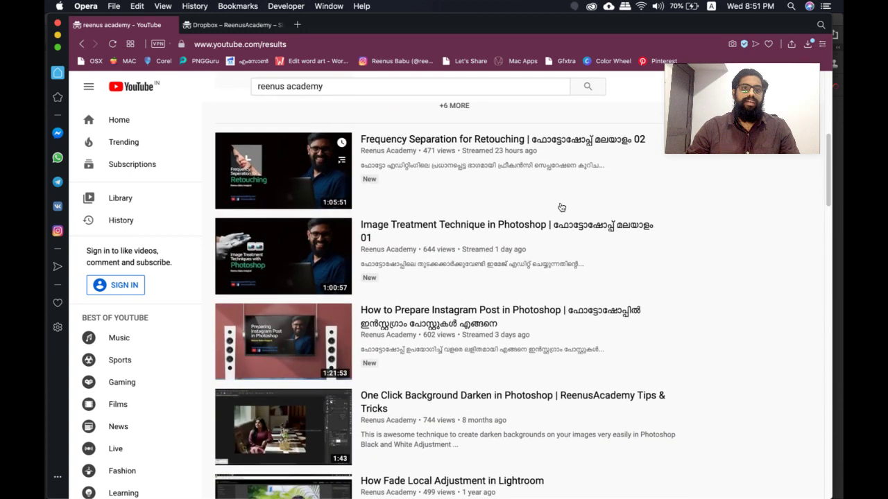
left_click(448, 138)
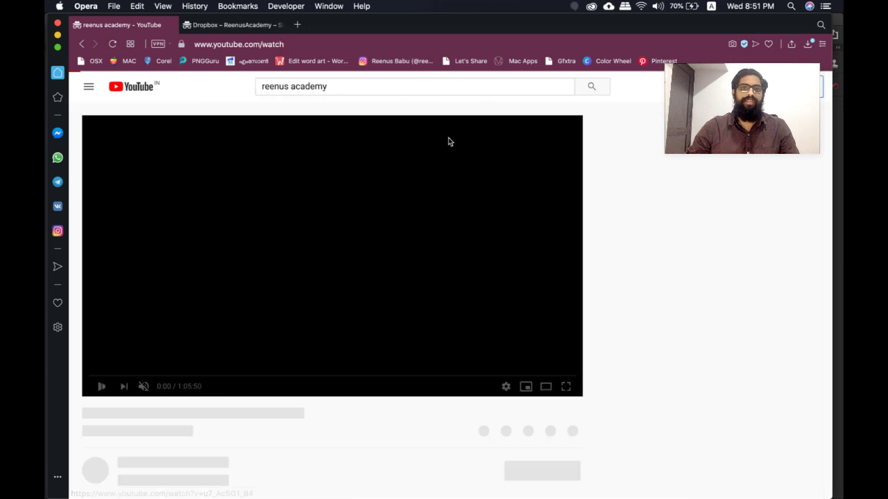
scroll(812, 188, "down", 5)
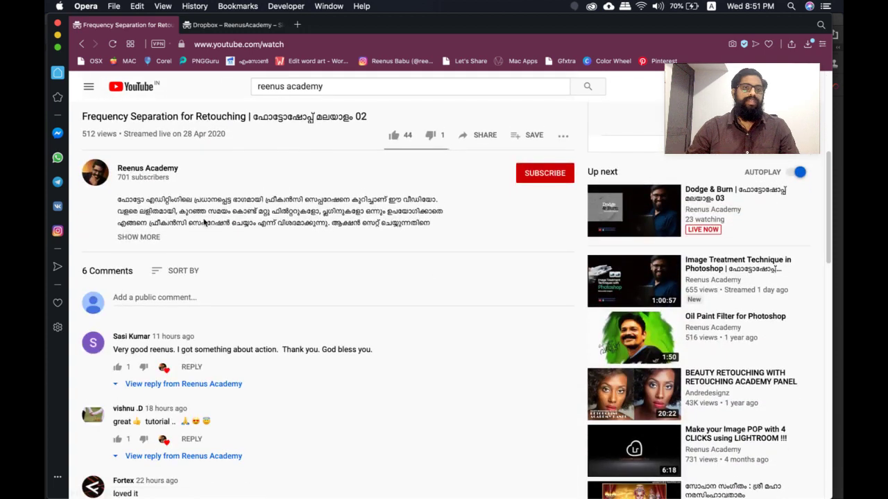
left_click(148, 238)
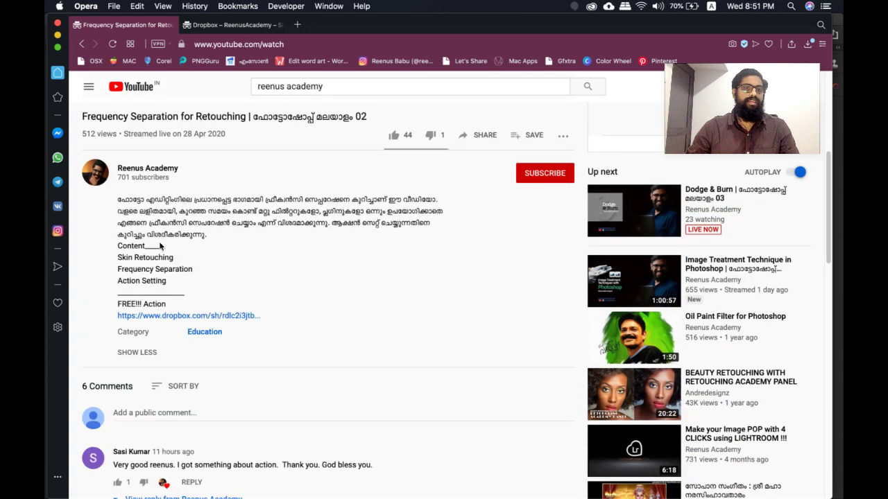
left_click(218, 319)
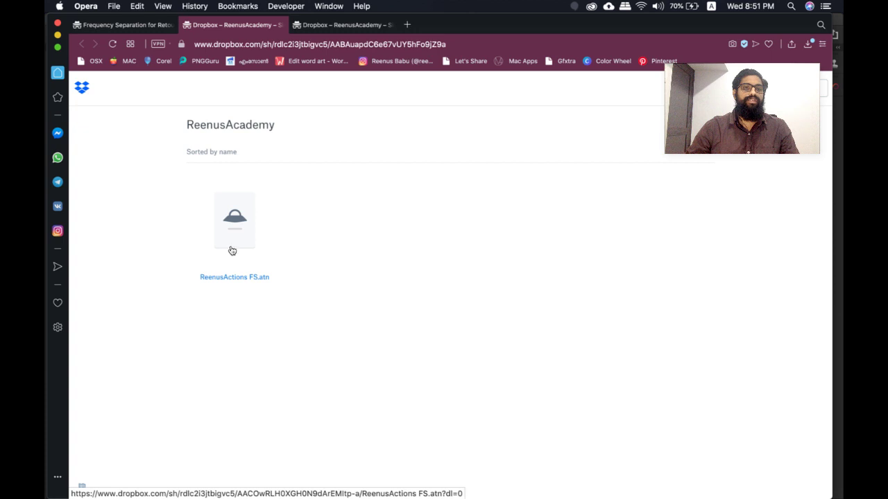
Close the duplicate tab, direct-download ReenusActions FS.atn from Dropbox and show it in Finder.
left_click(296, 24)
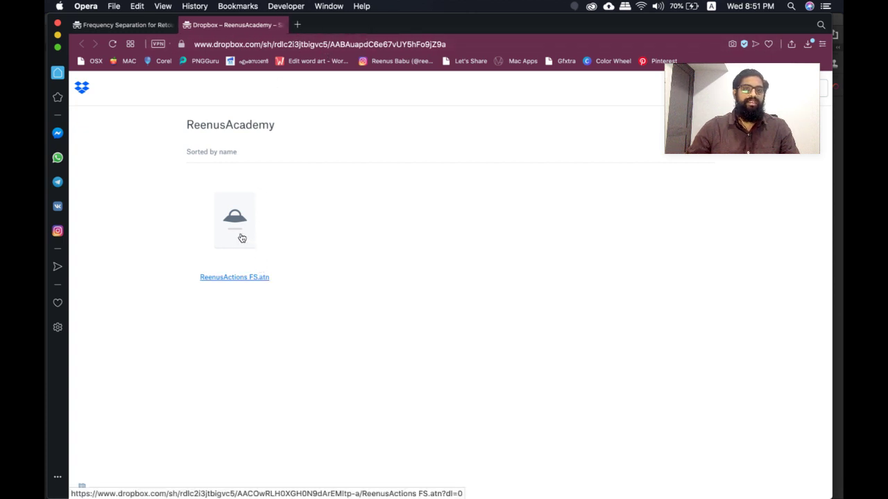
left_click(243, 279)
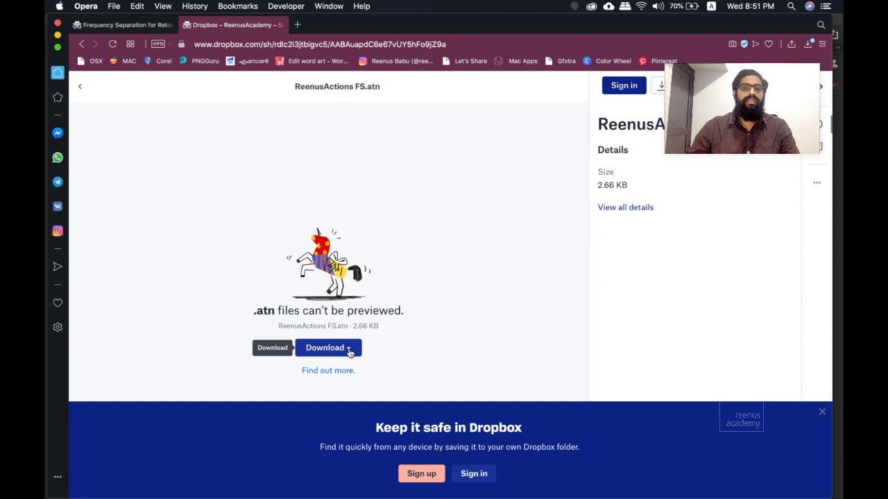
left_click(347, 352)
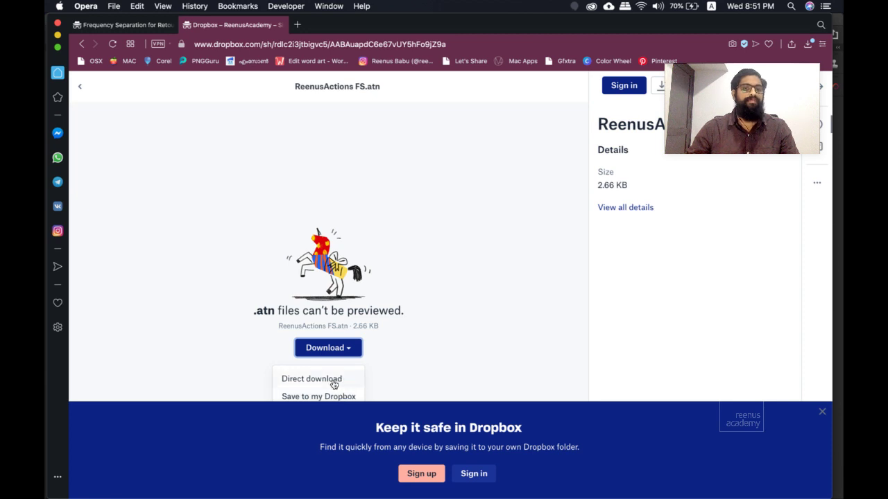
left_click(331, 381)
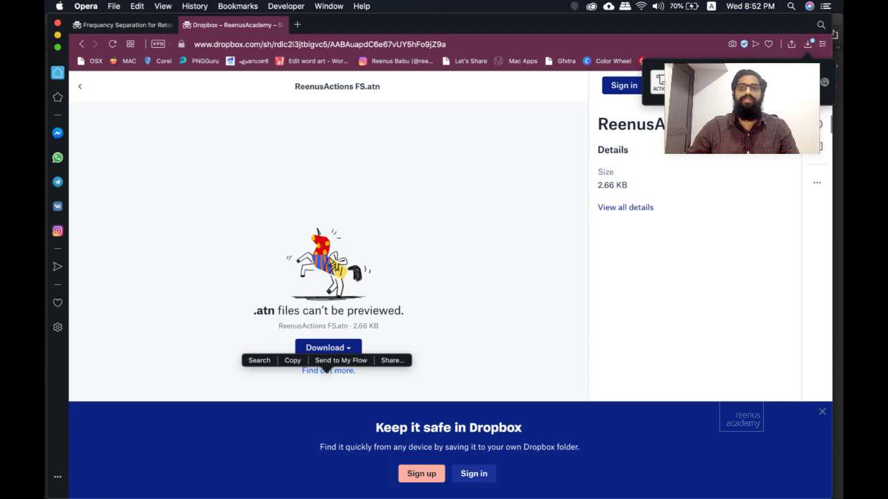
left_click(827, 84)
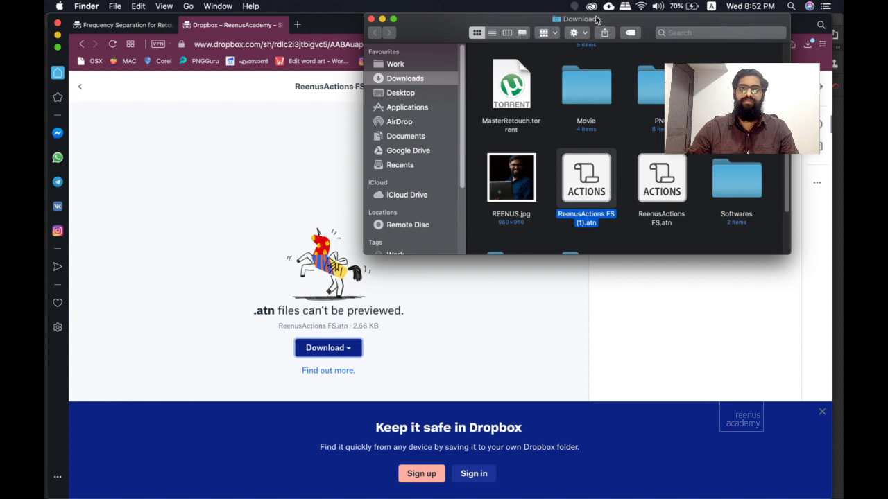
Close the Finder Downloads window and return to Photoshop.
left_click_drag(595, 19, 508, 45)
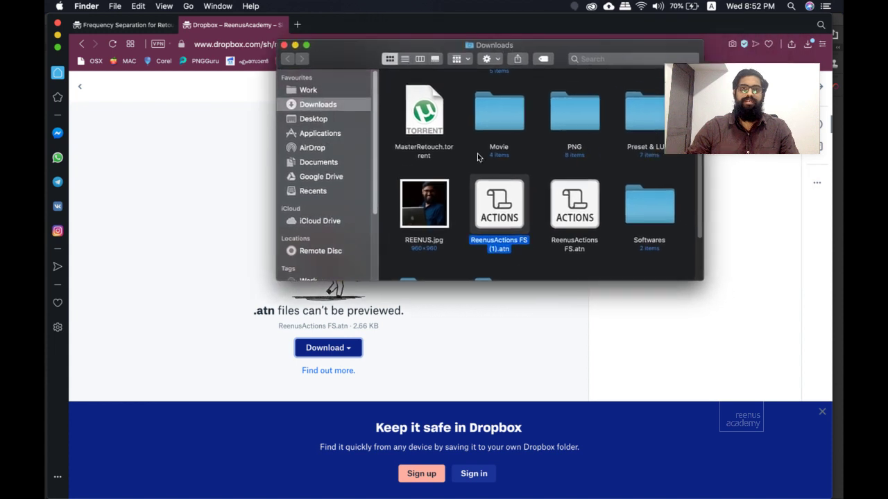
left_click(283, 44)
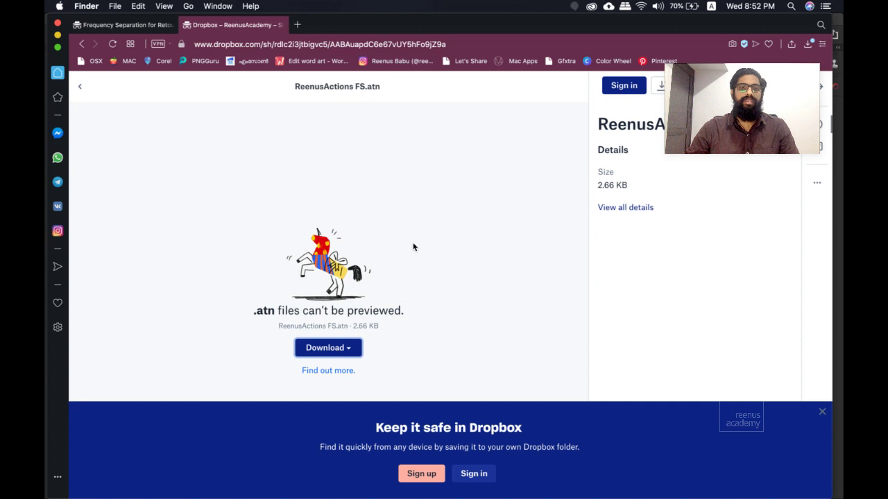
key("super+Tab")
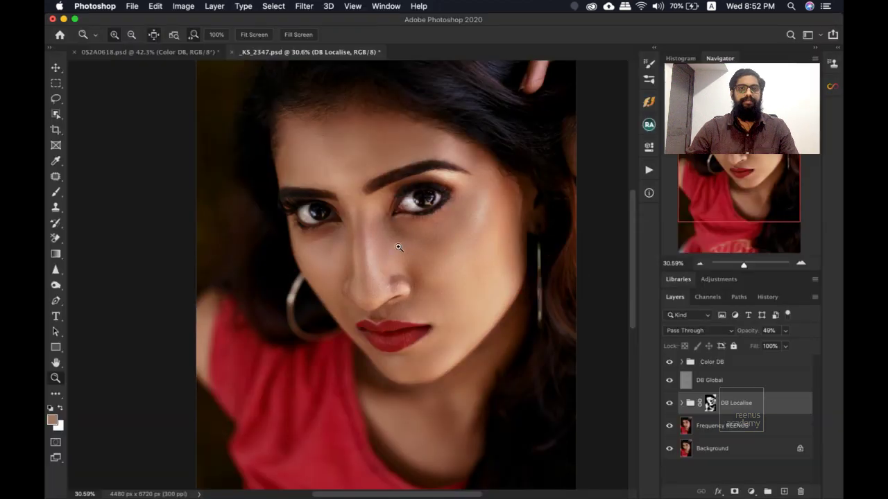
Show the Actions panel from the Window menu as a floating panel over the image.
left_click(385, 6)
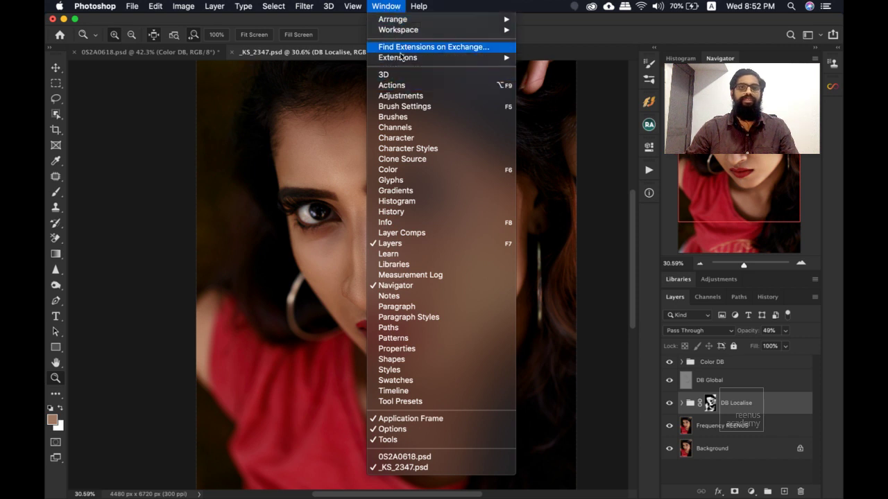
left_click(399, 86)
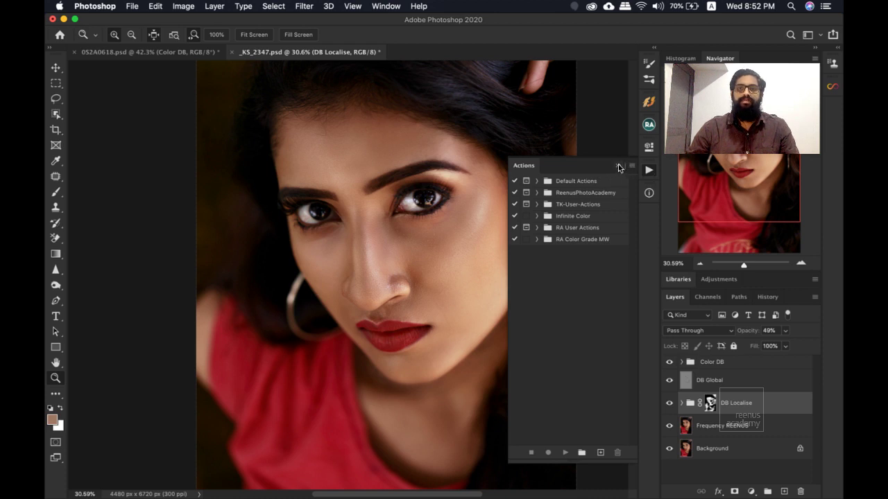
left_click_drag(643, 171, 299, 144)
left_click(419, 143)
left_click(288, 146)
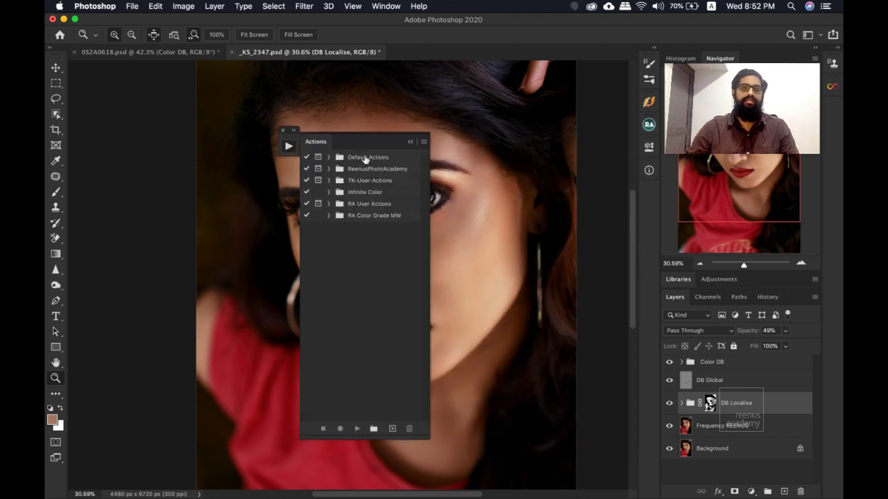
Load the downloaded ReenusActions FS.atn from Downloads into the Actions panel.
left_click(424, 142)
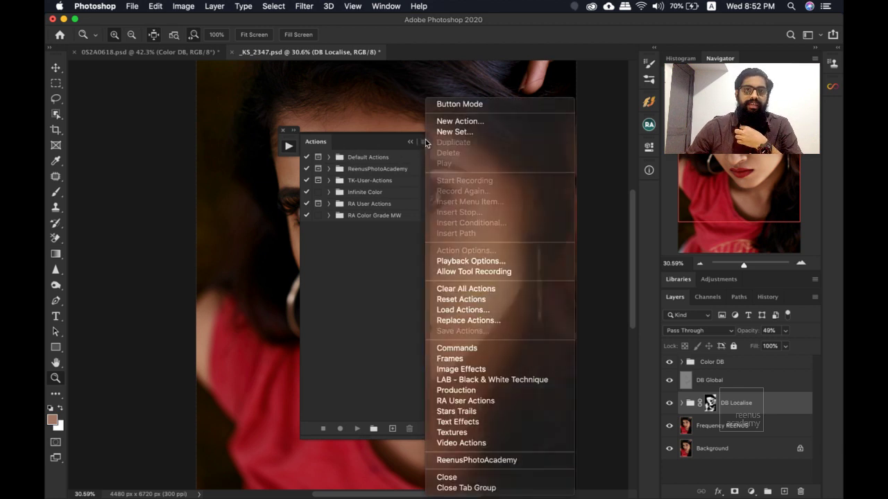
left_click(423, 143)
left_click(423, 145)
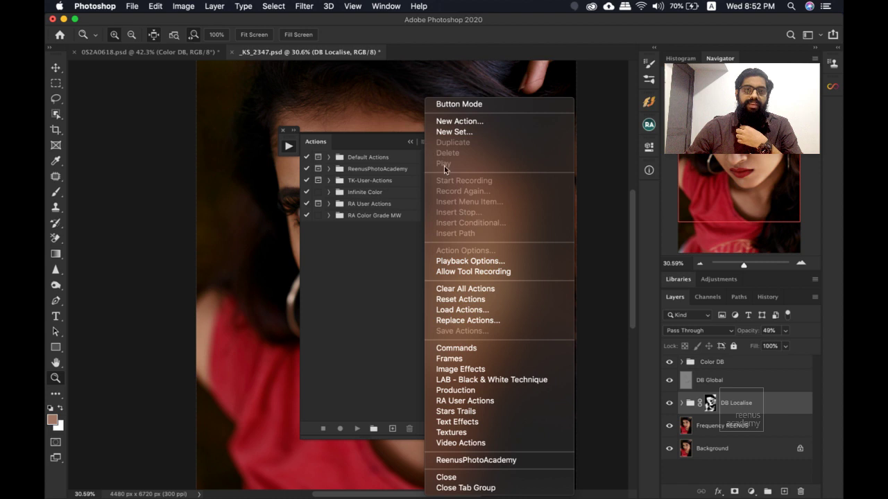
left_click(480, 312)
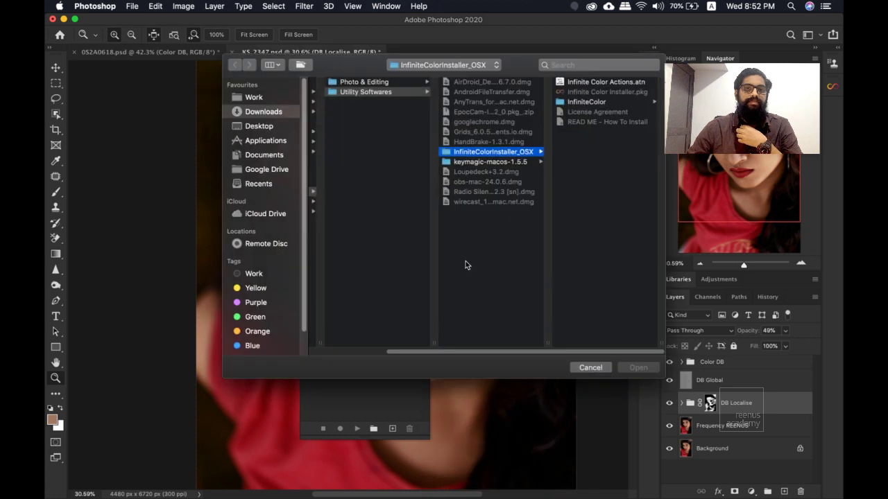
left_click(264, 127)
left_click(265, 112)
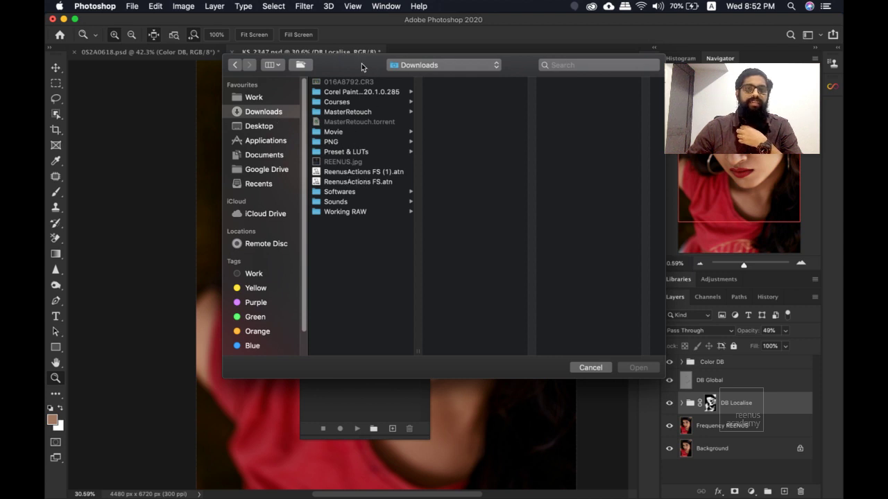
left_click_drag(361, 63, 377, 89)
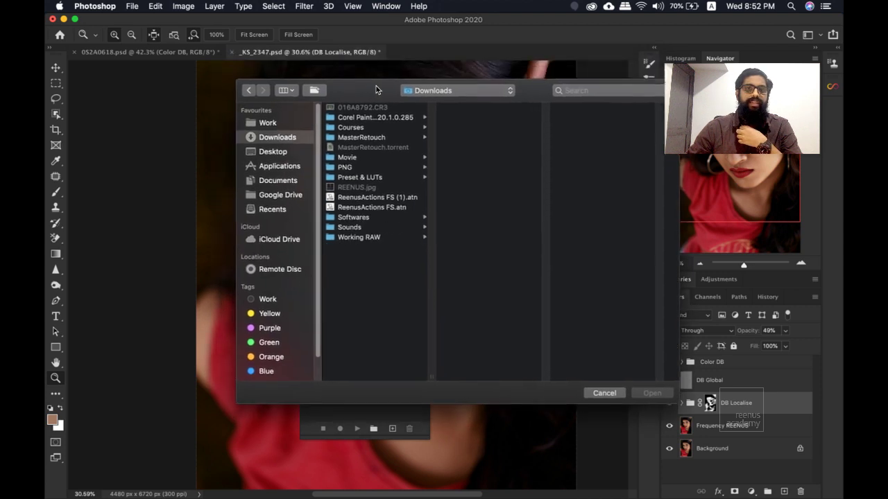
left_click(390, 208)
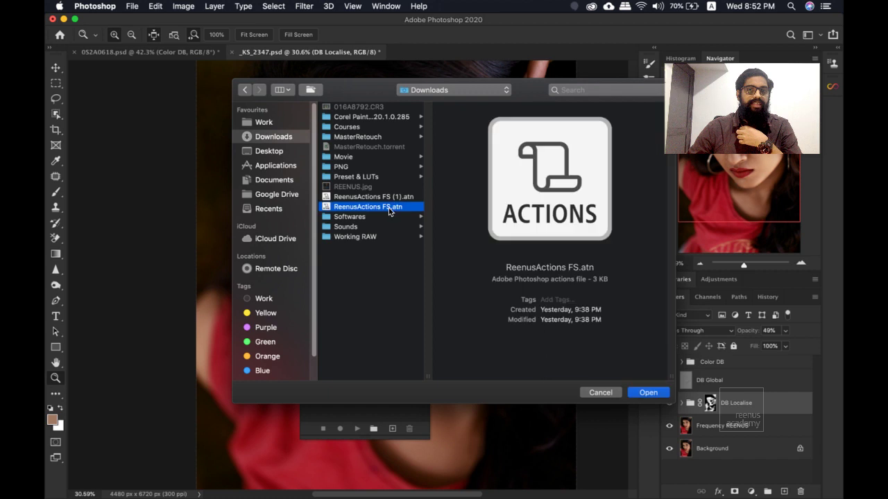
left_click(648, 393)
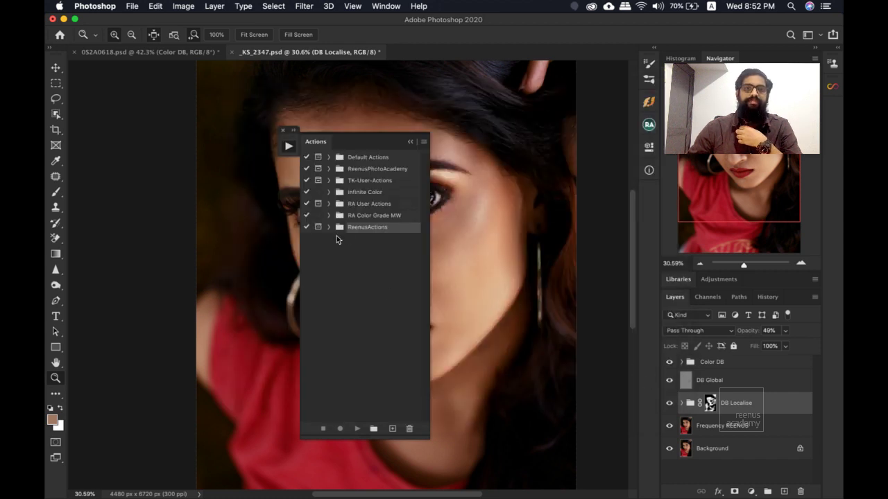
left_click_drag(354, 137, 645, 190)
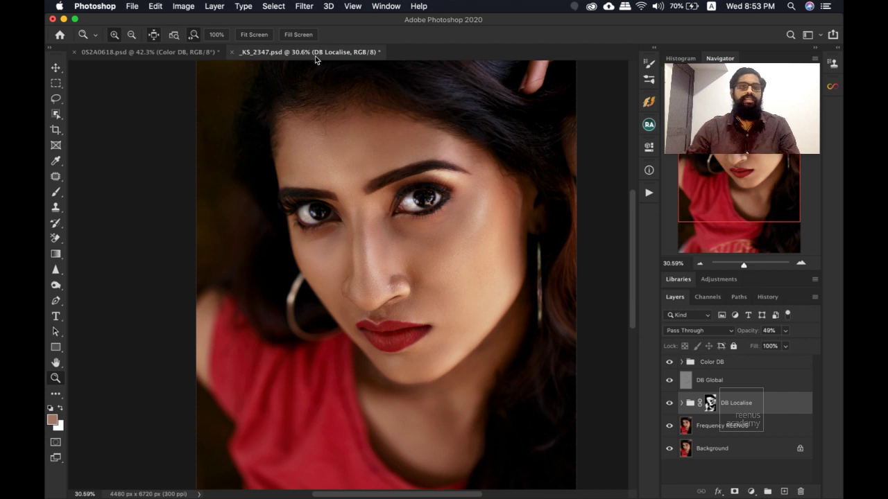
Return to the portrait document and select the Background layer.
left_click(59, 34)
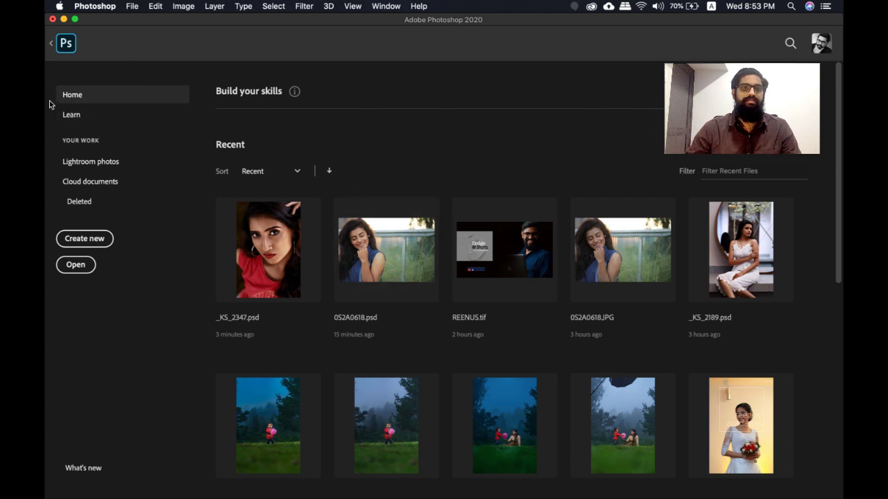
left_click(52, 43)
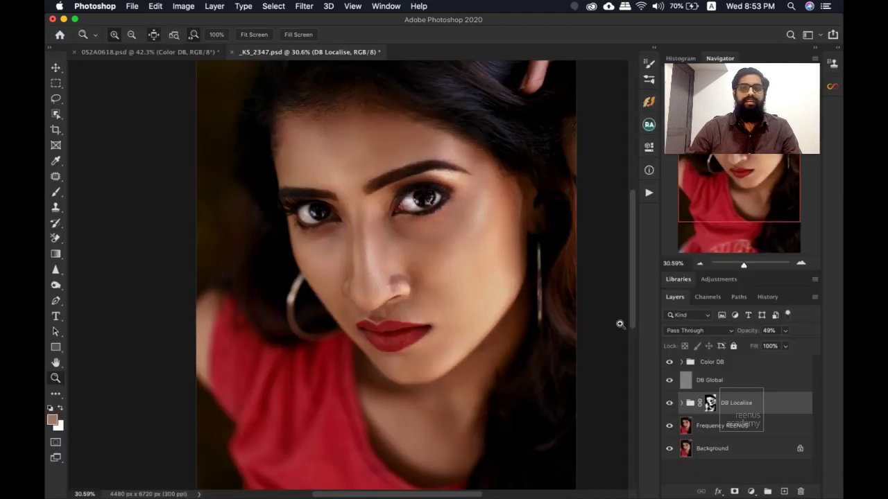
left_click(725, 425)
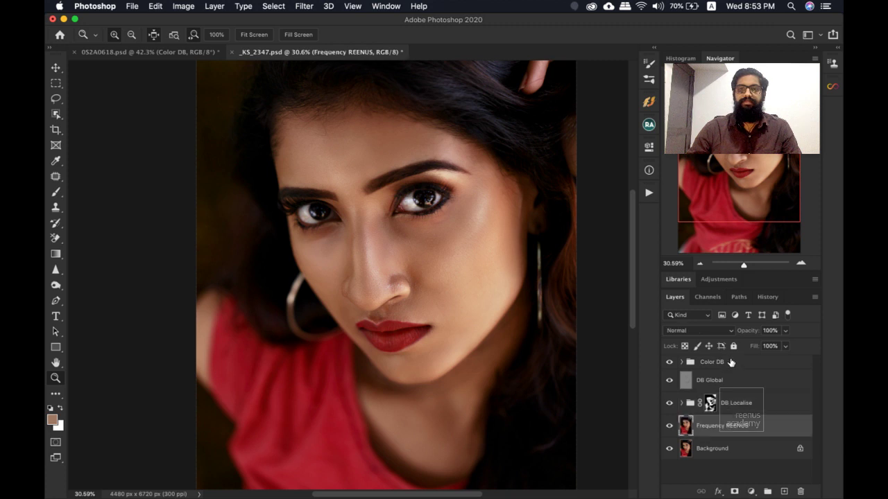
left_click(729, 362)
left_click(720, 448)
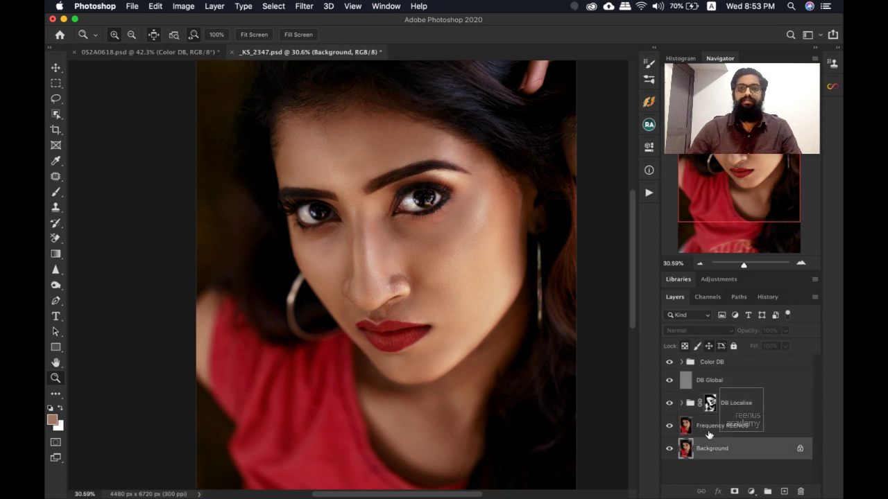
Duplicate the Background layer into a new document.
right_click(723, 449)
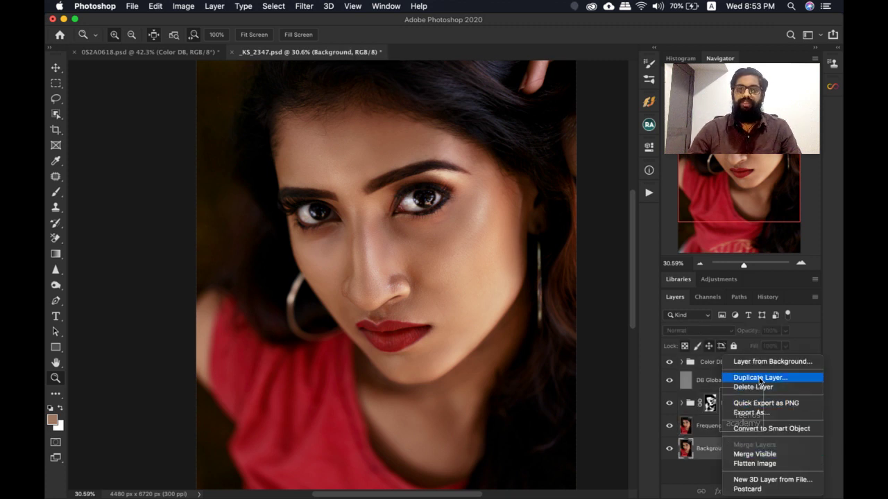
left_click(759, 378)
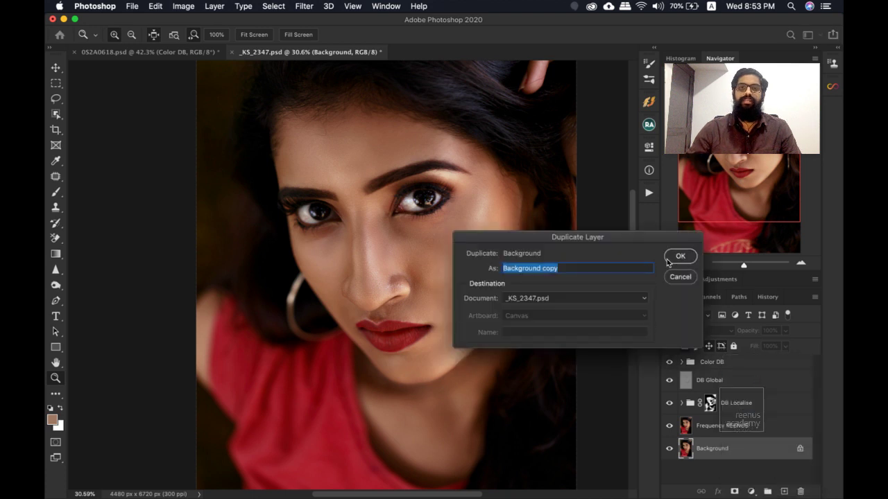
left_click_drag(618, 236, 398, 219)
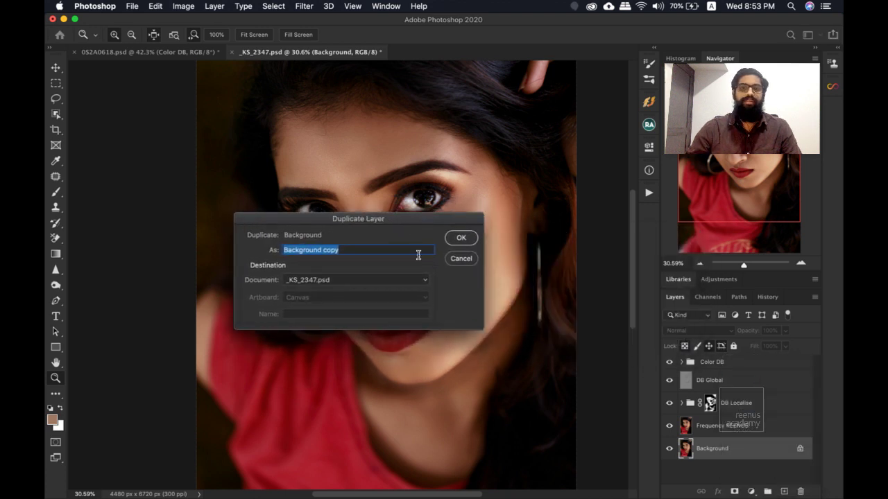
left_click(329, 281)
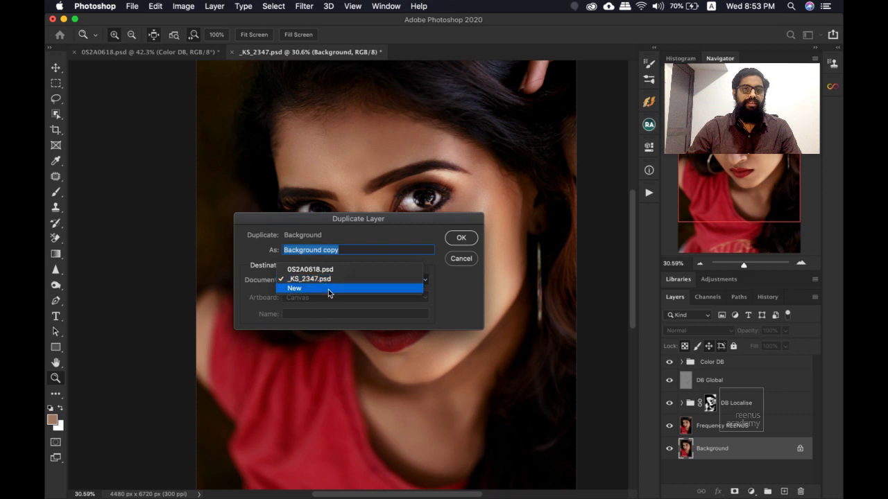
left_click(327, 289)
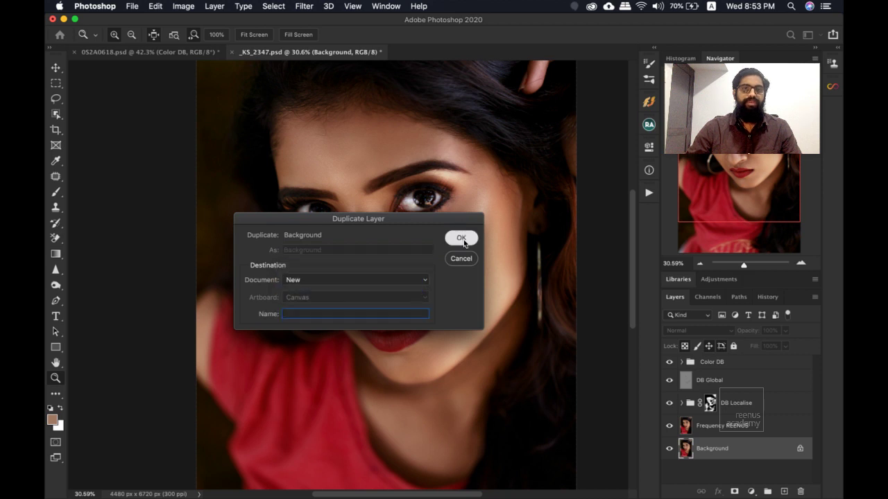
left_click(461, 239)
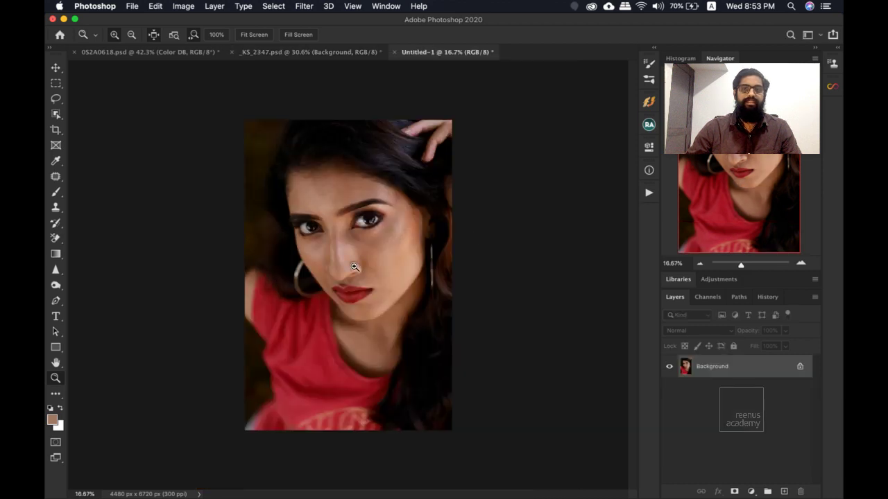
Zoom in on the face in Untitled-1 and back out to see more of the portrait.
left_click_drag(355, 268, 428, 257)
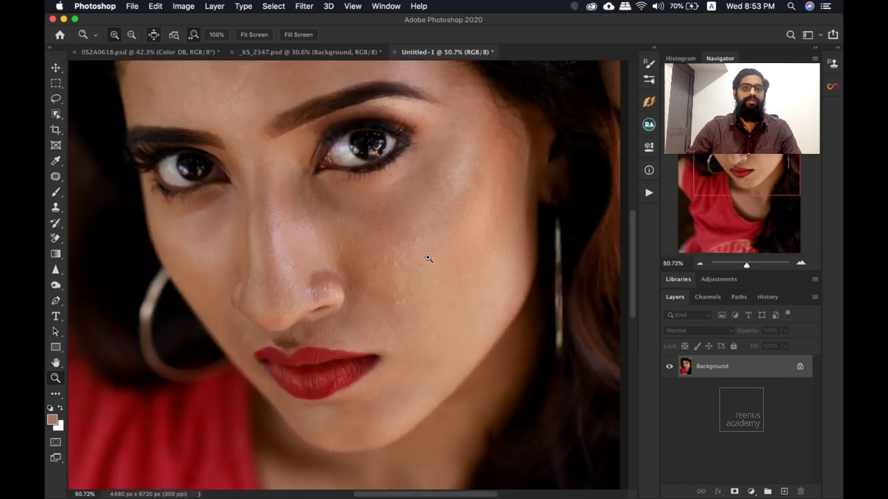
left_click_drag(382, 238, 363, 234)
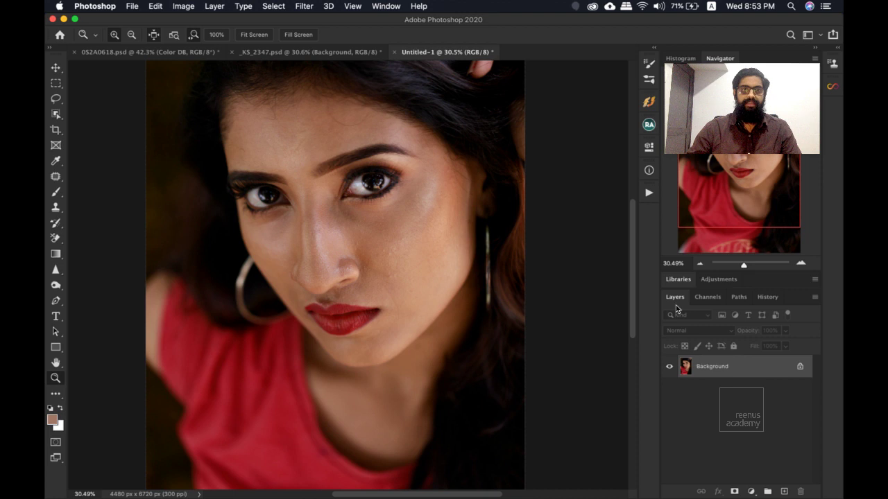
left_click(648, 193)
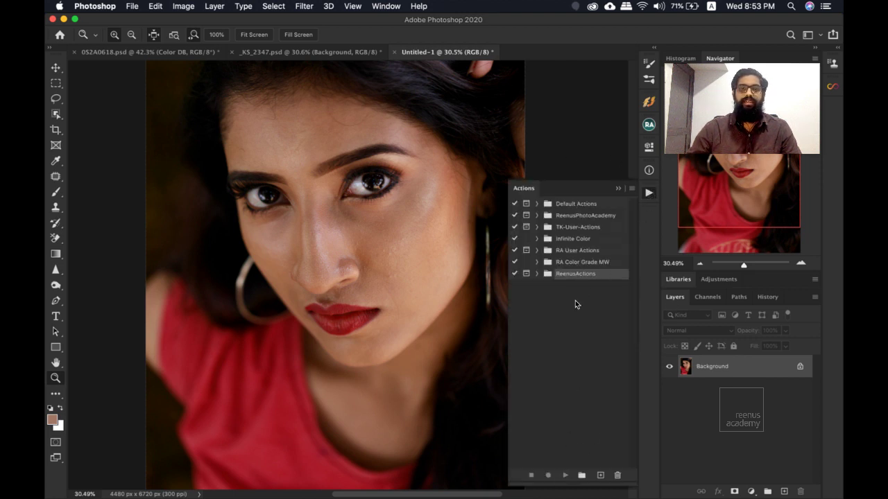
Expand the ReenusActions set and select the Simple FS action.
left_click(536, 274)
left_click(536, 273)
left_click(537, 273)
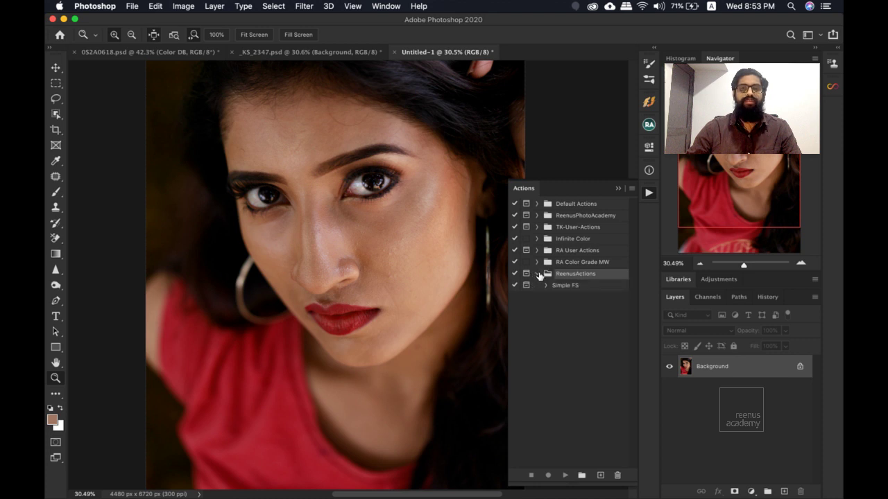
left_click(566, 285)
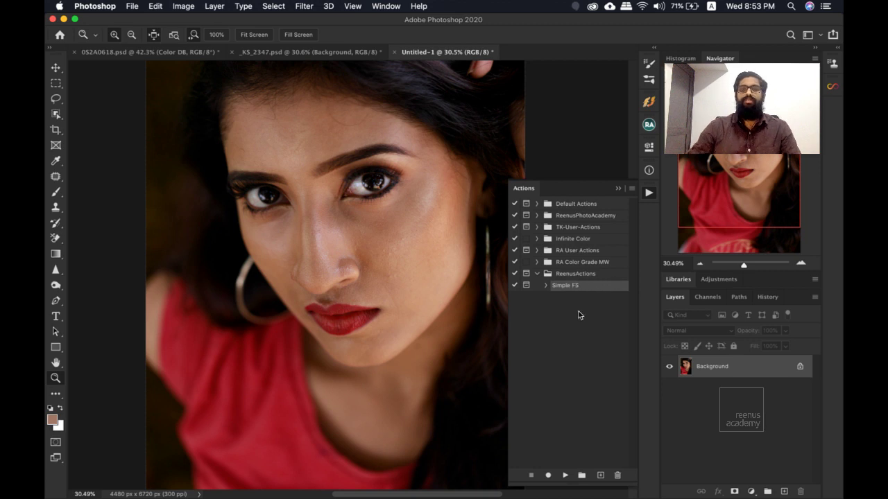
Run Simple FS, dismiss the Merge Visible warning, and stamp a merged Layer 1 copy.
left_click(565, 475)
key("Return")
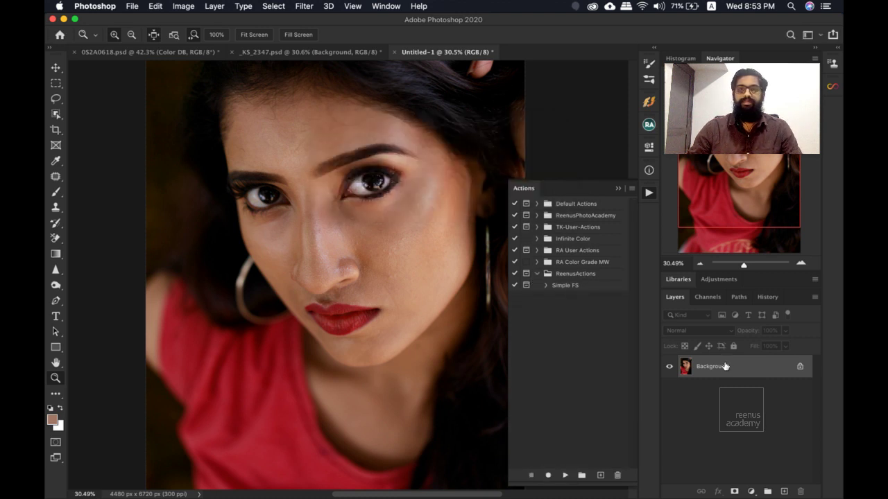
key("super+j")
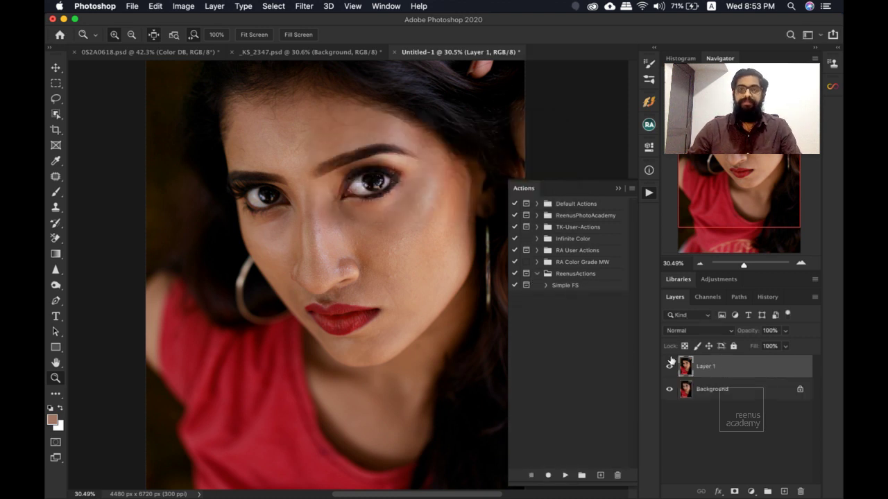
left_click(559, 287)
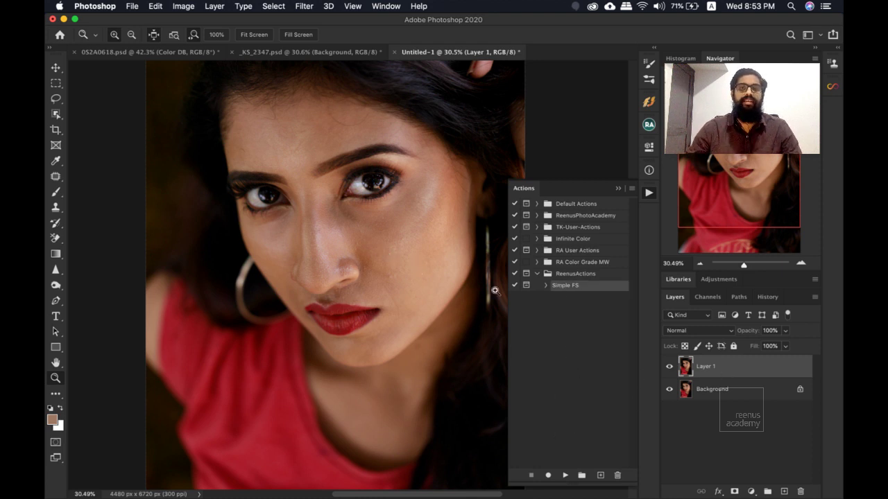
Run Simple FS and give the Texture layer a 2.7 px High Pass, judged at 100% zoom.
left_click(564, 475)
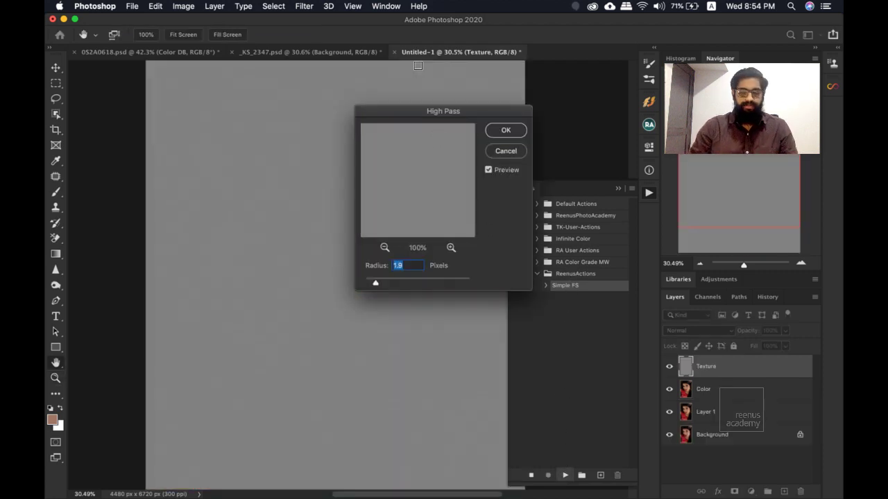
key("super+1")
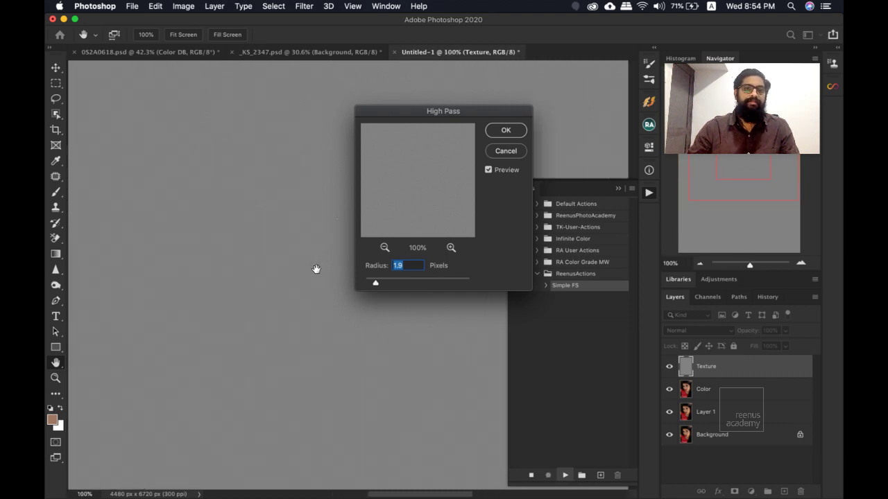
scroll(298, 242, "right", 4)
scroll(298, 265, "left", 2)
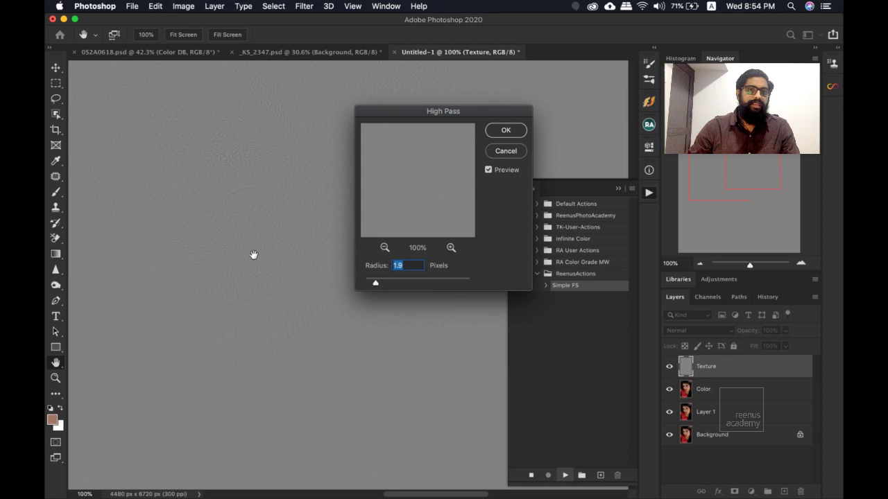
left_click_drag(254, 255, 333, 287)
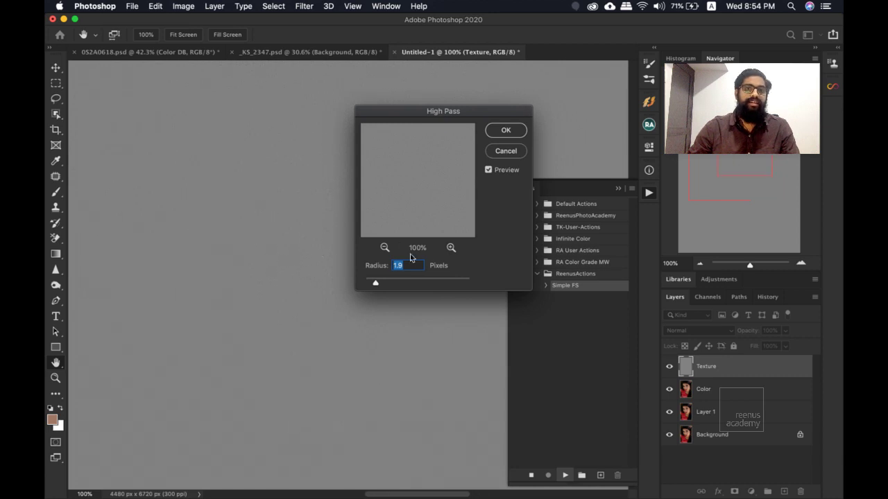
left_click(380, 283)
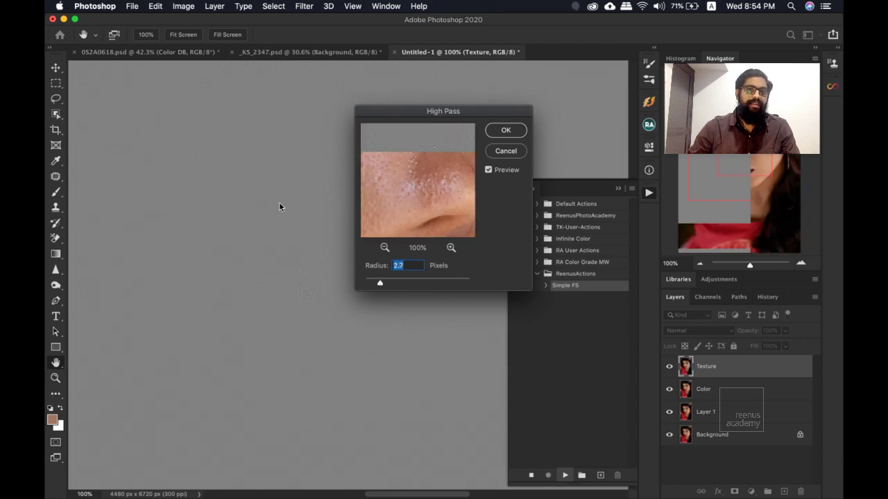
left_click_drag(261, 173, 275, 297)
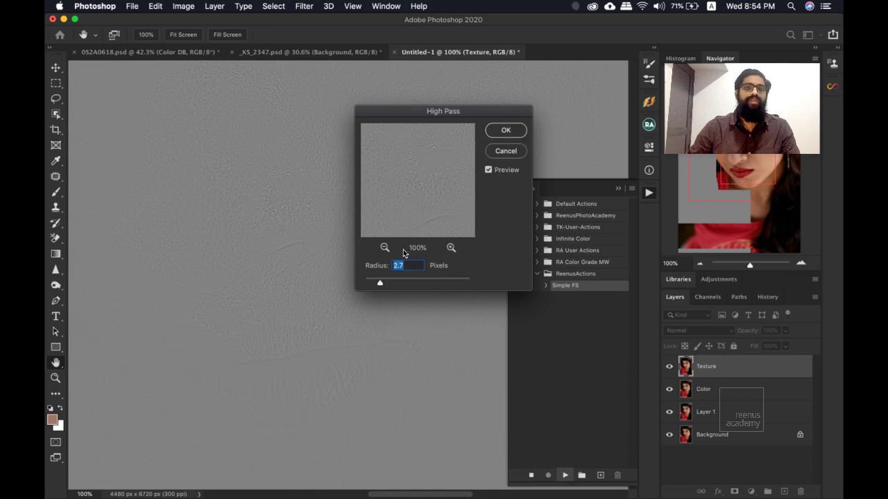
left_click(506, 131)
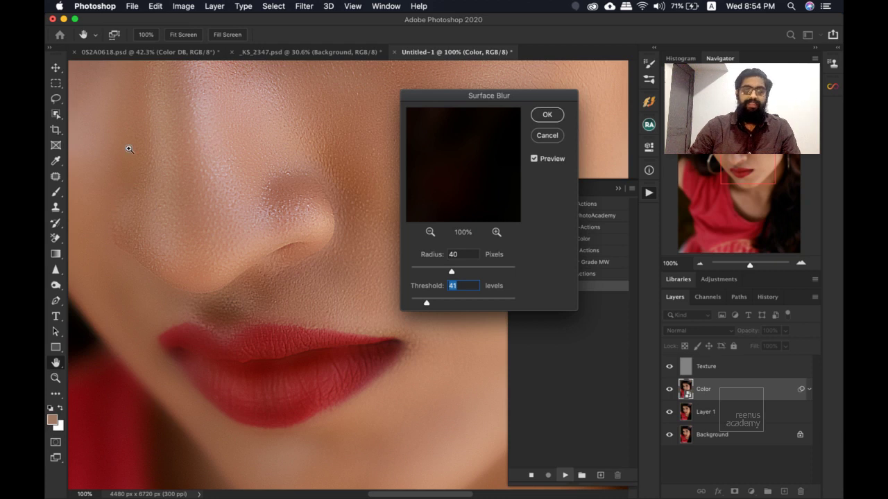
At 33.33% zoom, apply Surface Blur to the Color layer with radius 40 and threshold 33.
key("super+minus")
key("super+minus")
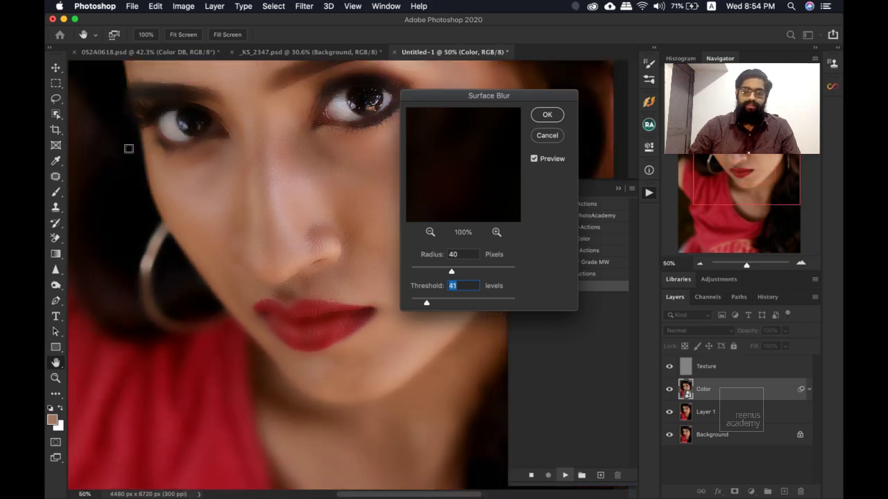
key("super+minus")
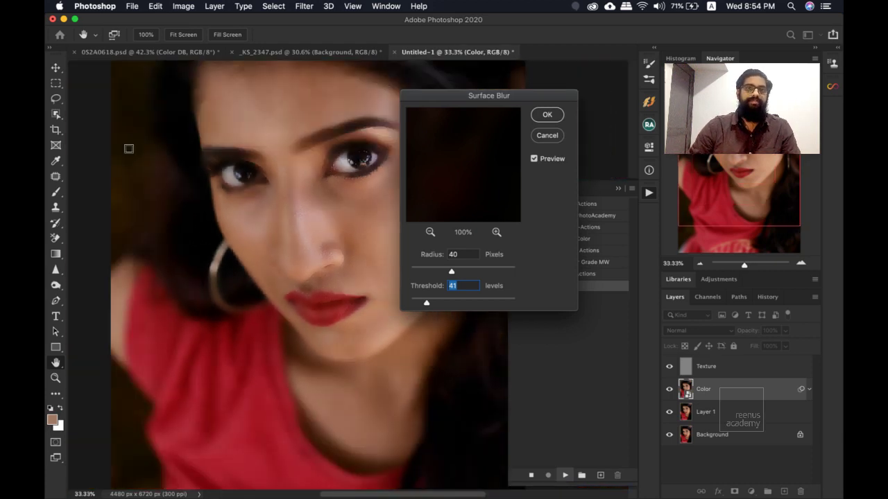
left_click_drag(310, 206, 254, 201)
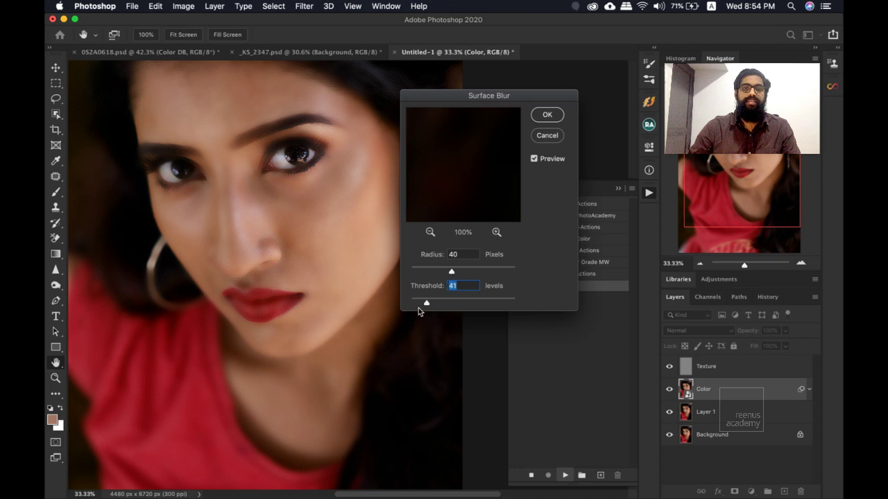
left_click_drag(425, 305, 424, 303)
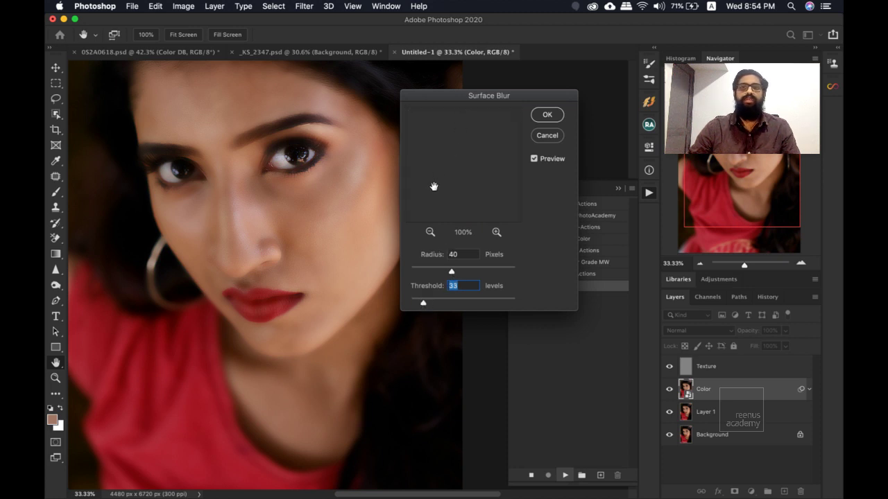
left_click(547, 115)
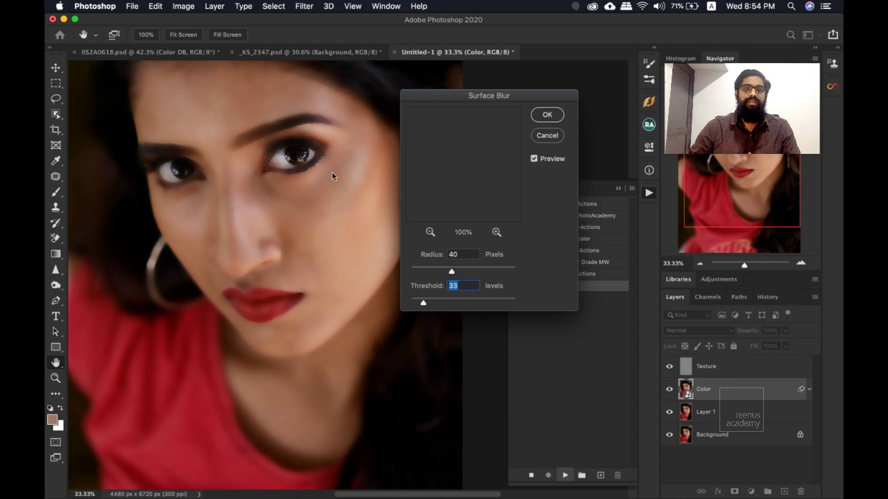
key("Return")
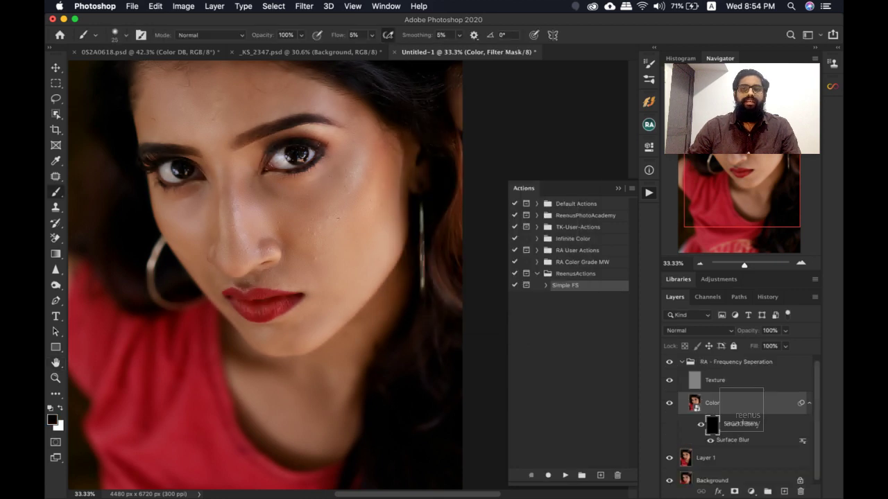
Zoom in on the cheek and nose and enlarge the brush to 297 px.
key("z")
mouse_move(323, 230)
left_mouse_down()
mouse_move(337, 233)
mouse_move(335, 219)
mouse_move(328, 214)
mouse_move(318, 228)
left_mouse_up()
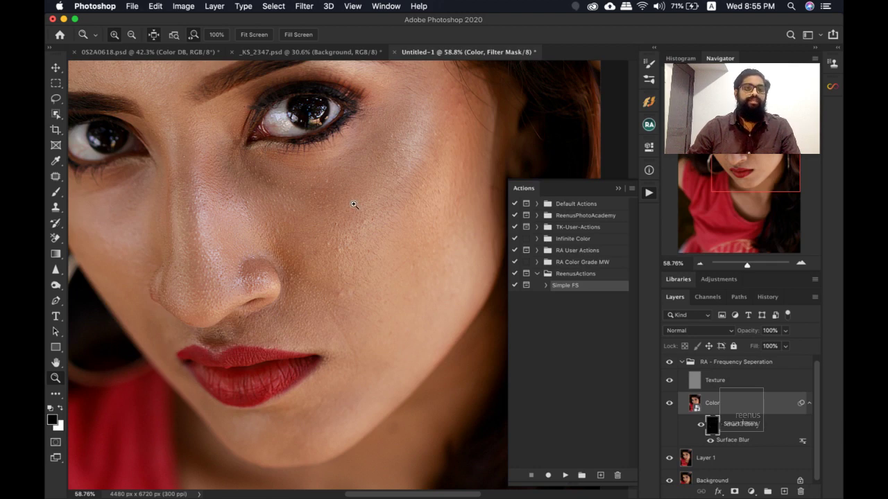
key("b")
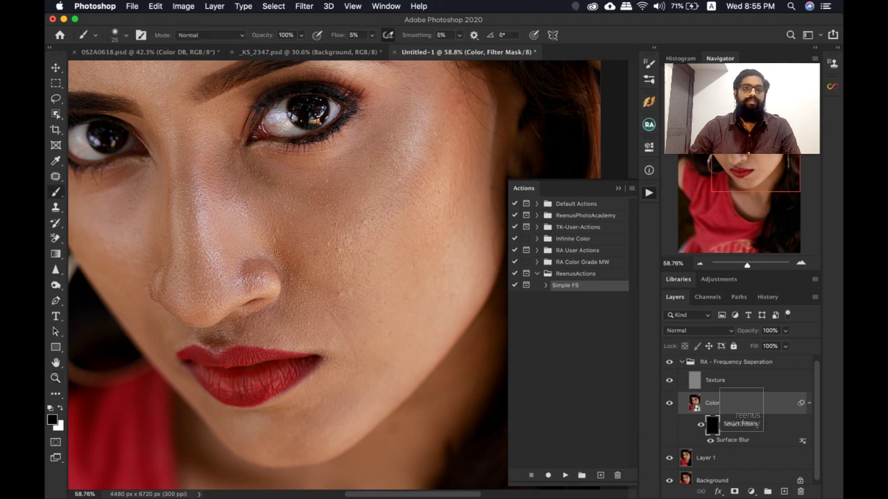
left_click_drag(337, 254, 399, 275)
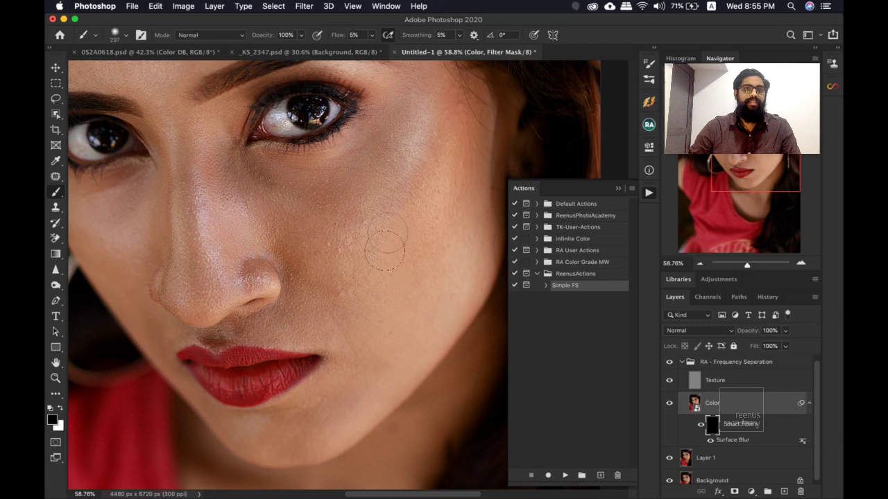
Set the brush flow to 100% and lower its opacity to about 70%.
left_click(372, 35)
left_click_drag(382, 51, 451, 53)
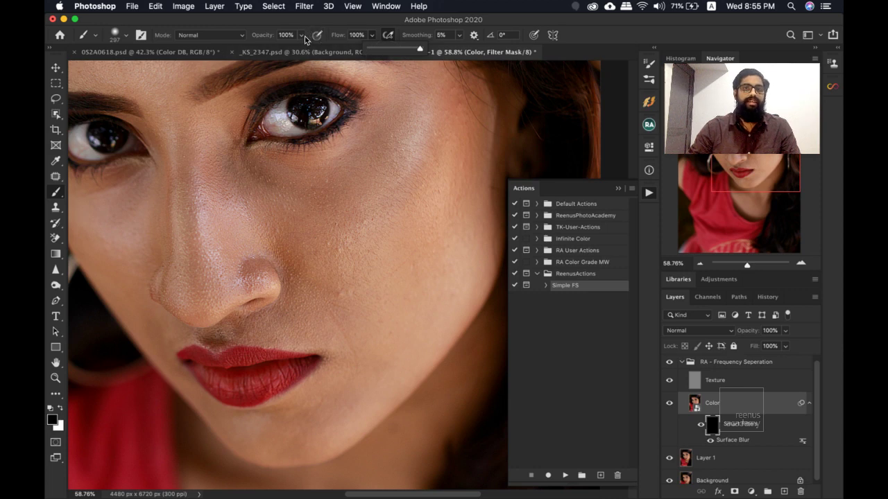
left_click(300, 35)
left_click_drag(293, 46, 287, 46)
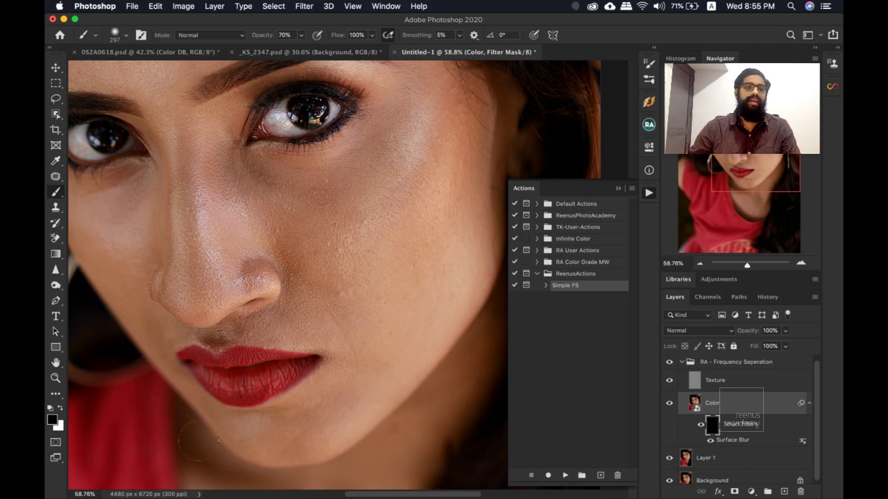
Make white the foreground color and shrink the brush to about 156 px.
key("x")
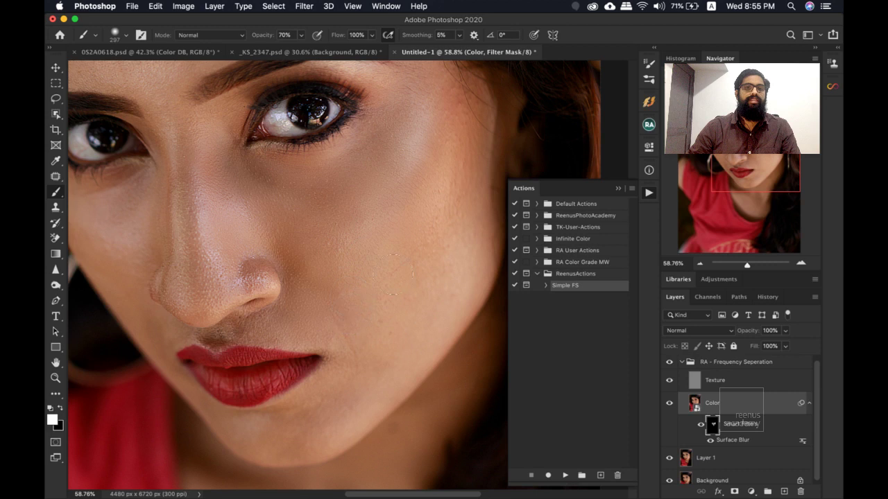
scroll(388, 229, "down", 3)
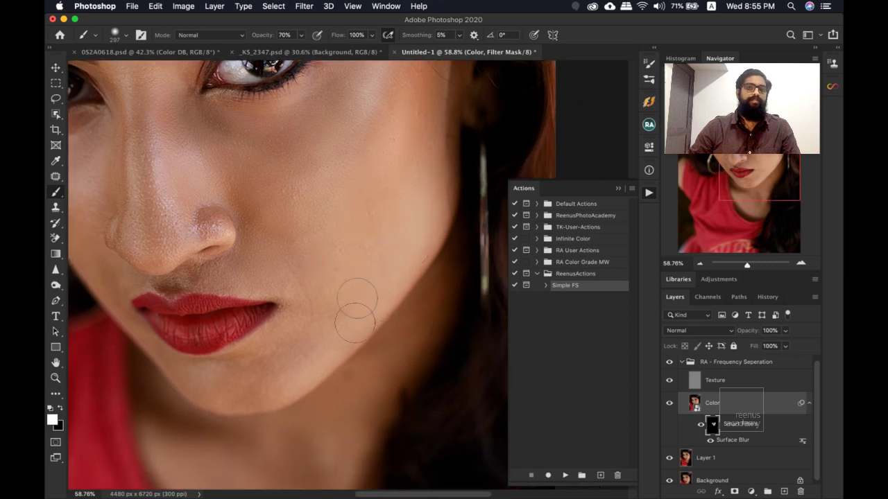
scroll(355, 323, "down", 3)
scroll(355, 322, "left", 3)
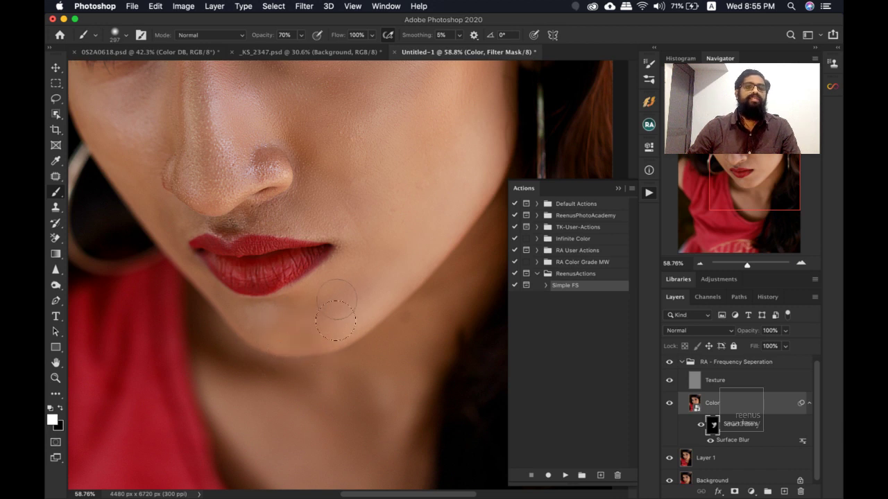
scroll(335, 321, "up", 2)
mouse_move(311, 254)
left_mouse_down("ctrl+alt")
mouse_move(284, 243)
mouse_move(288, 257)
mouse_move(262, 265)
left_mouse_up("ctrl+alt")
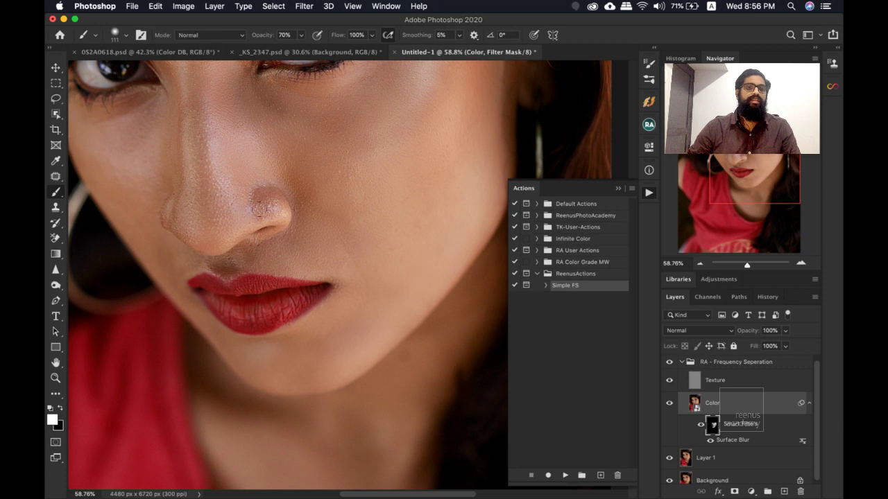
Paint white over the cheeks, nose and chin on the filter mask with a 203 px brush.
scroll(264, 212, "left", 5)
scroll(263, 213, "up", 2)
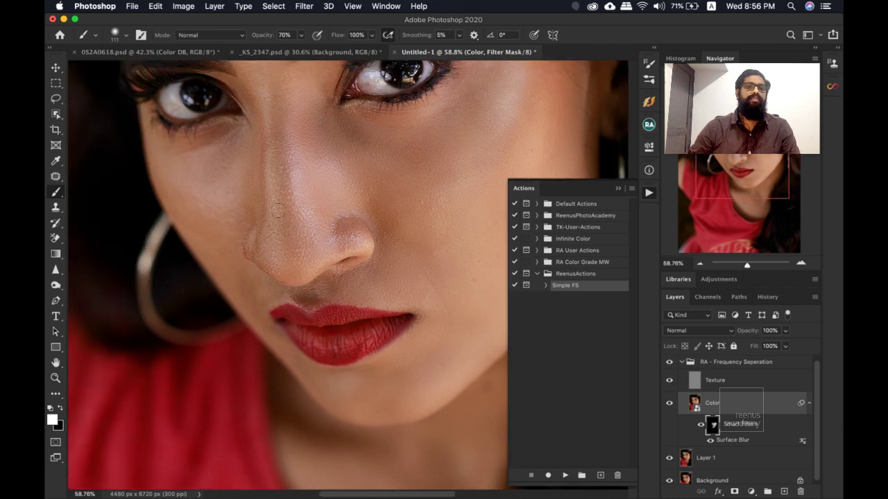
mouse_move(293, 182)
left_mouse_down()
mouse_move(333, 182)
mouse_move(247, 187)
left_mouse_up()
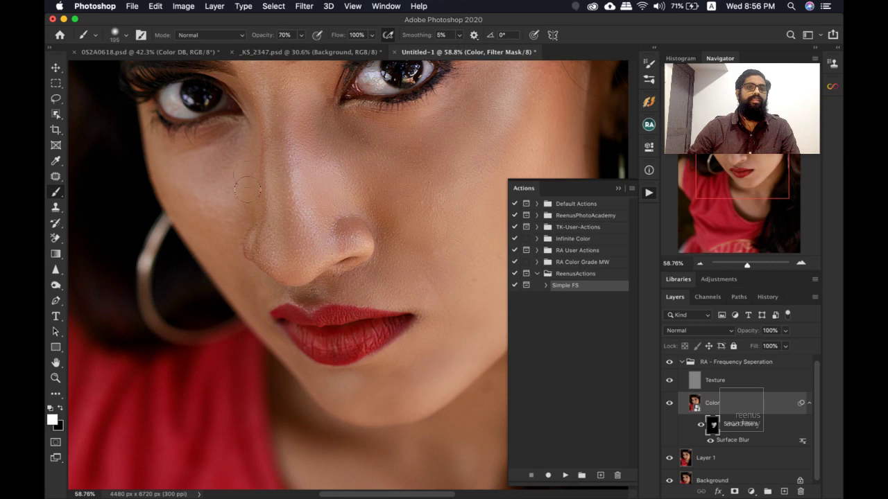
left_click_drag(293, 152, 297, 148)
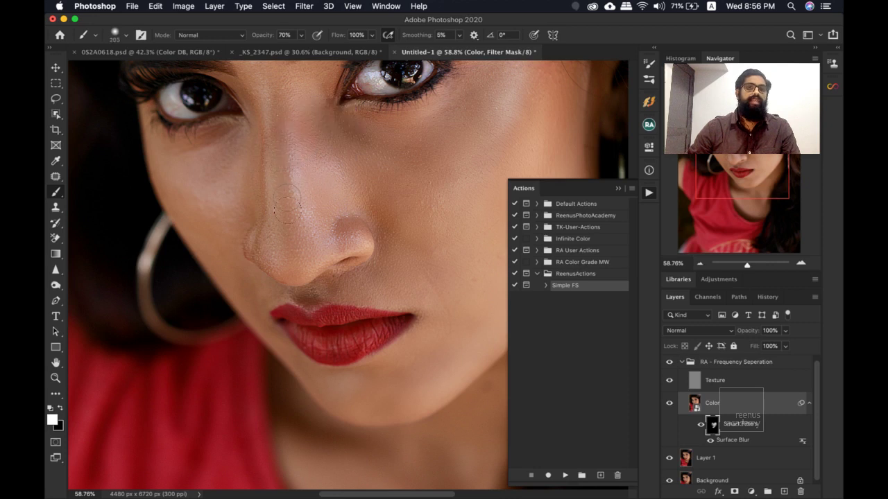
left_click_drag(274, 186, 274, 189)
scroll(274, 189, "left", 3)
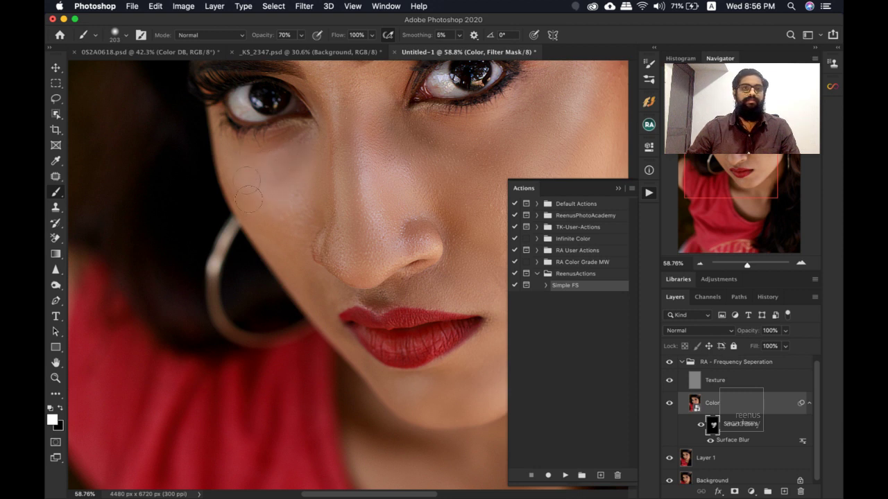
scroll(314, 241, "down", 3)
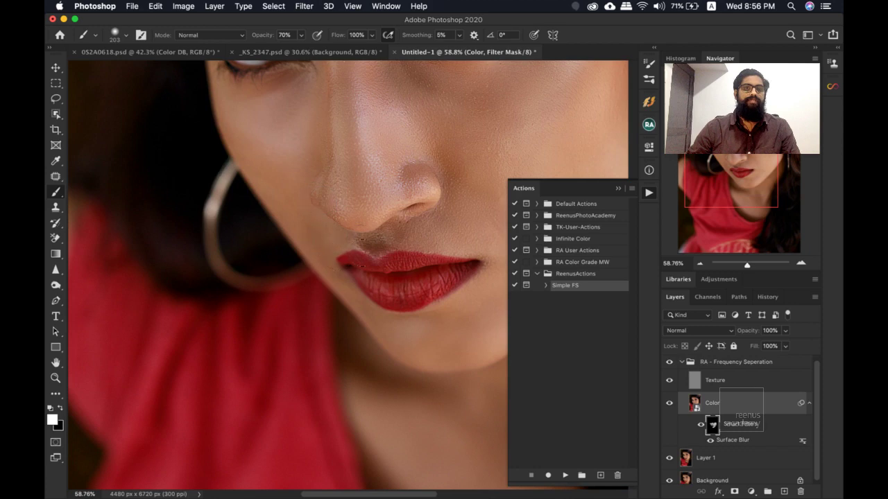
scroll(330, 232, "down", 2)
scroll(330, 232, "down", 4)
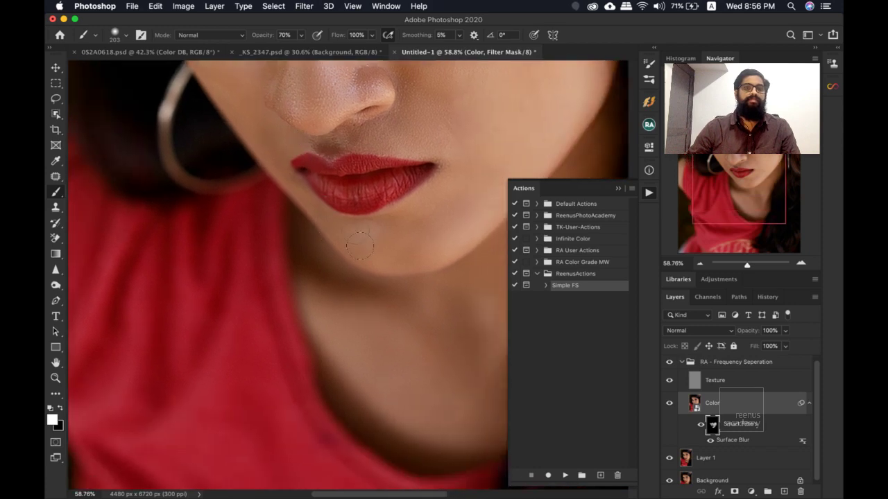
scroll(312, 327, "up", 10)
scroll(297, 167, "up", 2)
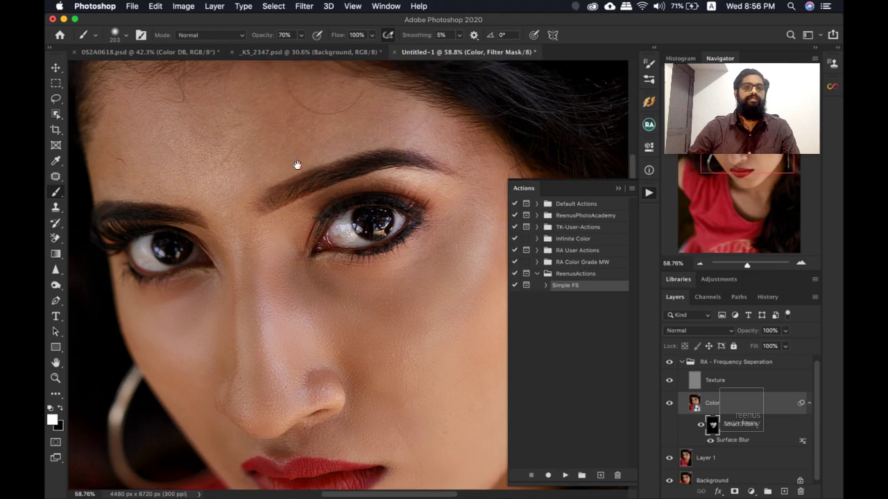
Zoom out to fit the whole portrait in view.
key("z")
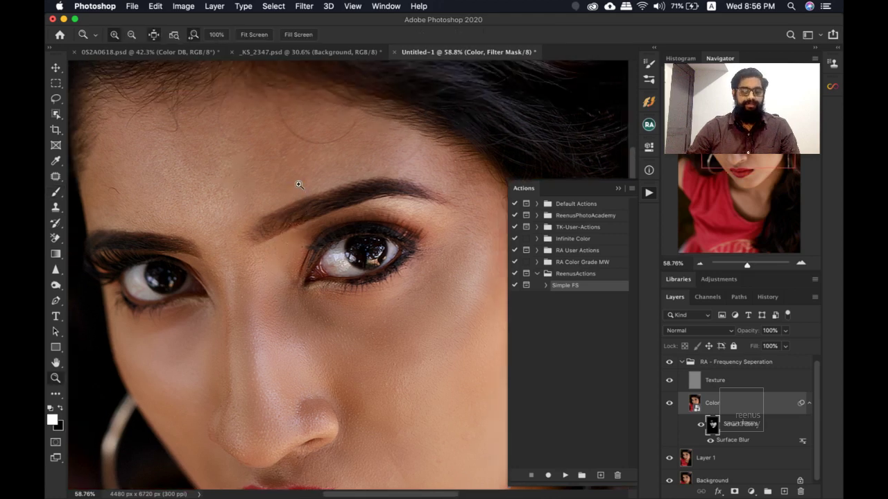
left_click_drag(292, 222, 277, 202)
left_click_drag(331, 208, 346, 225)
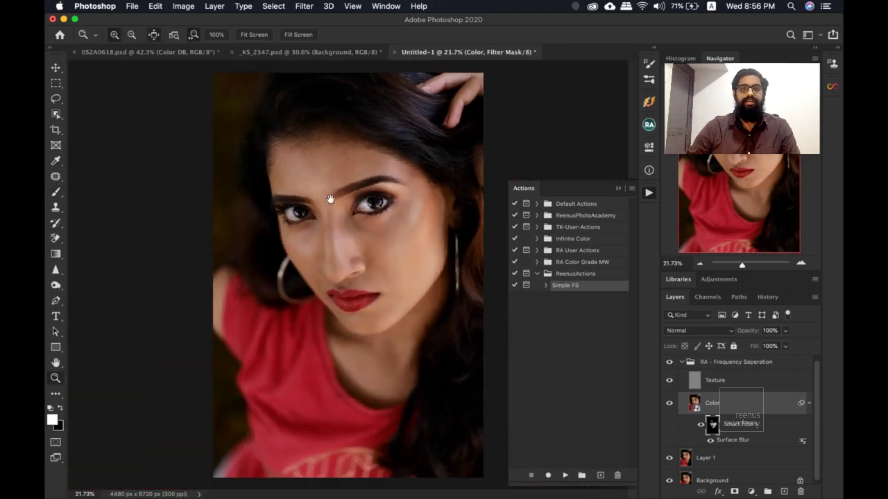
Cancel Load Actions, collapse ReenusActions and the Actions panel, and bring _KS_2347.psd forward.
left_click(631, 190)
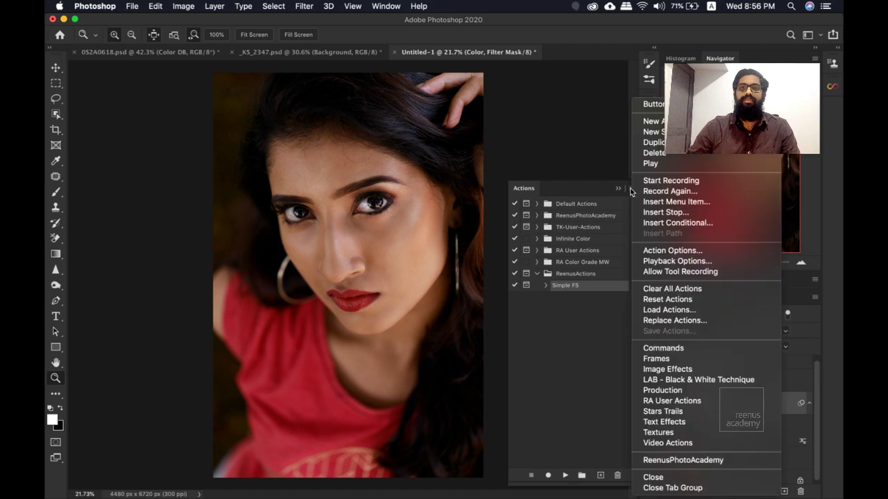
left_click(680, 310)
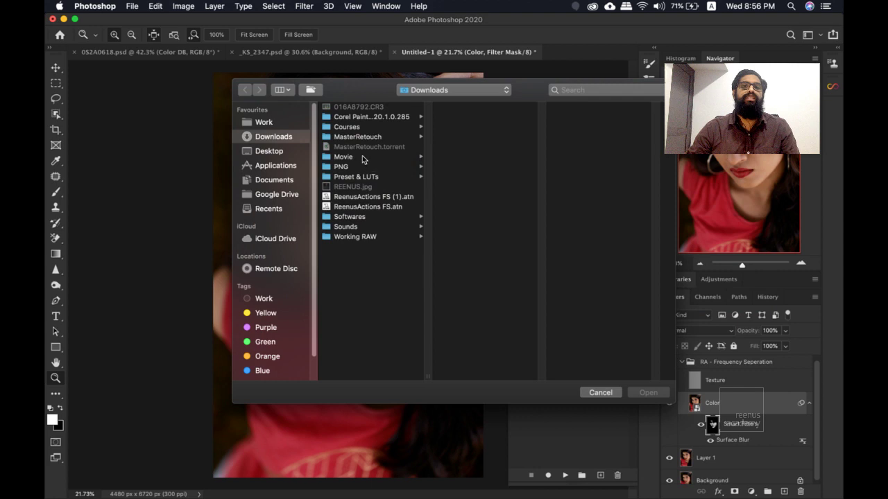
left_click(614, 394)
left_click(536, 273)
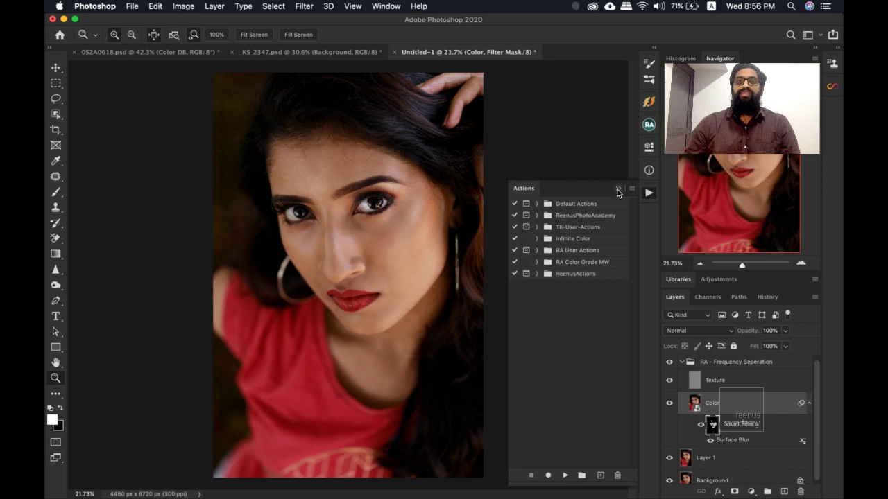
left_click(618, 188)
left_click(345, 54)
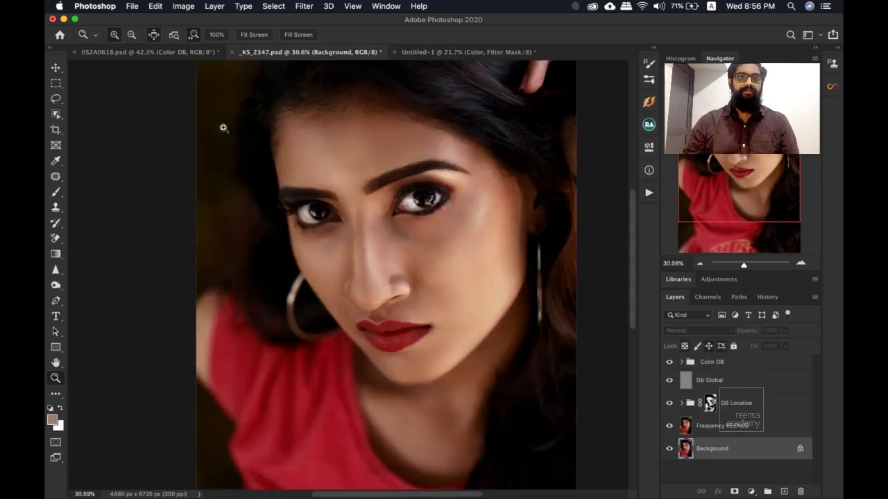
Zoom in on the eyes and nose of the _KS_2347.psd portrait.
left_click(159, 51)
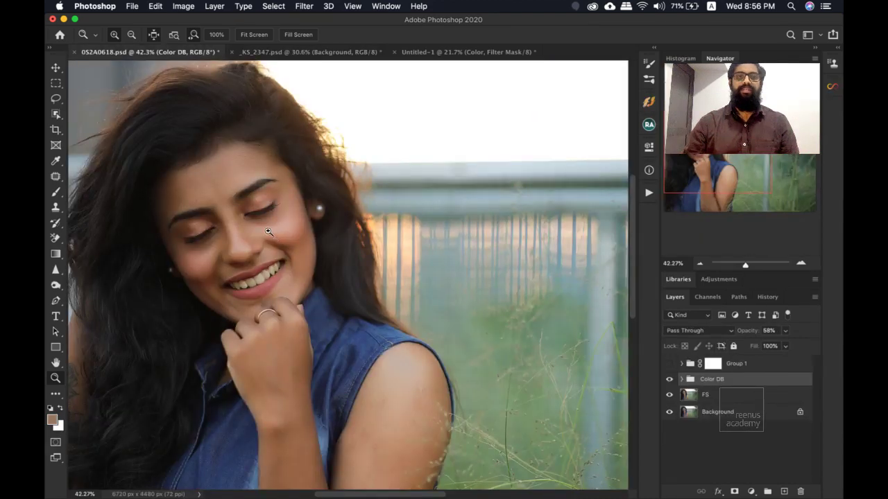
left_click_drag(274, 237, 280, 114)
left_click(292, 52)
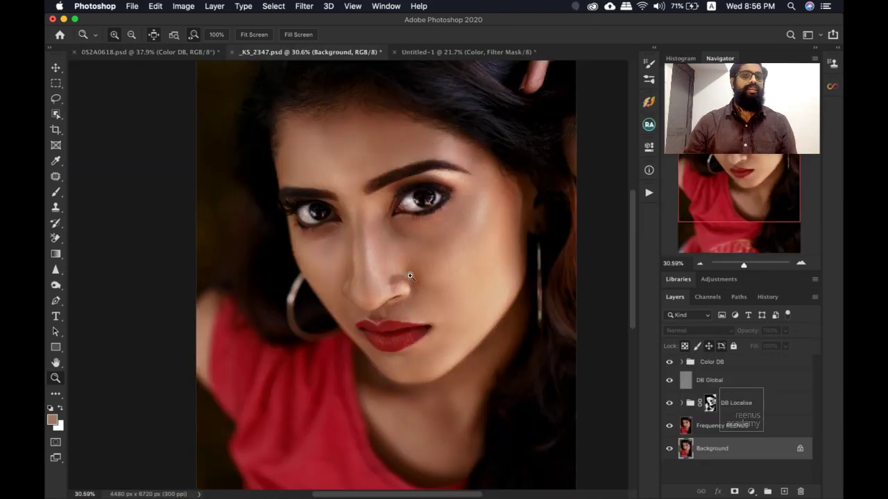
left_click(419, 277)
left_click(434, 296)
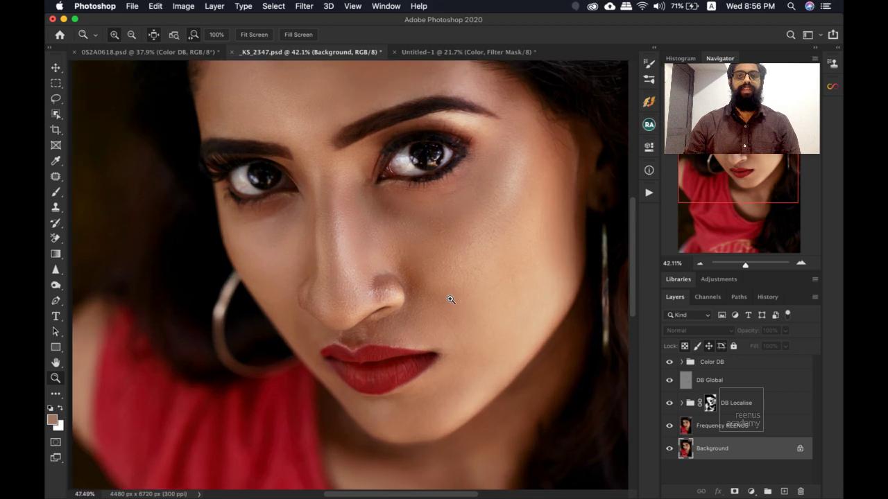
left_click_drag(440, 298, 383, 255)
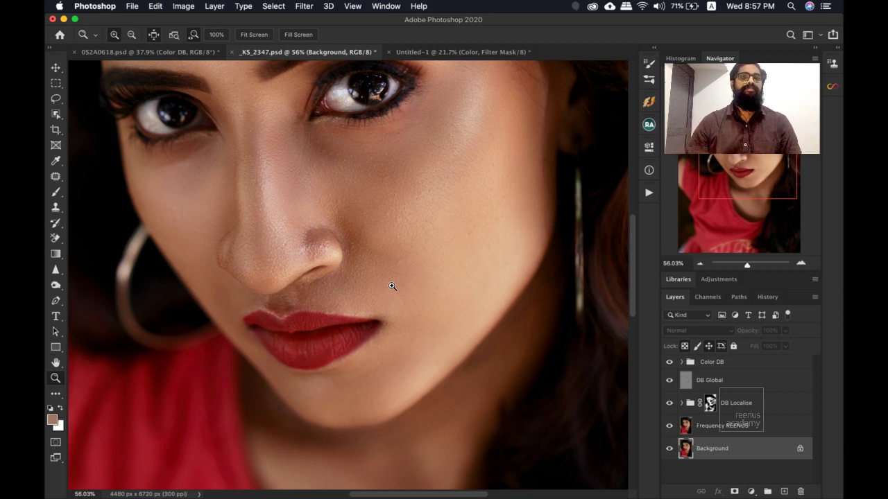
Show only the grey DB Global layer in _KS_2347.psd and zoom out to see it whole.
left_click(691, 376)
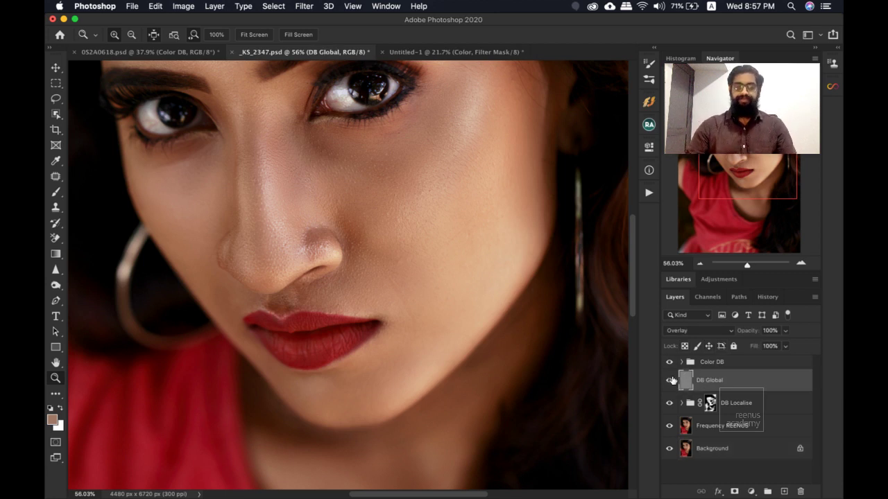
left_click(669, 380, "alt")
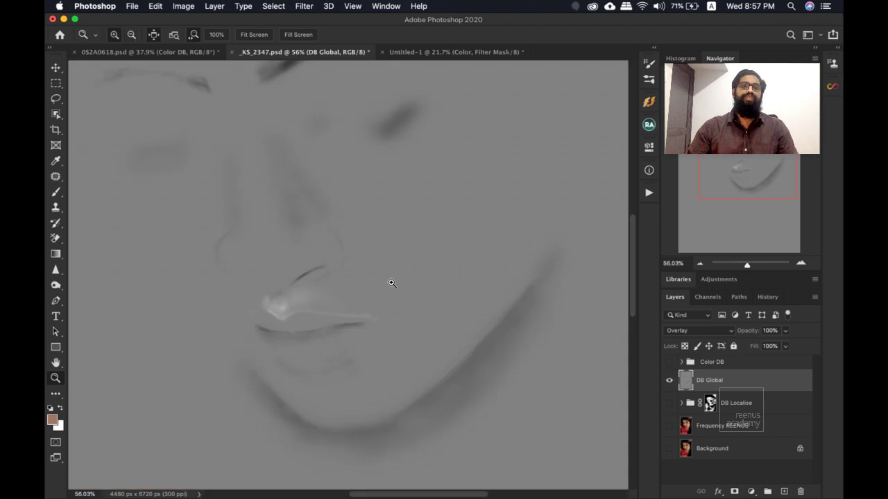
left_click_drag(392, 283, 356, 258)
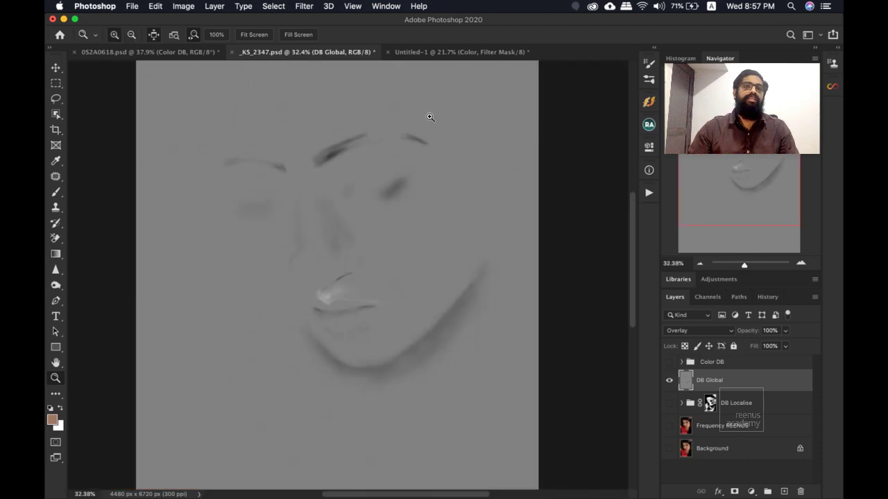
In 052A0618.psd, toggle the Color DB group off and on to compare the smiling face.
left_click(177, 53)
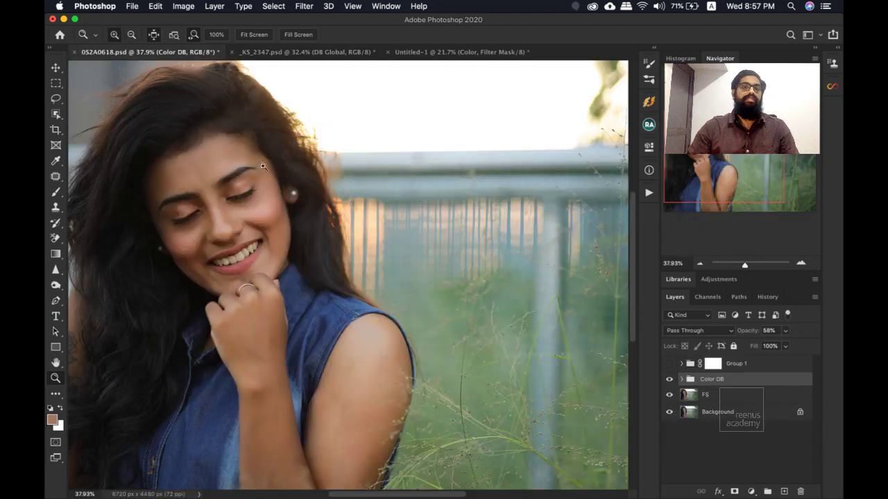
left_click_drag(222, 230, 333, 241)
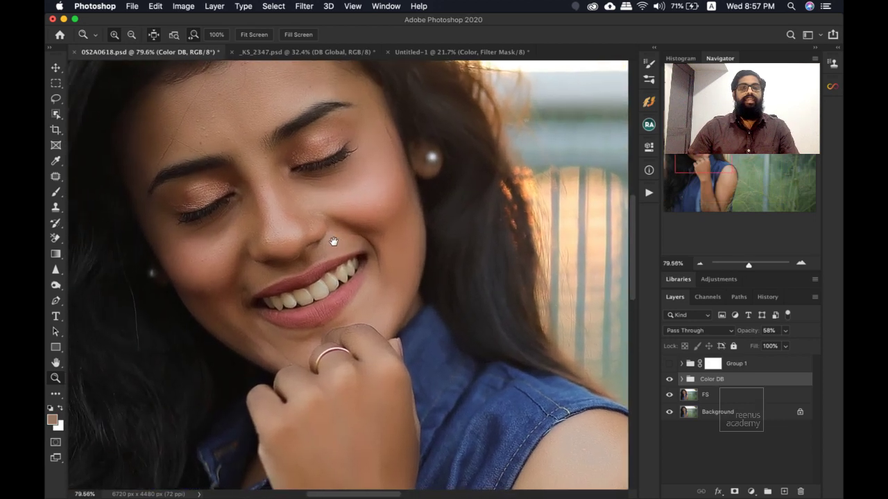
left_click(669, 379)
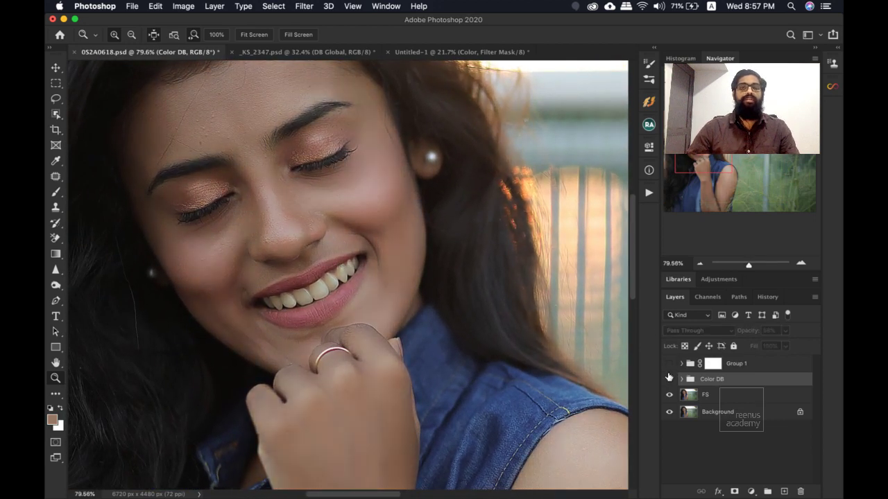
left_click(670, 379)
left_click(669, 378)
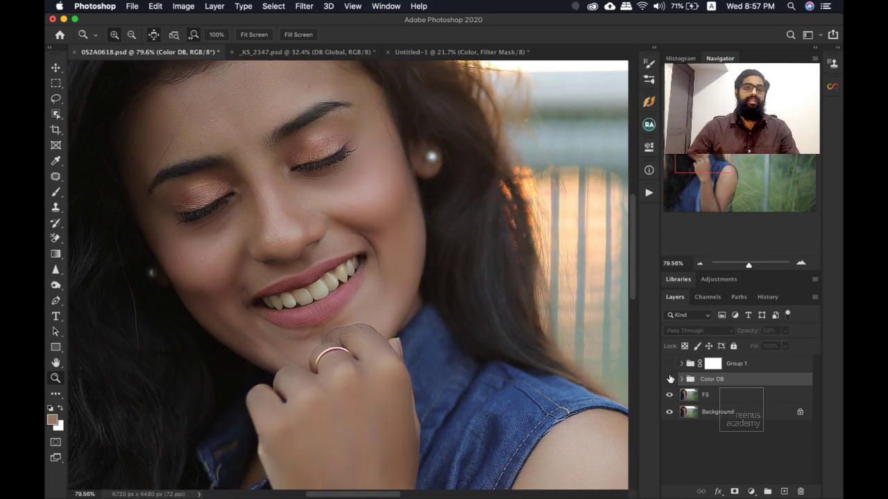
left_click(669, 378)
left_click_drag(346, 232, 335, 217)
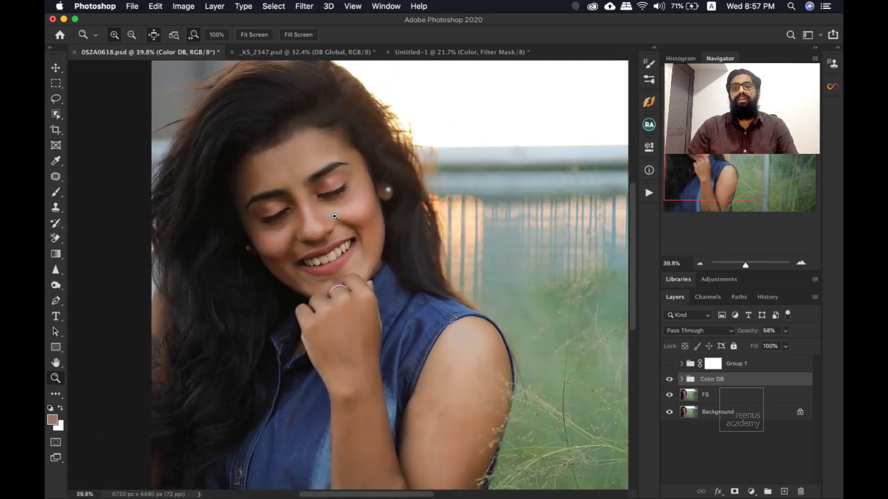